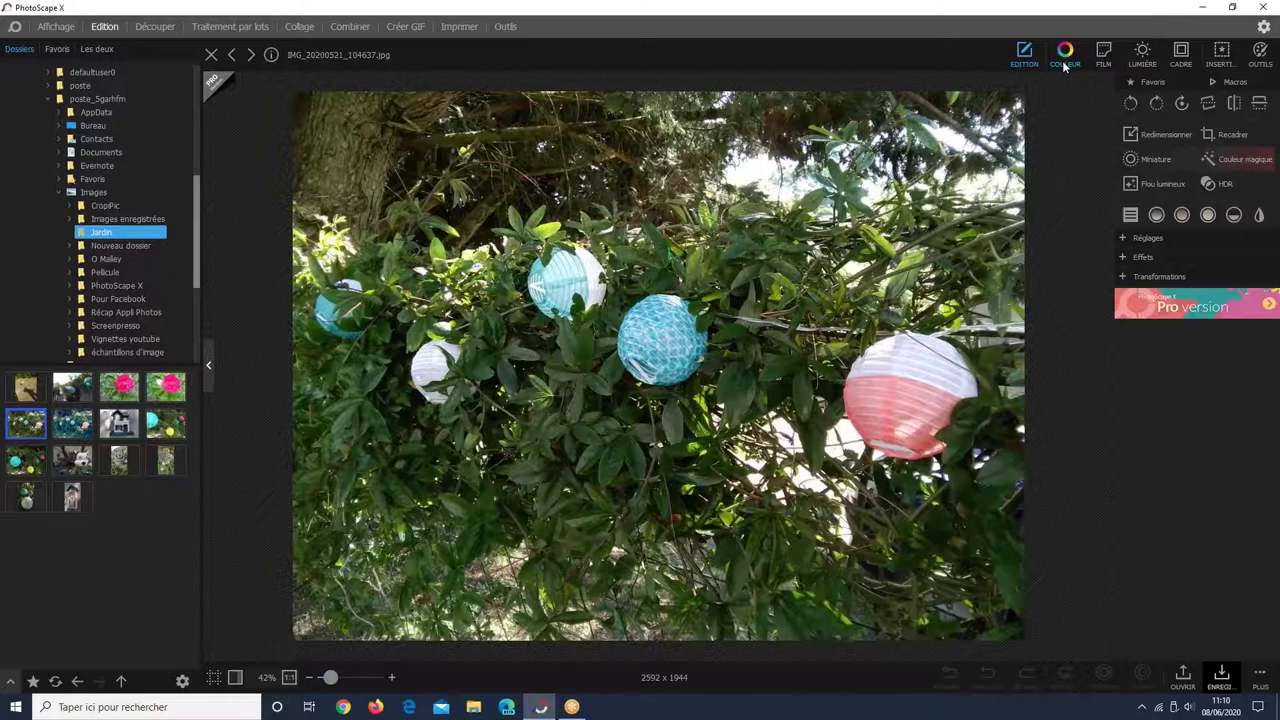
Look over the colour, film and light effects available for the lantern photo and open the frame gallery.
click(1065, 60)
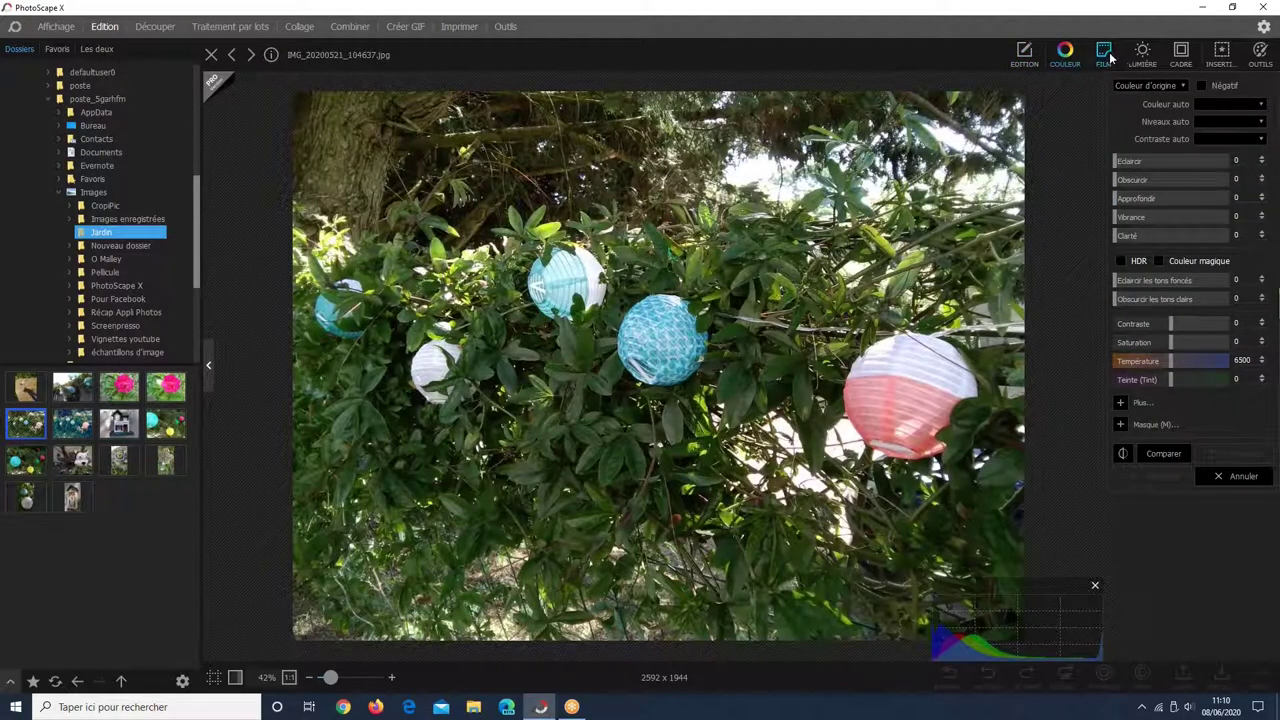
click(1096, 78)
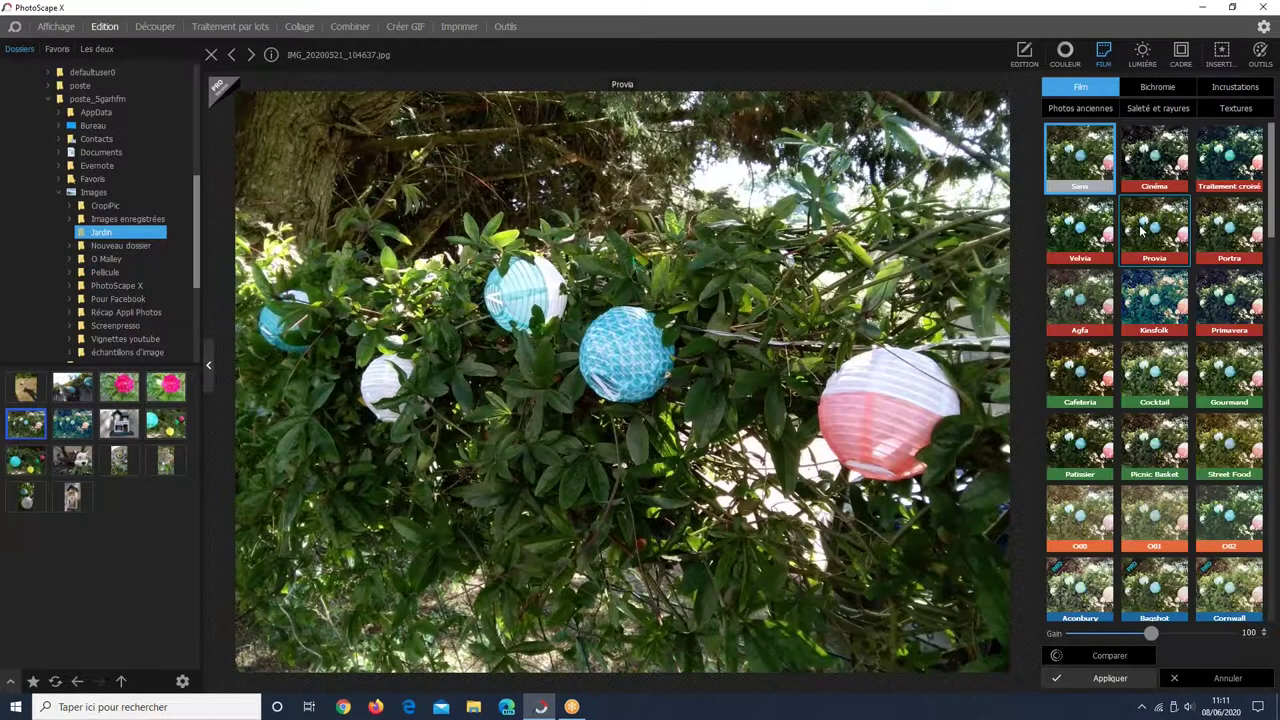
click(1142, 52)
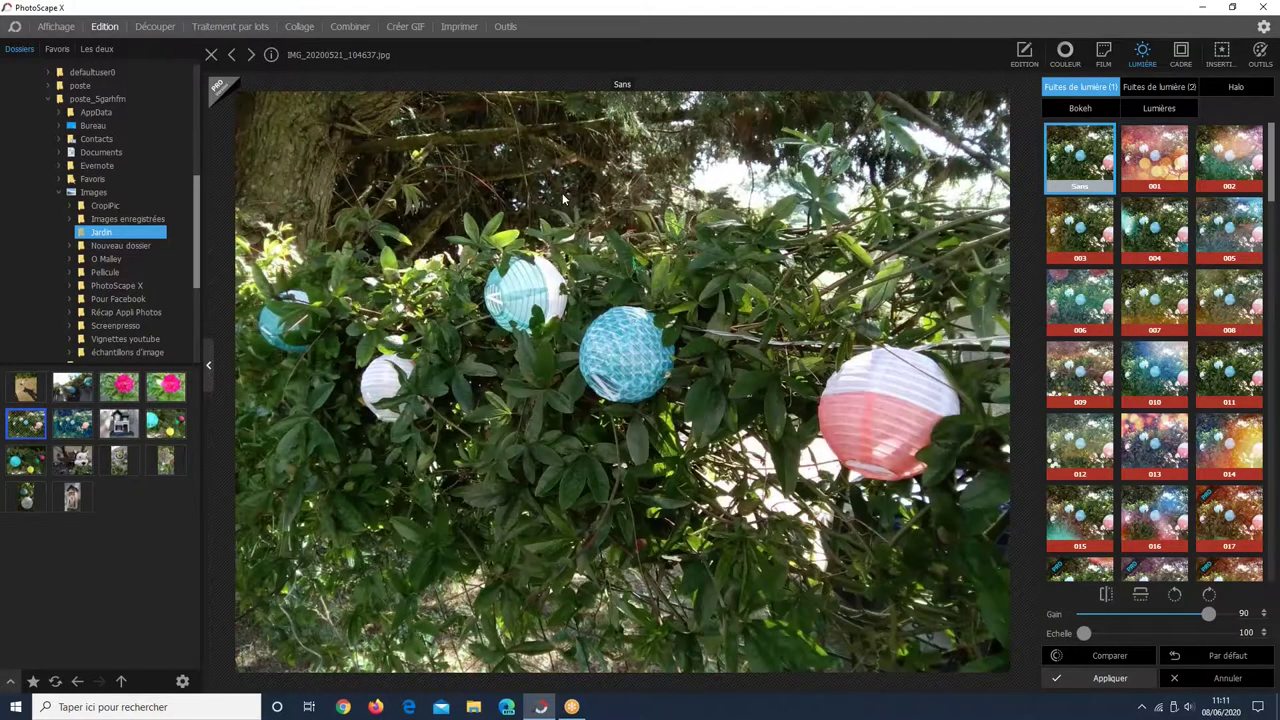
click(1177, 74)
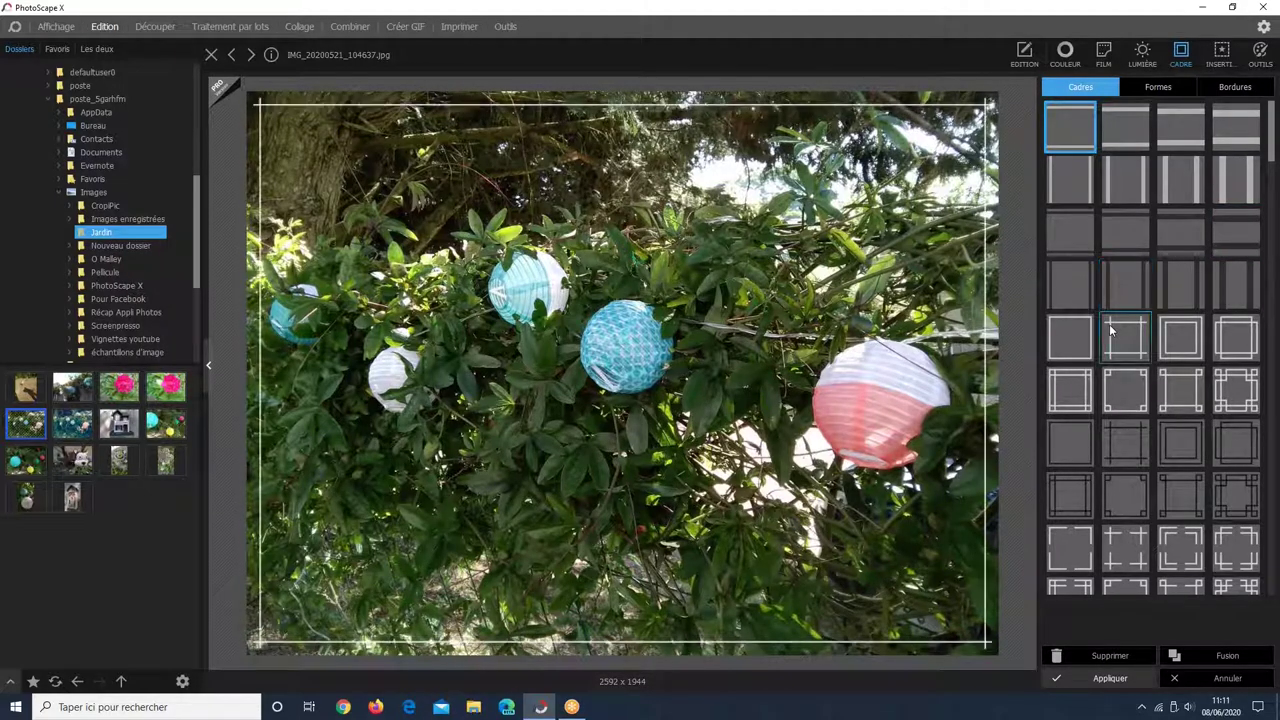
Try the white double-line corner frame, a dark corner frame and the white frame with two curled corners on the photo.
scroll(1110, 324, down, 2)
scroll(1125, 344, down, 4)
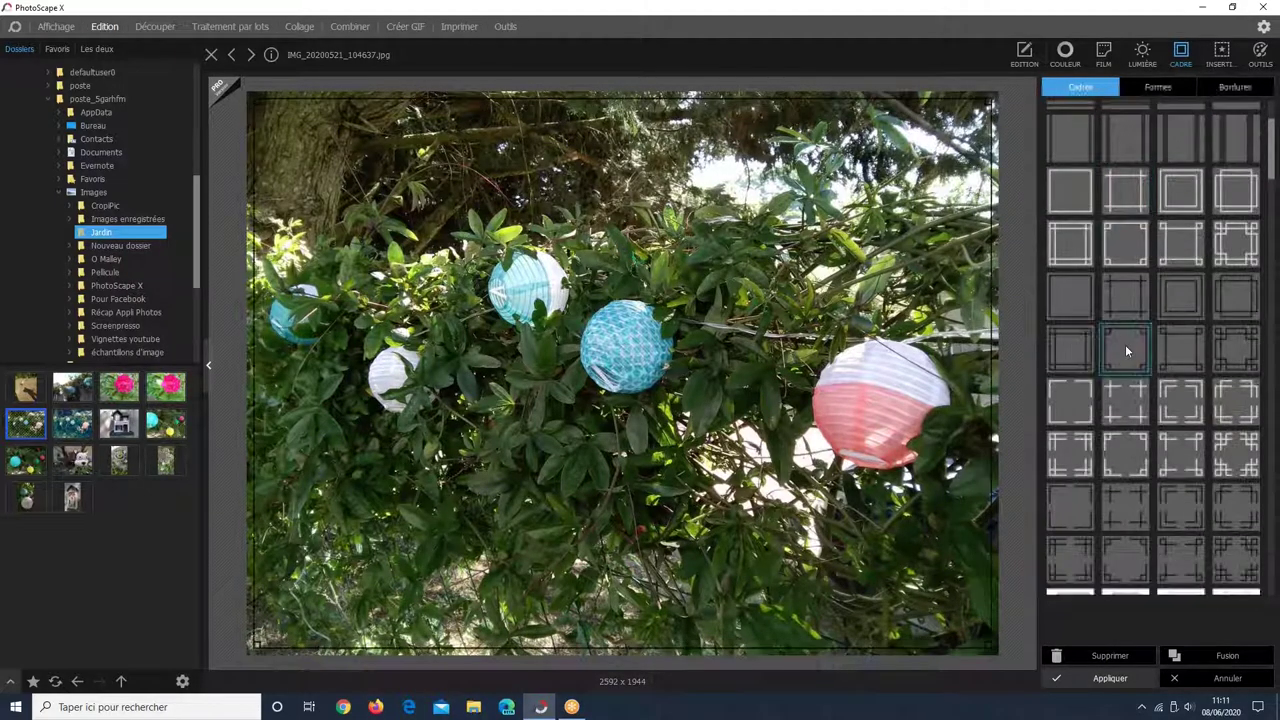
scroll(1140, 357, up, 1)
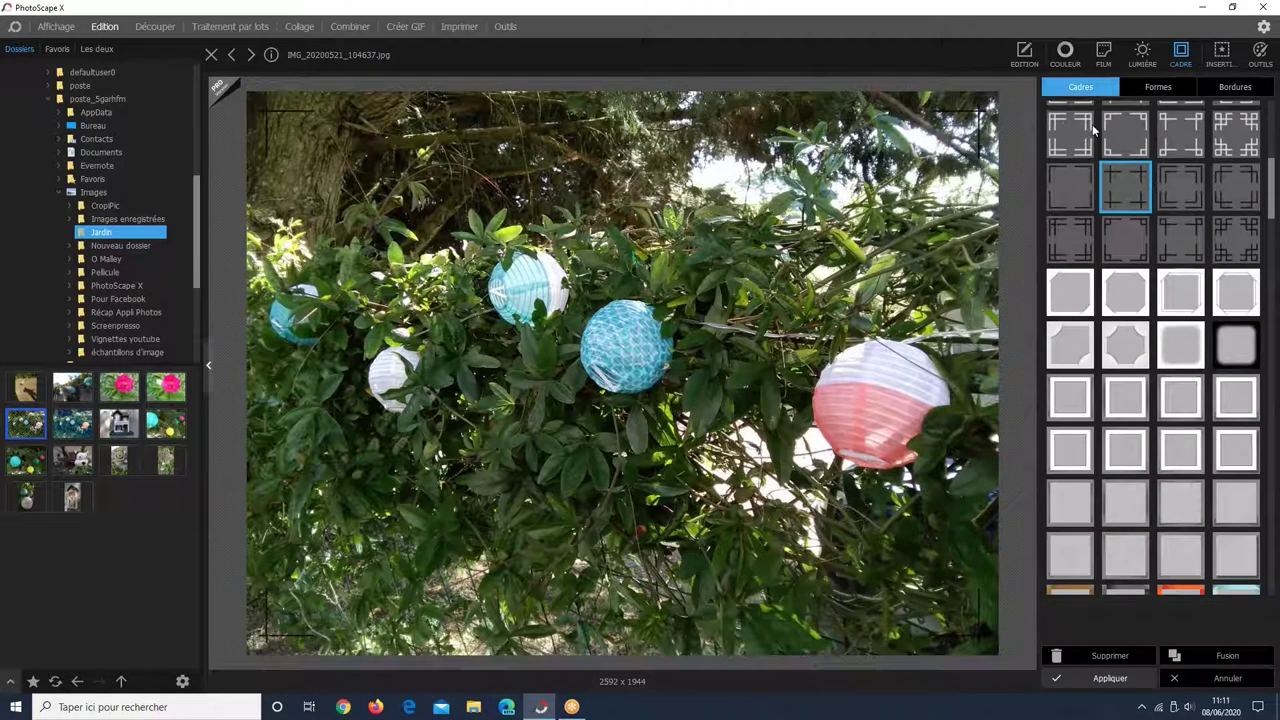
click(1092, 124)
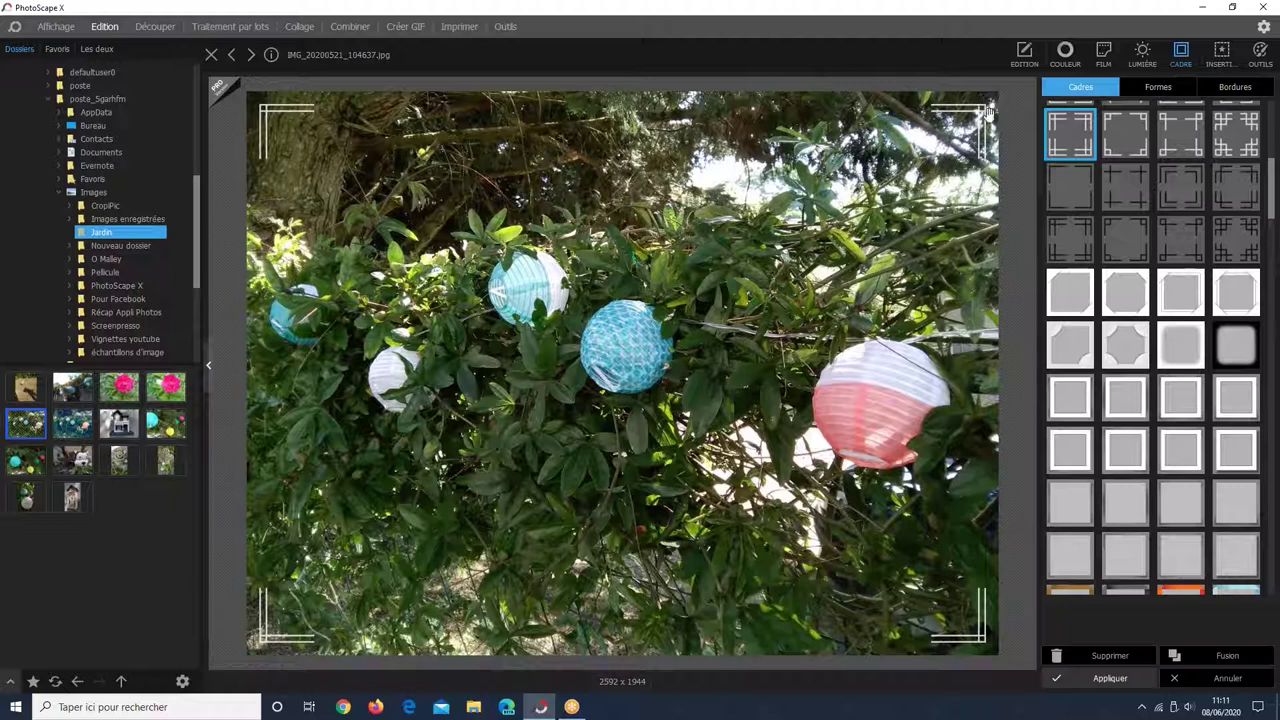
click(1131, 249)
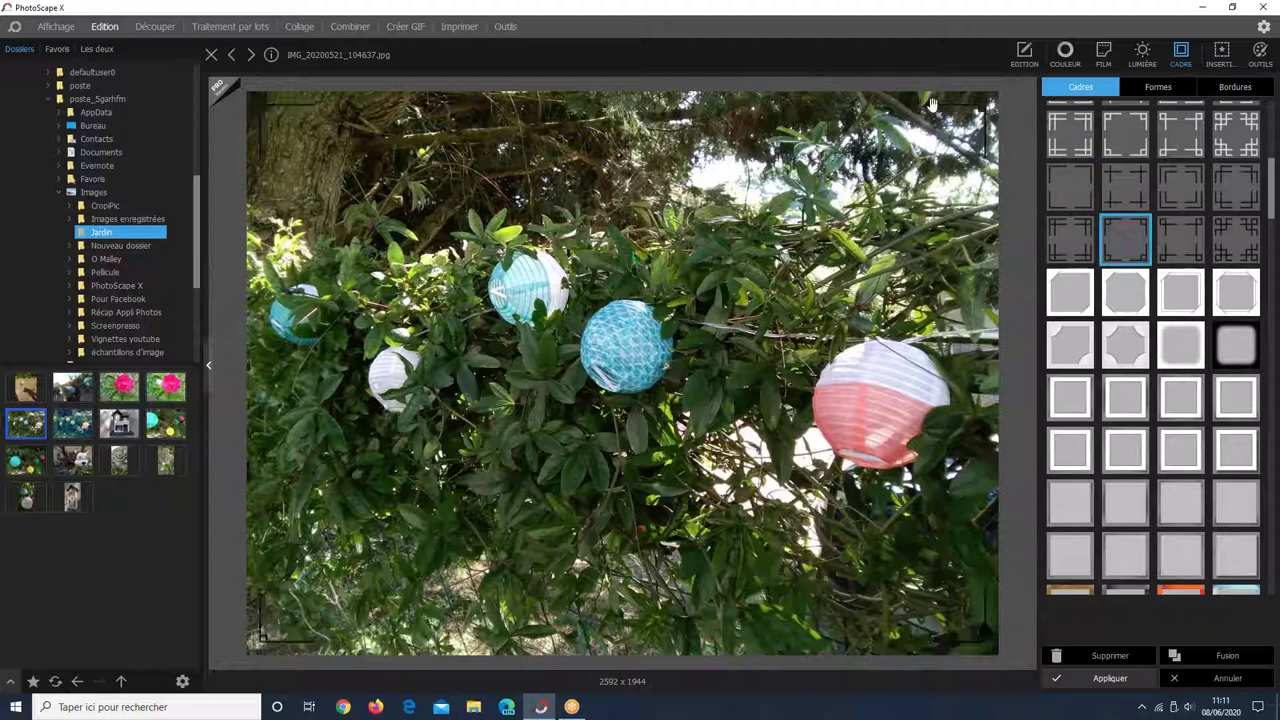
click(1068, 356)
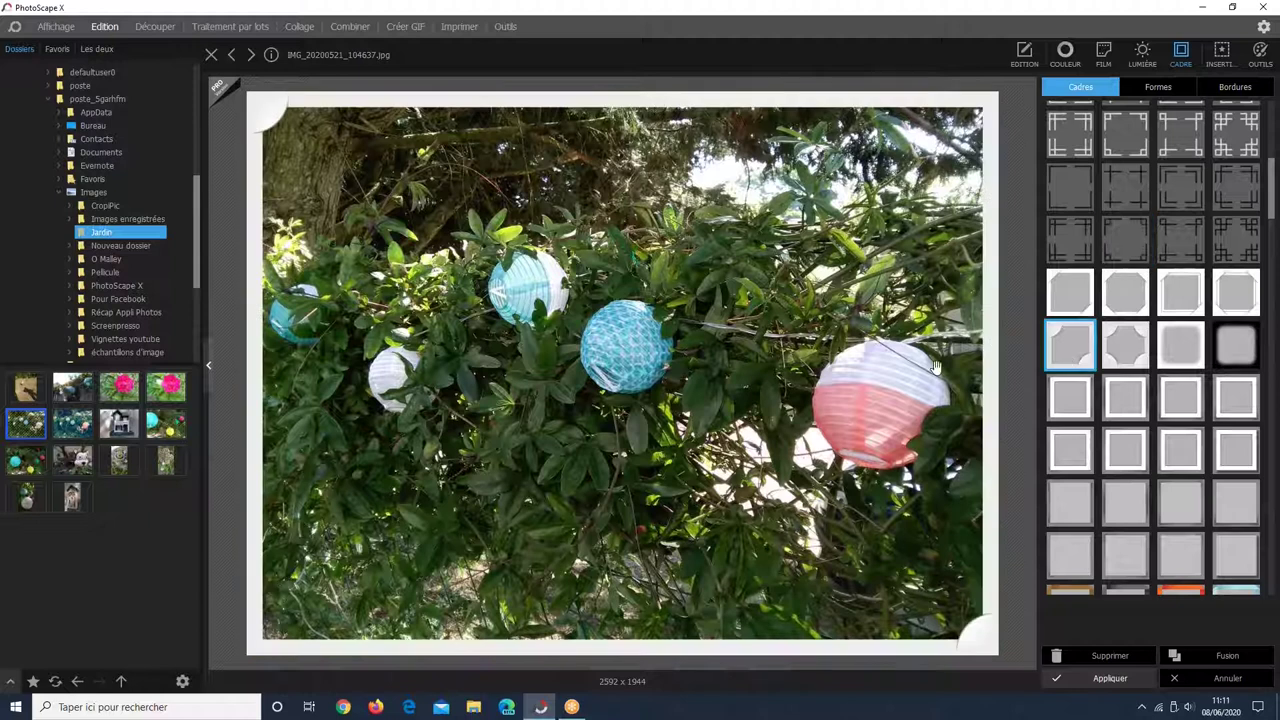
Try the bevelled blue-and-peach frame and settle on the white frame with a raised inner white border.
scroll(1150, 428, down, 2)
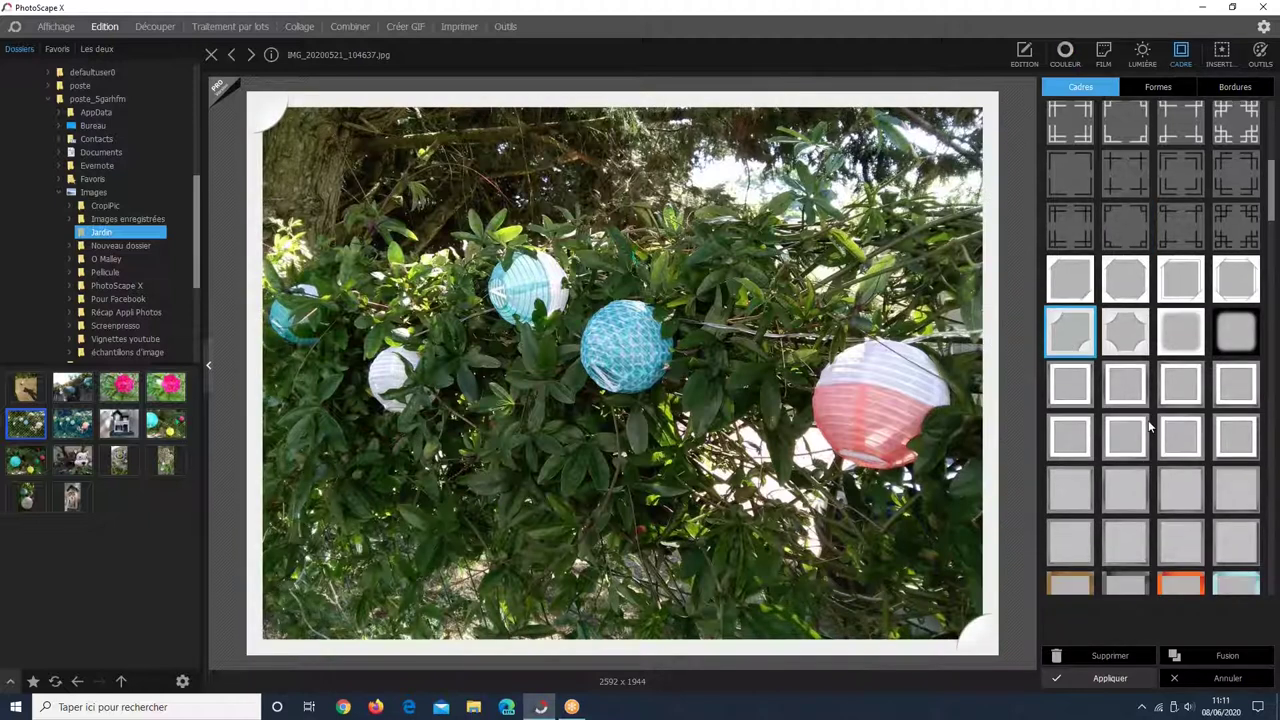
scroll(1150, 424, down, 1)
click(1150, 424)
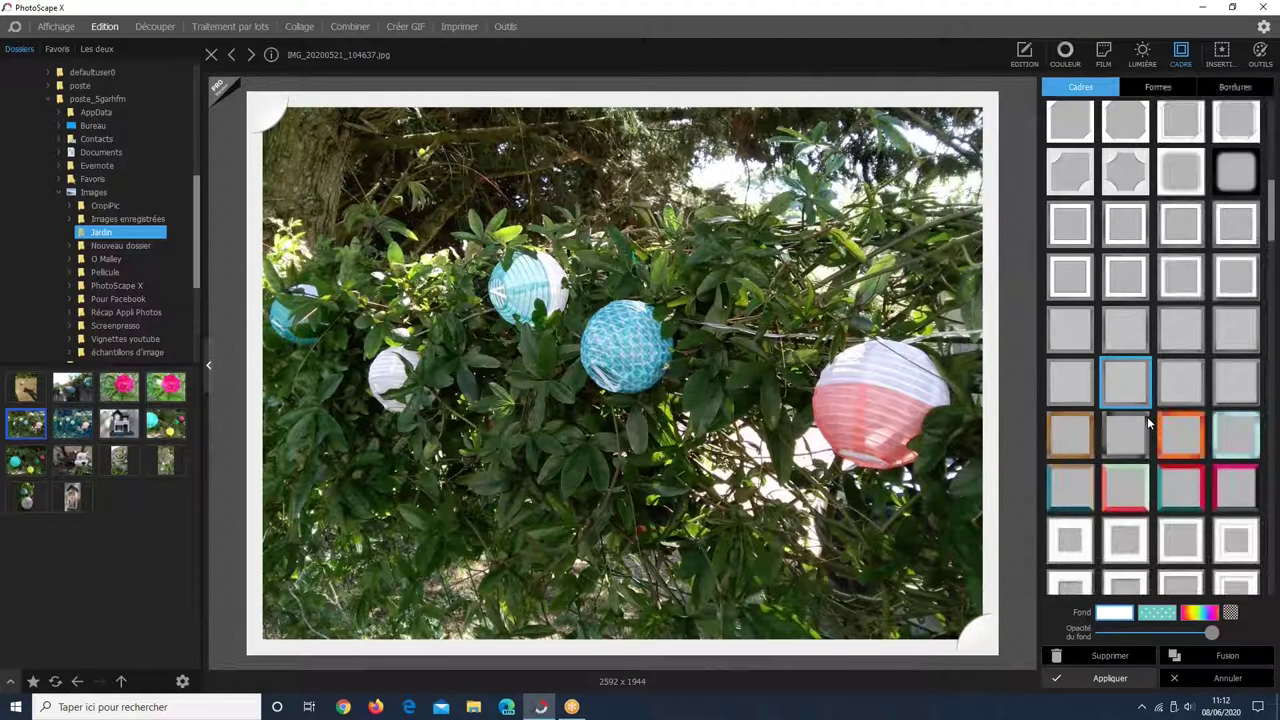
scroll(1148, 424, down, 2)
click(1084, 396)
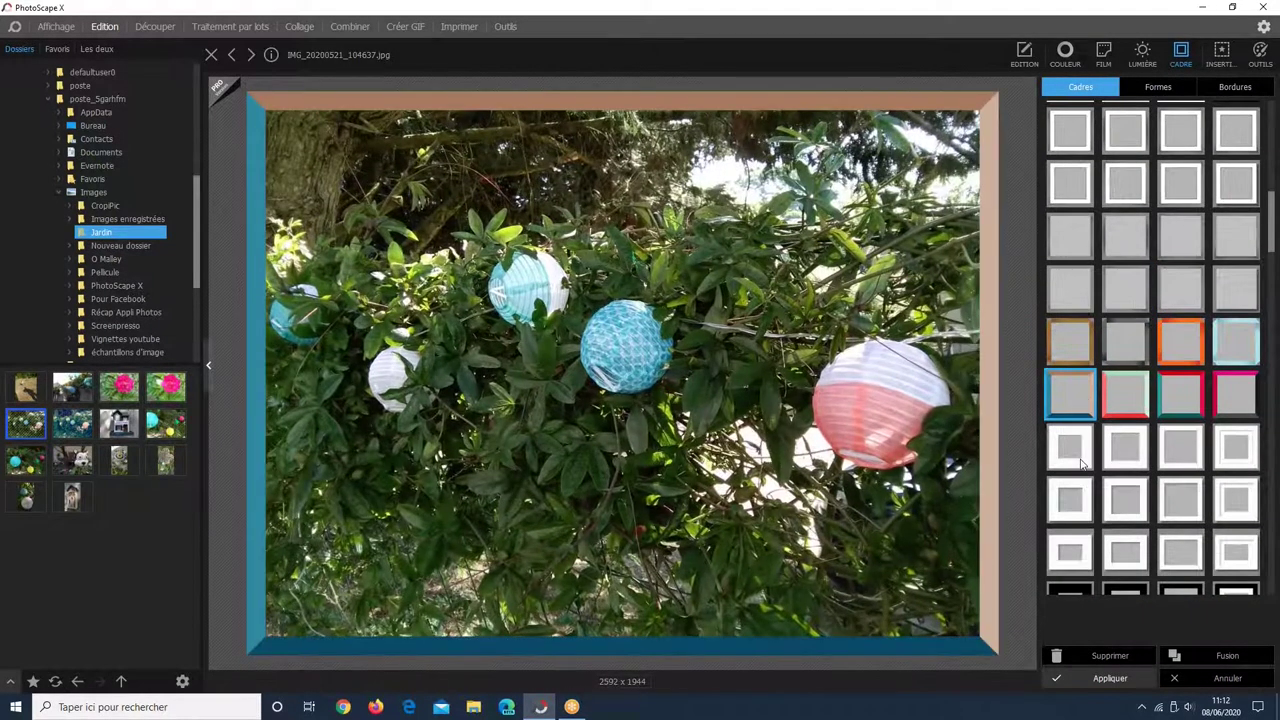
click(1080, 462)
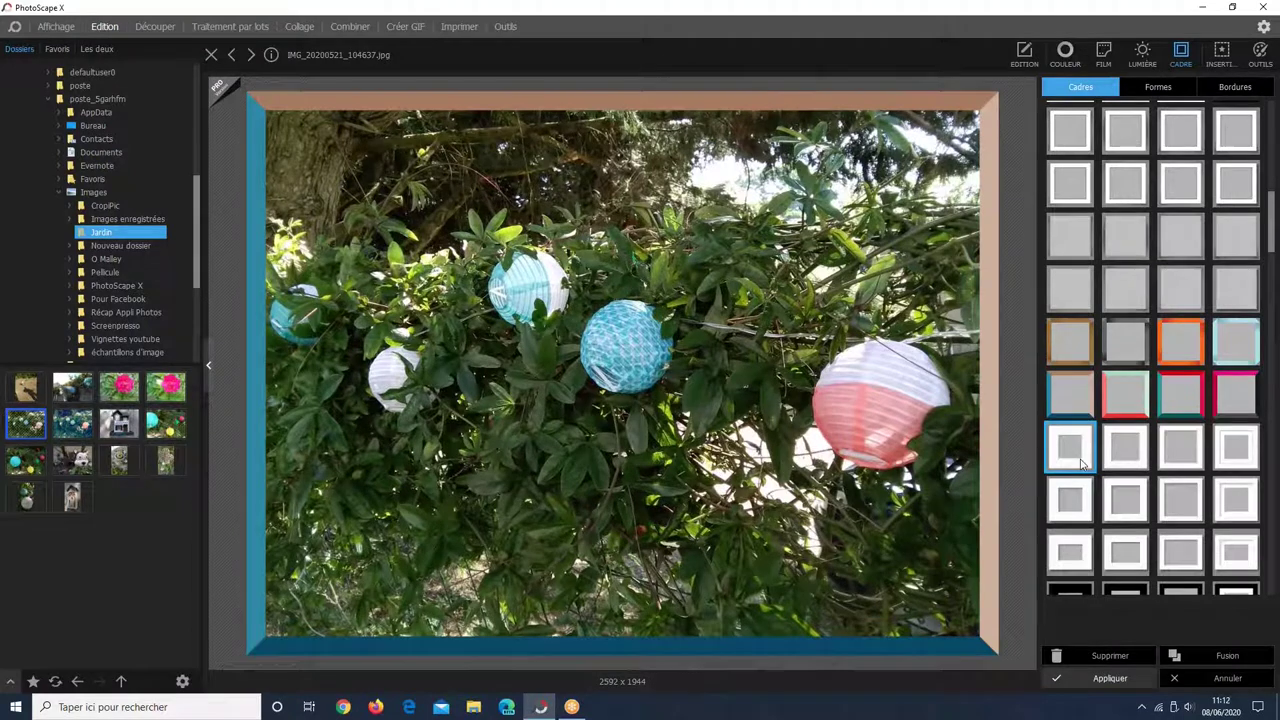
click(1070, 182)
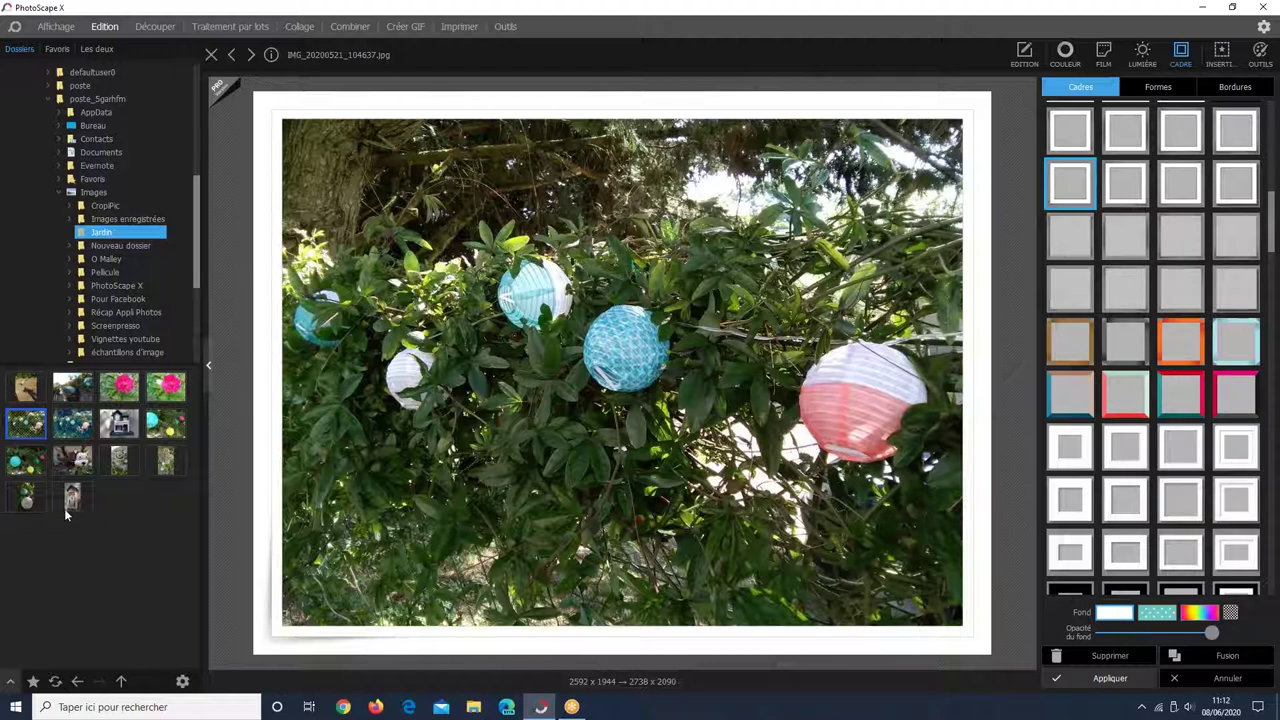
Try several palette colours for the frame's background and set it to dark blue #2d4459.
click(1110, 618)
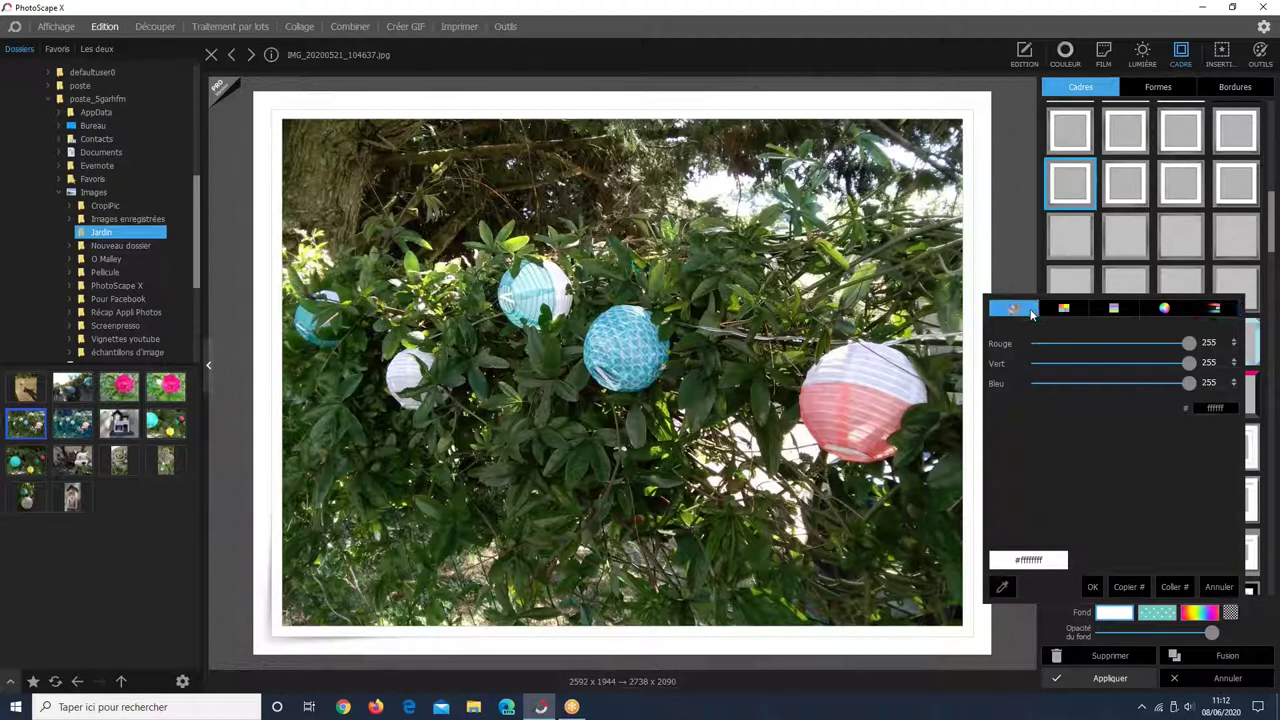
click(1030, 312)
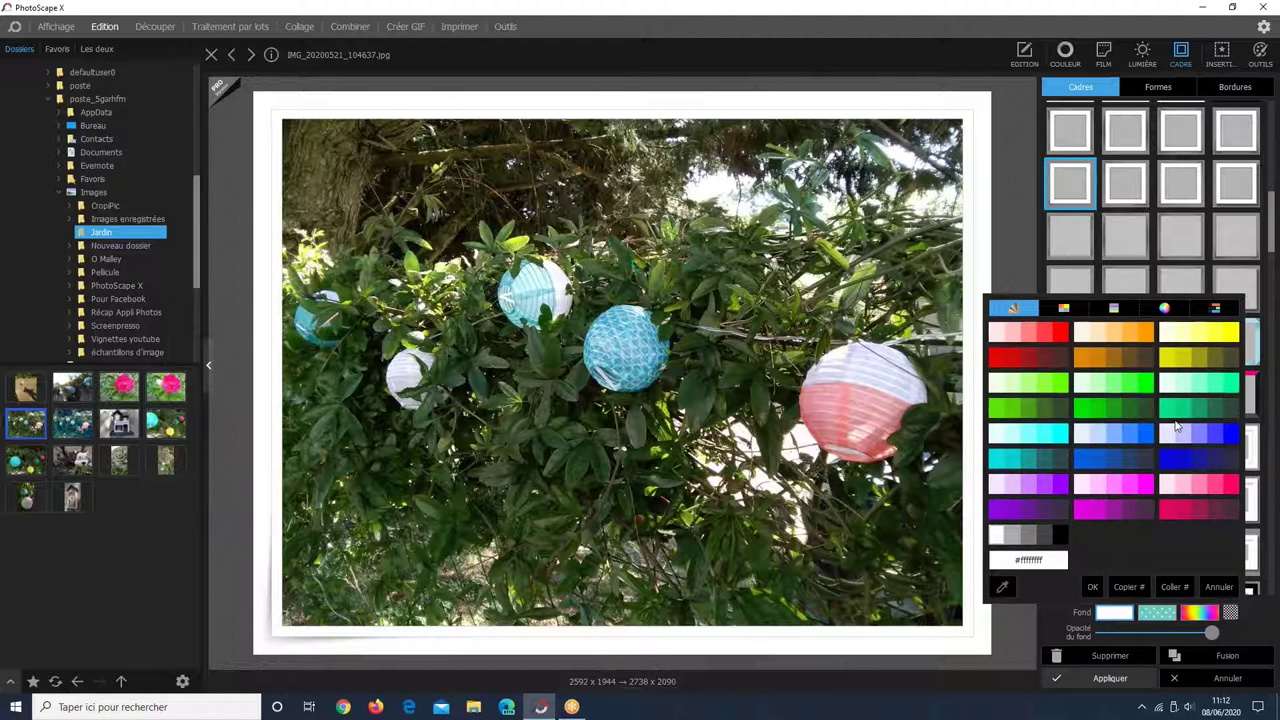
click(1228, 332)
click(995, 535)
click(1064, 308)
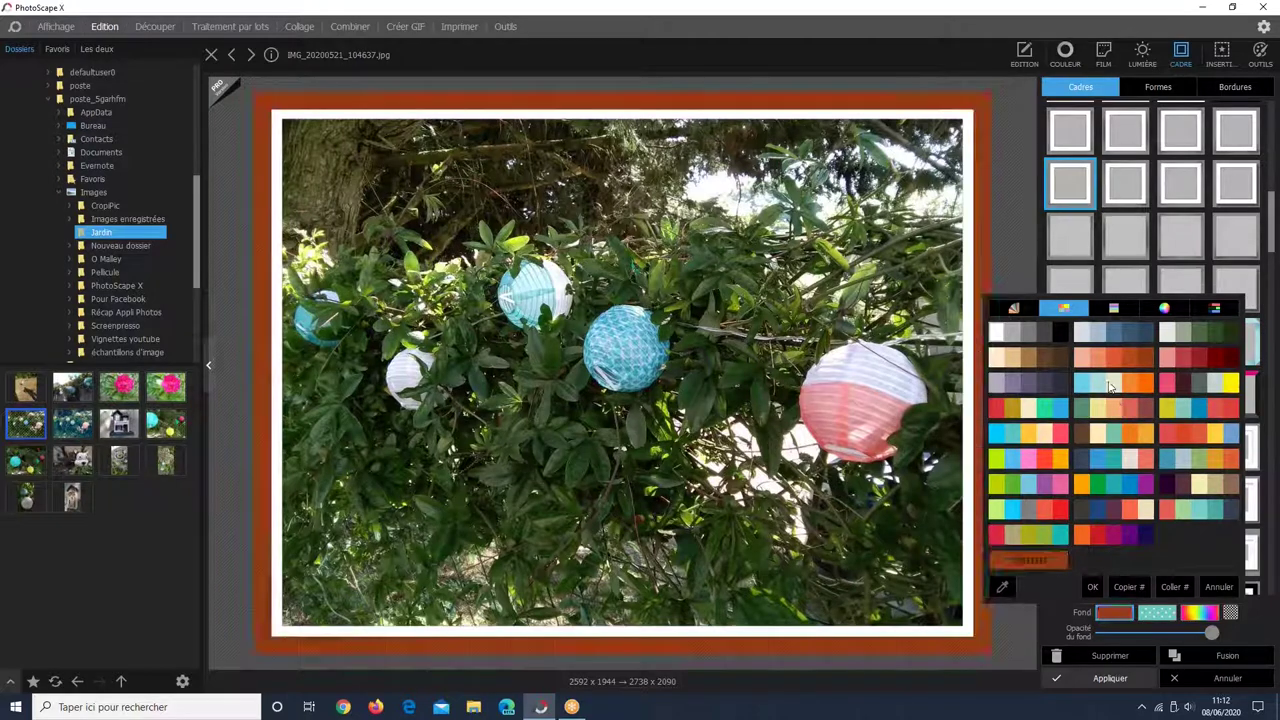
click(1086, 458)
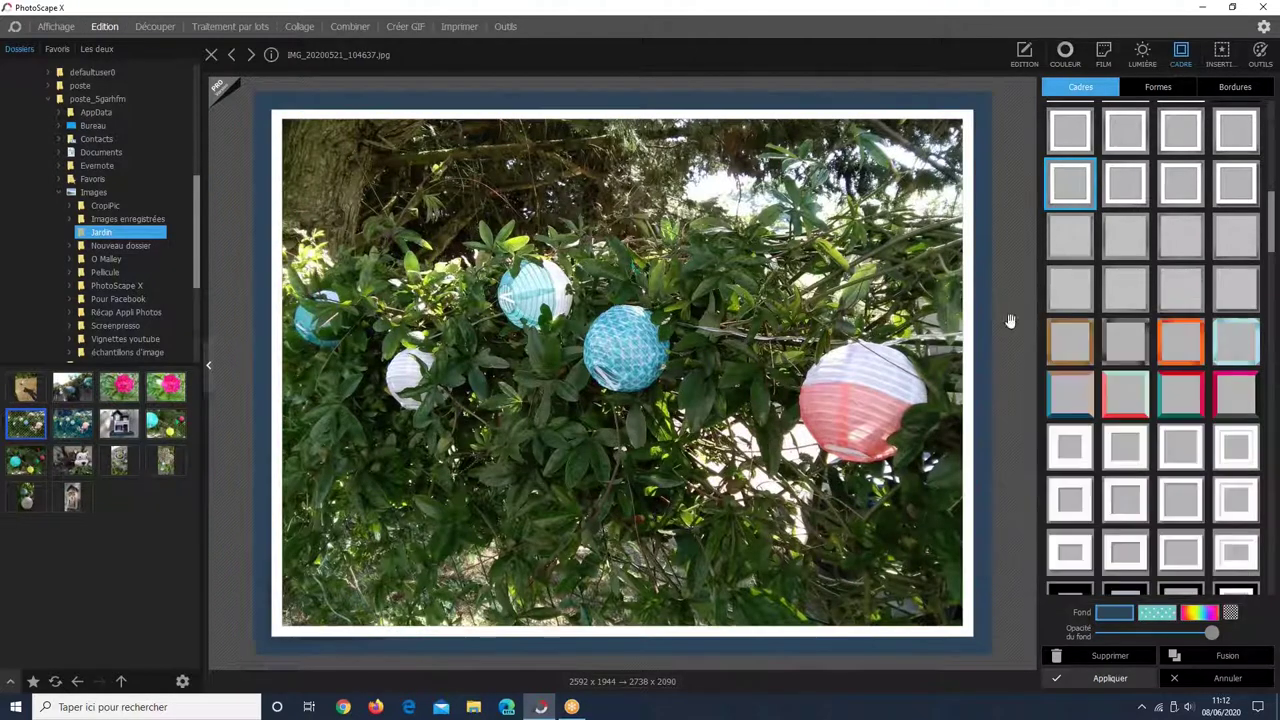
Look through the remaining colour pickers for the frame background, including the colour wheel.
click(1115, 612)
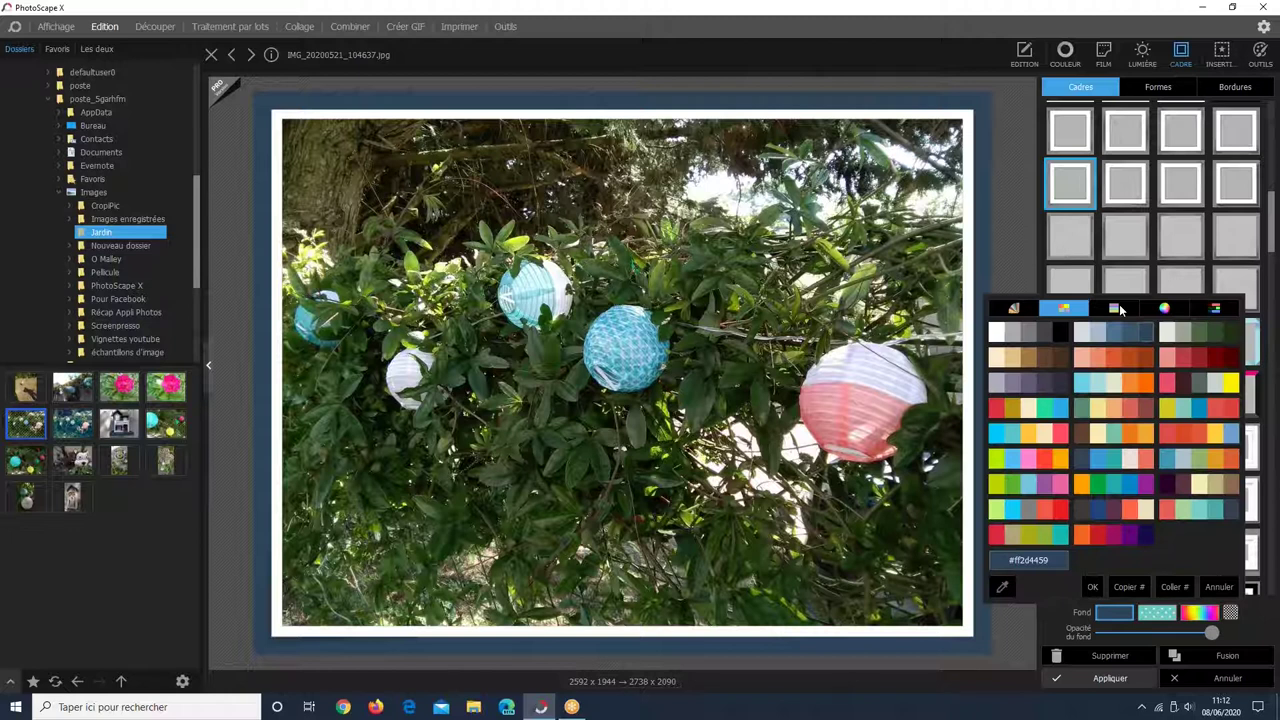
click(1116, 309)
click(1164, 308)
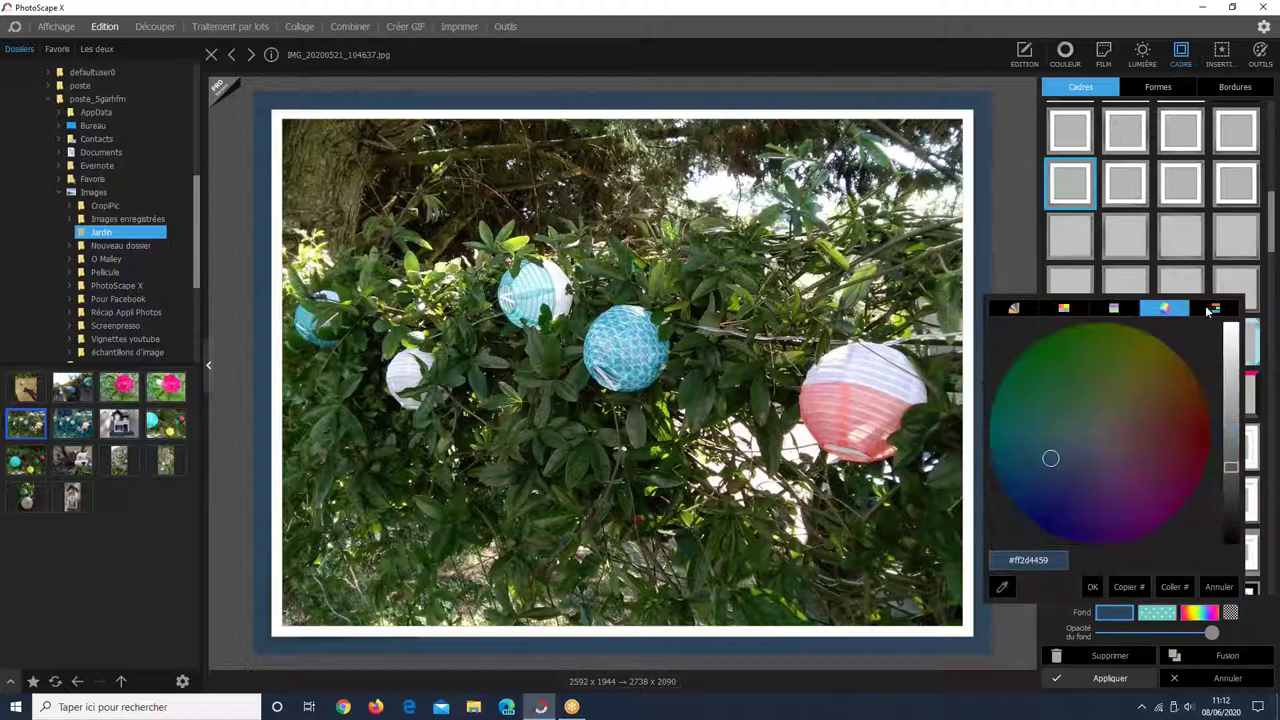
click(1209, 310)
click(1064, 308)
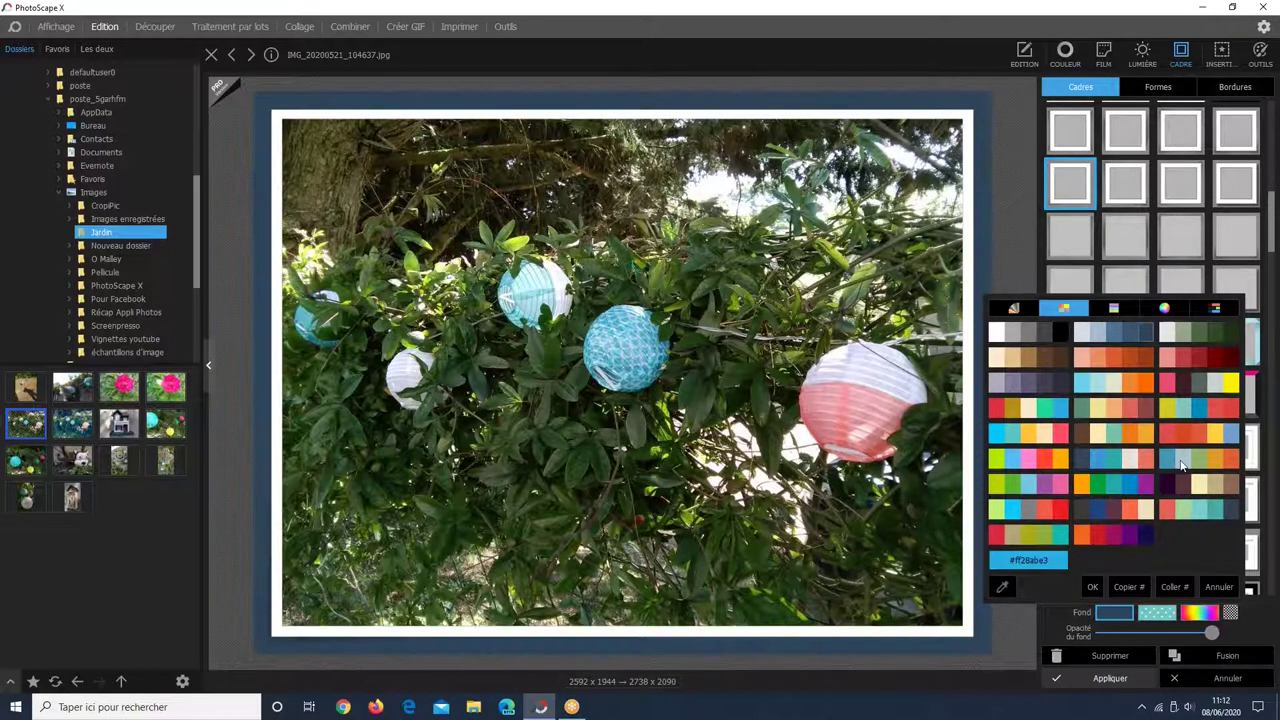
click(1157, 616)
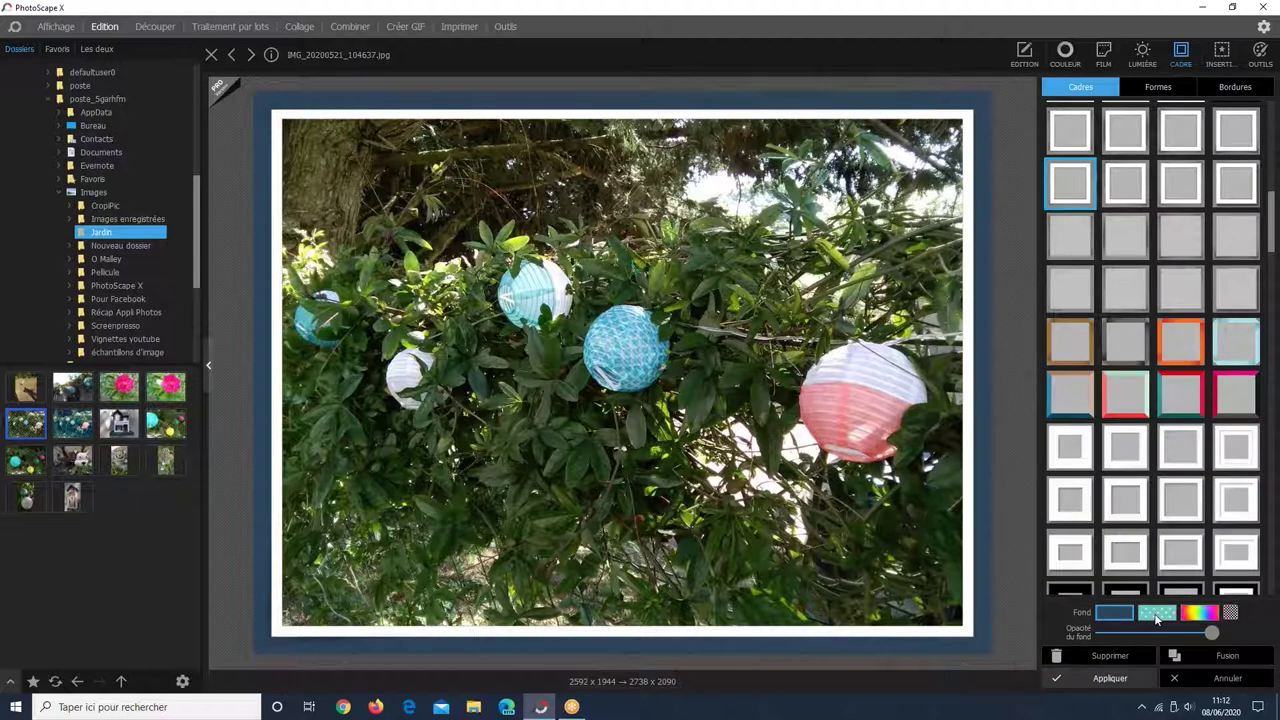
Try yellow gingham and black-and-white plaid as the frame background, ending with the white tartan with red and light-blue lines.
click(1157, 614)
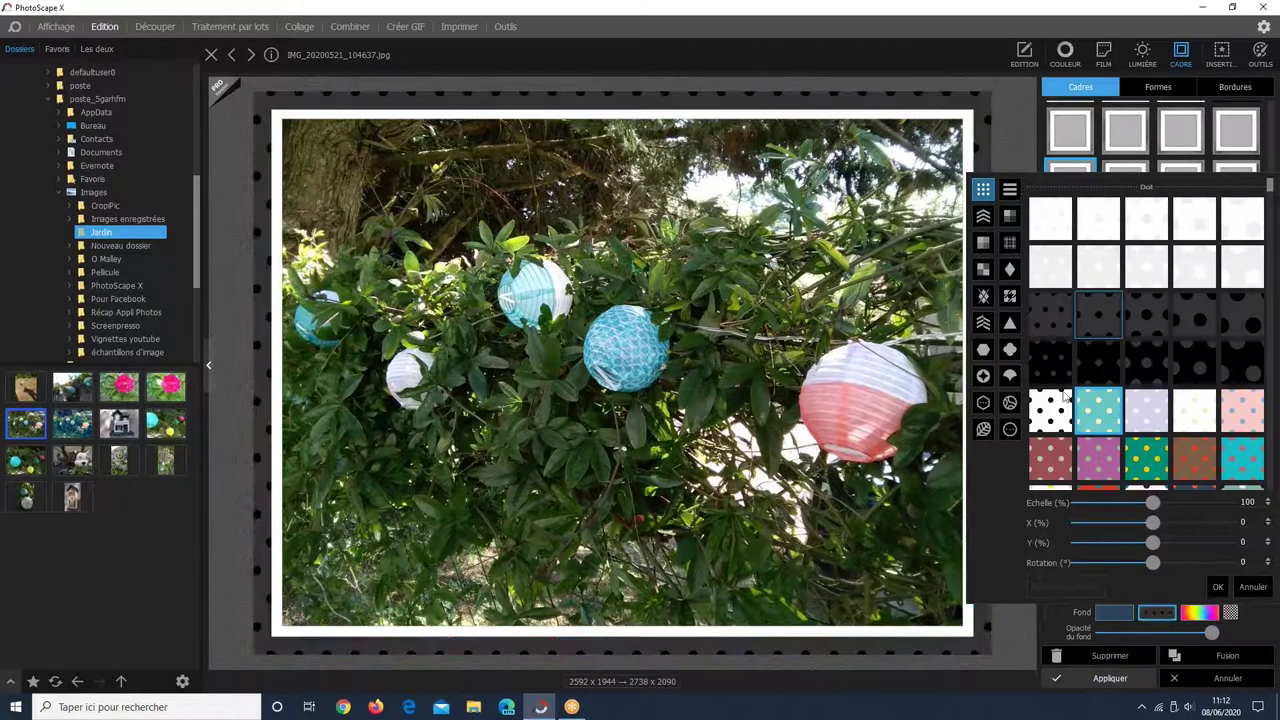
click(983, 242)
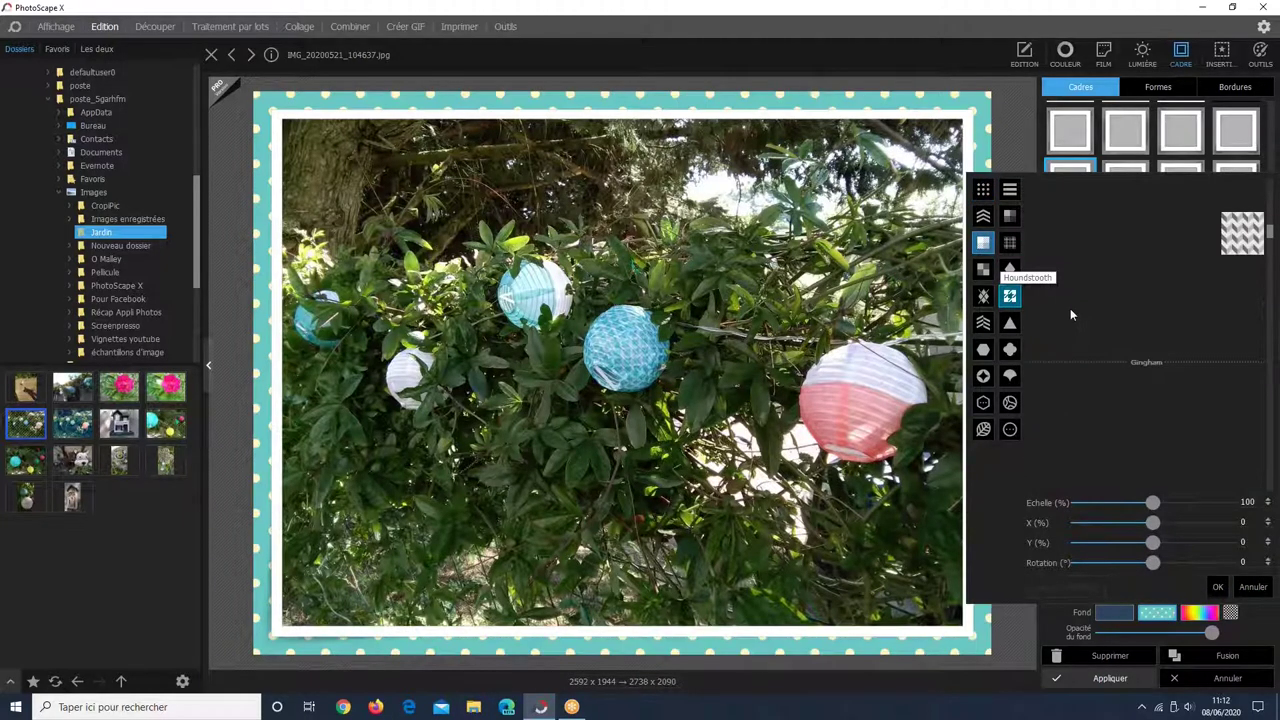
click(1070, 312)
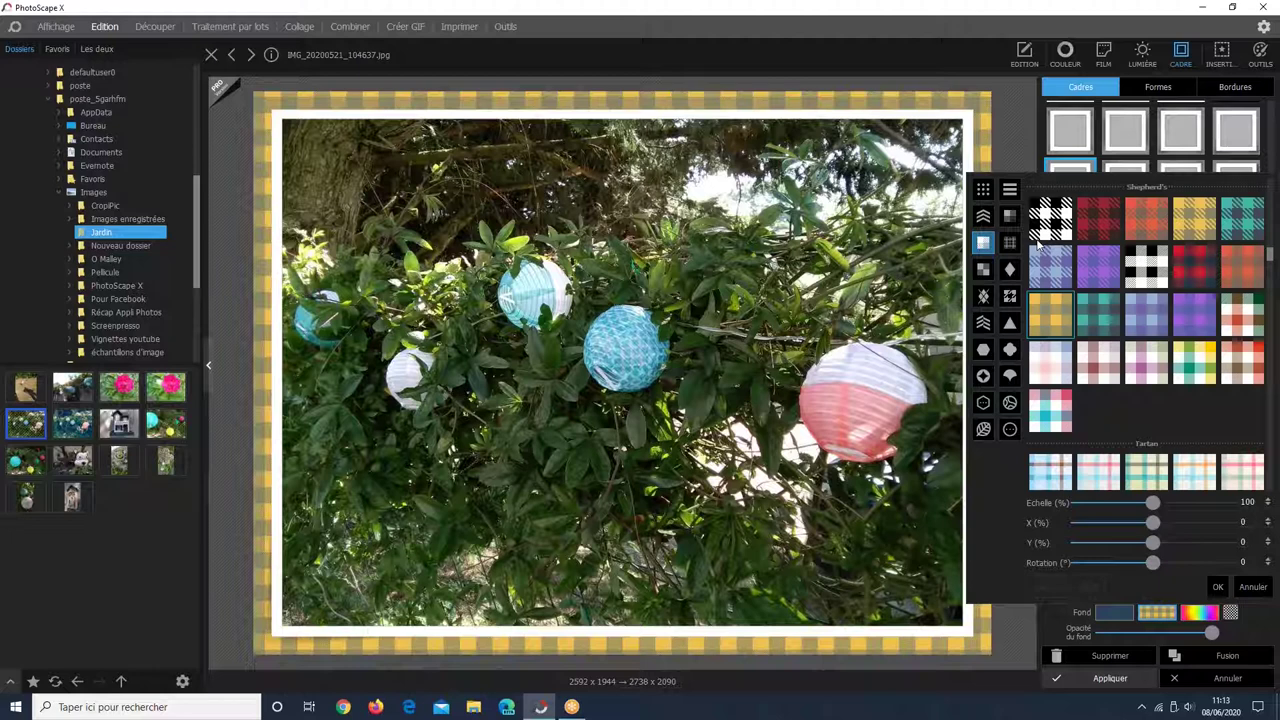
click(1042, 236)
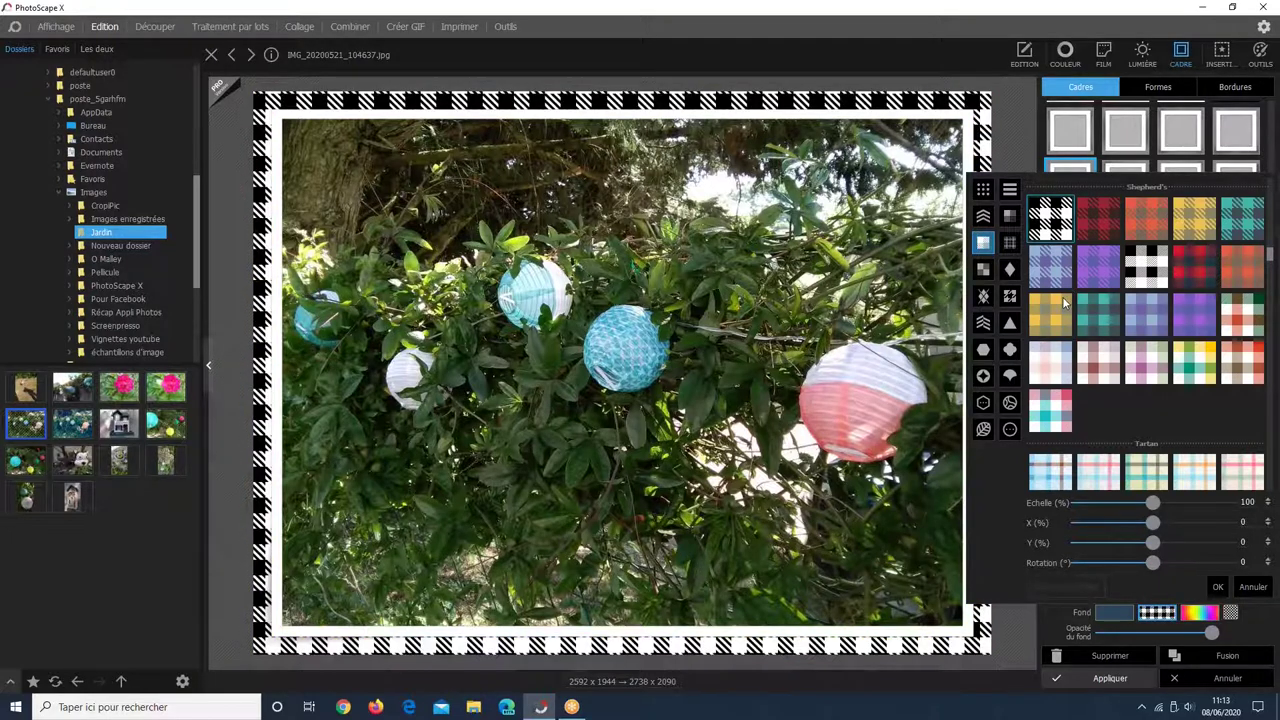
click(1098, 470)
Set the tartan pattern's scale to 60%, X to -12%, Y to -14% and rotation to 29°, and accept it.
scroll(1108, 300, down, 5)
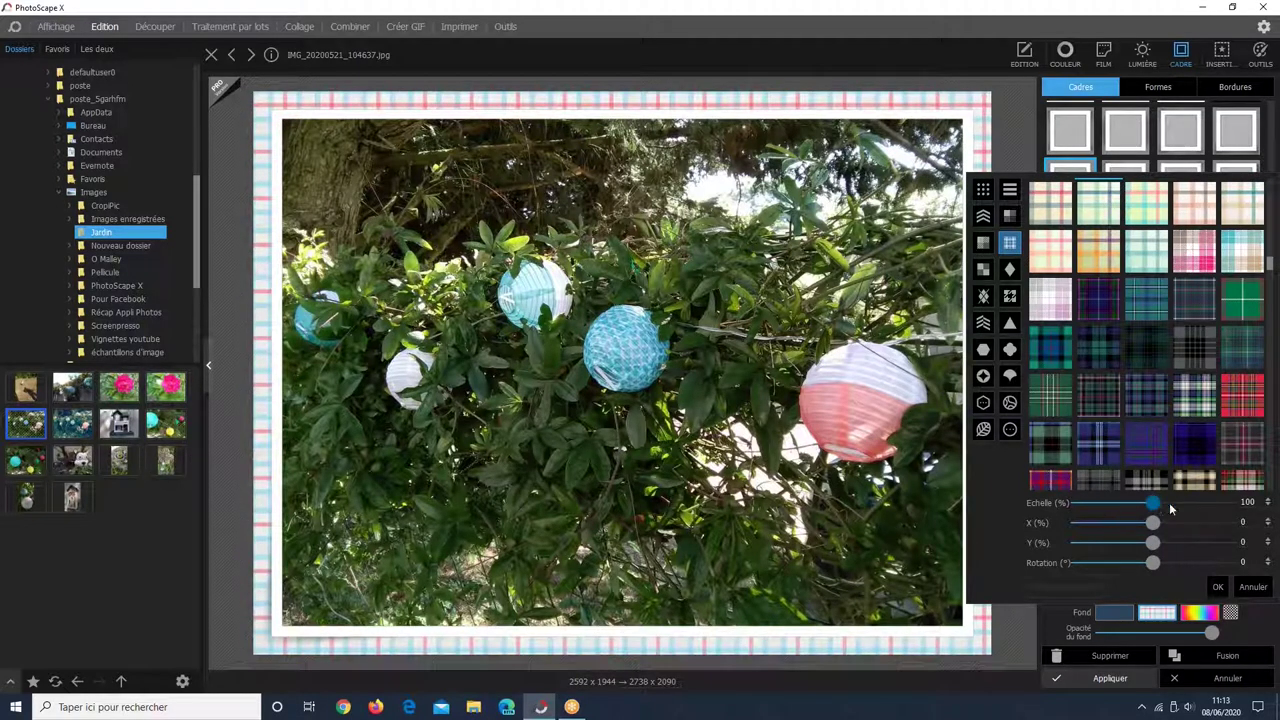
mouse_move(1170, 506)
mouse_down()
mouse_move(1094, 509)
mouse_move(1184, 519)
mouse_move(1157, 522)
mouse_up()
click(1093, 502)
scroll(1111, 521, up, 5)
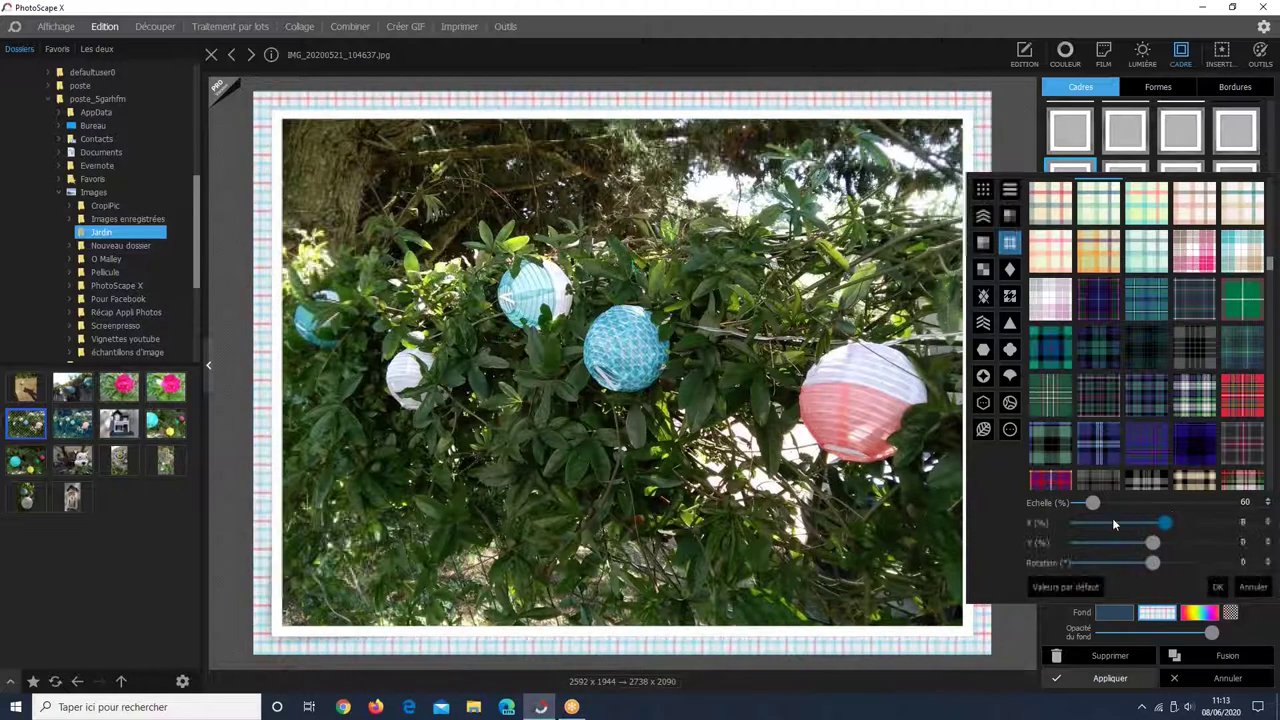
scroll(1112, 518, down, 15)
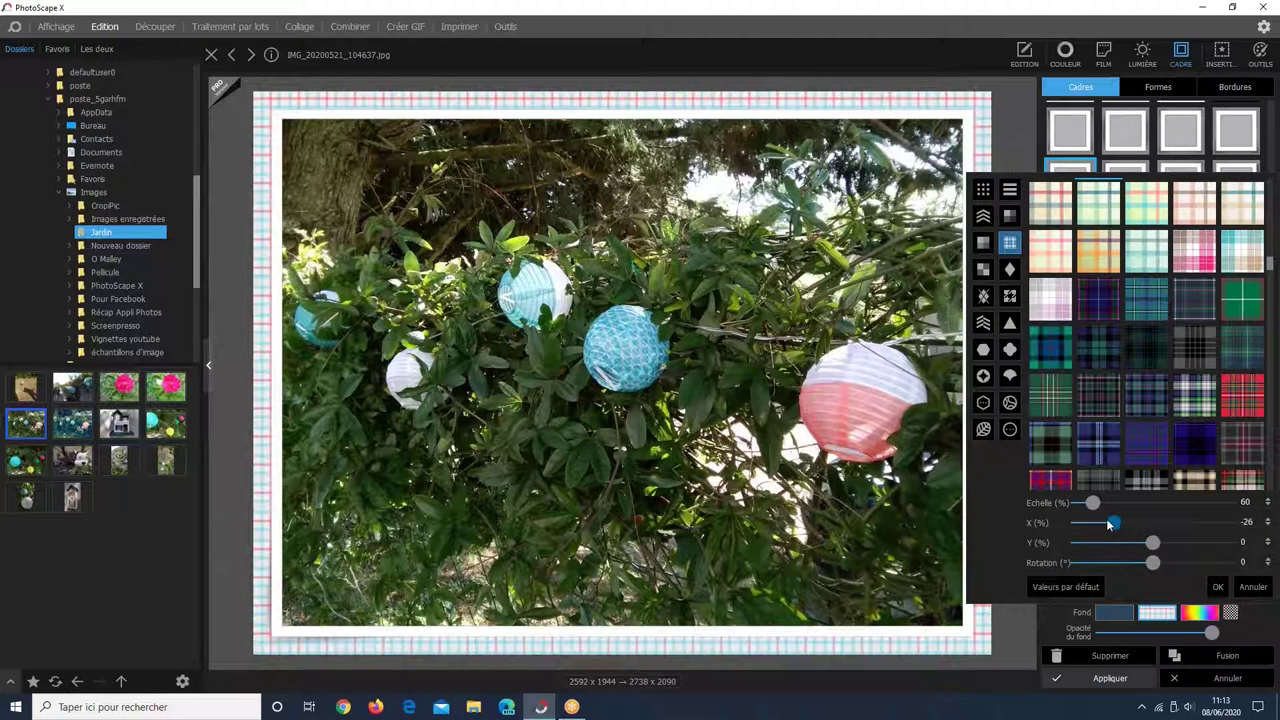
scroll(1140, 517, up, 6)
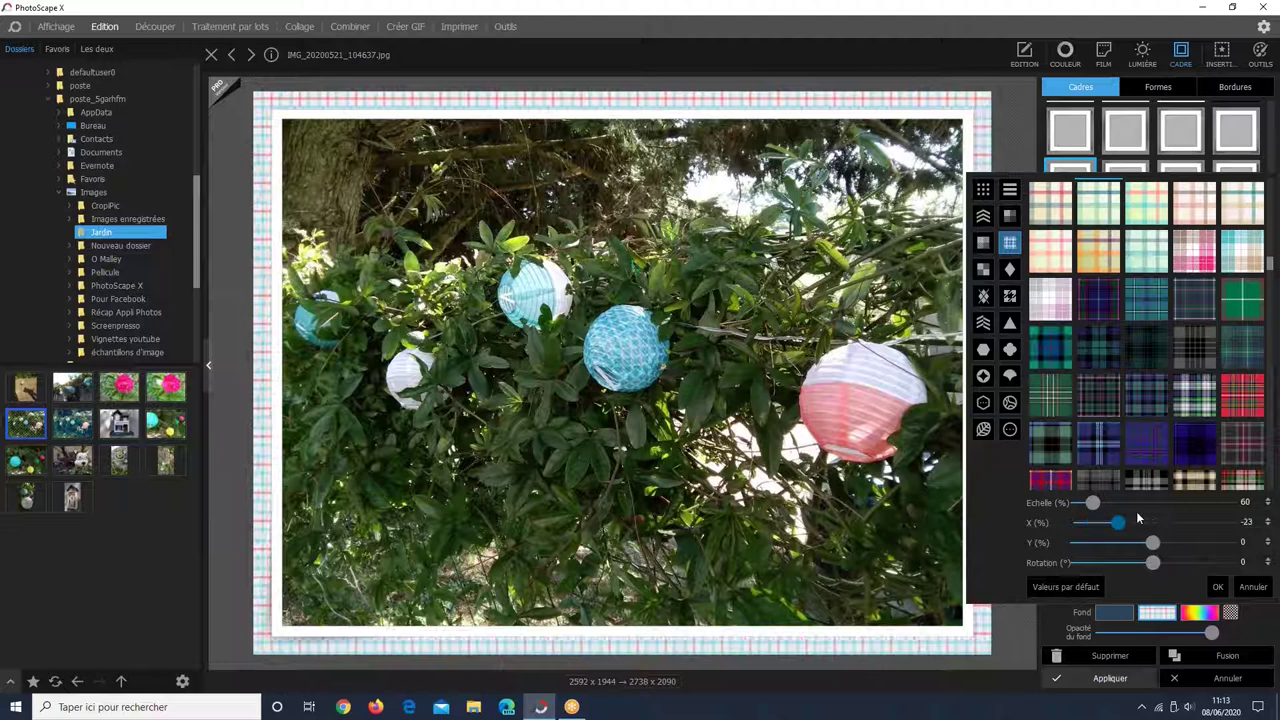
scroll(1140, 520, up, 4)
scroll(1152, 542, down, 5)
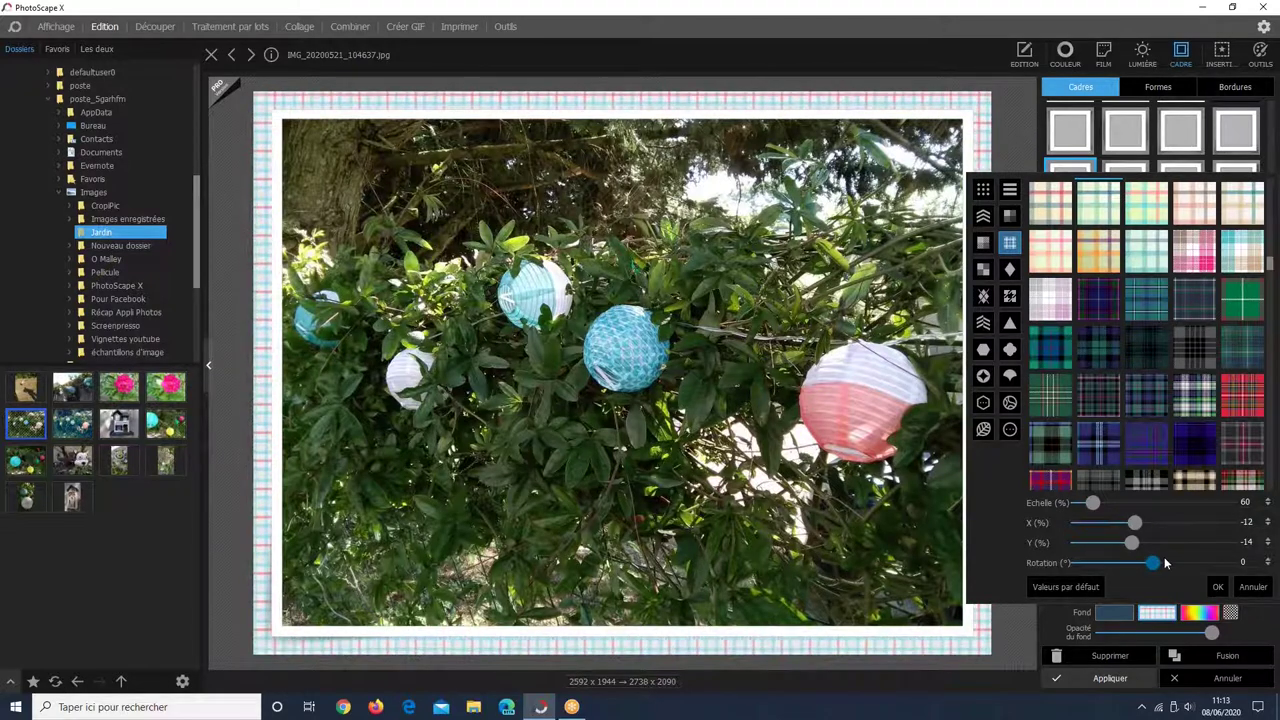
click(1165, 563)
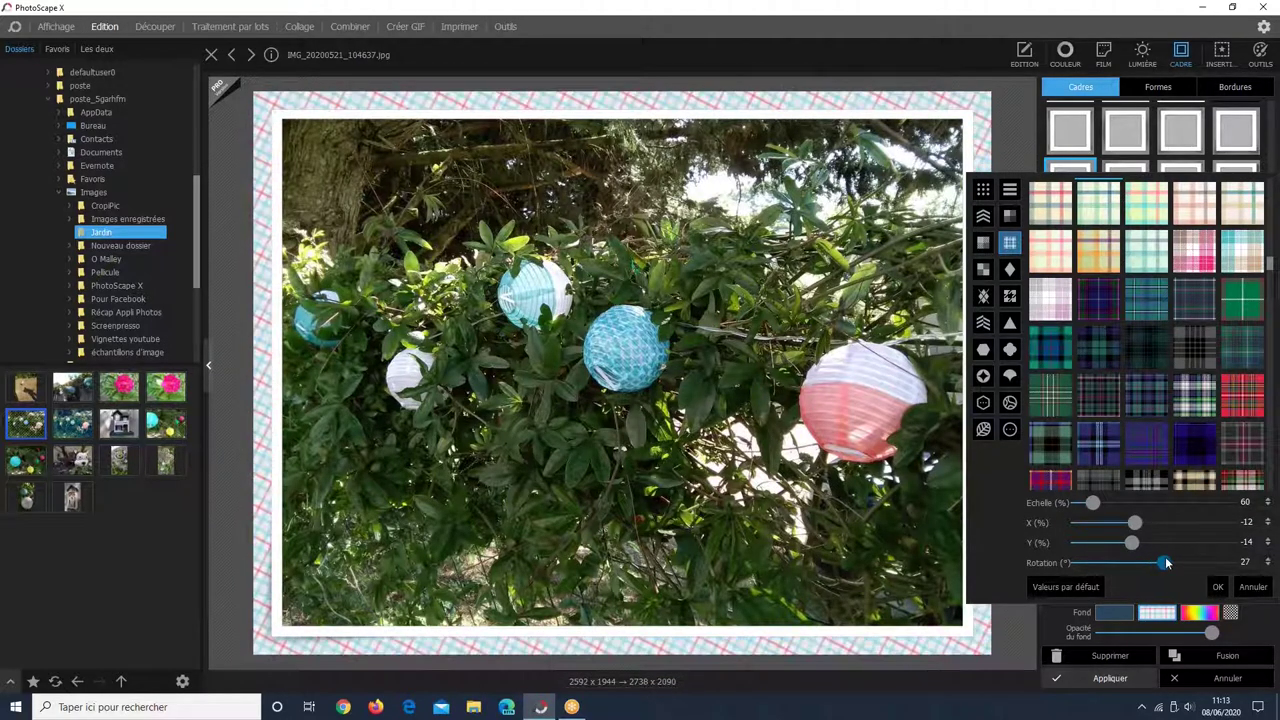
scroll(1165, 563, up, 2)
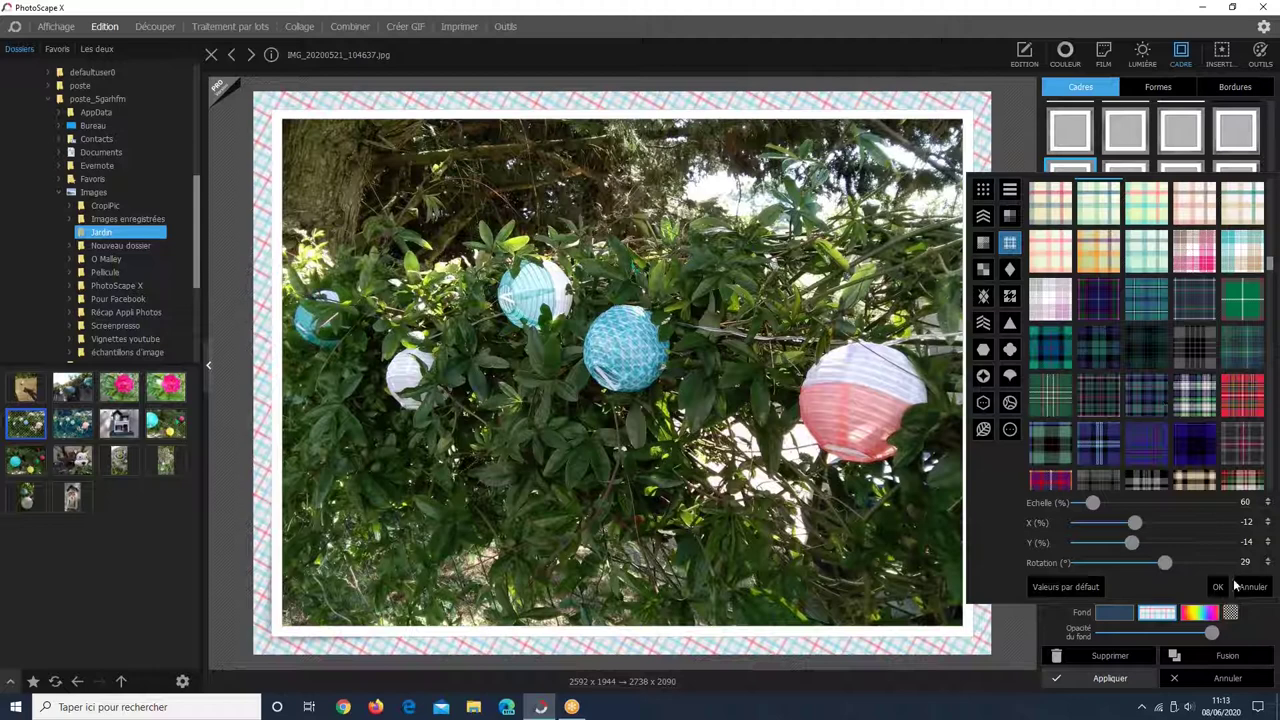
click(1216, 589)
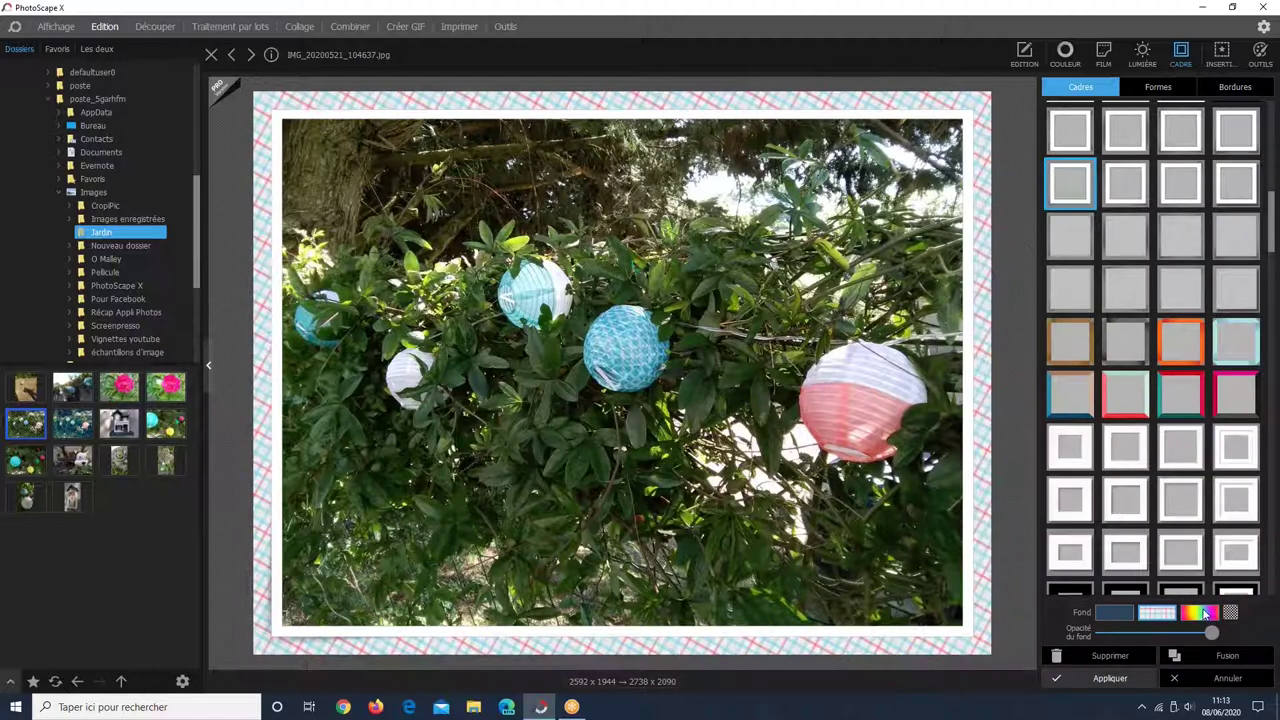
Fill the frame's background with a multicoloured rainbow gradient.
click(1205, 615)
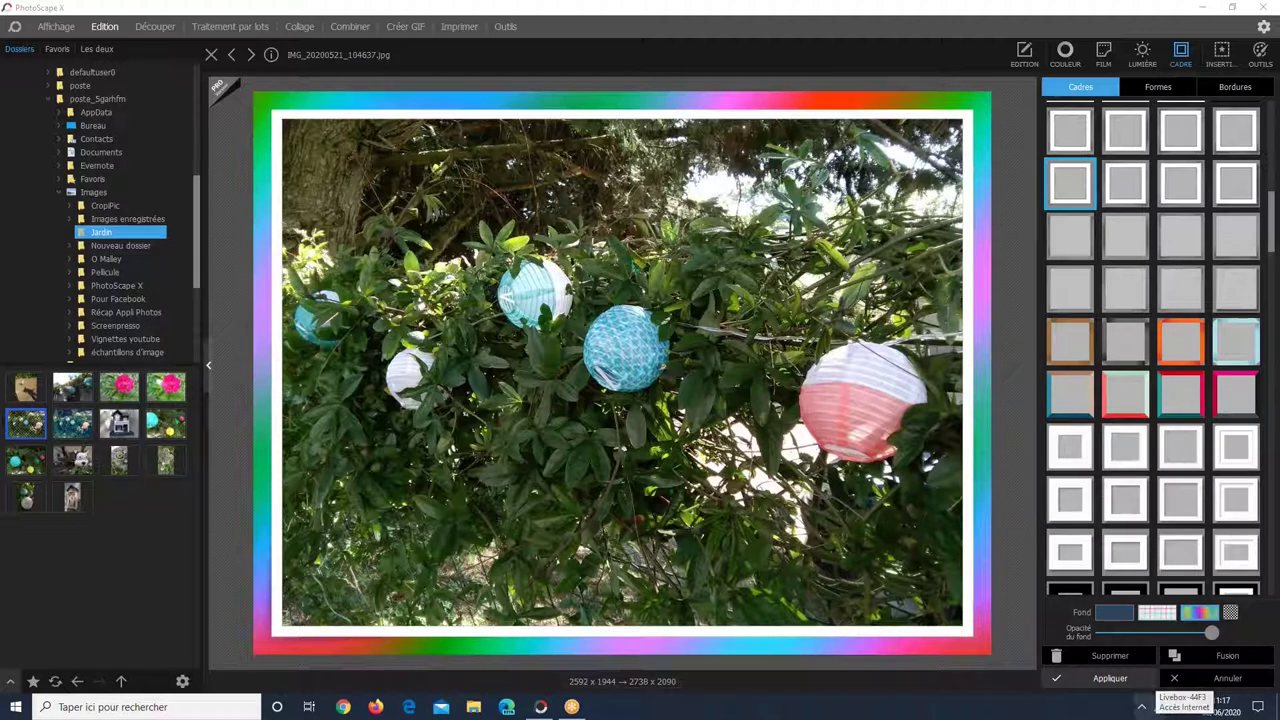
Set the frame background gradient's scale to 100%, Y to 15% and rotation to 0°.
click(1207, 614)
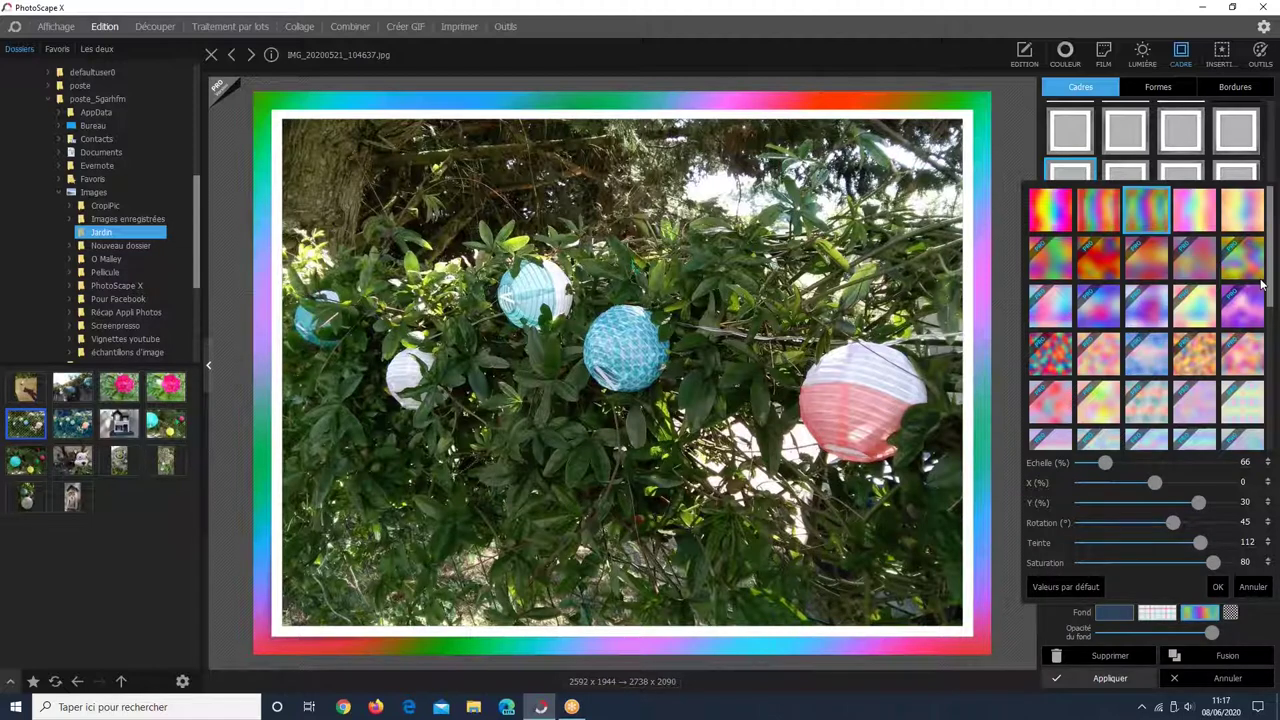
click(1256, 328)
scroll(1117, 460, down, 3)
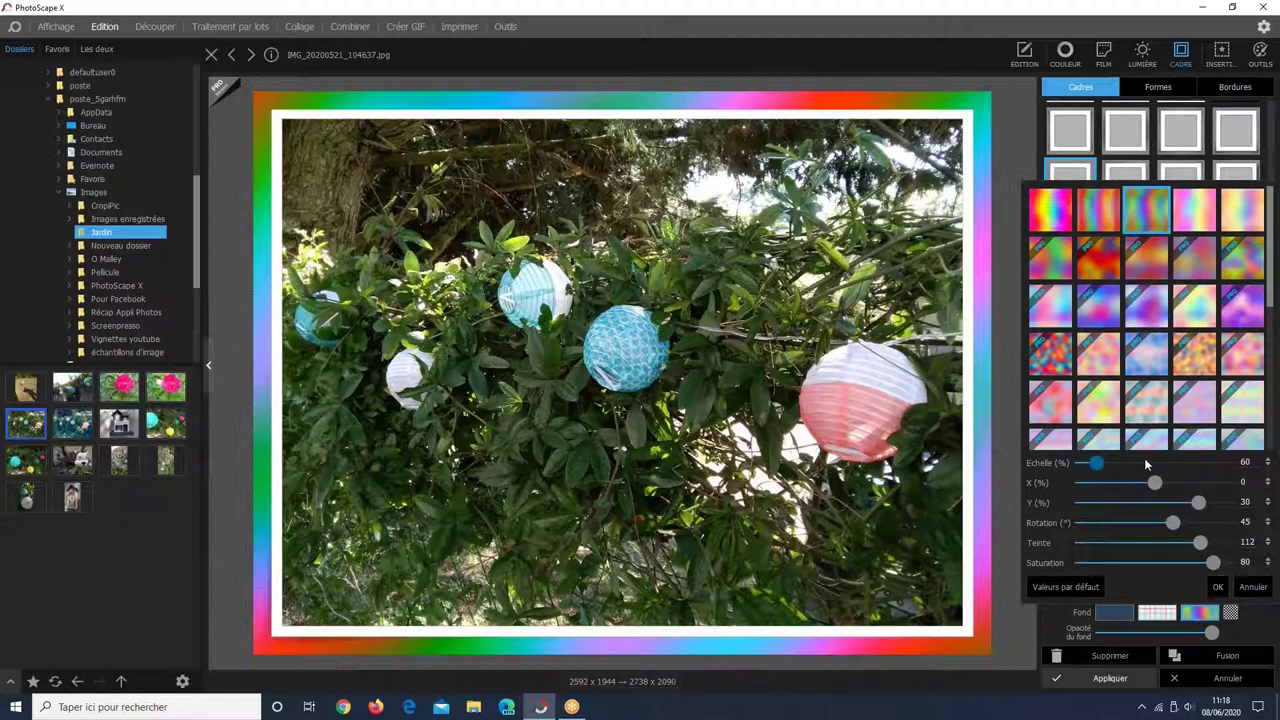
click(1146, 463)
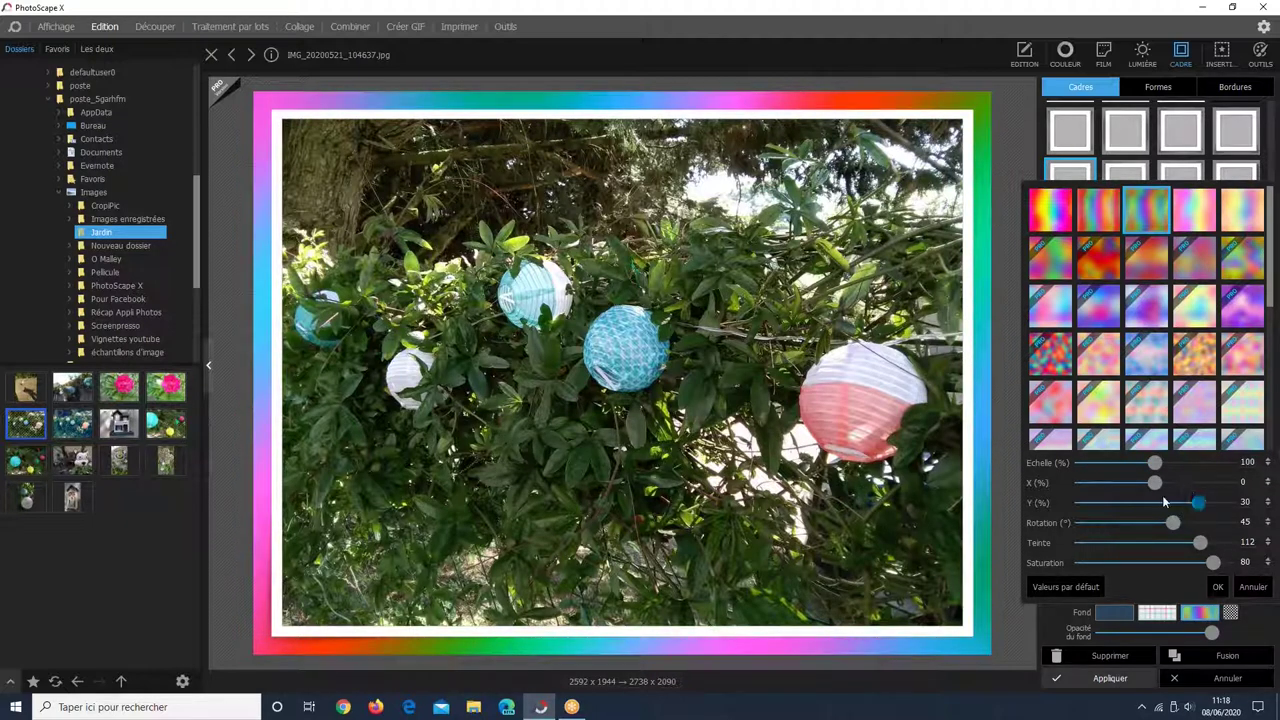
click(1157, 502)
drag(1156, 502, 1178, 508)
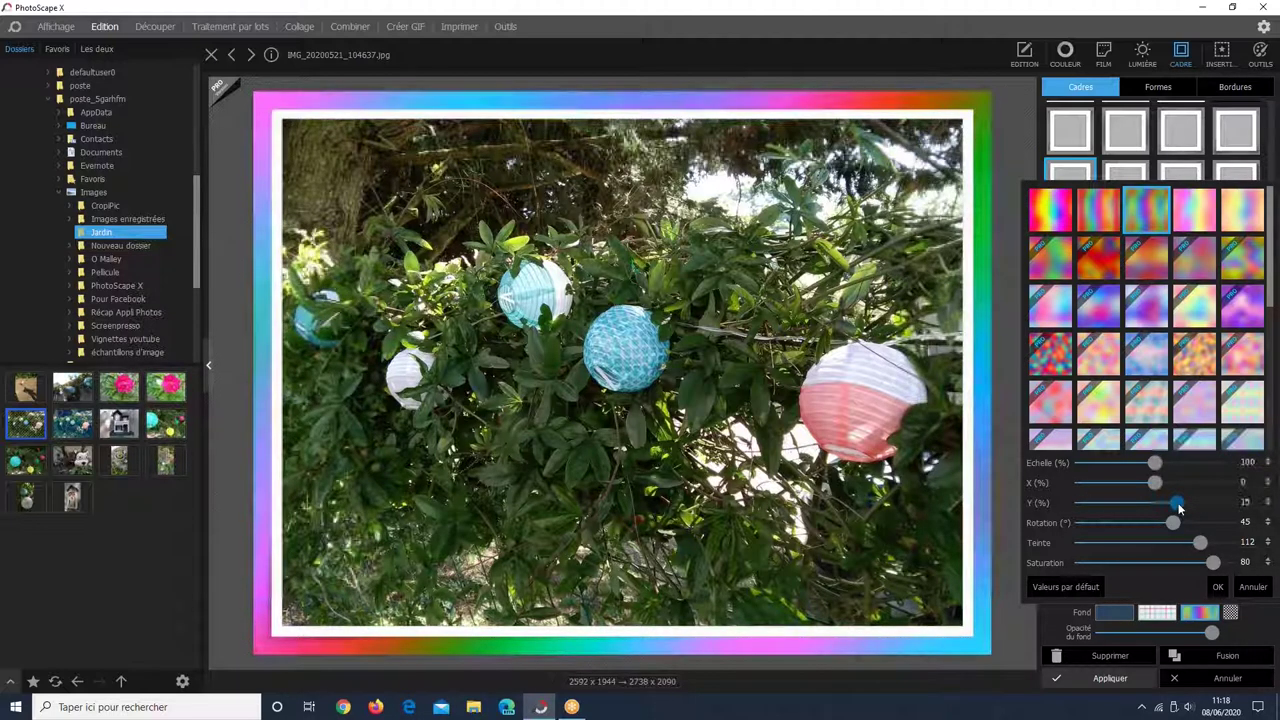
mouse_move(1170, 523)
mouse_down()
mouse_move(1137, 525)
mouse_move(1155, 523)
mouse_up()
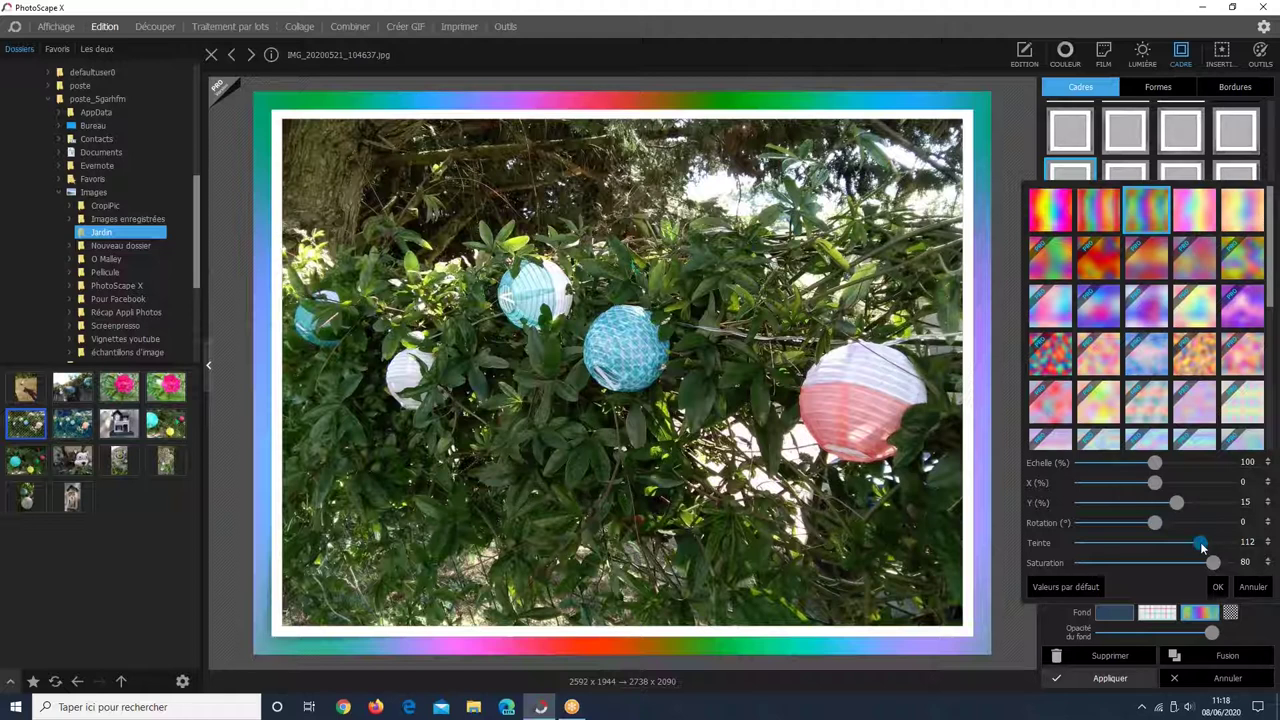
Set the background gradient's hue to -115, reduce its saturation to muted tones, and accept it.
drag(1205, 540, 1088, 546)
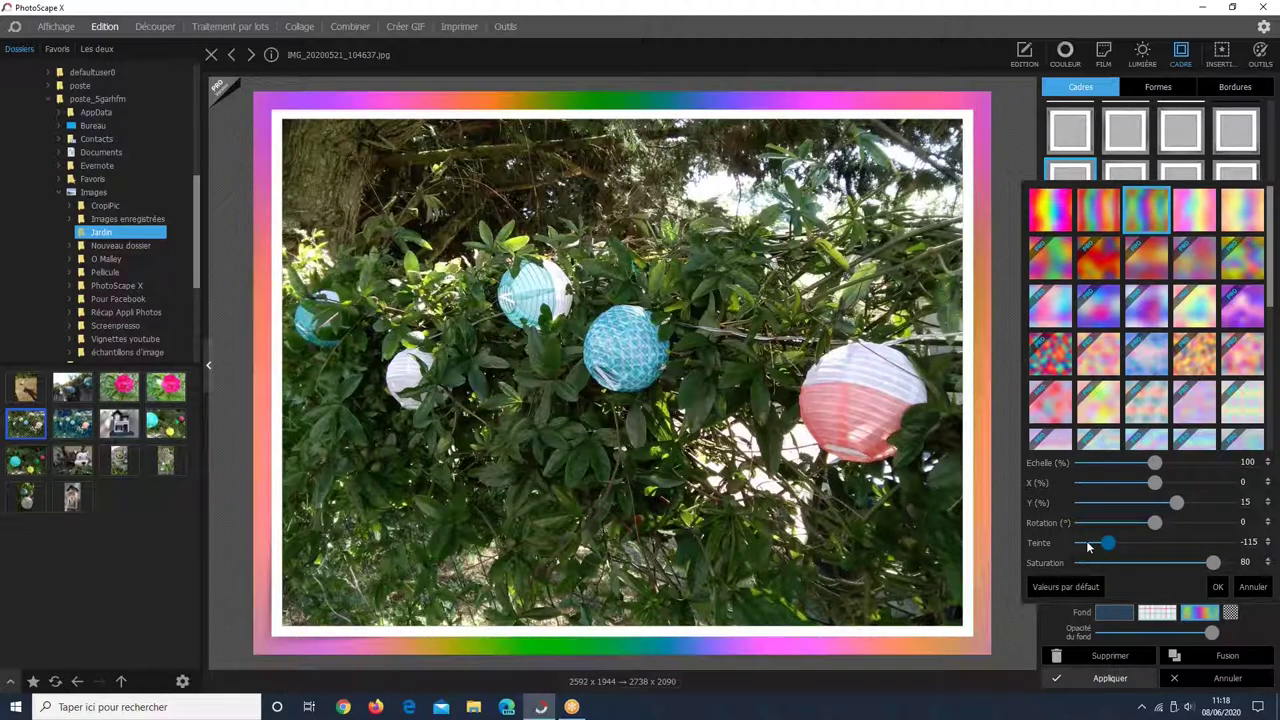
mouse_move(1104, 543)
mouse_down()
mouse_move(1184, 543)
mouse_move(1116, 562)
mouse_move(1186, 557)
mouse_move(1115, 562)
mouse_up()
click(73, 242)
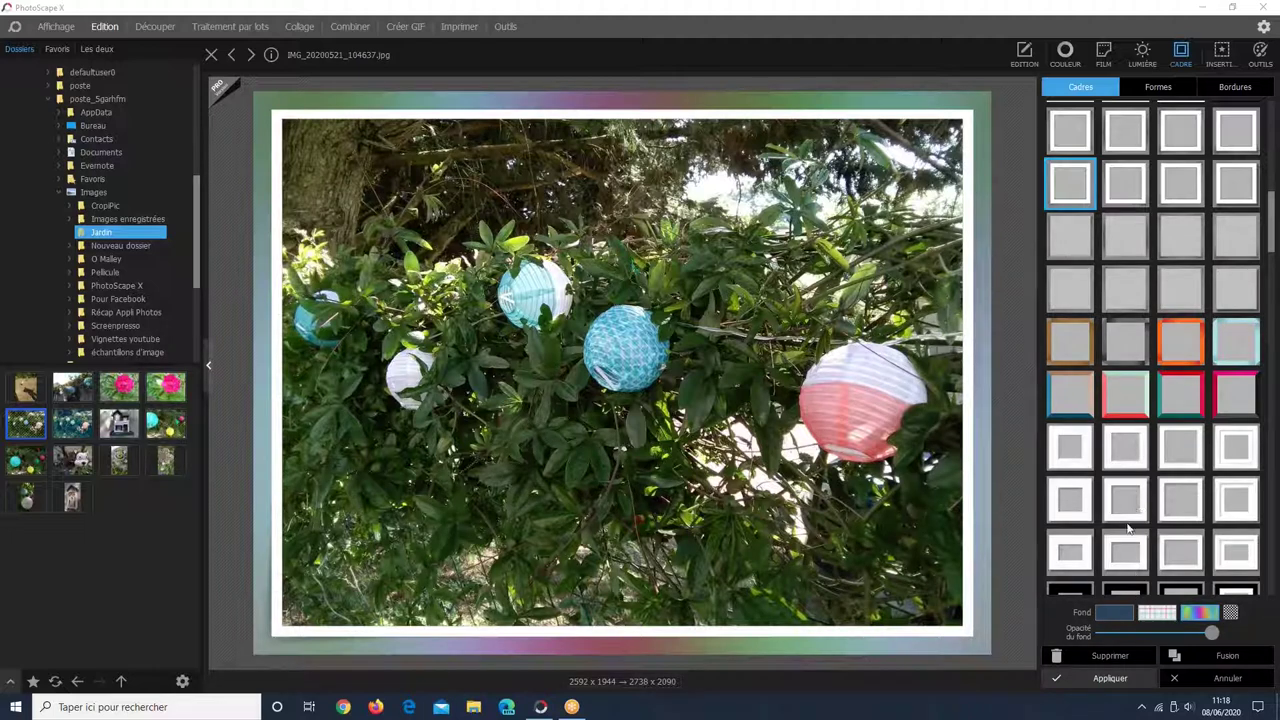
Make the frame's background transparent, then fill it with the dark blue #ff2d4459 and accept the colour.
scroll(1128, 528, down, 1)
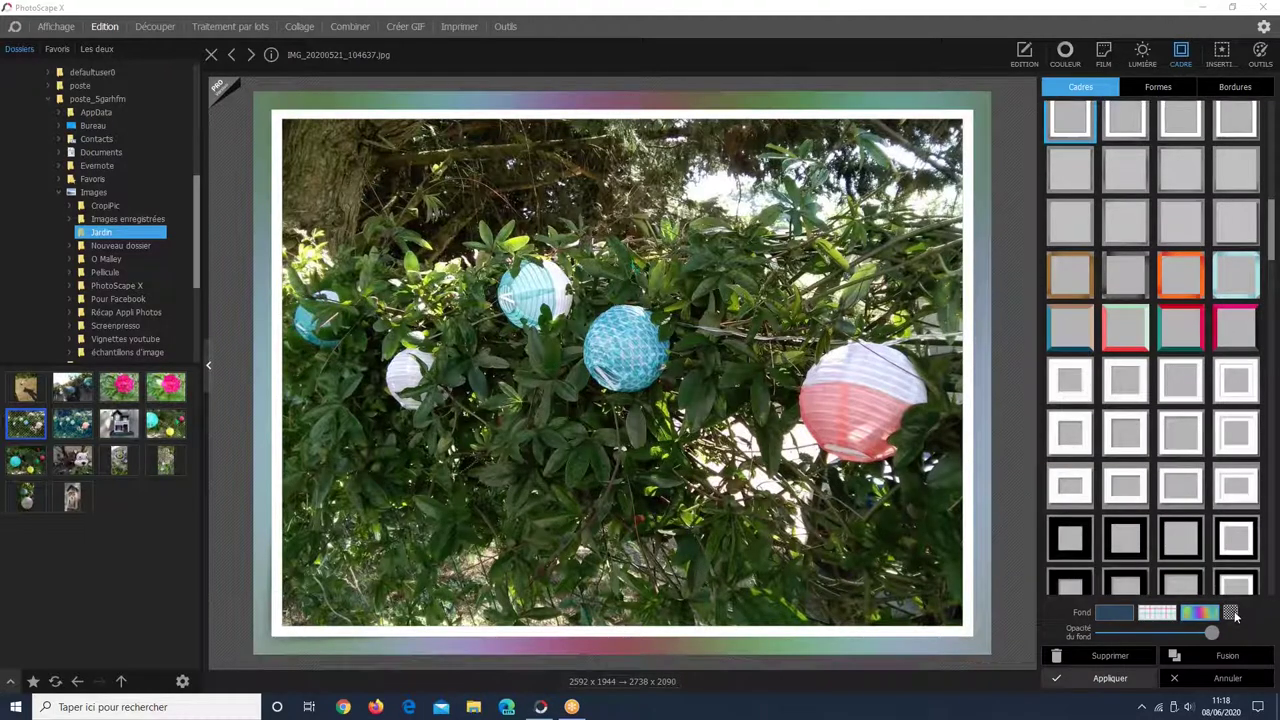
click(1236, 616)
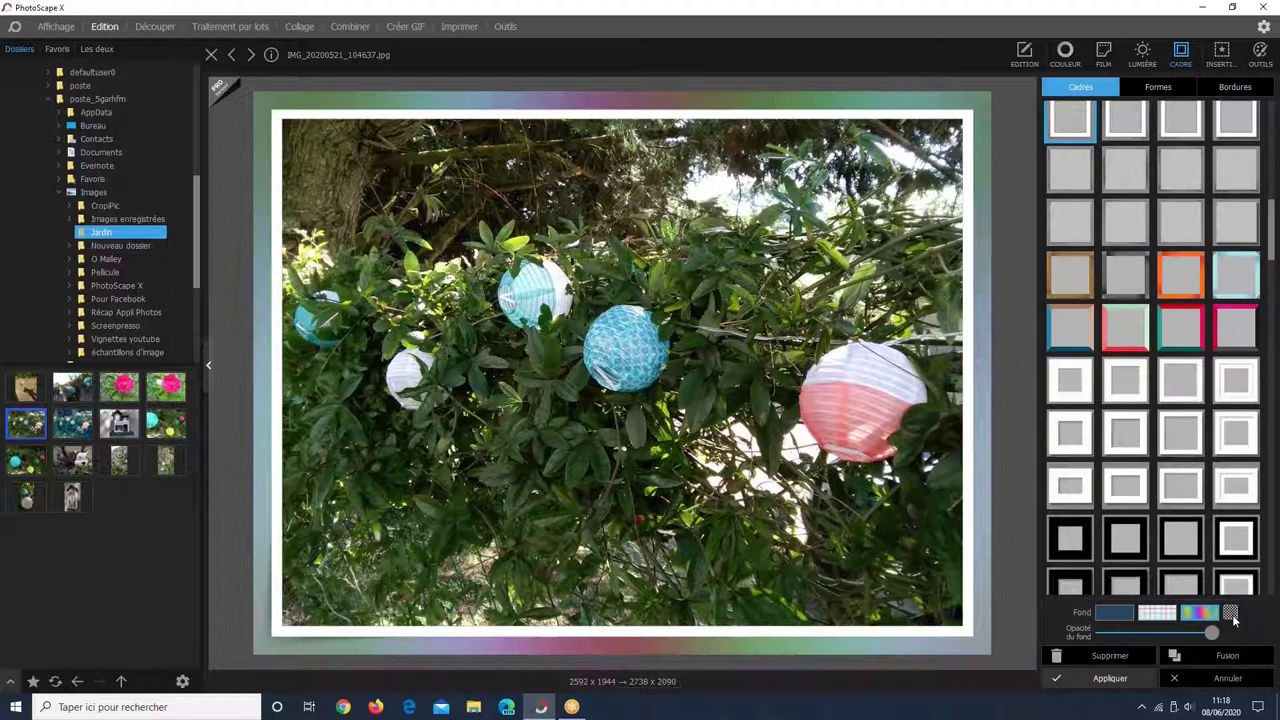
click(1233, 614)
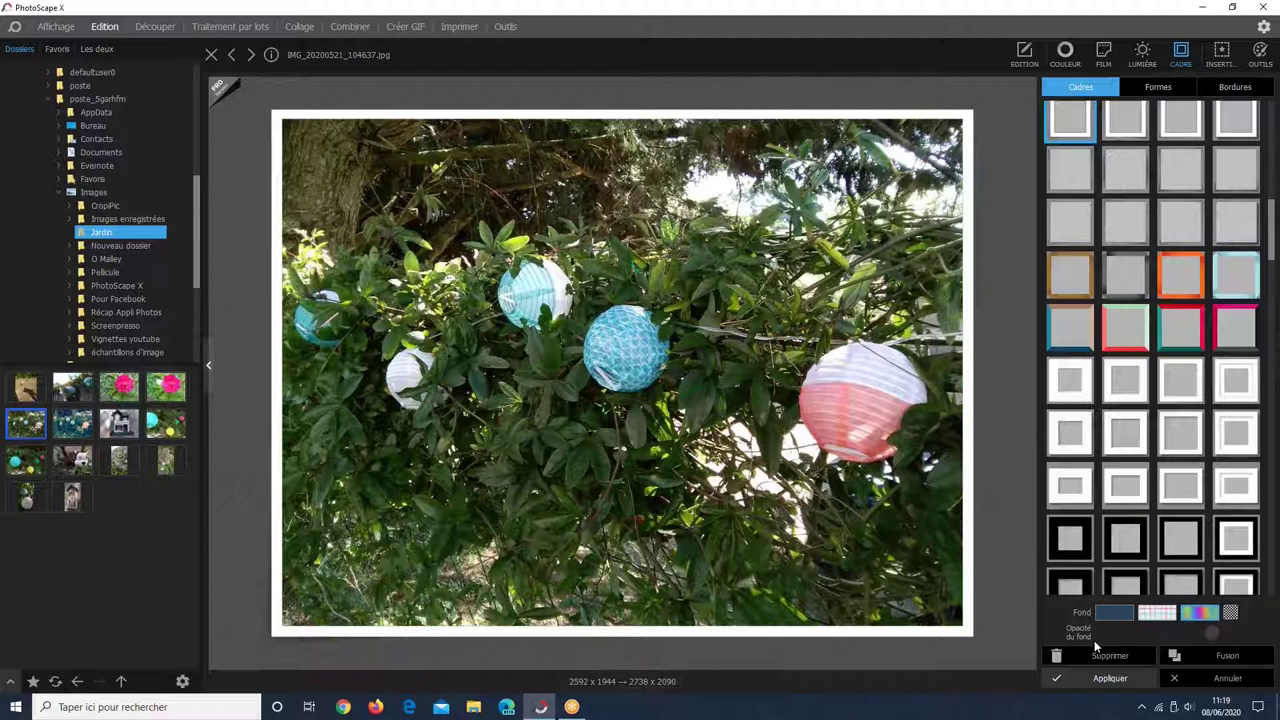
click(1114, 612)
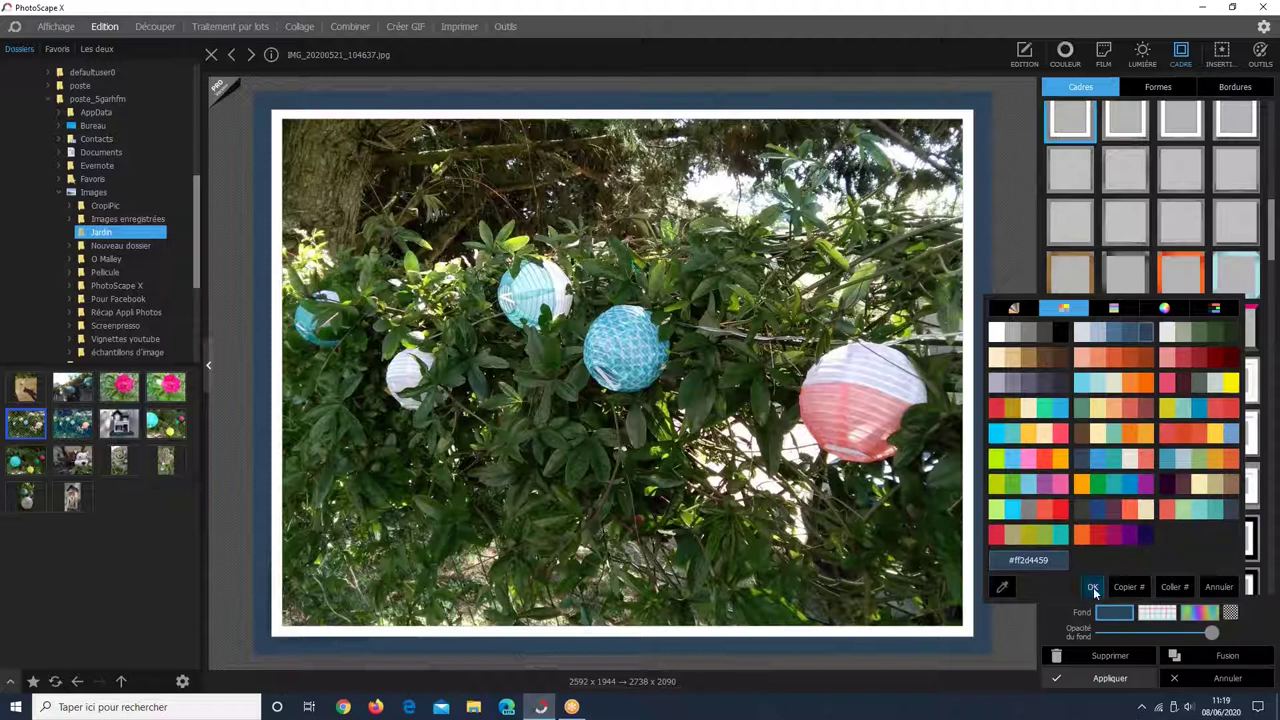
click(840, 288)
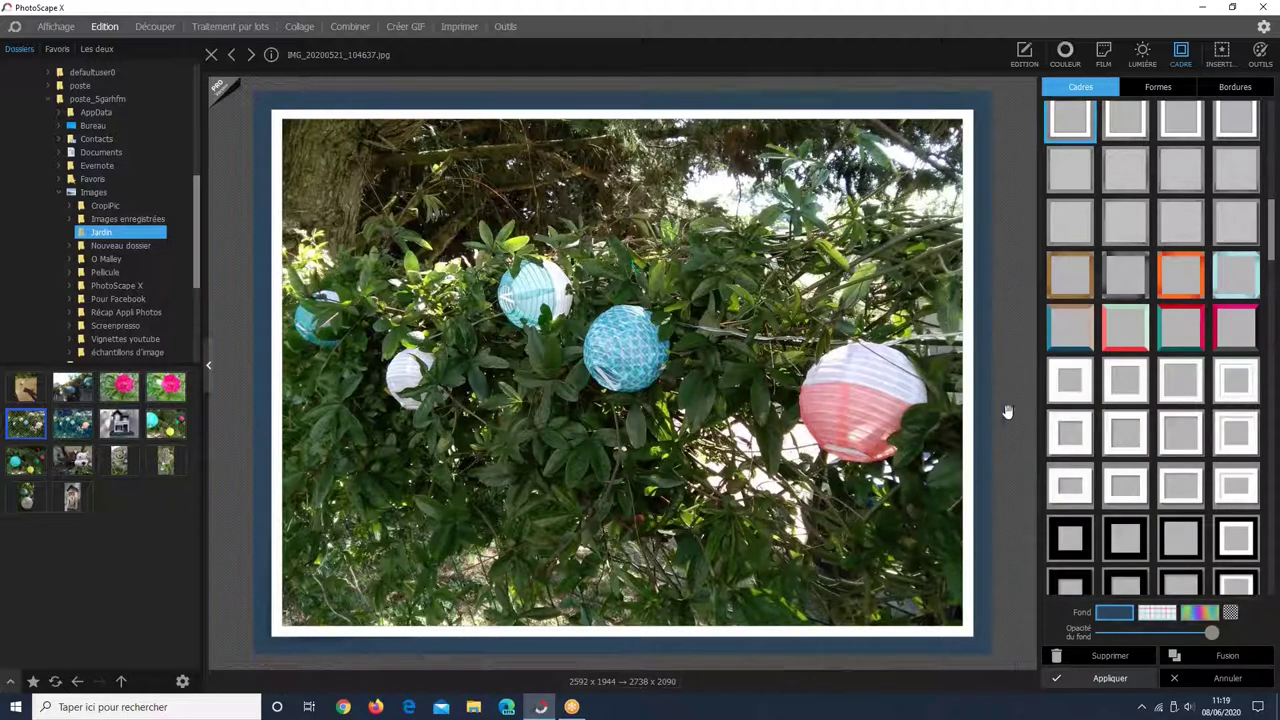
Browse further through the frame collection and try the white-heart border, ending with the pink-heart border.
scroll(1110, 318, down, 5)
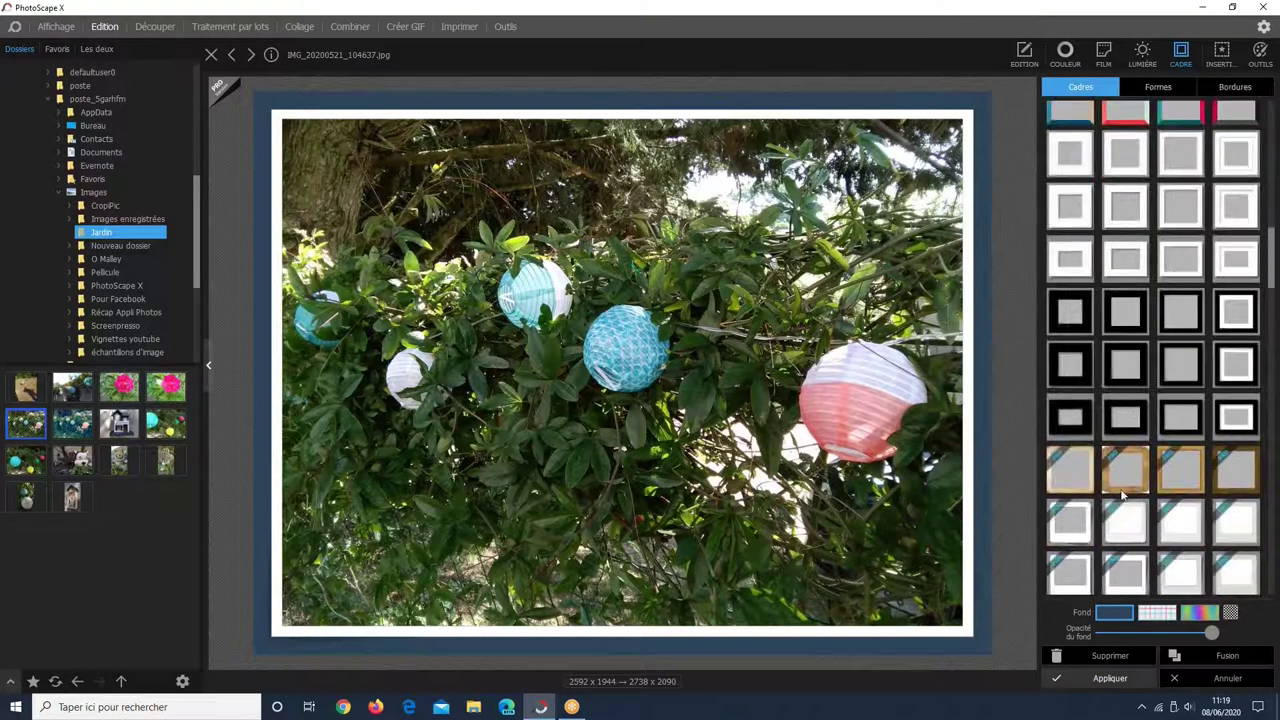
scroll(1123, 493, down, 4)
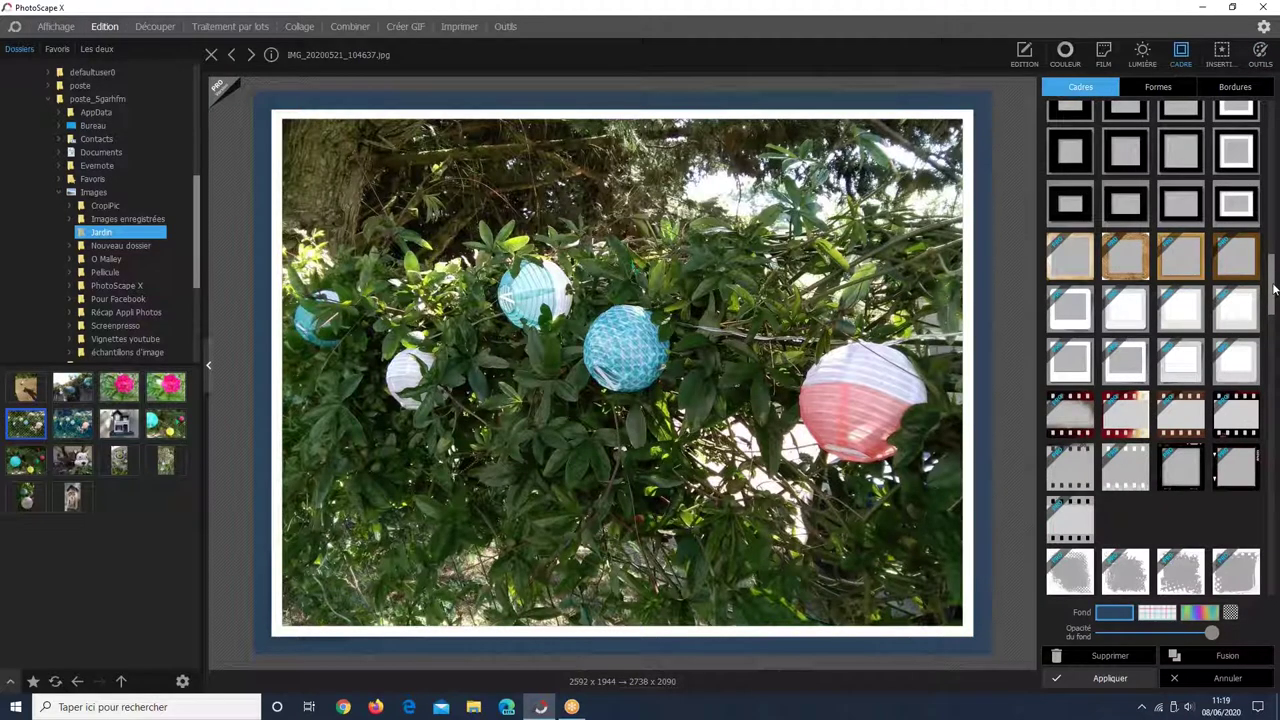
drag(1274, 289, 1277, 345)
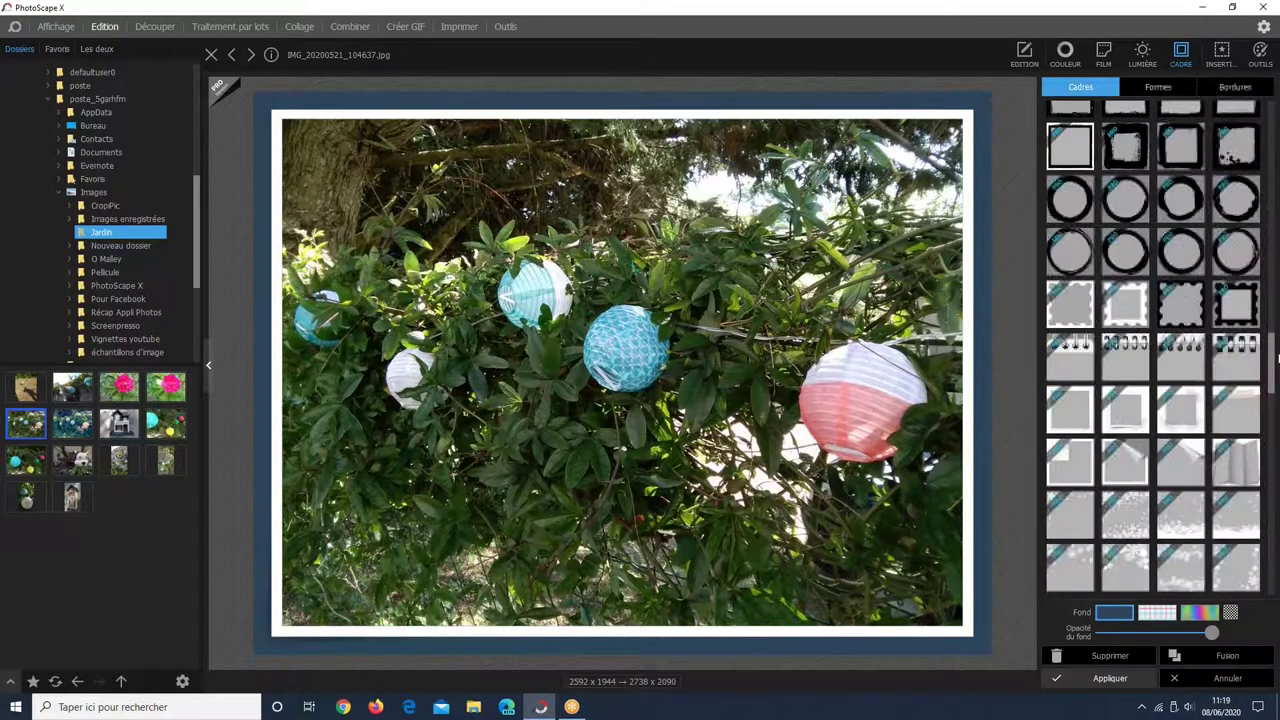
scroll(1133, 327, down, 5)
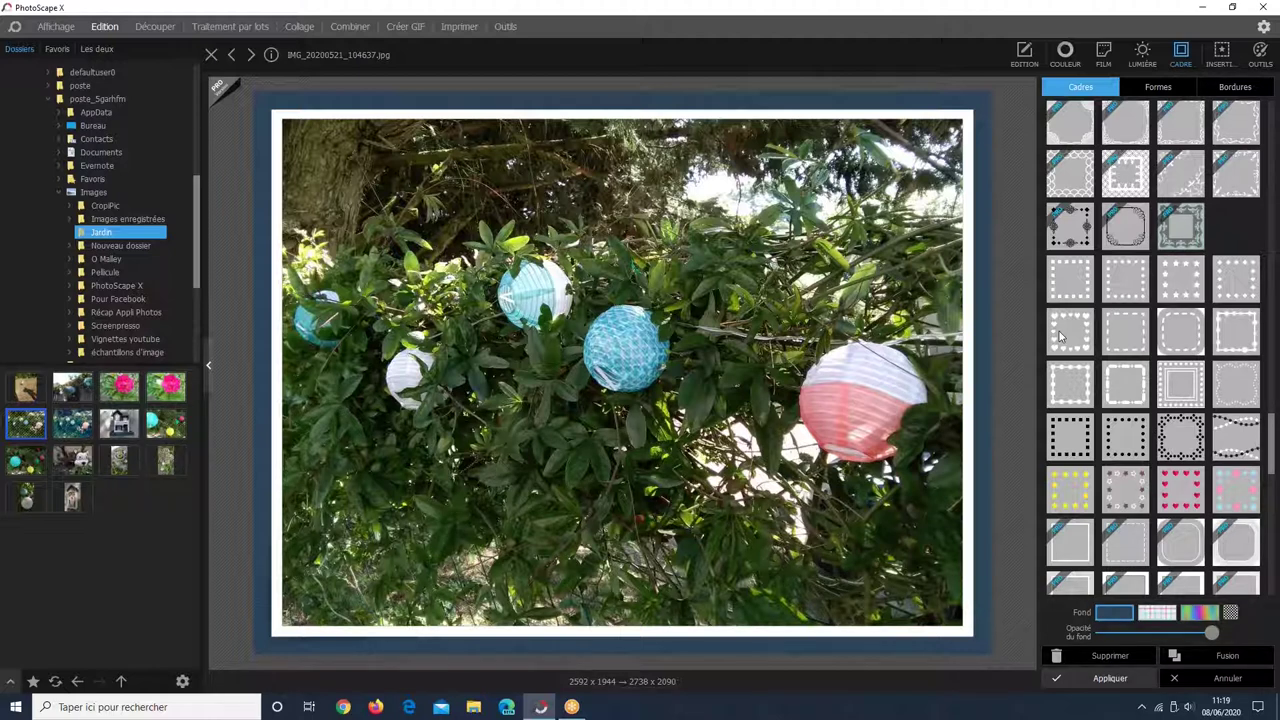
click(1188, 493)
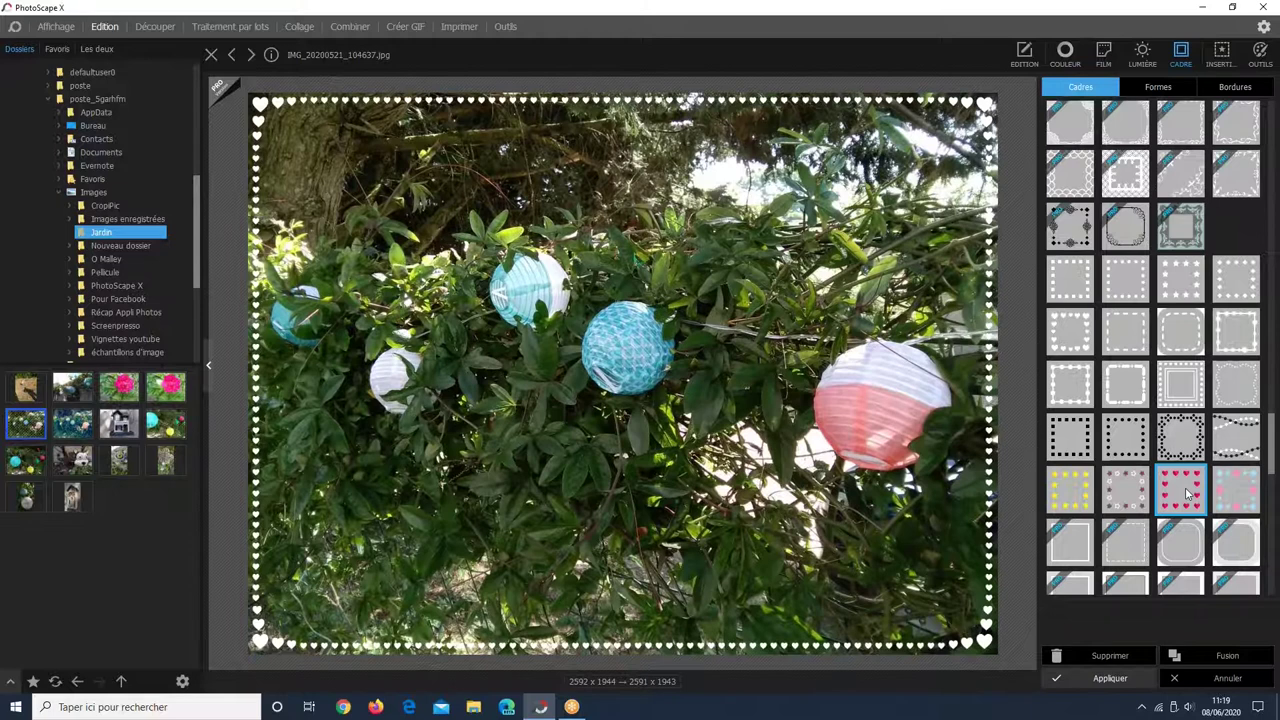
Switch to the shape masks and try the outlined rounded square, bulging square, triangle and shield on the photo.
scroll(1093, 421, up, 2)
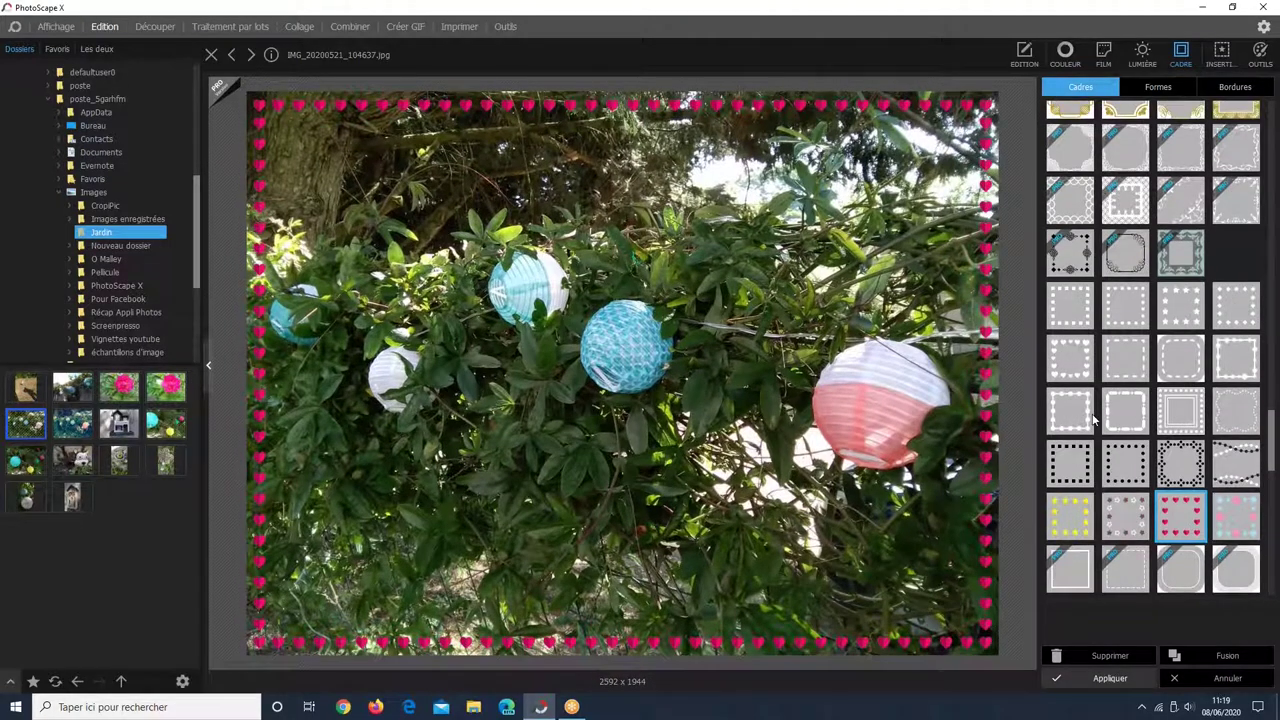
scroll(1110, 128, up, 10)
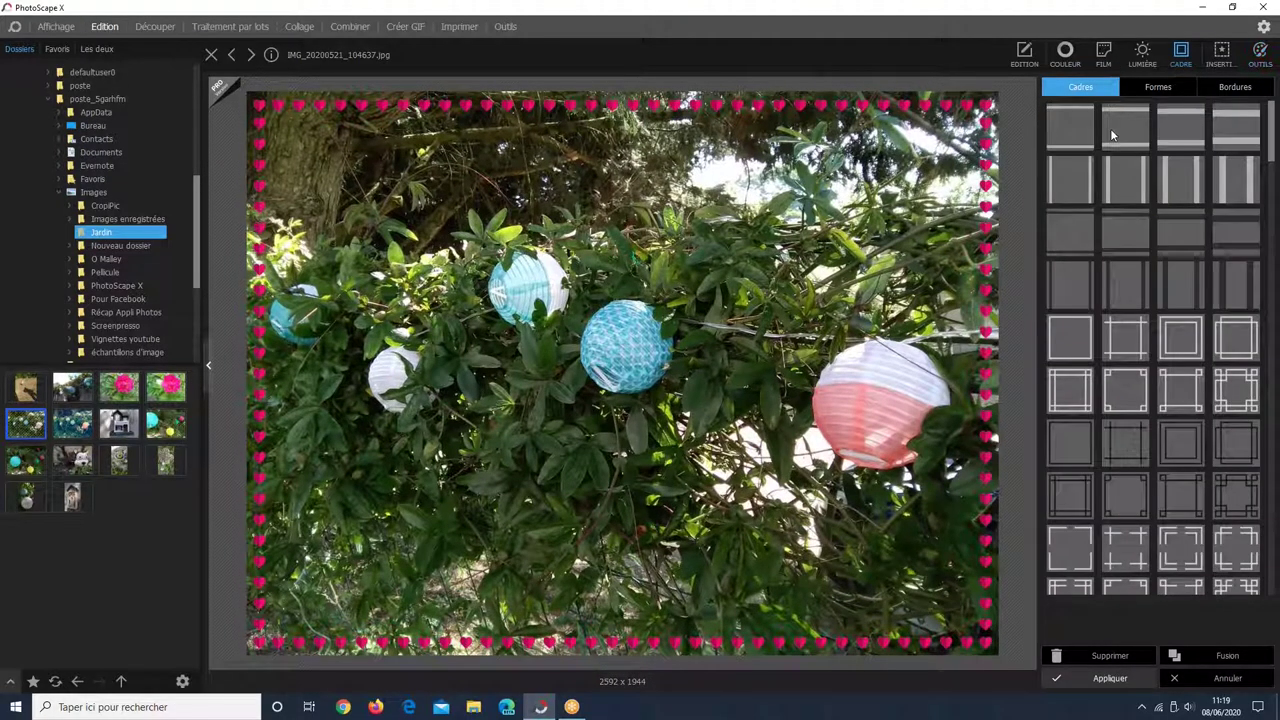
click(1160, 88)
click(1213, 325)
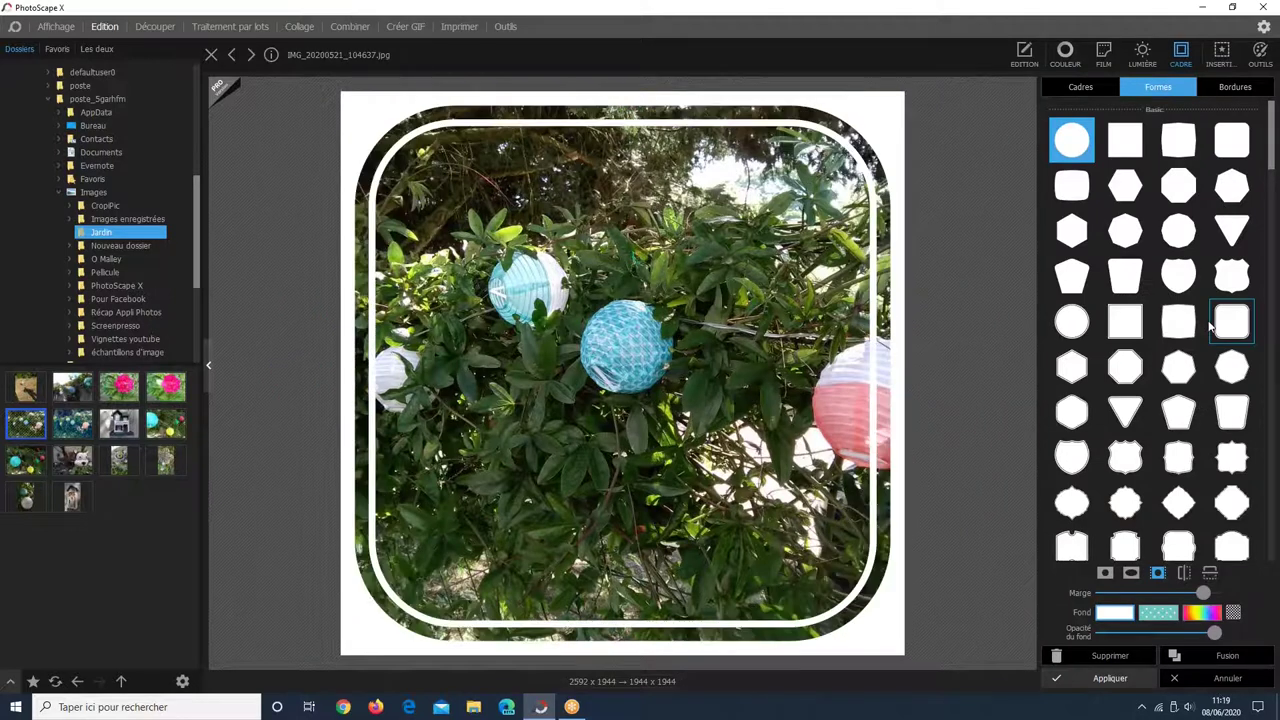
click(1180, 330)
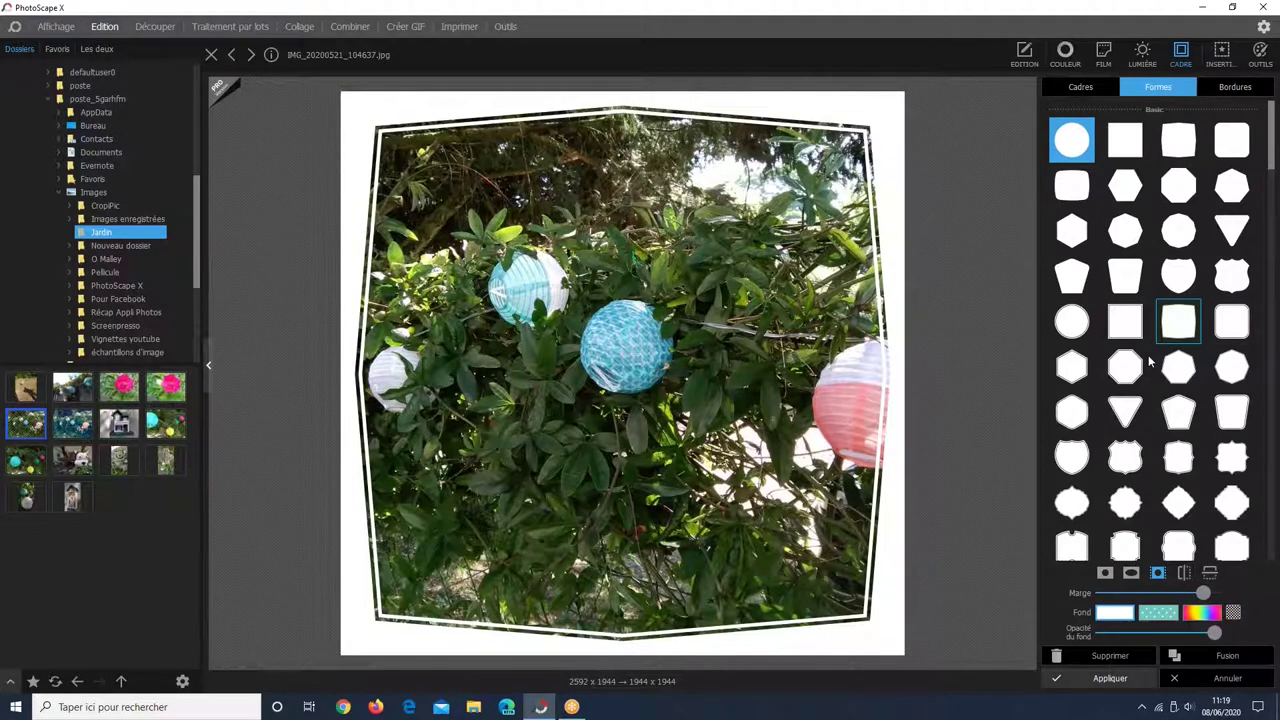
click(1115, 412)
click(1075, 457)
Try the round speech-bubble shapes as photo masks, ending with the plain circle.
scroll(1085, 460, down, 3)
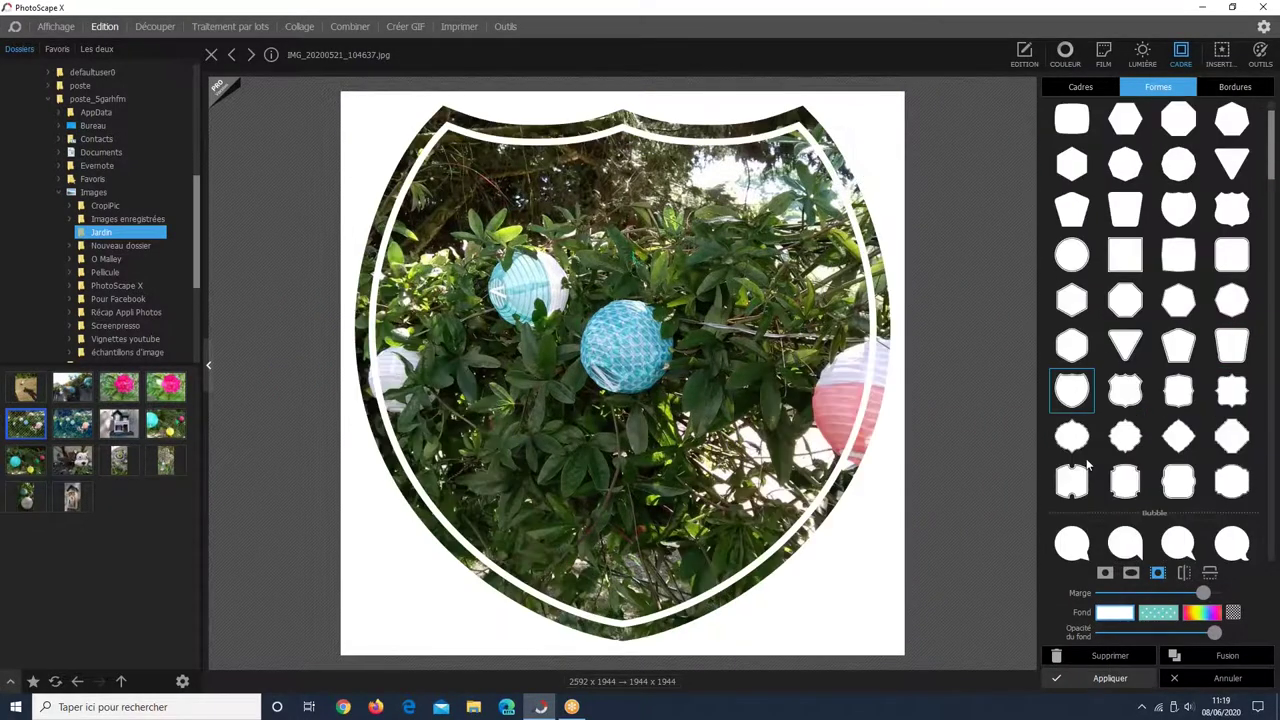
click(1088, 460)
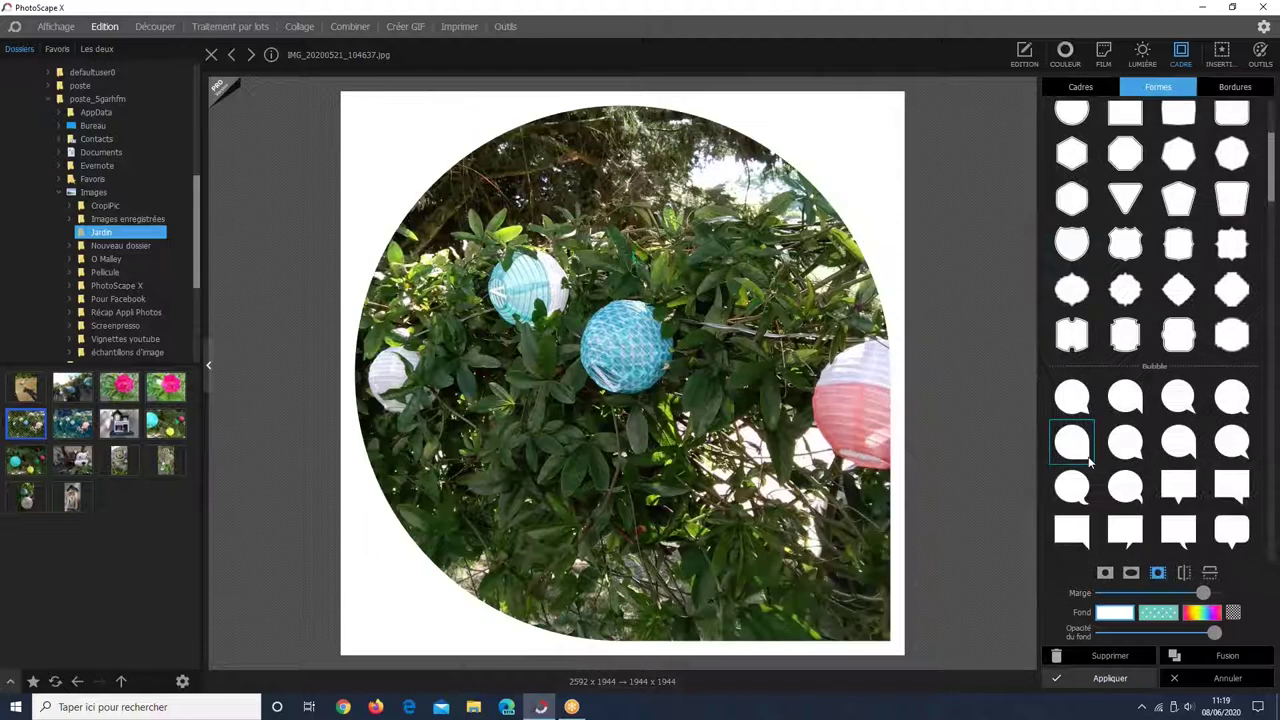
scroll(1090, 460, down, 2)
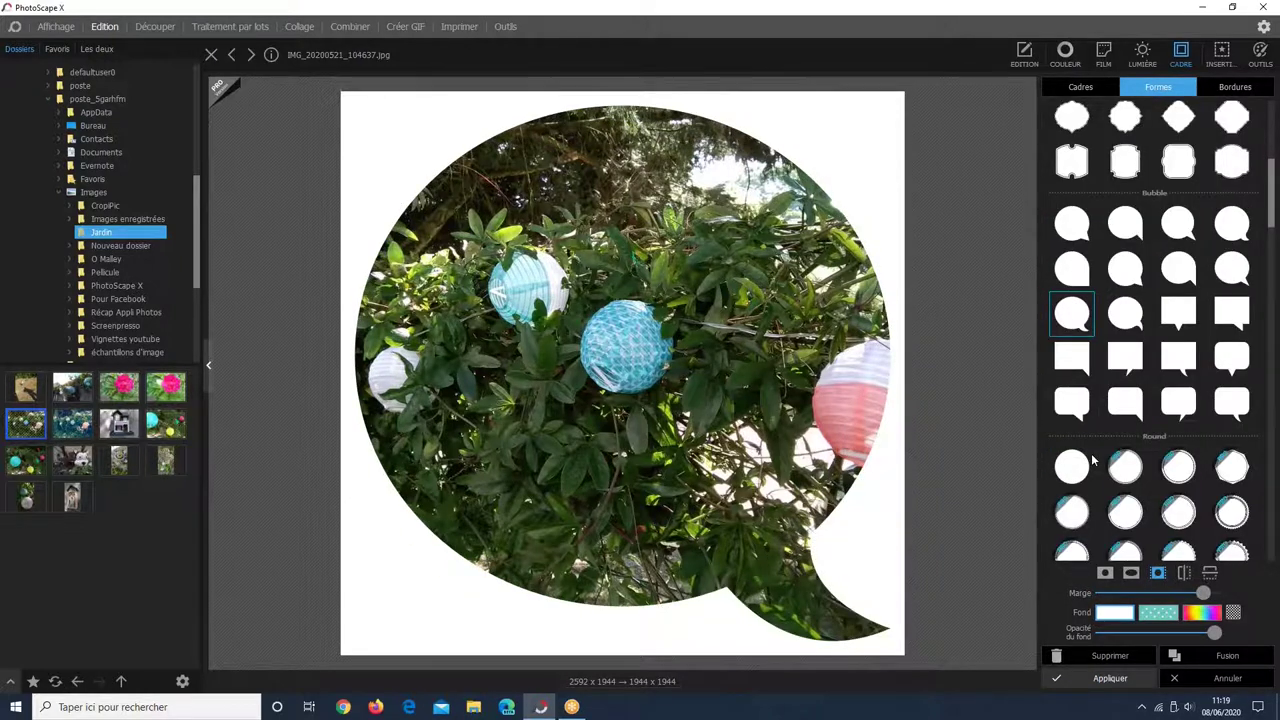
click(1072, 465)
Try the outlined star, then mask the photo with the human-category silhouette of a woman's head with a bun.
scroll(1090, 460, down, 4)
mouse_move(1272, 290)
mouse_down()
mouse_move(1272, 318)
mouse_move(1272, 305)
mouse_up()
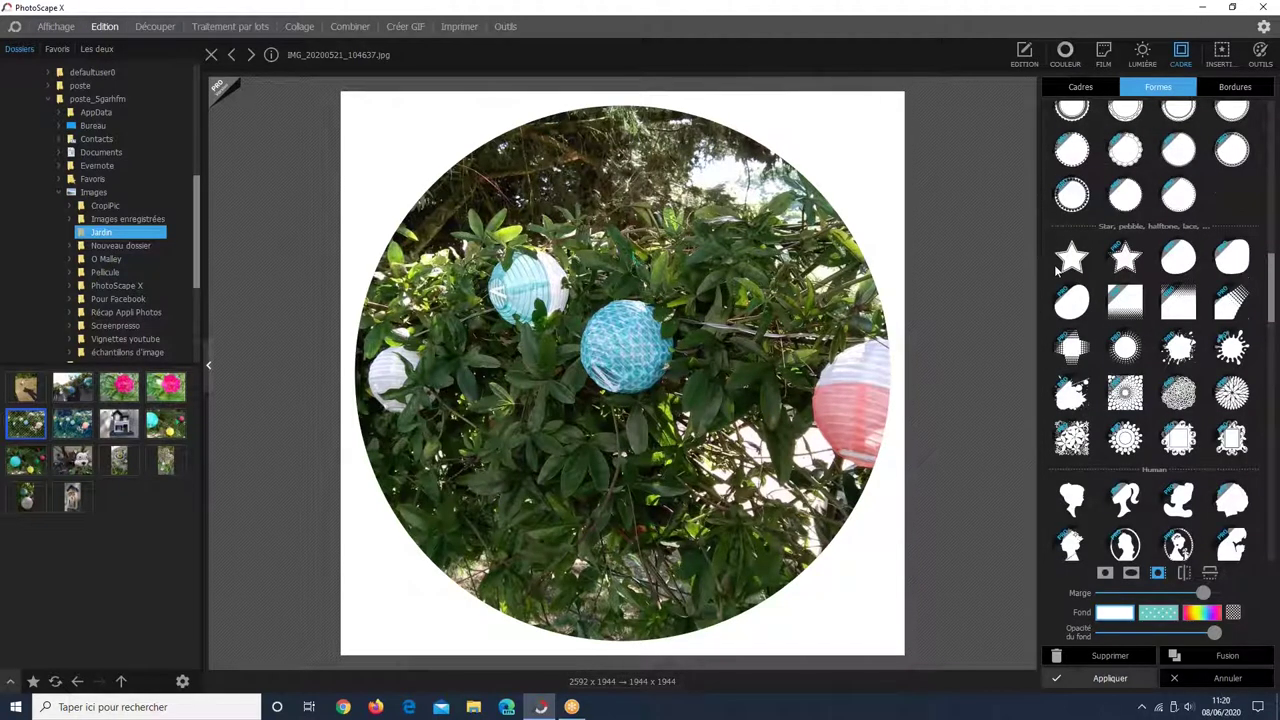
click(1062, 260)
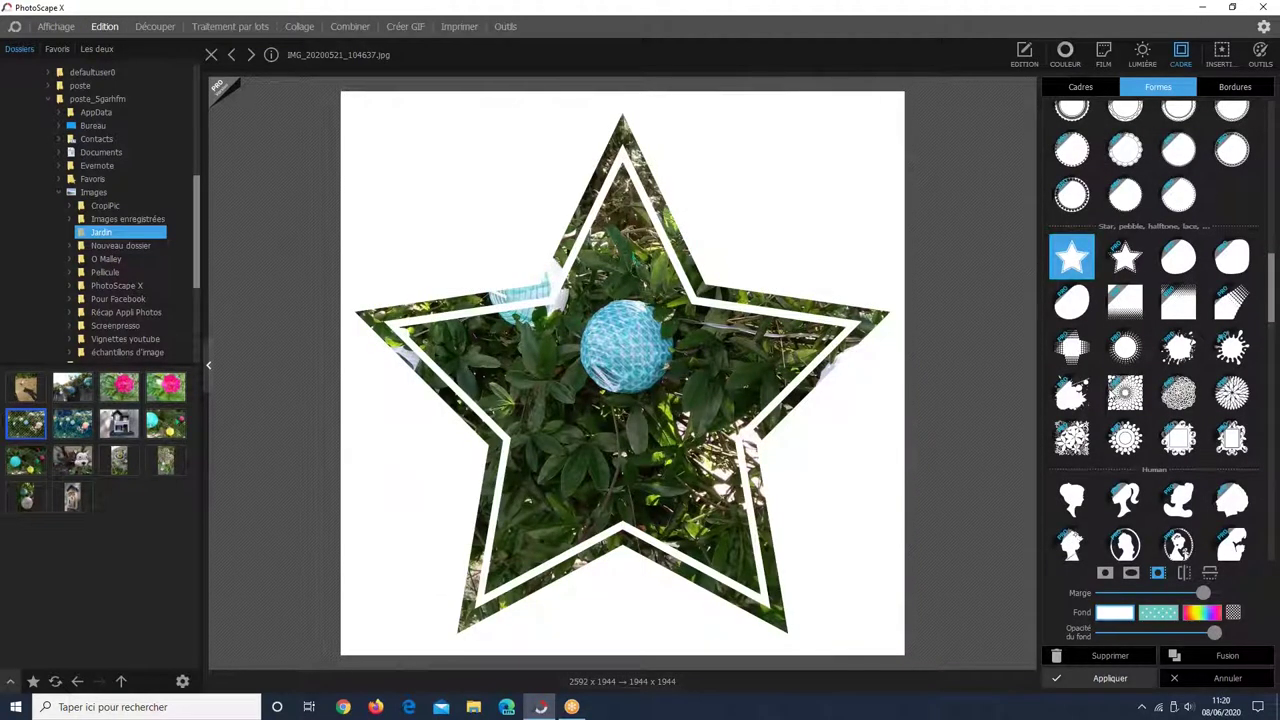
scroll(1160, 330, down, 2)
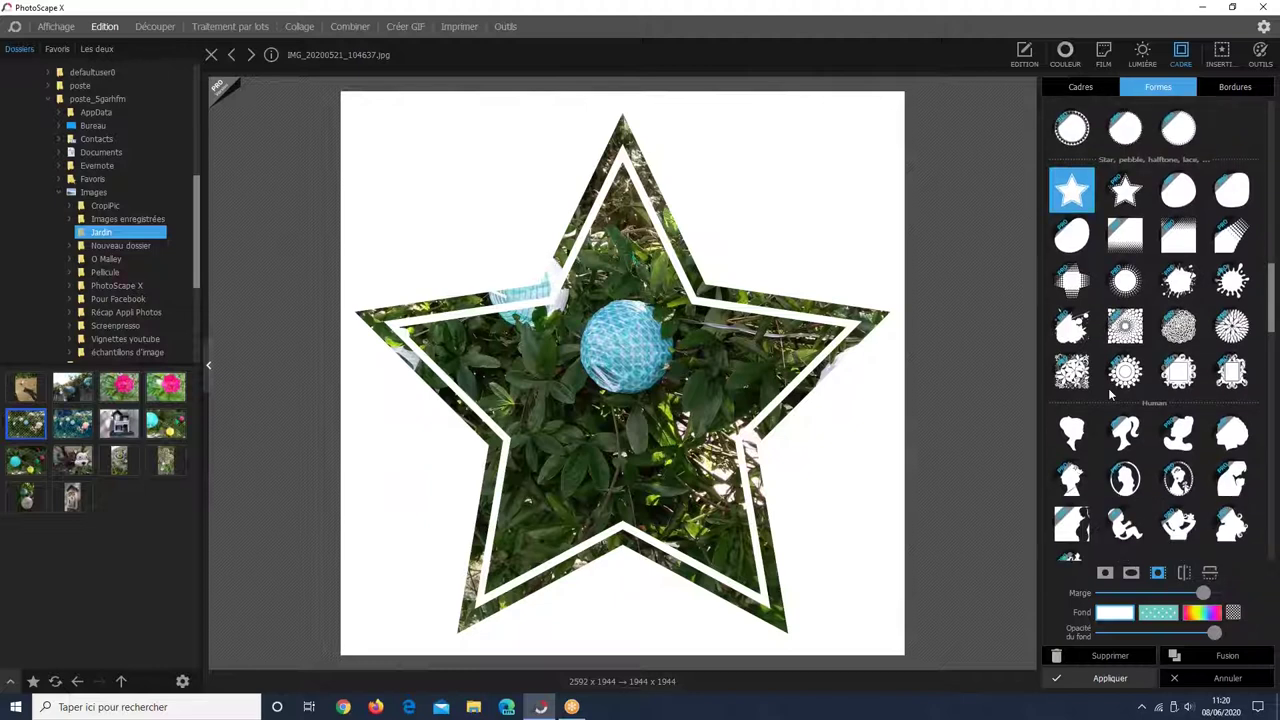
click(1071, 406)
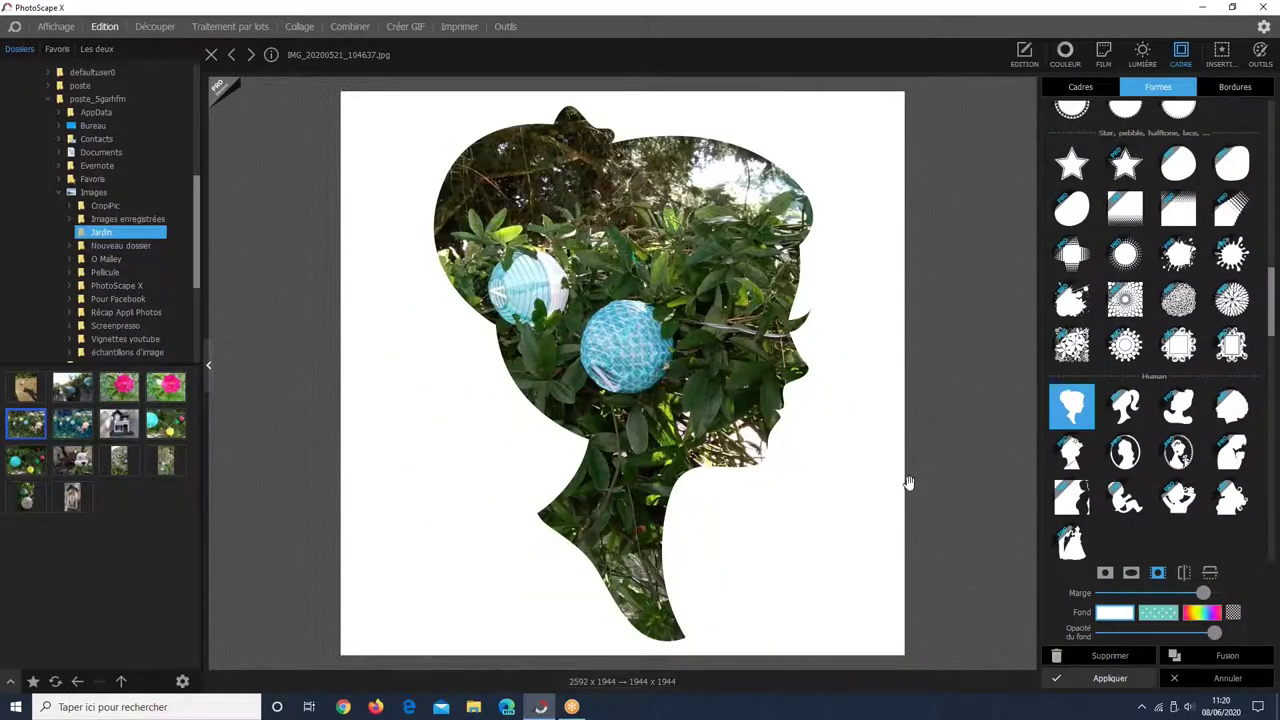
Try the silhouette on the full photo area, both undistorted and stretched, then return to the square crop.
click(1104, 571)
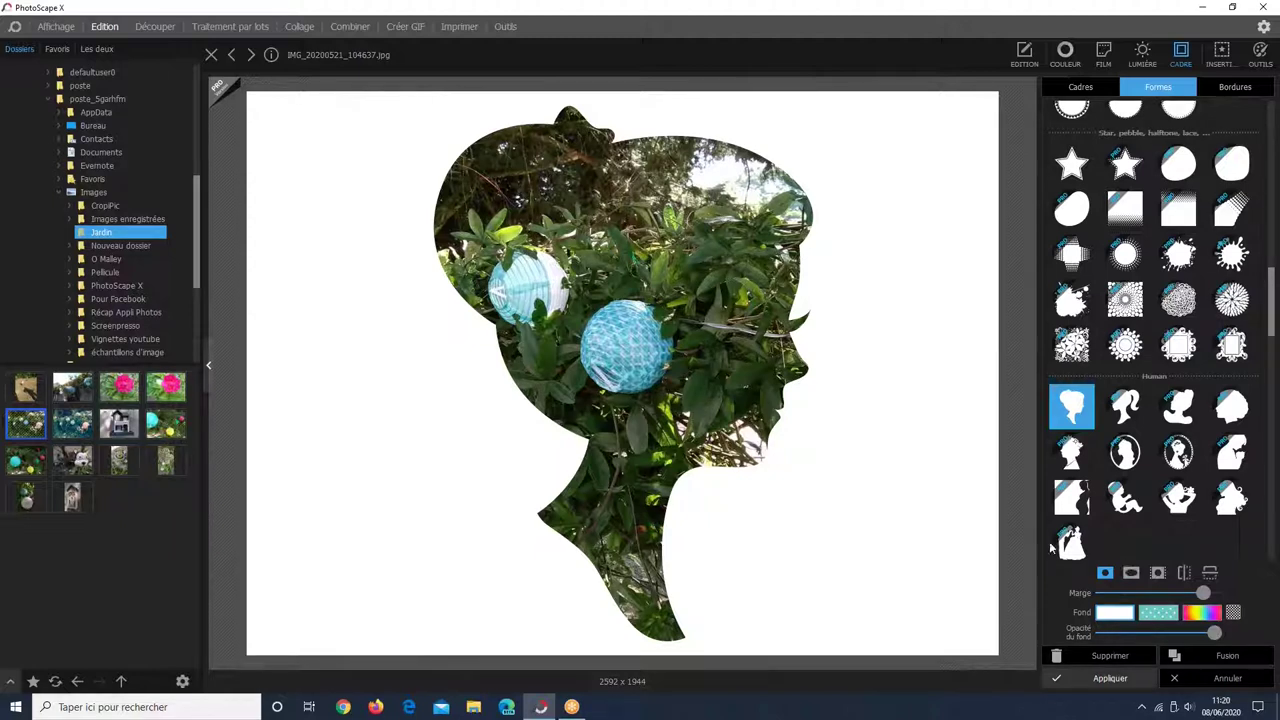
click(1131, 573)
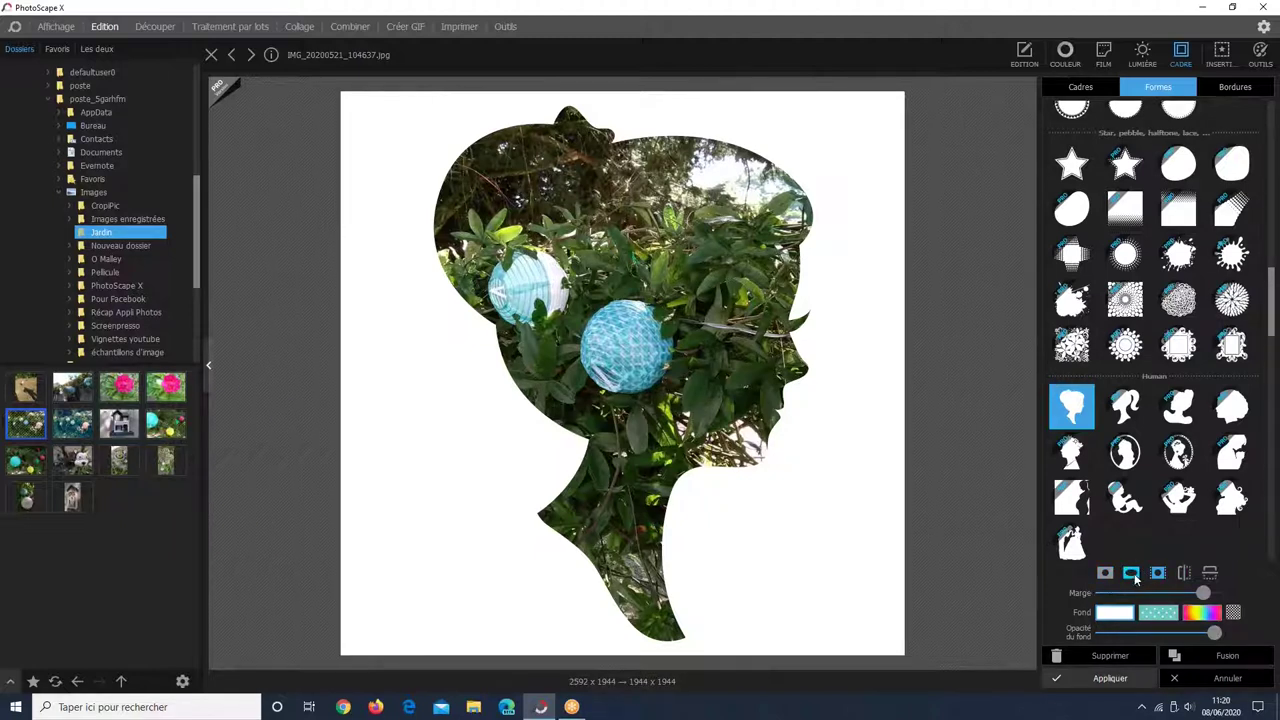
click(1133, 575)
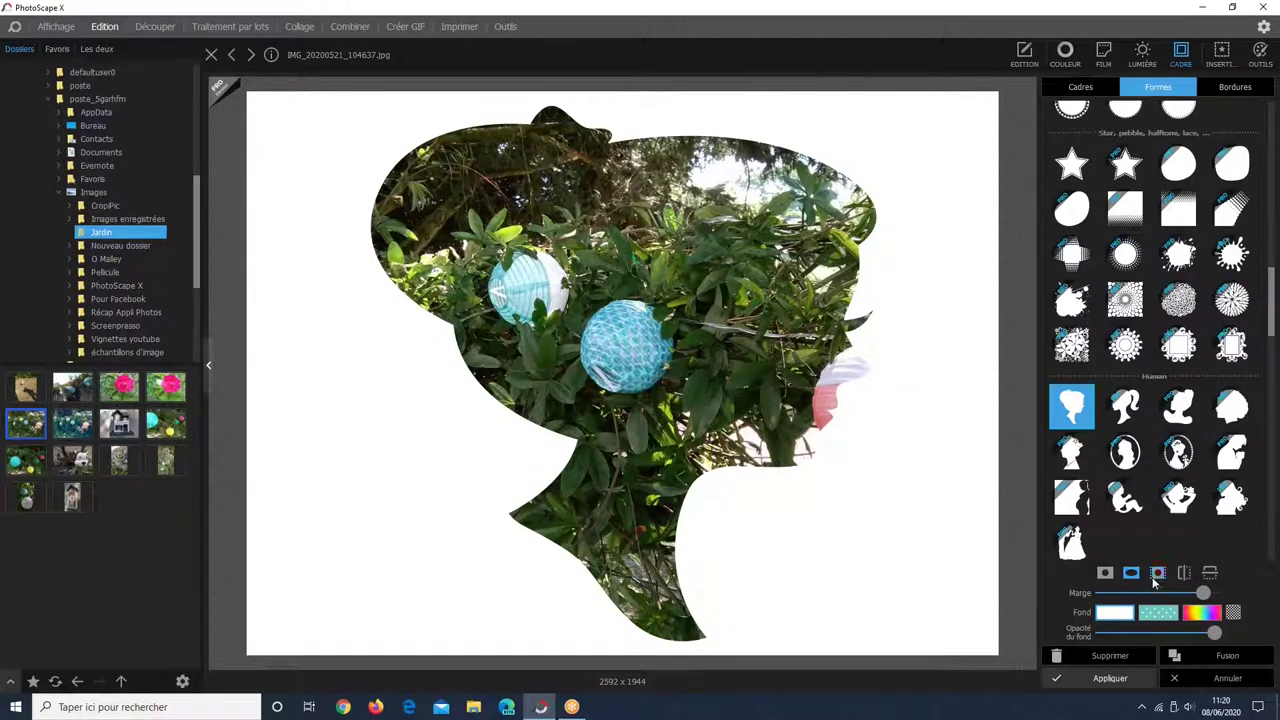
click(1157, 575)
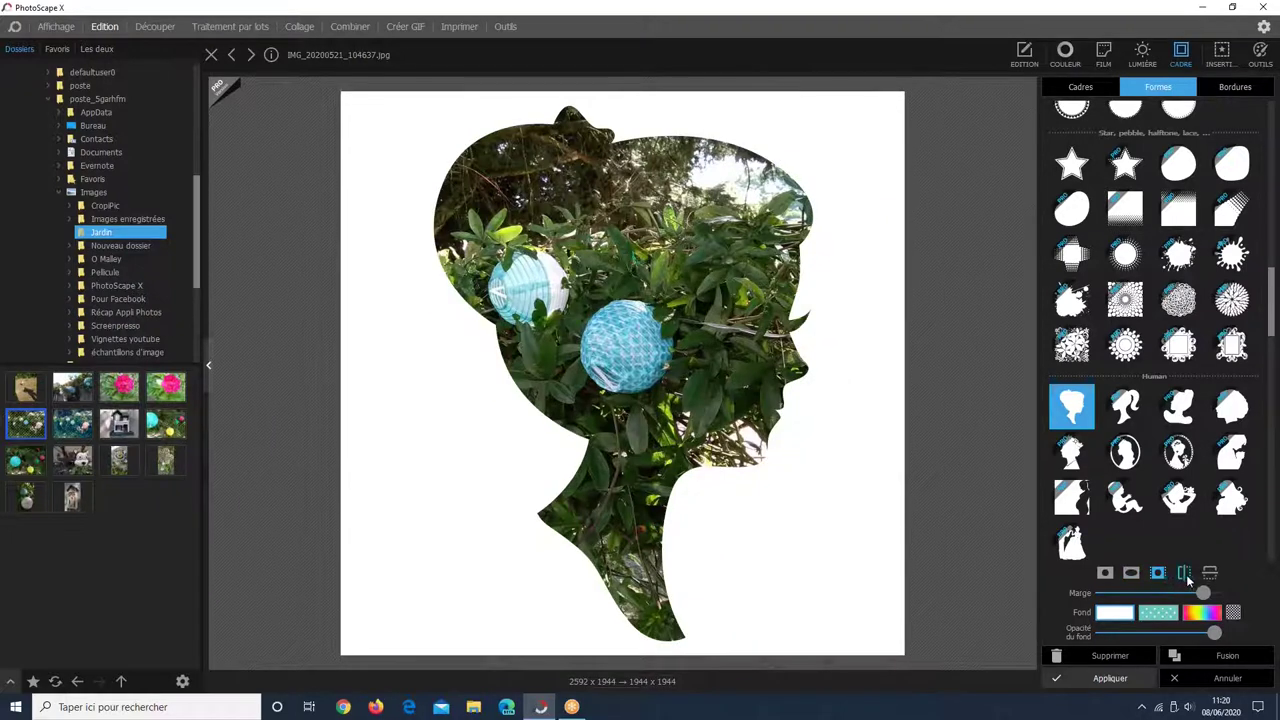
Flip the silhouette horizontally and back again, then flip it vertically.
click(1204, 576)
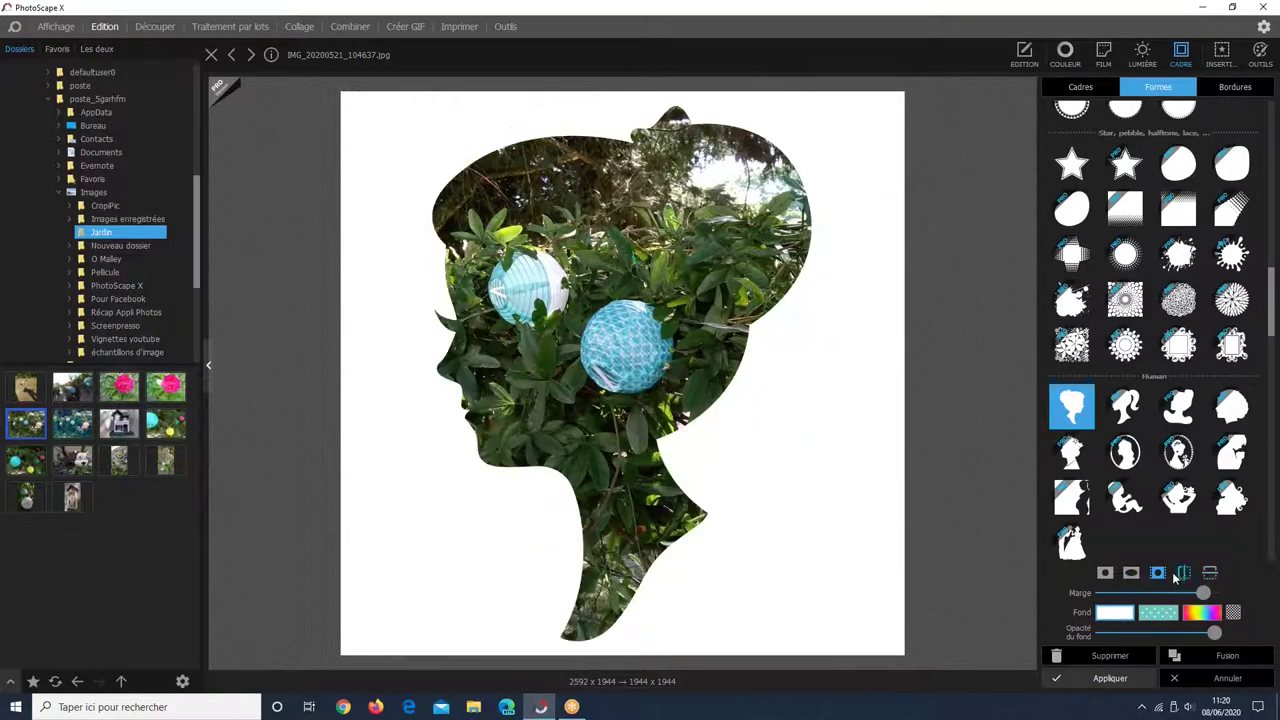
click(1183, 573)
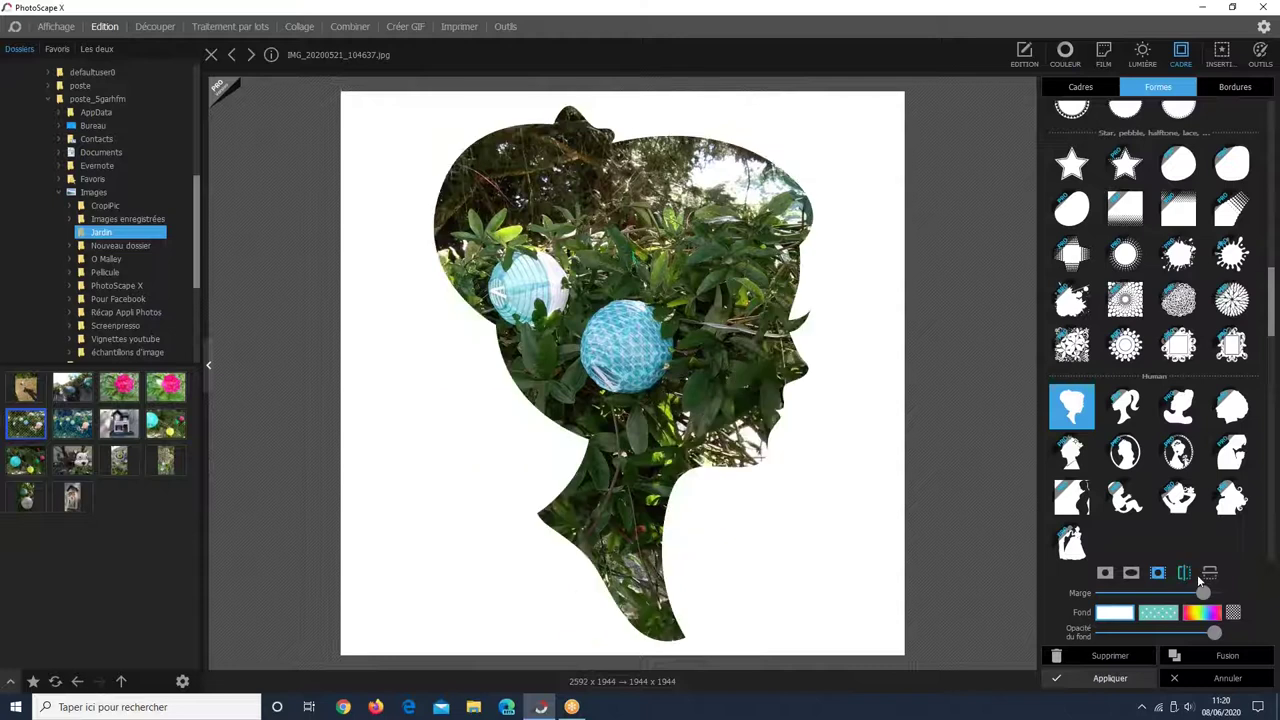
click(1205, 577)
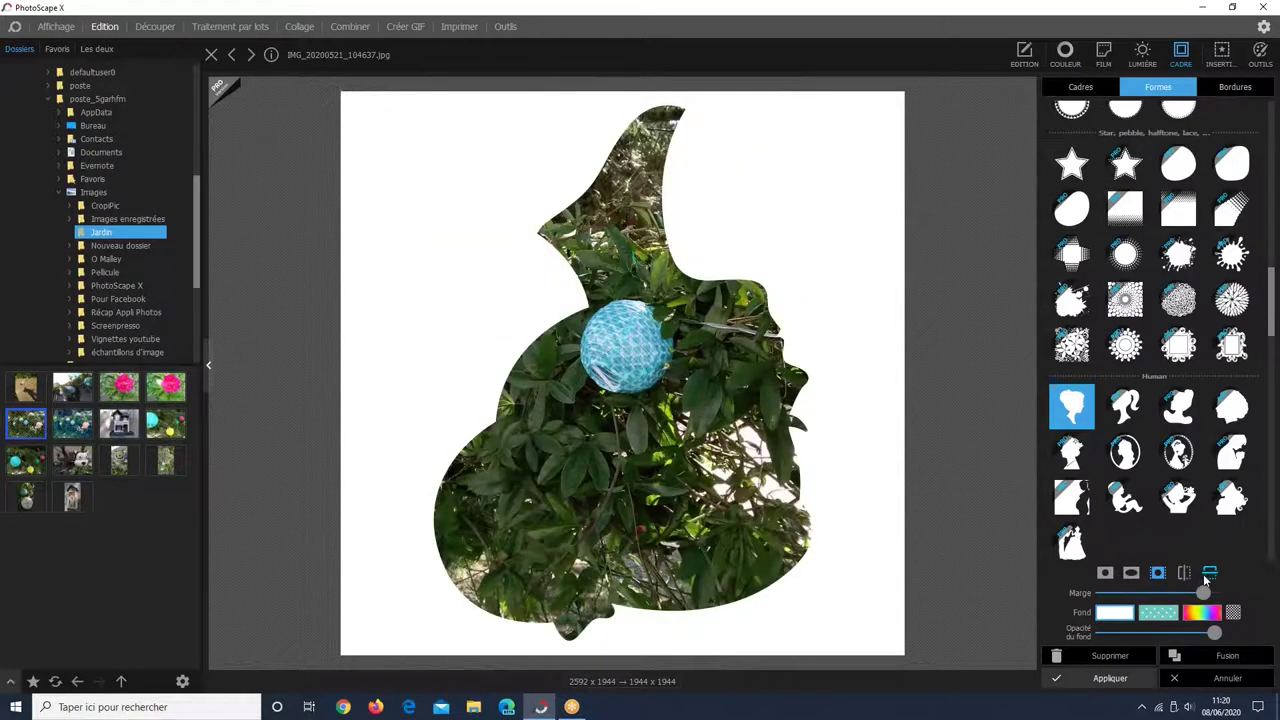
Flip the silhouette vertically back to upright and raise its margin setting very slightly.
click(1203, 574)
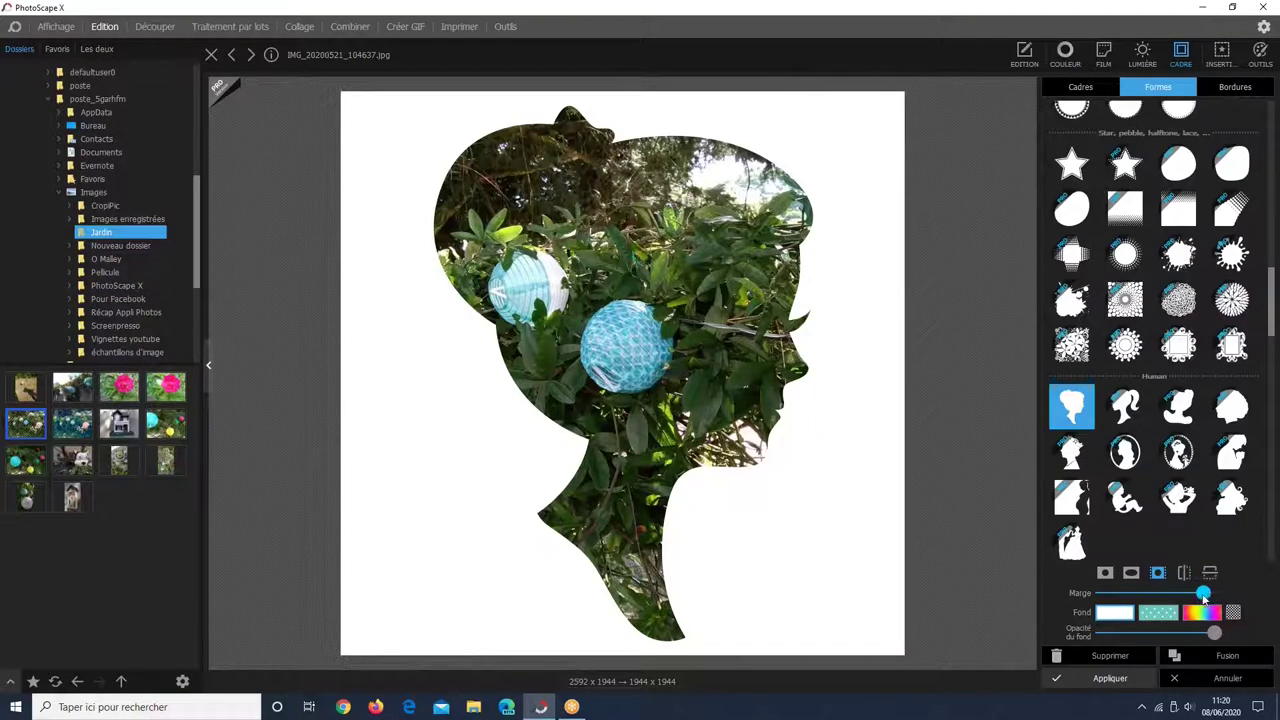
drag(1210, 598, 1213, 597)
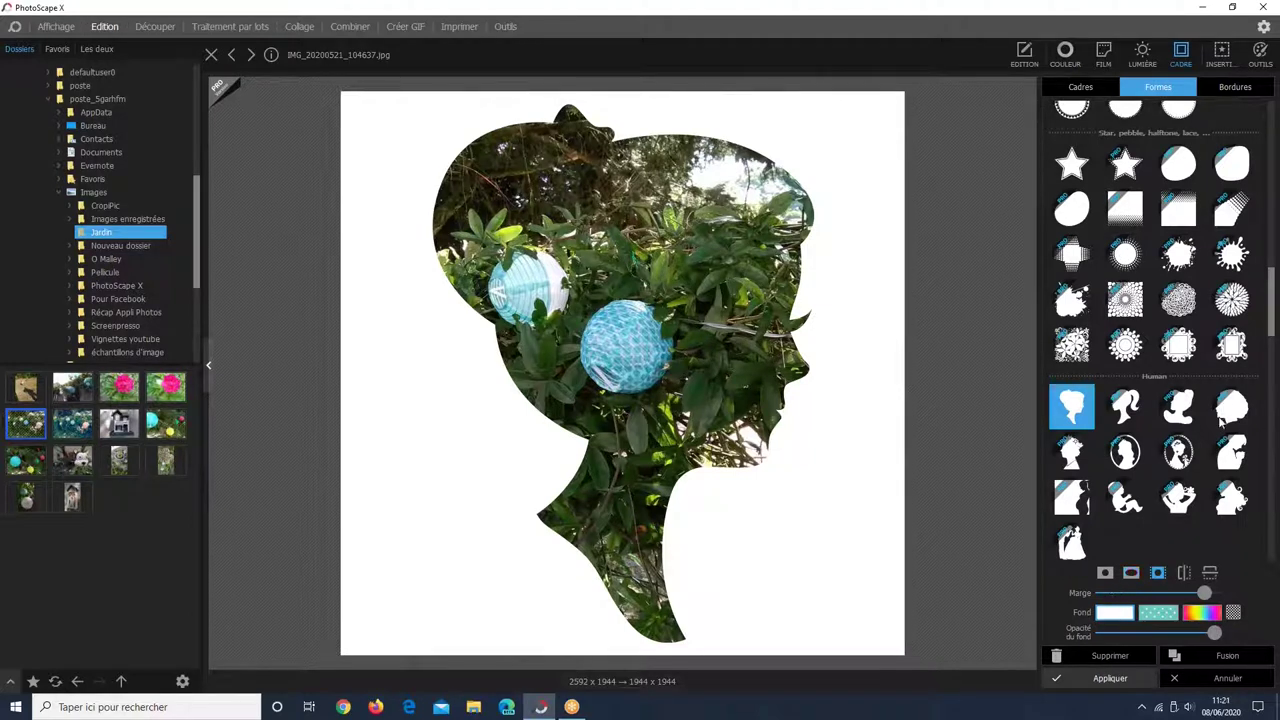
Fill the area around the head silhouette with the teal pattern of pale yellow dots at full background opacity.
scroll(1215, 430, down, 1)
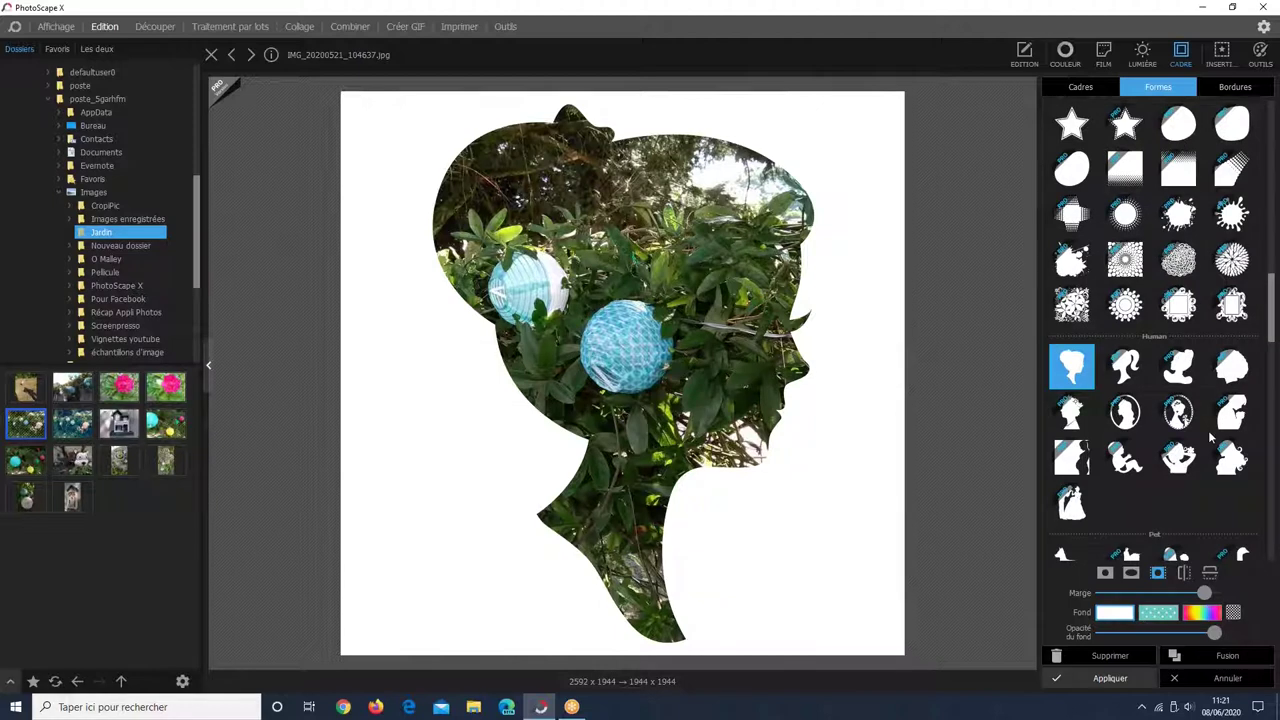
scroll(1210, 437, down, 3)
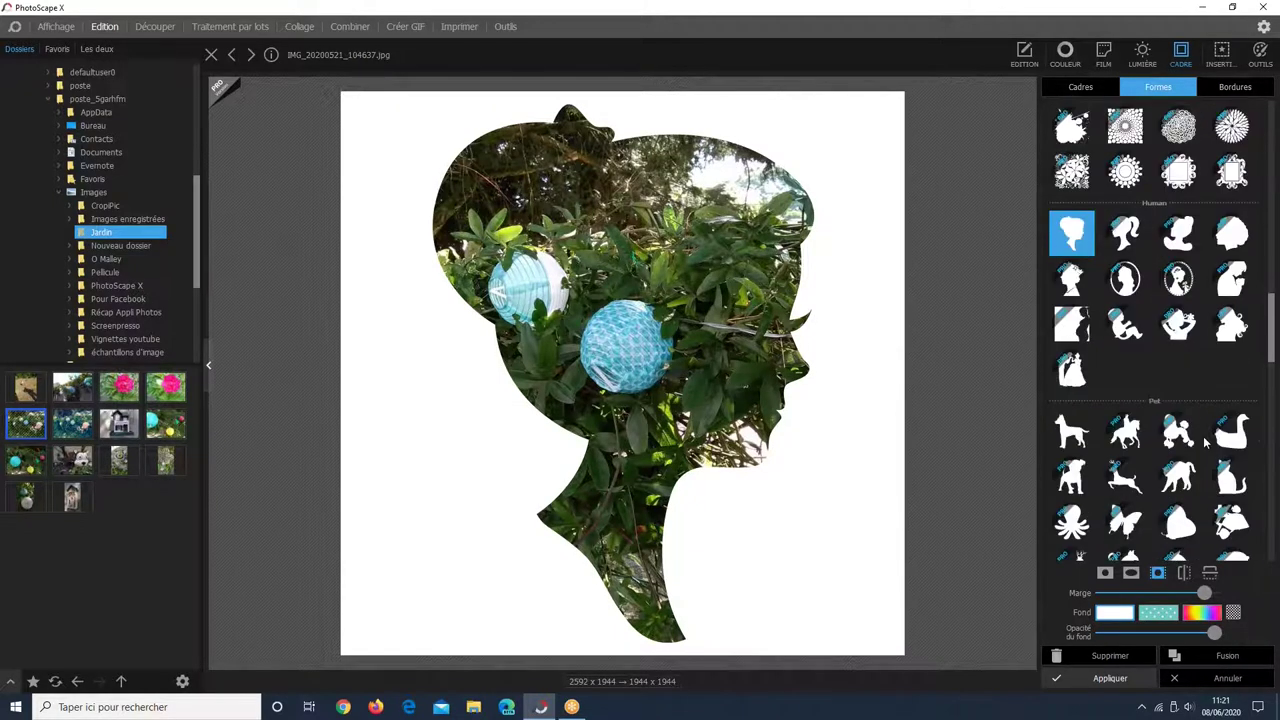
scroll(1205, 440, down, 10)
scroll(1232, 455, down, 8)
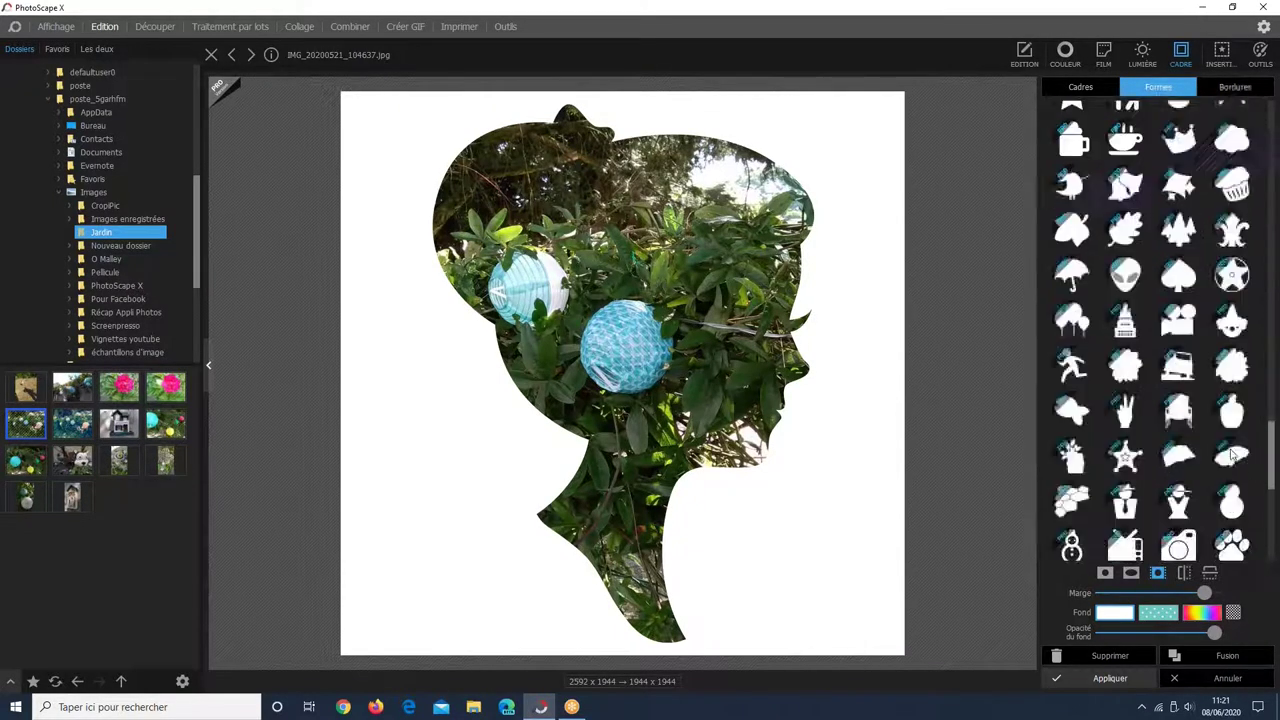
scroll(1232, 450, down, 2)
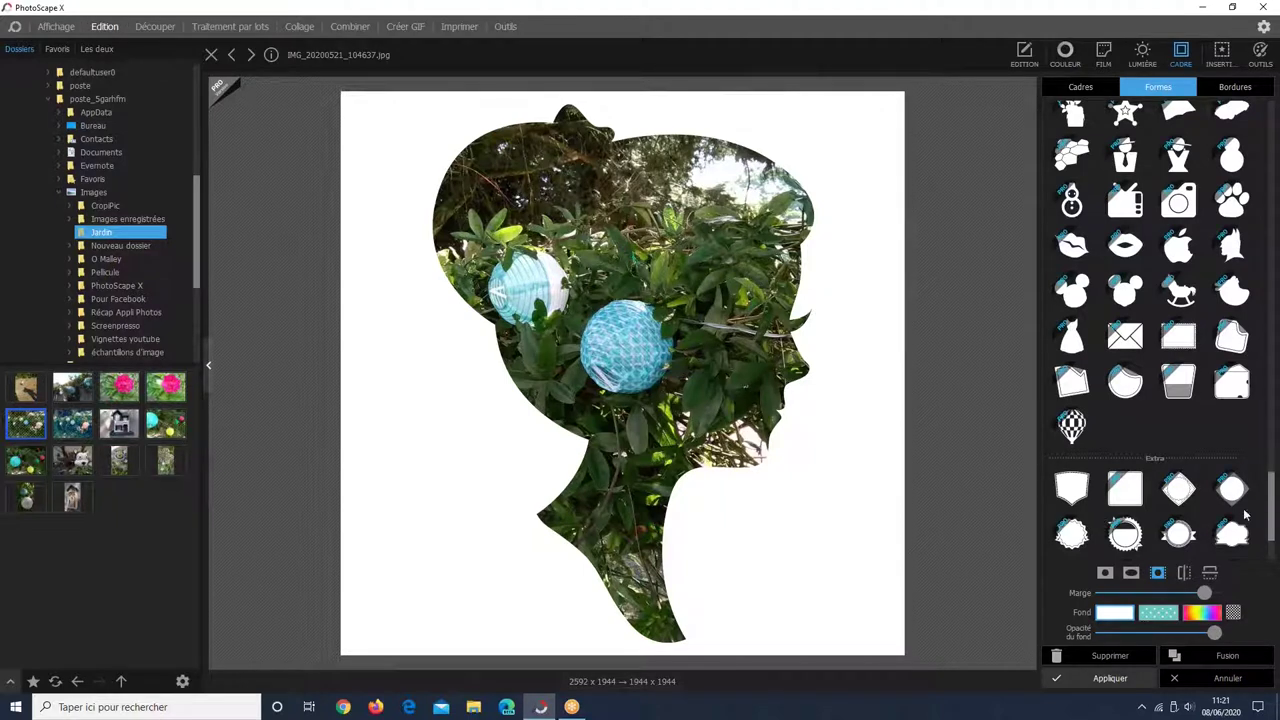
click(1160, 615)
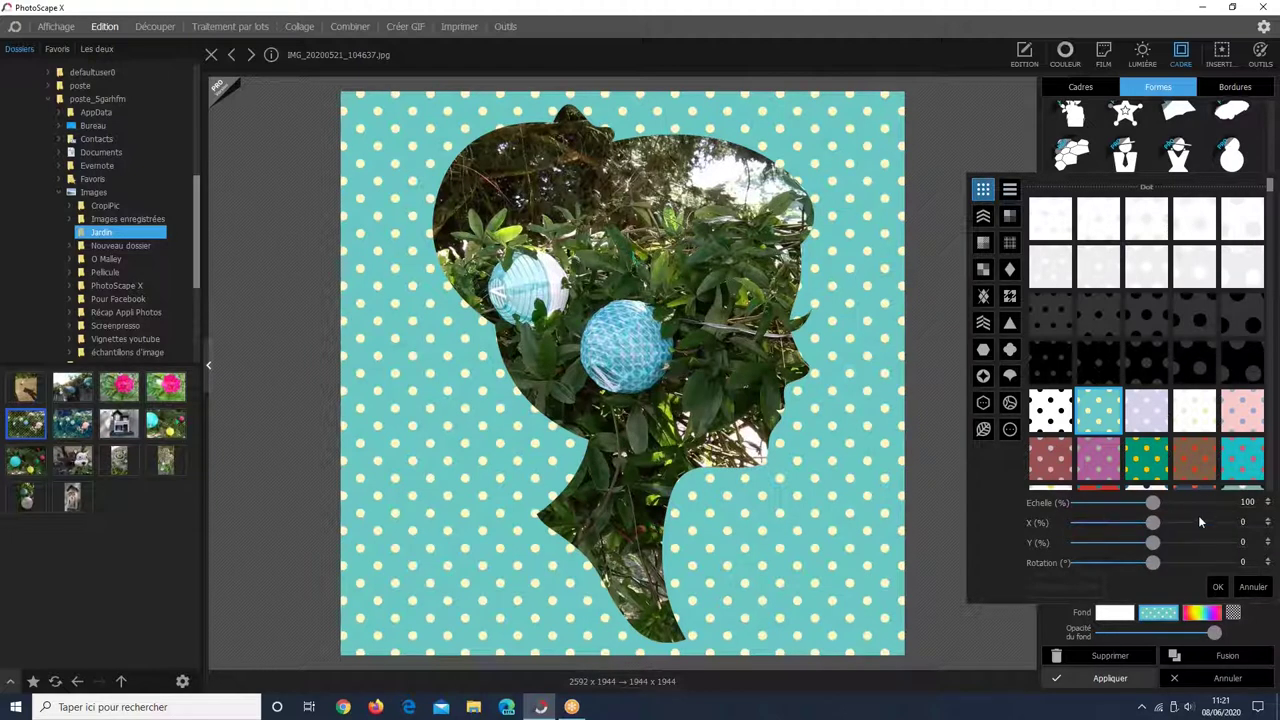
click(1218, 588)
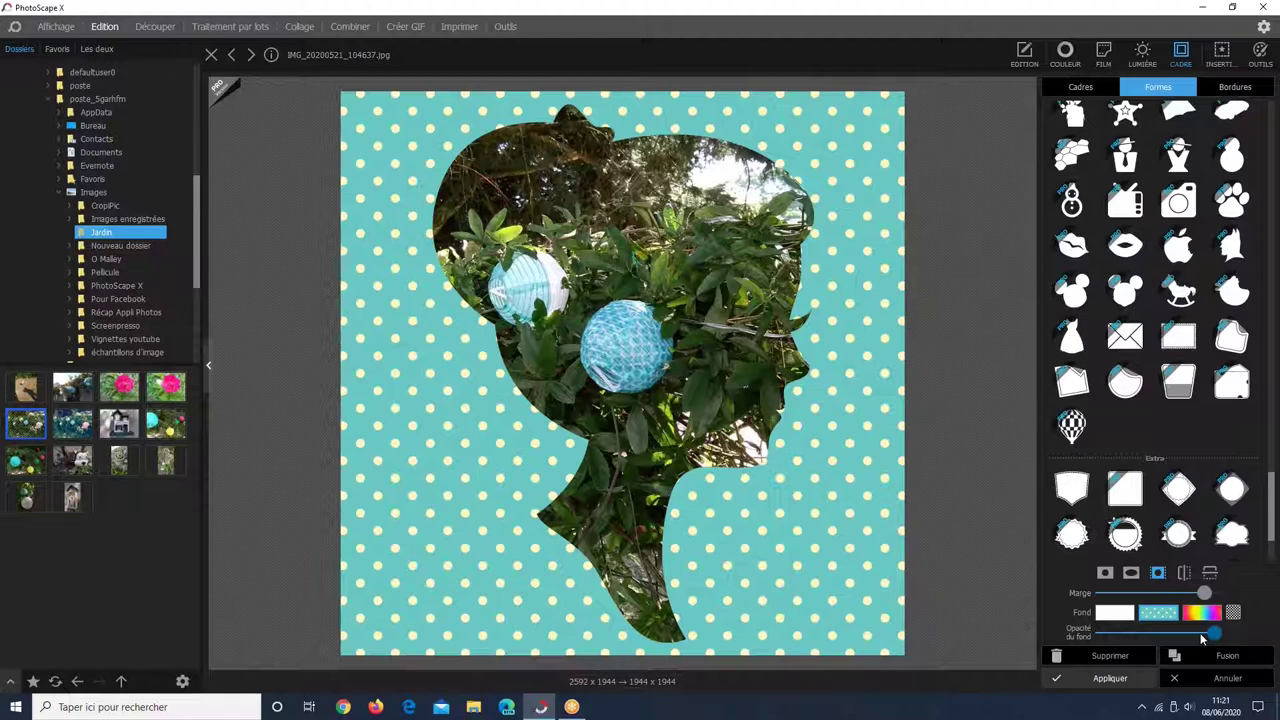
drag(1203, 638, 1251, 627)
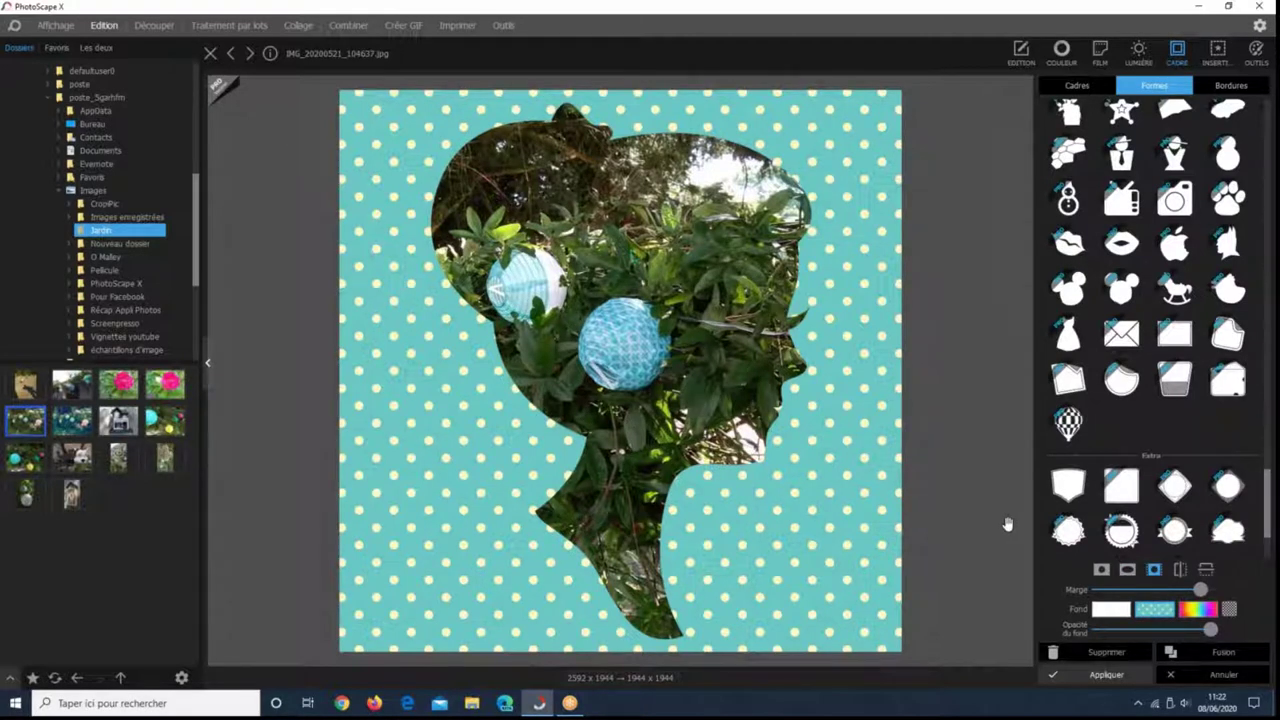
Try the rounded borders with a shadow, ending with the square-cornered drop-shadow border.
click(1237, 88)
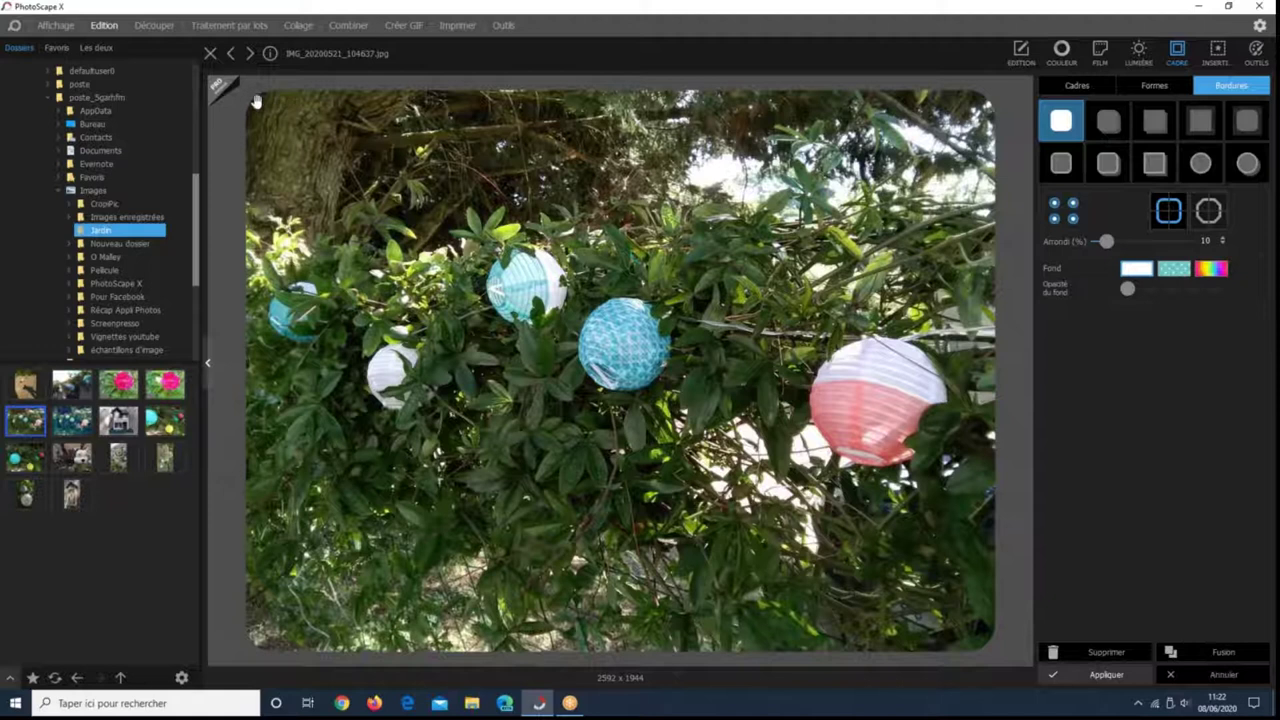
click(1150, 125)
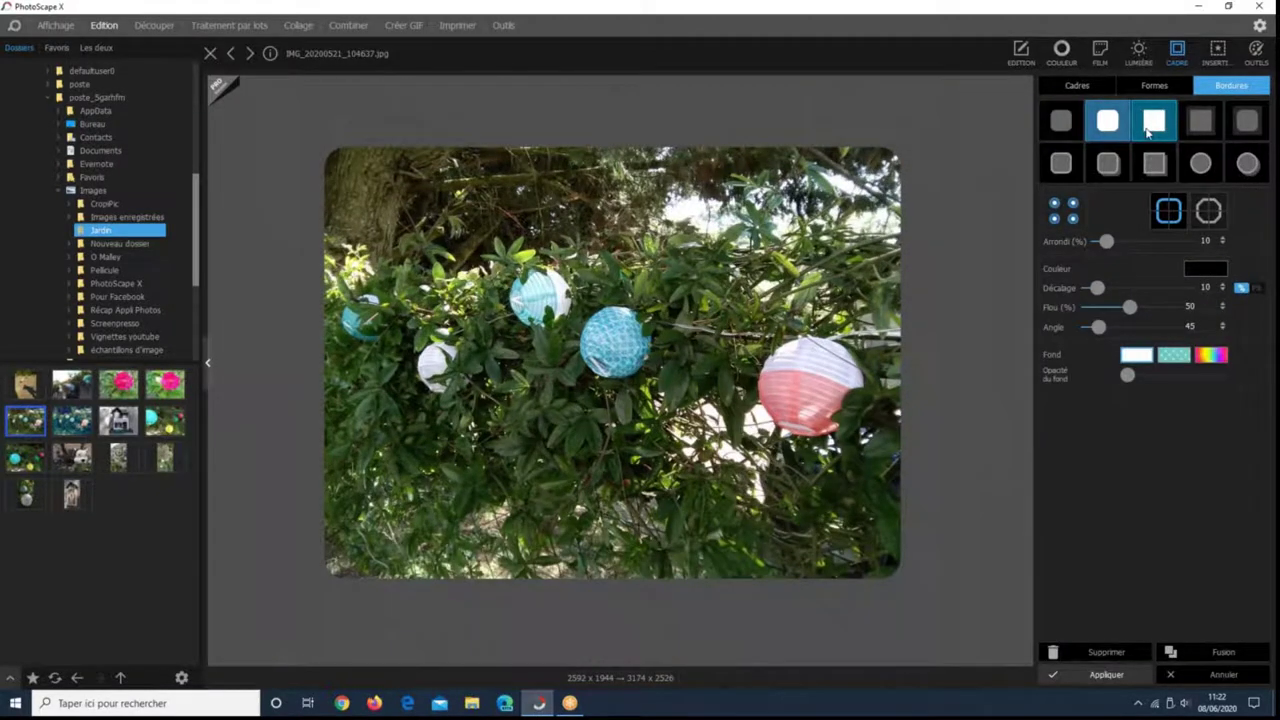
click(1110, 122)
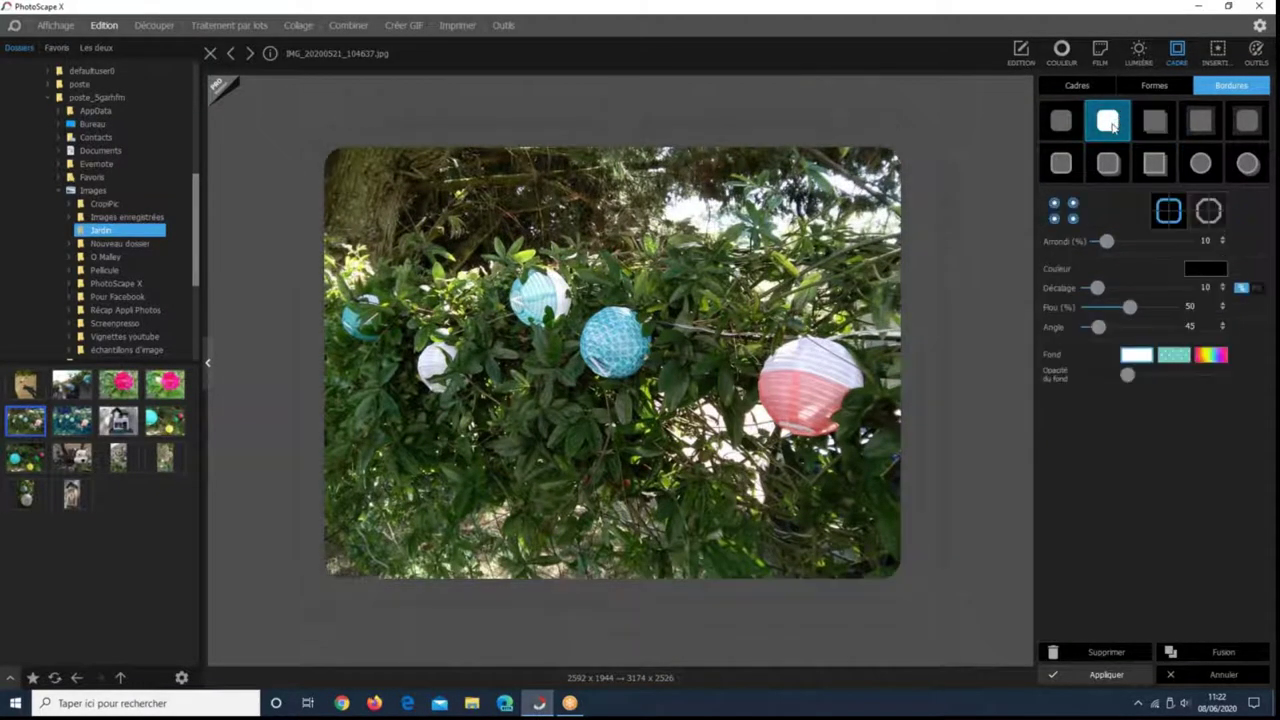
click(1107, 163)
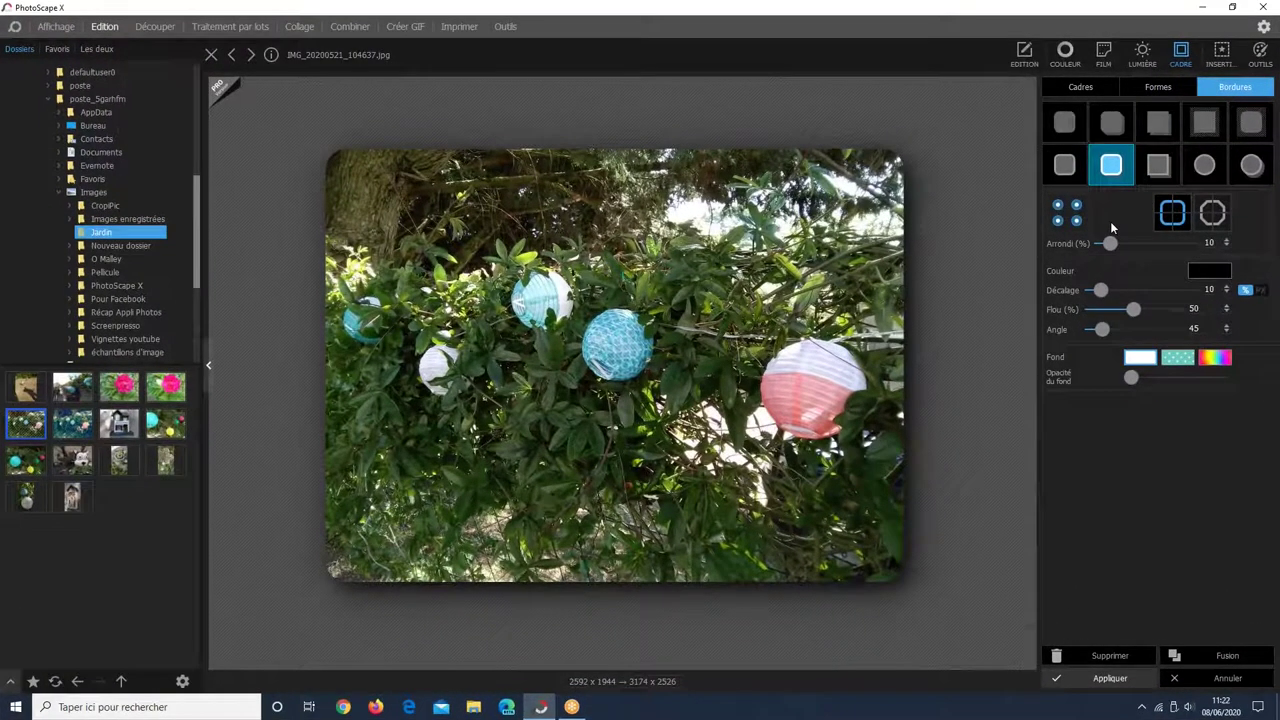
click(1155, 122)
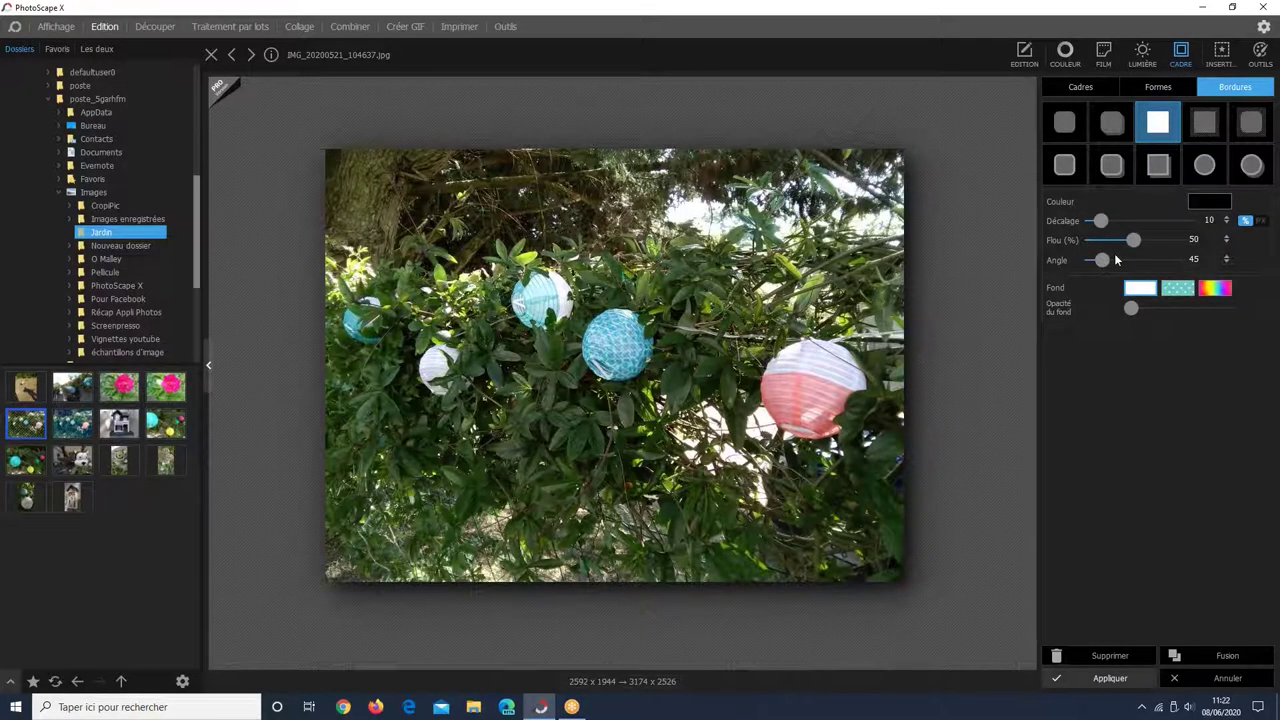
Try dark blue #354458 as the border's shadow colour, then change it to bright yellow.
click(1214, 200)
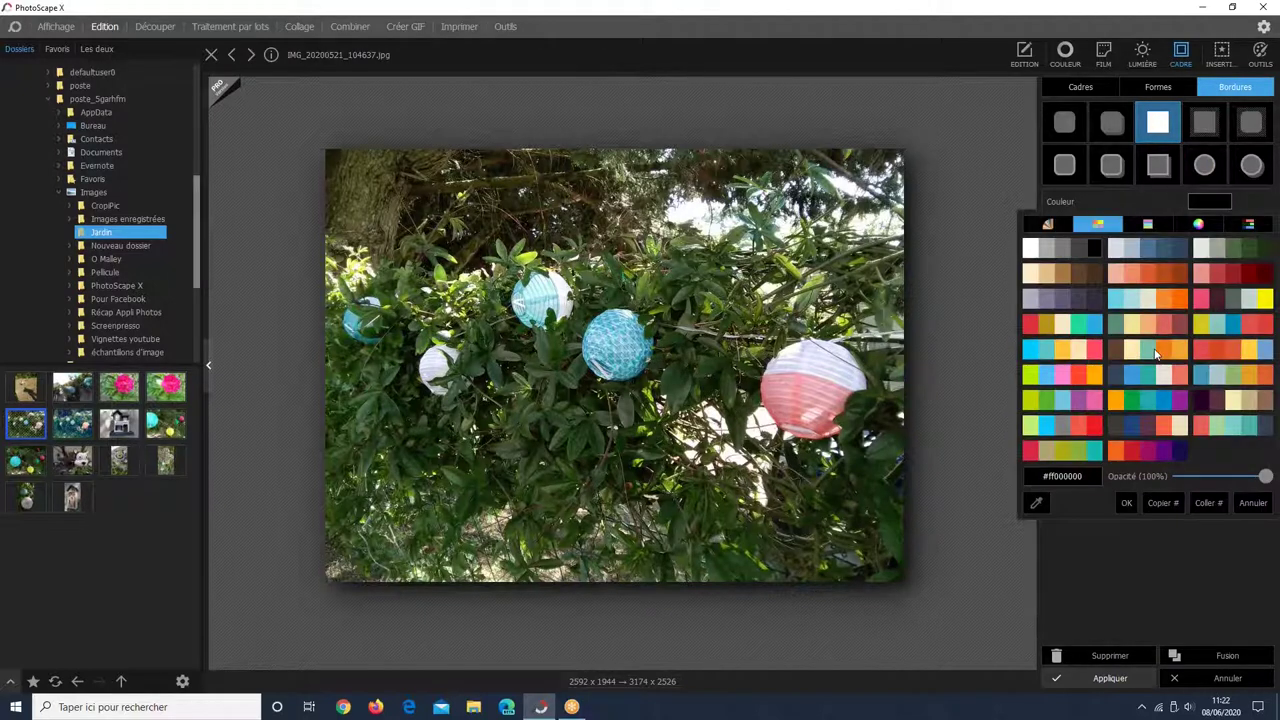
click(1118, 377)
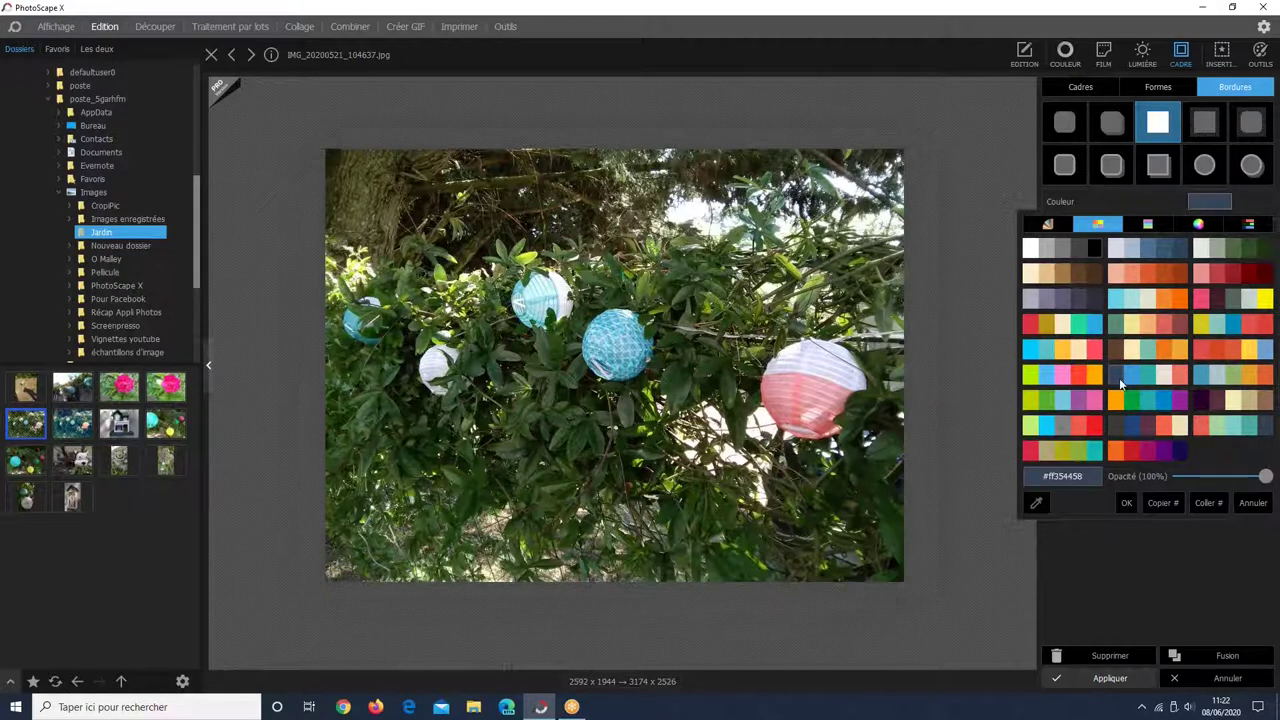
click(1119, 378)
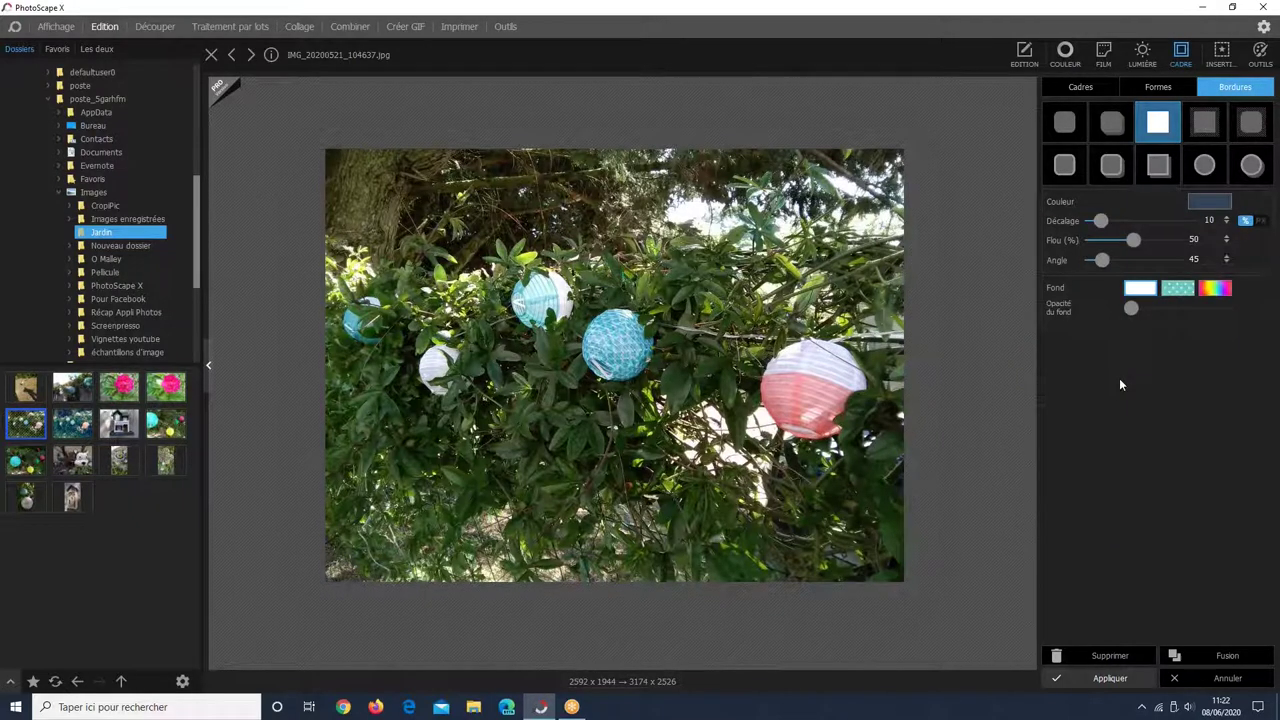
click(1210, 201)
click(1268, 297)
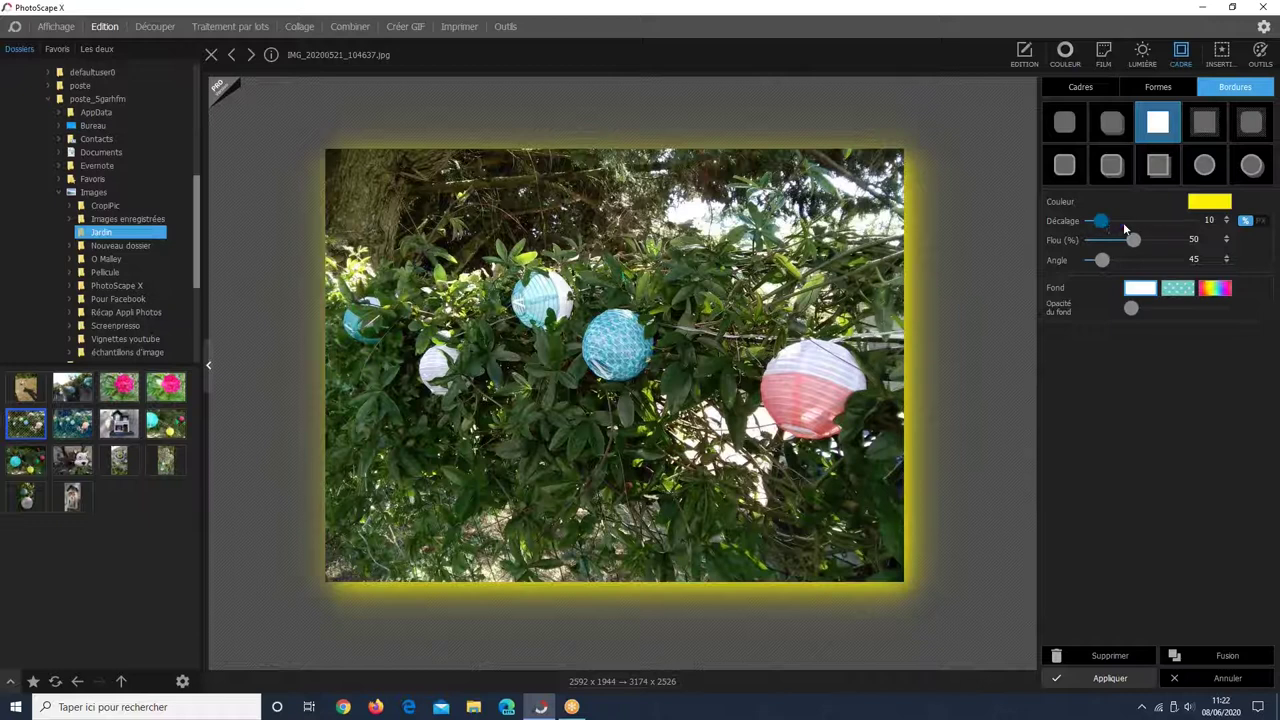
Set the yellow shadow's offset to 56%, its blur to 76% and its angle to 149.
drag(1123, 222, 1134, 226)
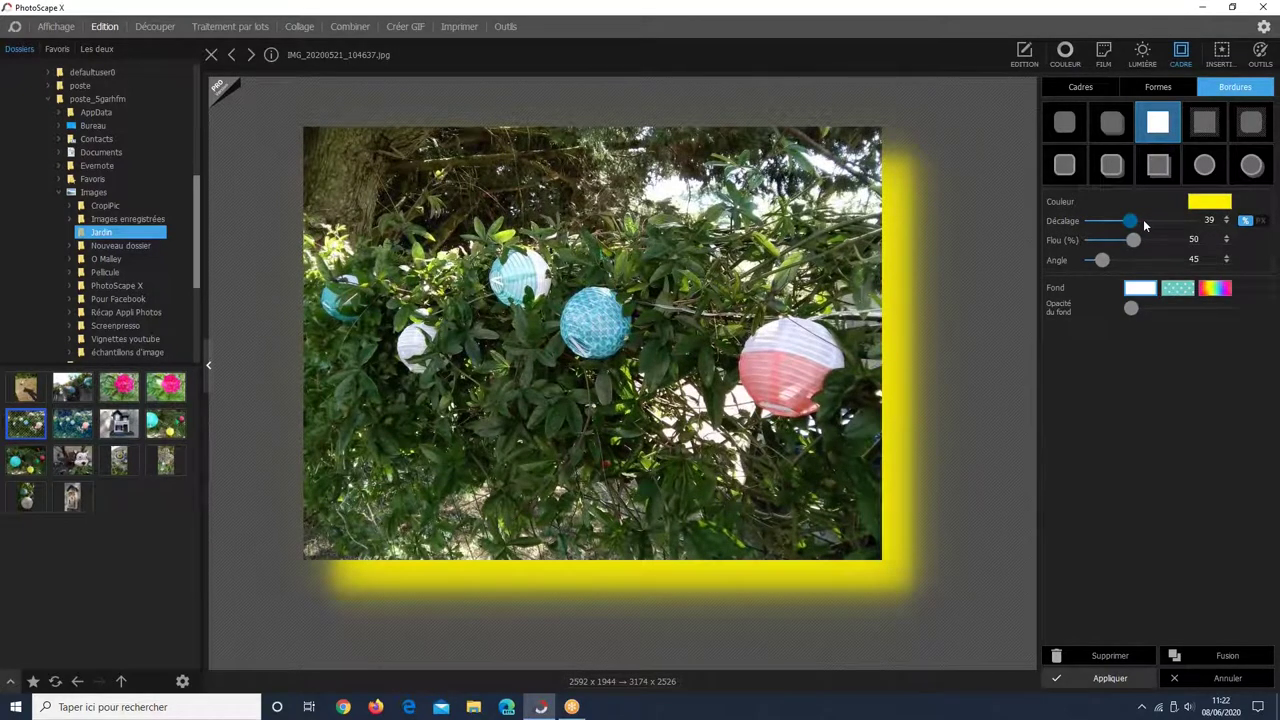
click(1143, 220)
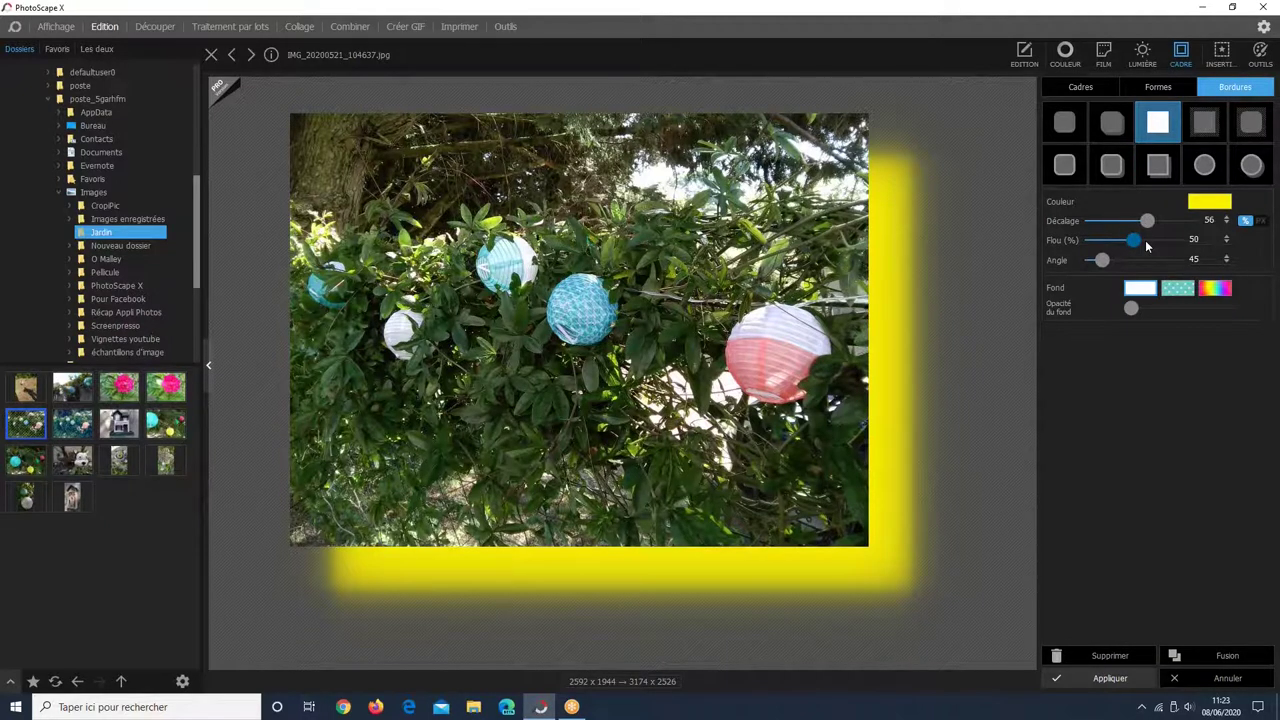
drag(1146, 241, 1155, 236)
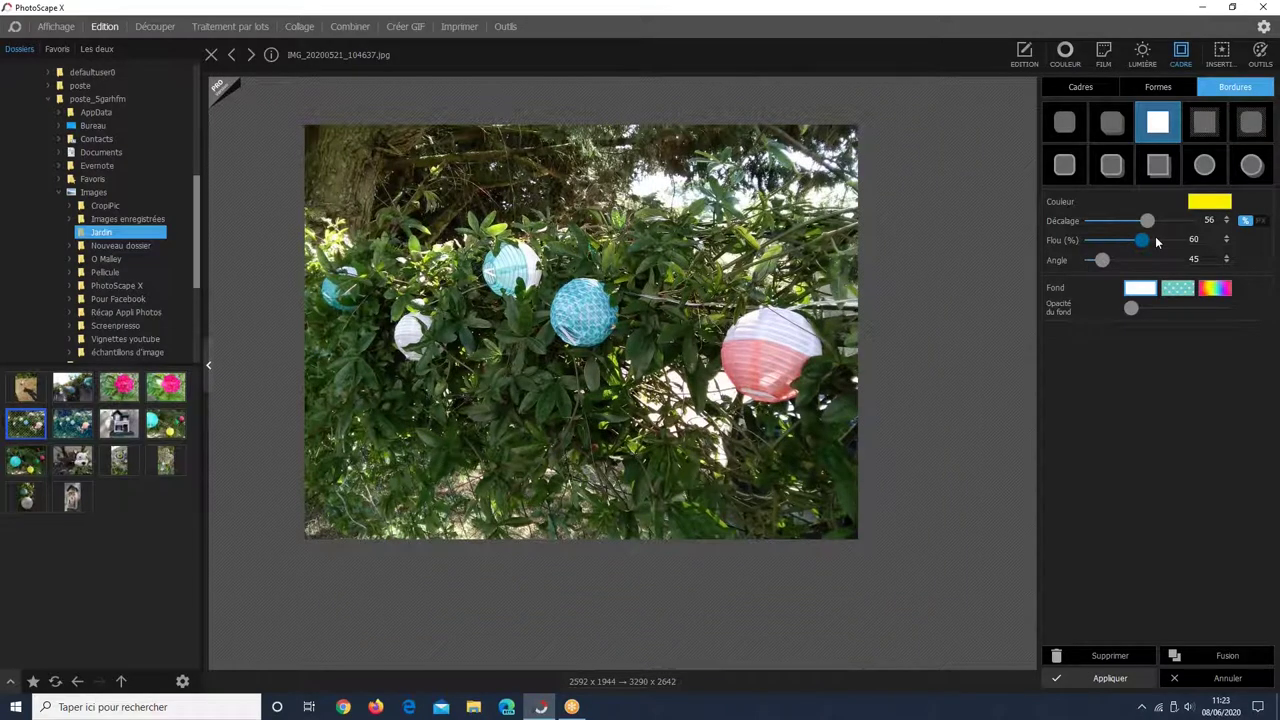
click(1156, 240)
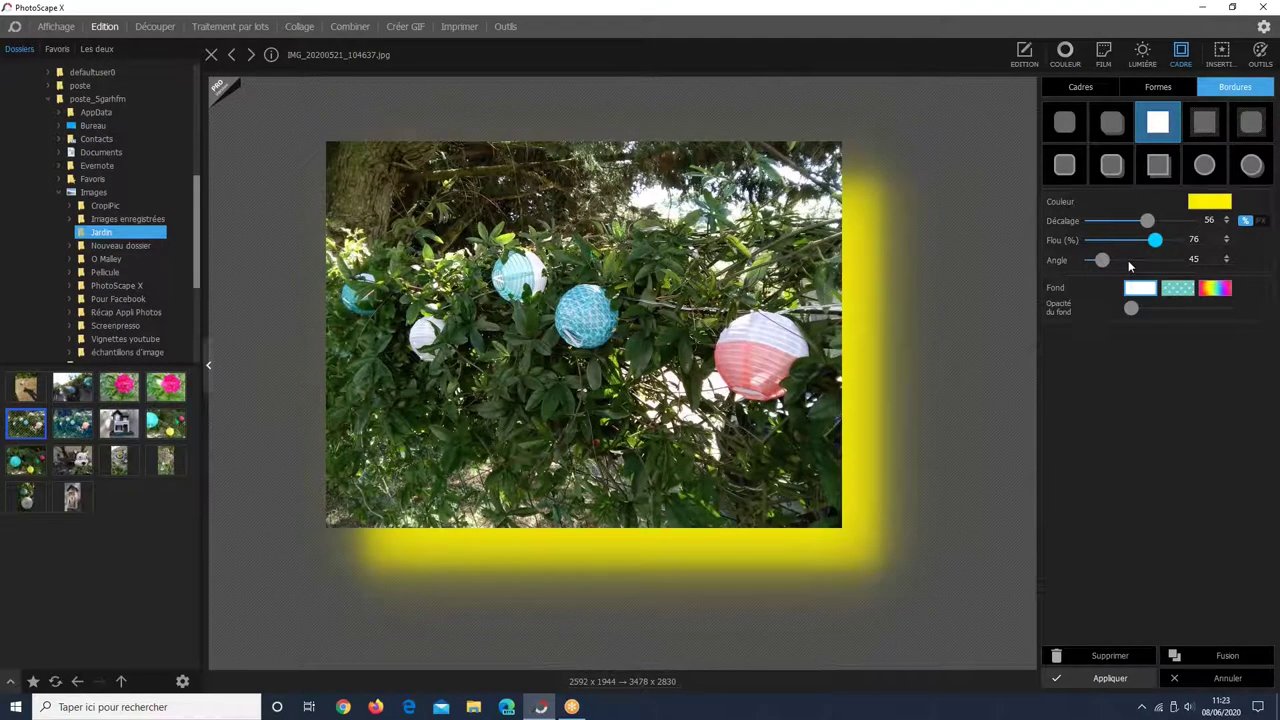
drag(1102, 260, 1108, 260)
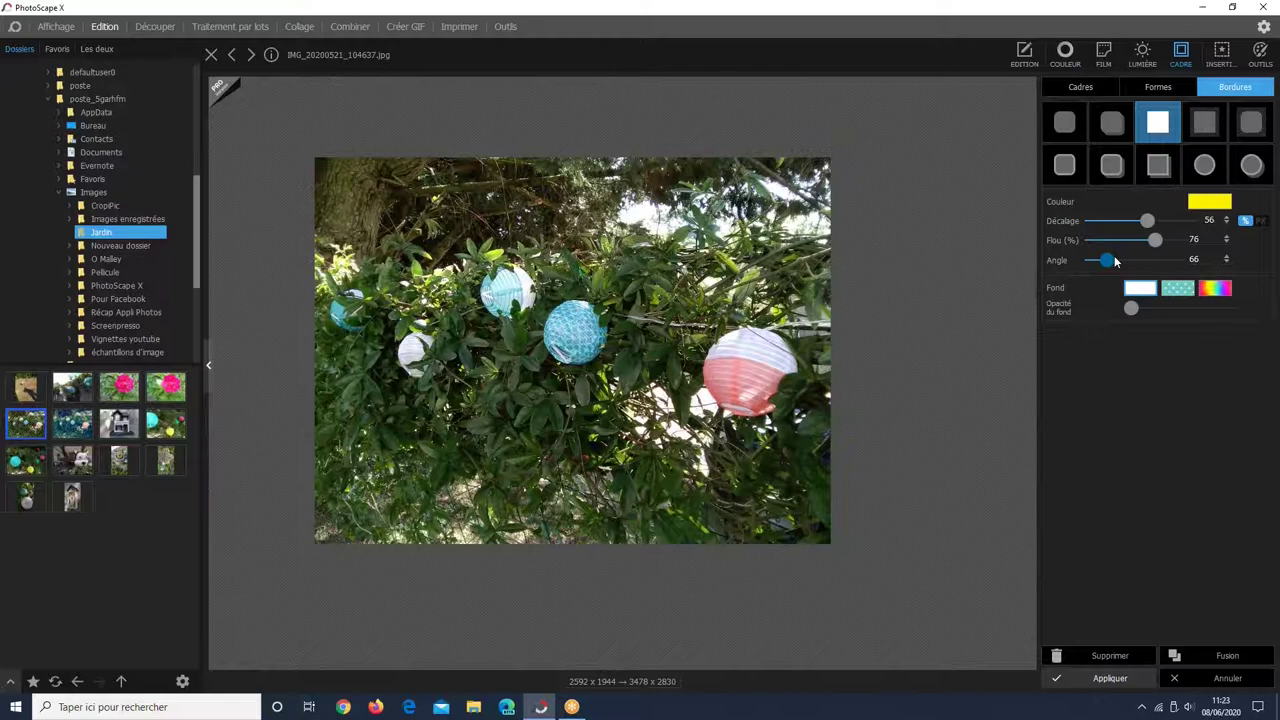
click(1125, 259)
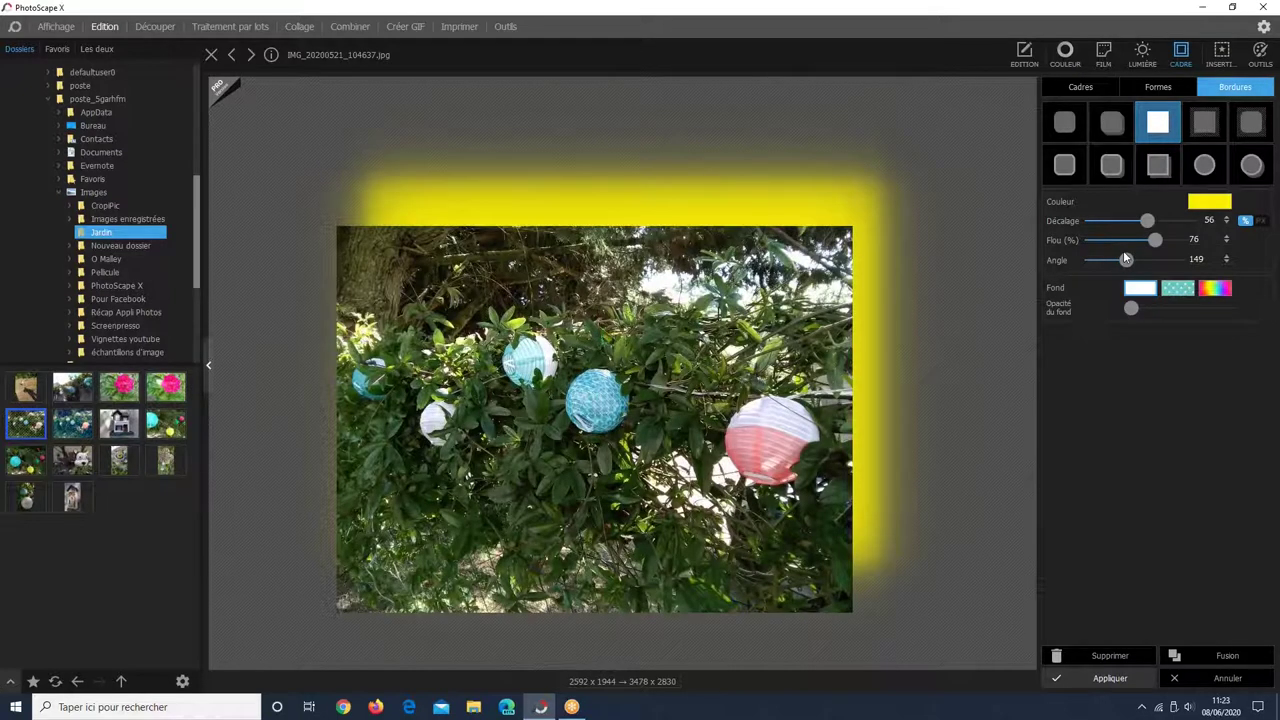
Try the purple pattern with green dots as the border background, then cancel all the border changes.
click(1177, 288)
click(1104, 545)
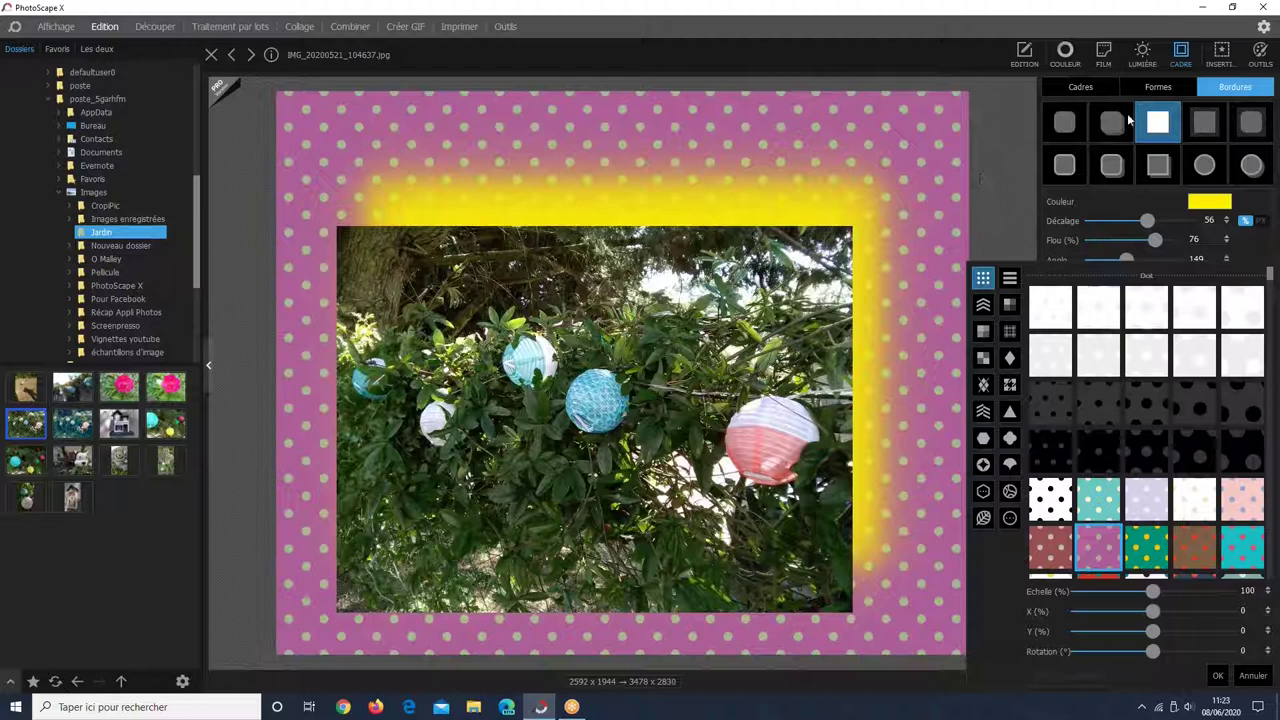
click(1004, 193)
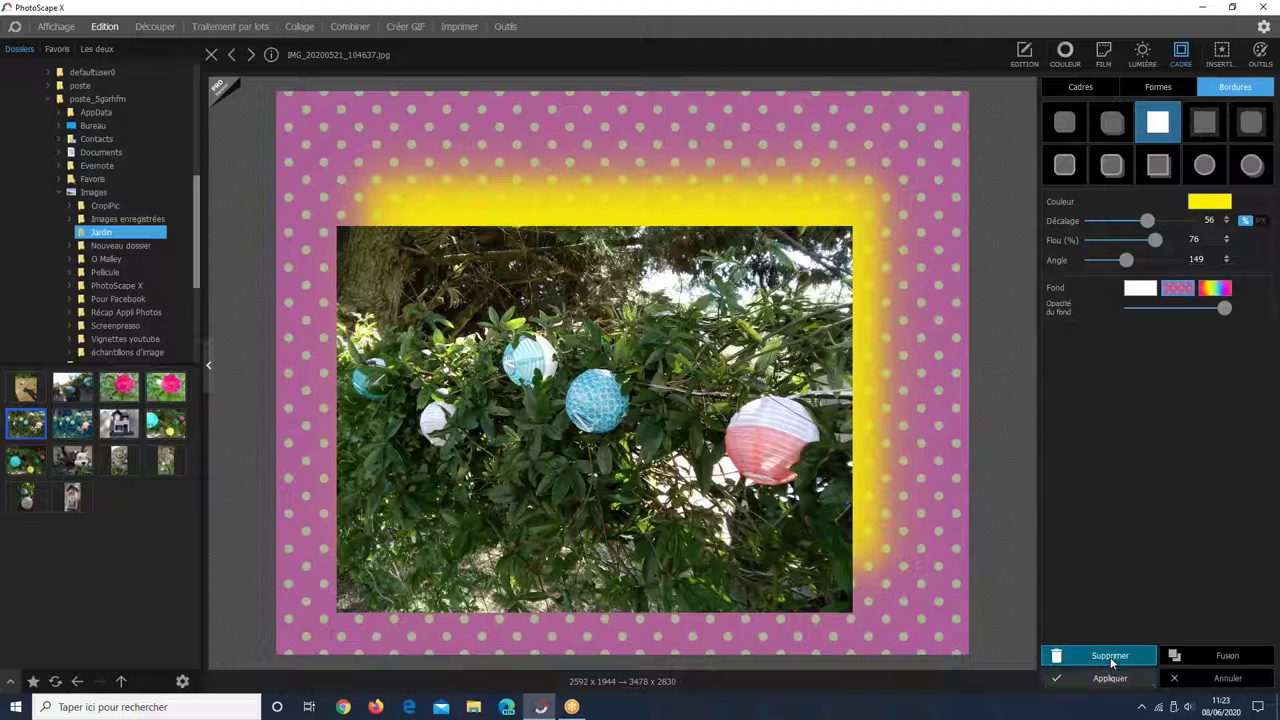
click(1208, 680)
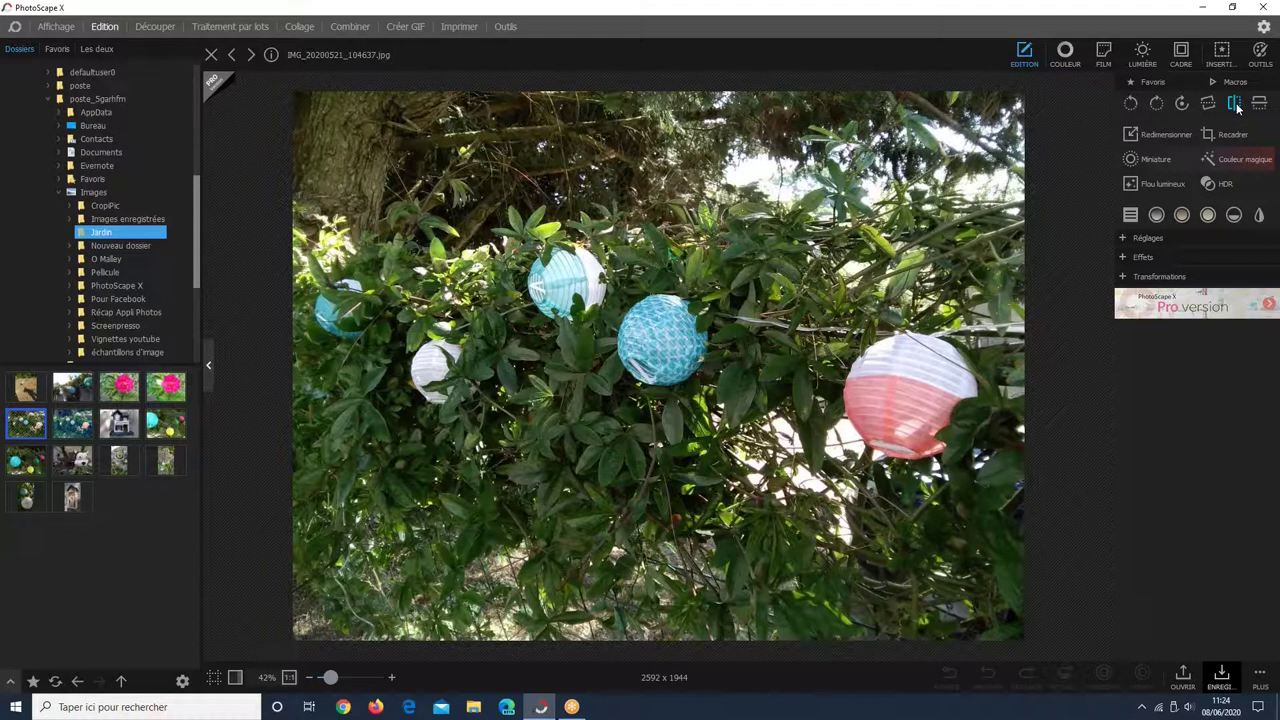
Insert the grey cat-face sticker and place it over the tree trunk in the photo's upper-left area.
click(1219, 55)
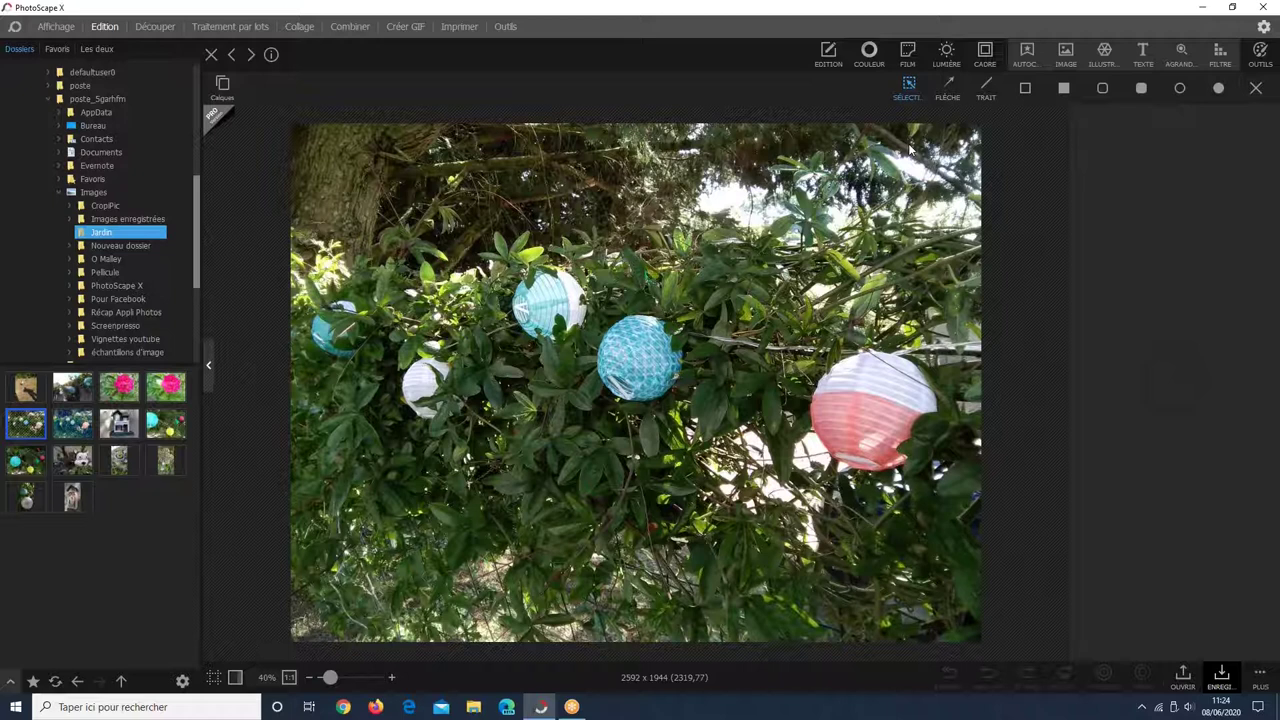
click(1040, 55)
click(1025, 88)
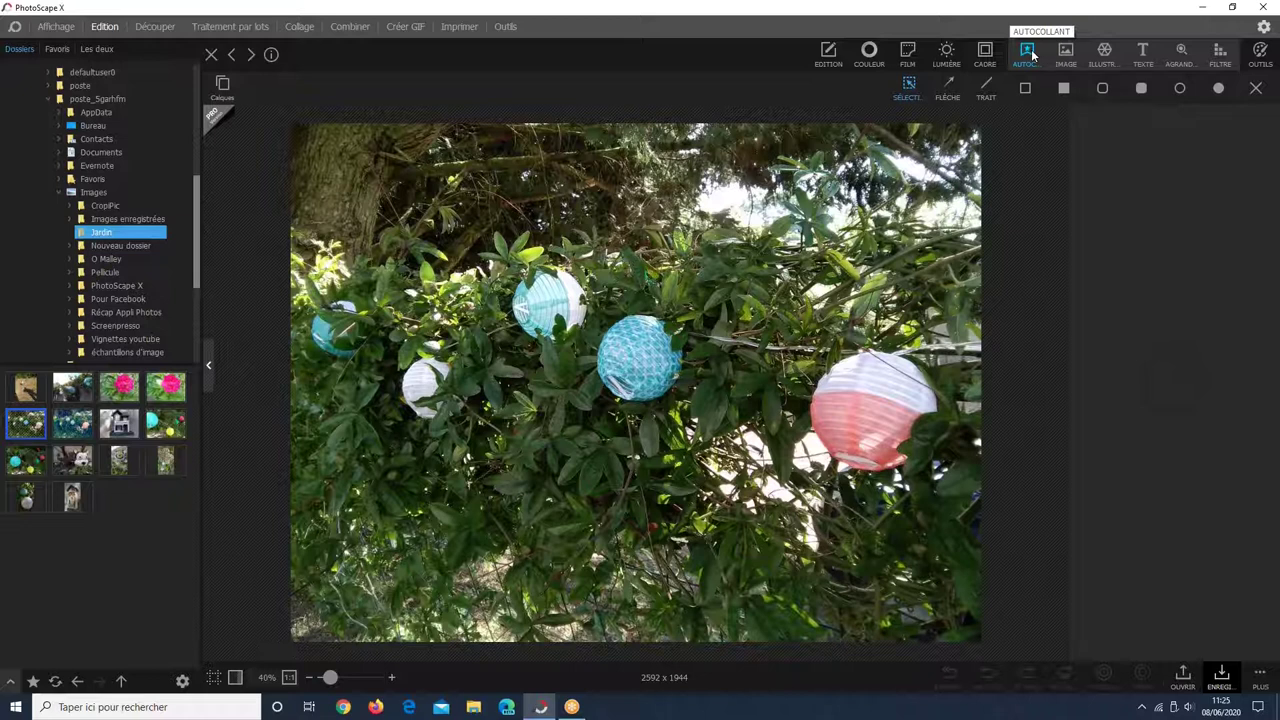
click(1031, 57)
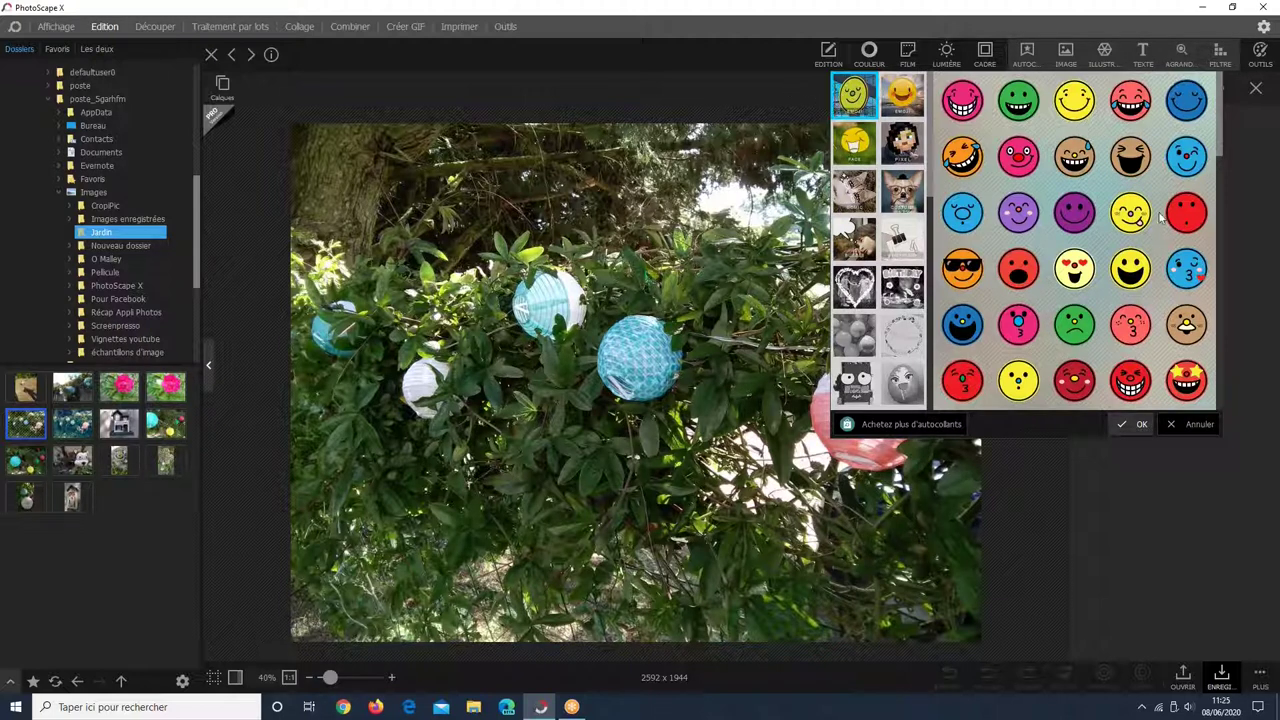
scroll(1160, 218, down, 2)
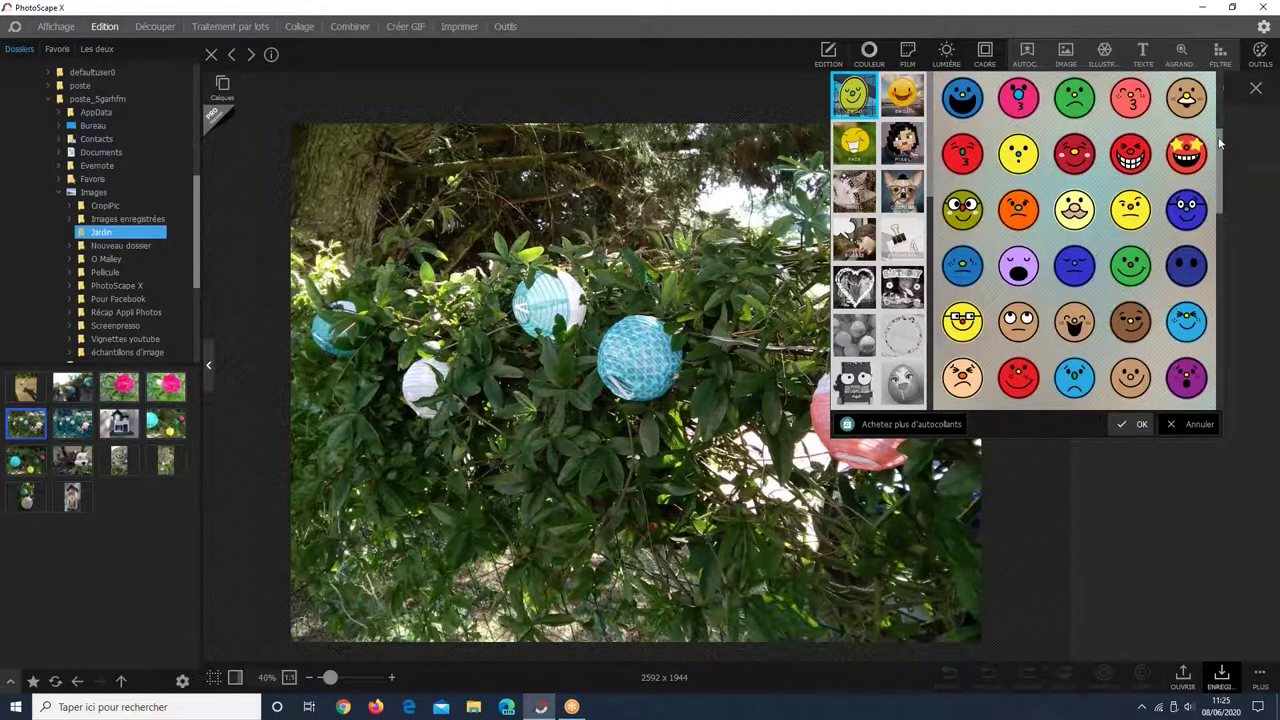
scroll(1218, 183, down, 2)
scroll(1218, 183, down, 4)
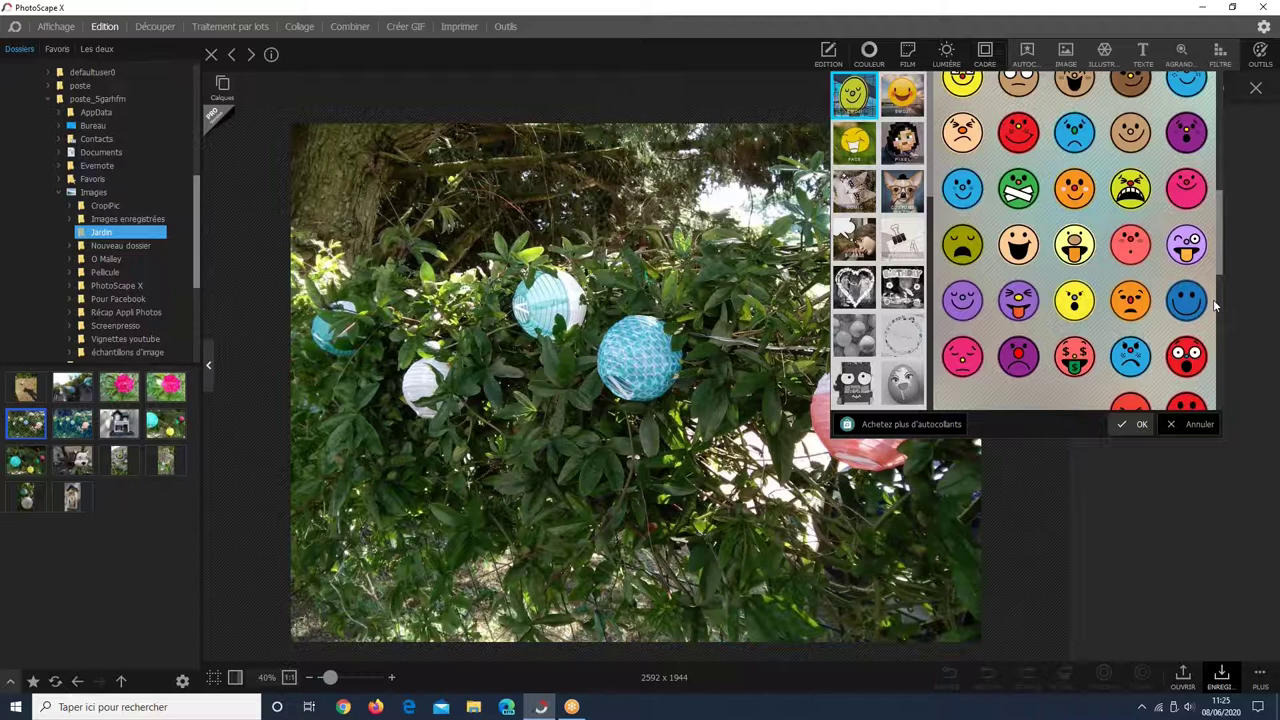
scroll(1216, 307, down, 3)
click(1139, 424)
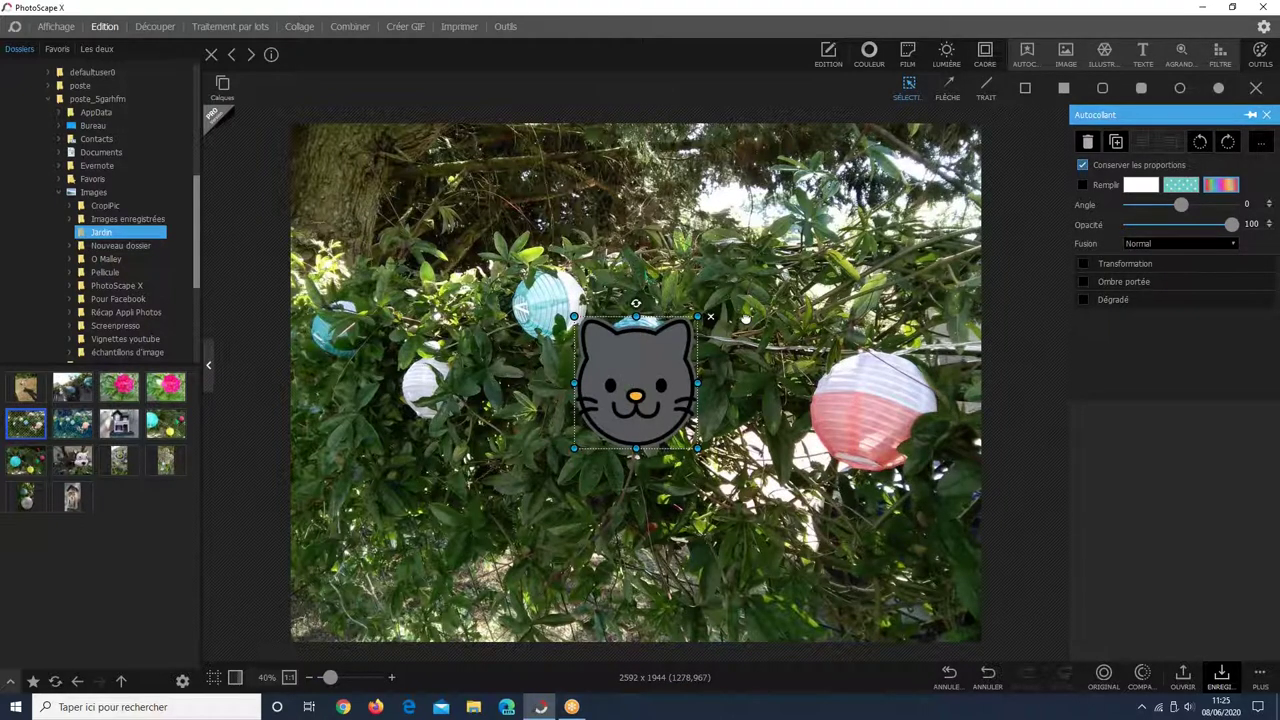
drag(745, 318, 384, 210)
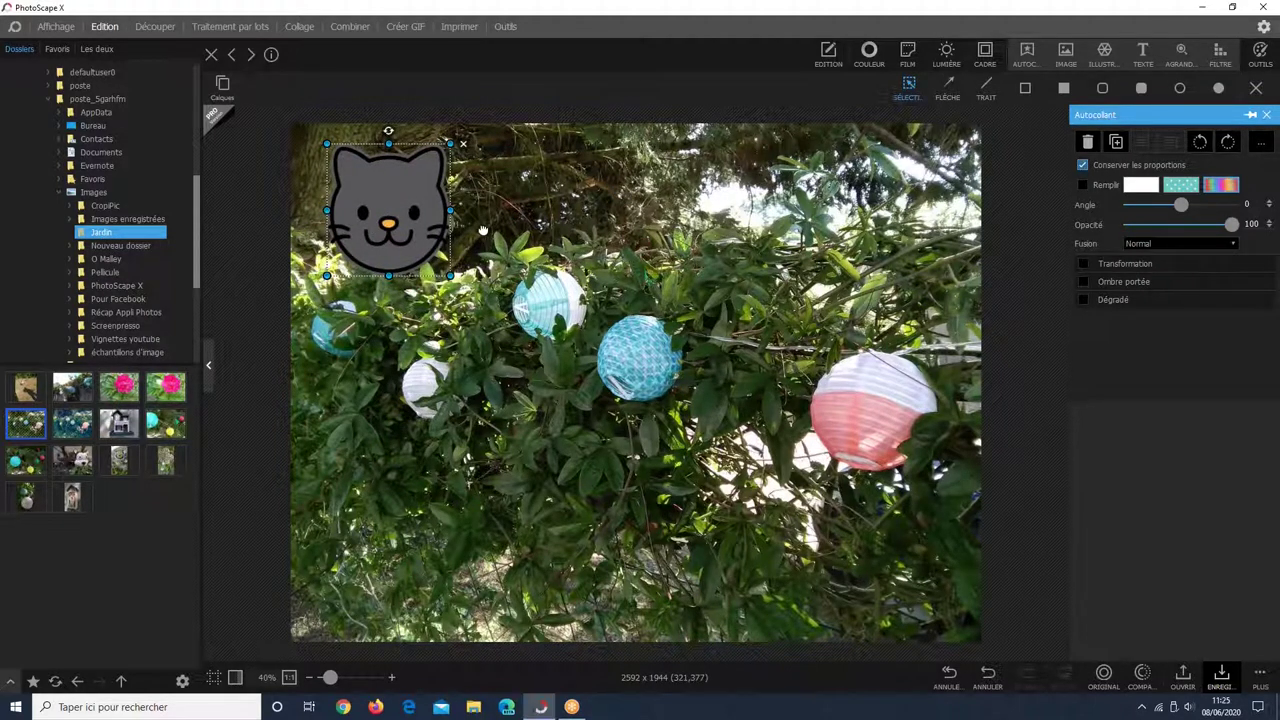
mouse_move(440, 220)
mouse_down()
mouse_move(556, 226)
mouse_move(459, 217)
mouse_up()
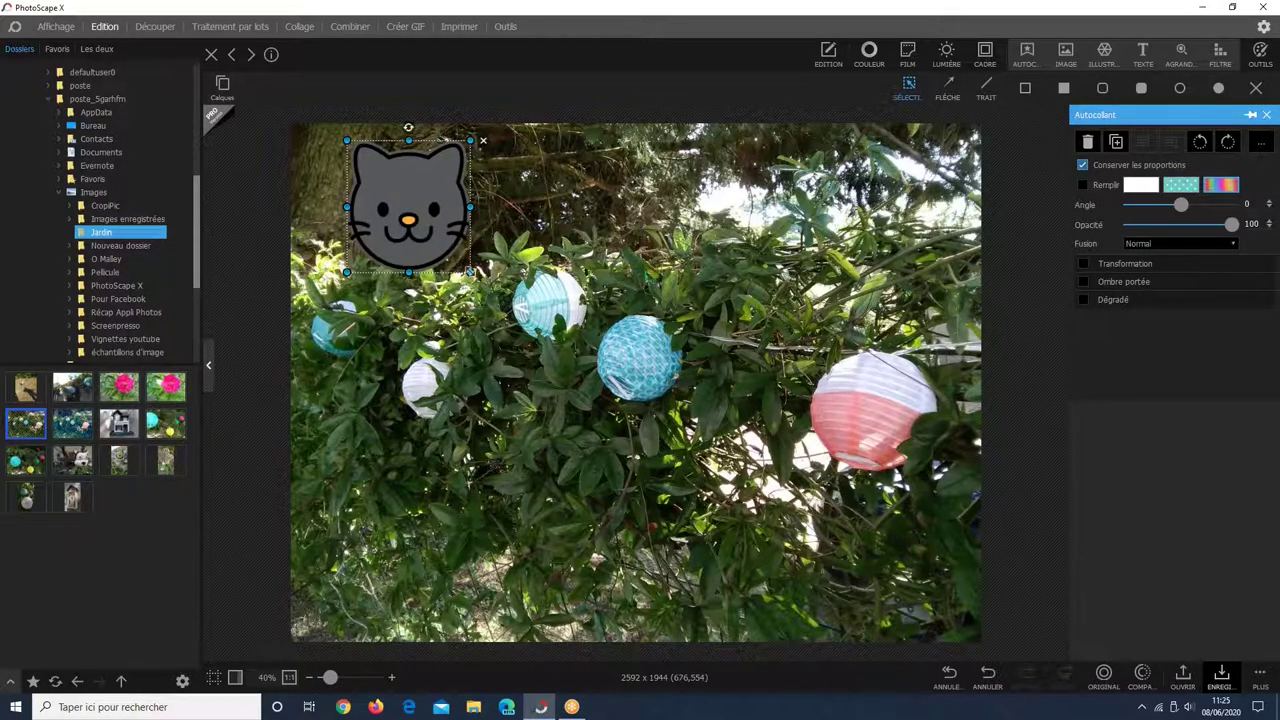
Try enlarging the cat sticker proportionally, bring it back to its small size, and rotate it to an angle of -27.
drag(470, 272, 833, 440)
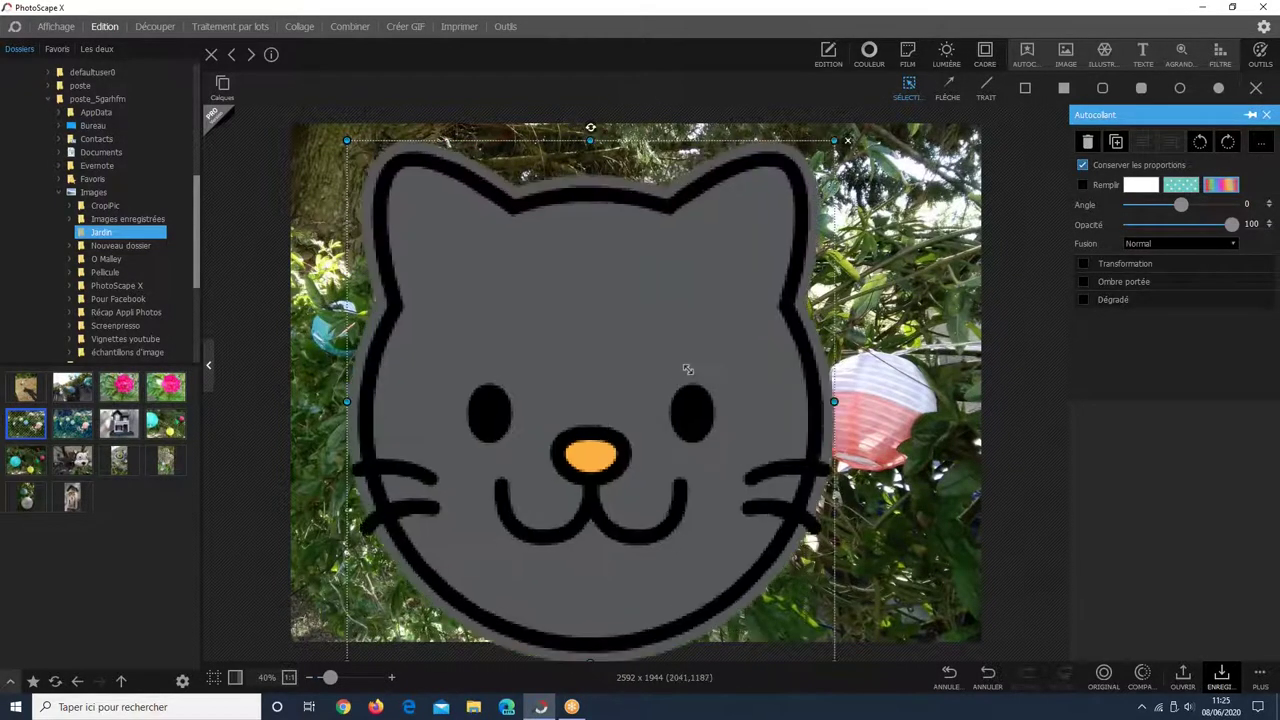
scroll(688, 370, down, 5)
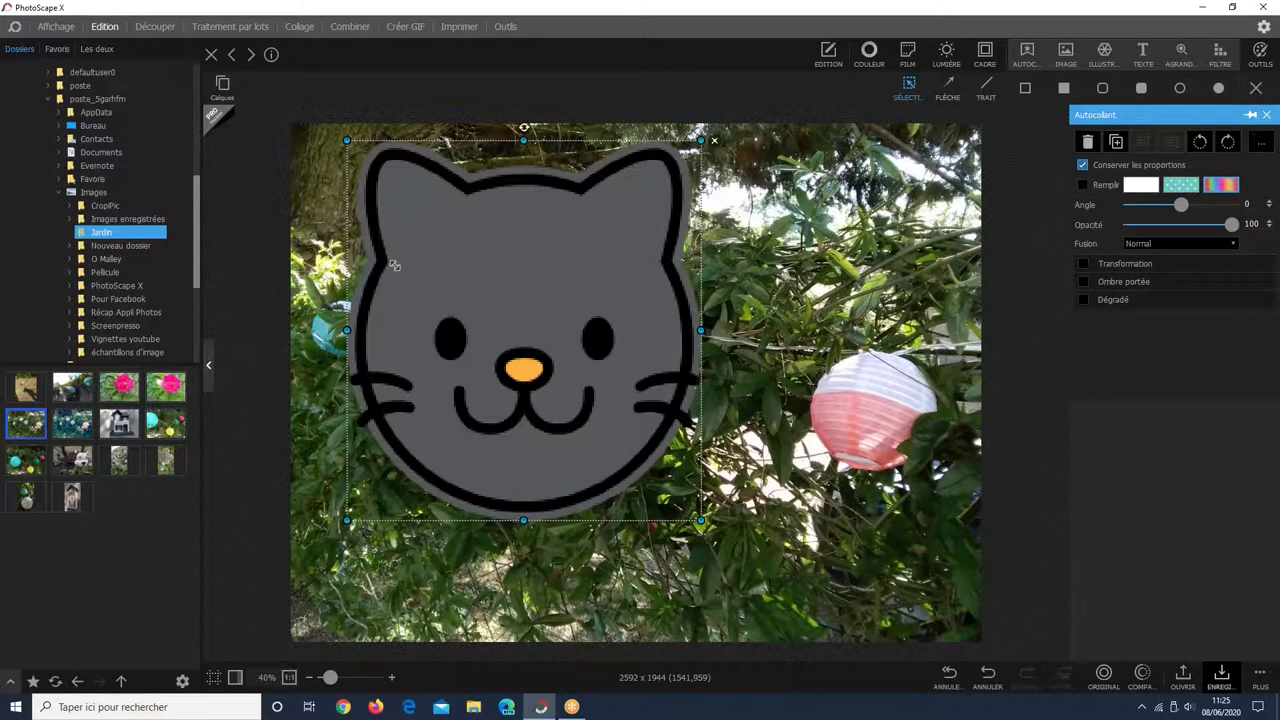
scroll(445, 281, down, 5)
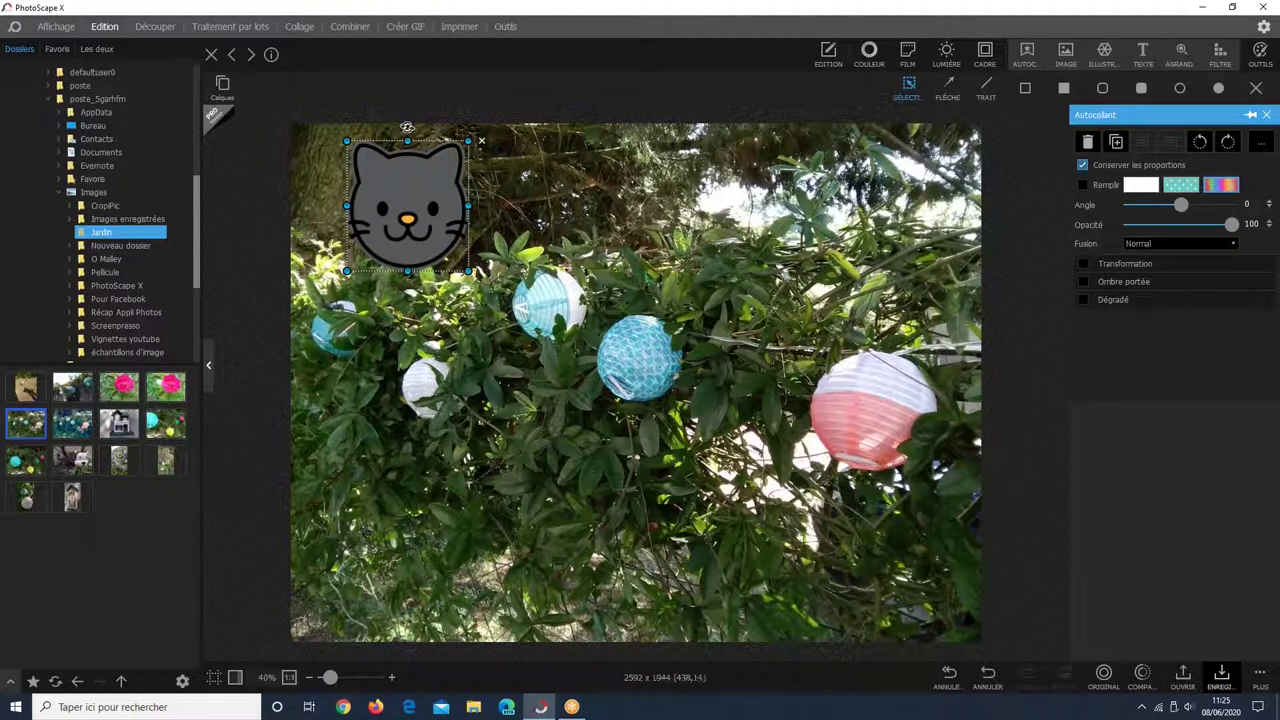
drag(407, 127, 386, 158)
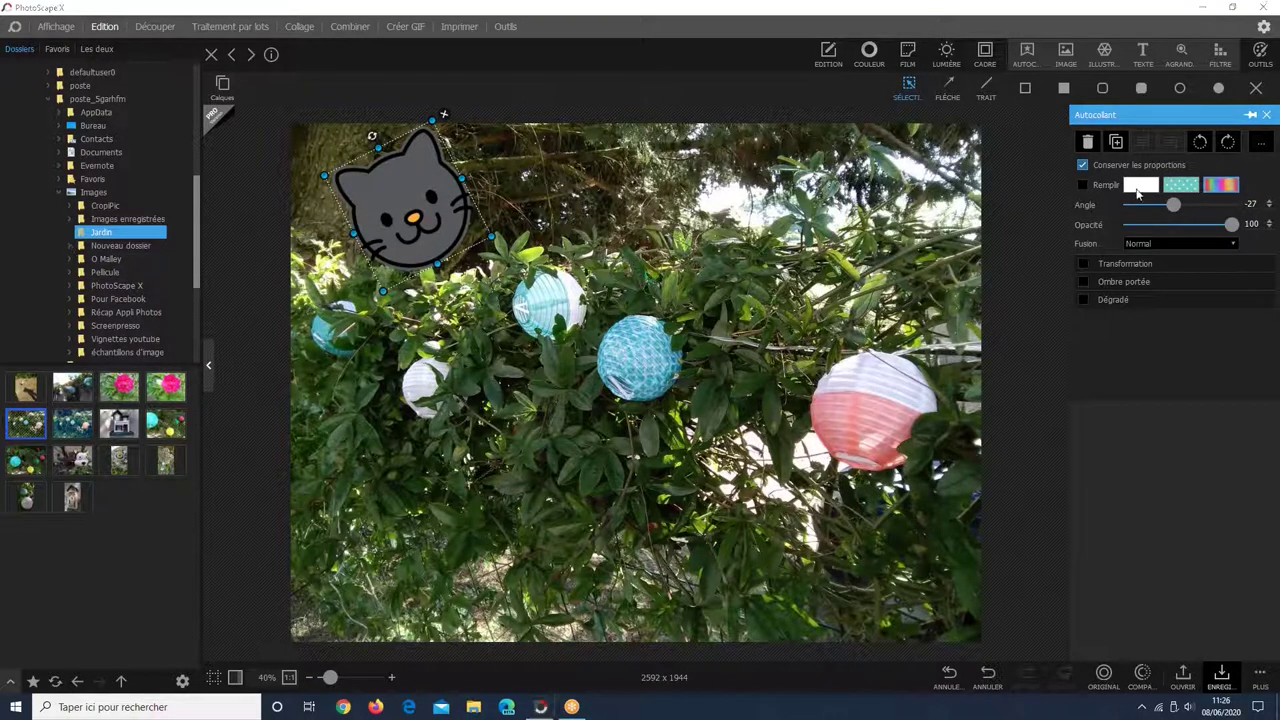
Fill the cat sticker with a solid colour, trying white and orange before choosing coral red #d96459.
click(1138, 190)
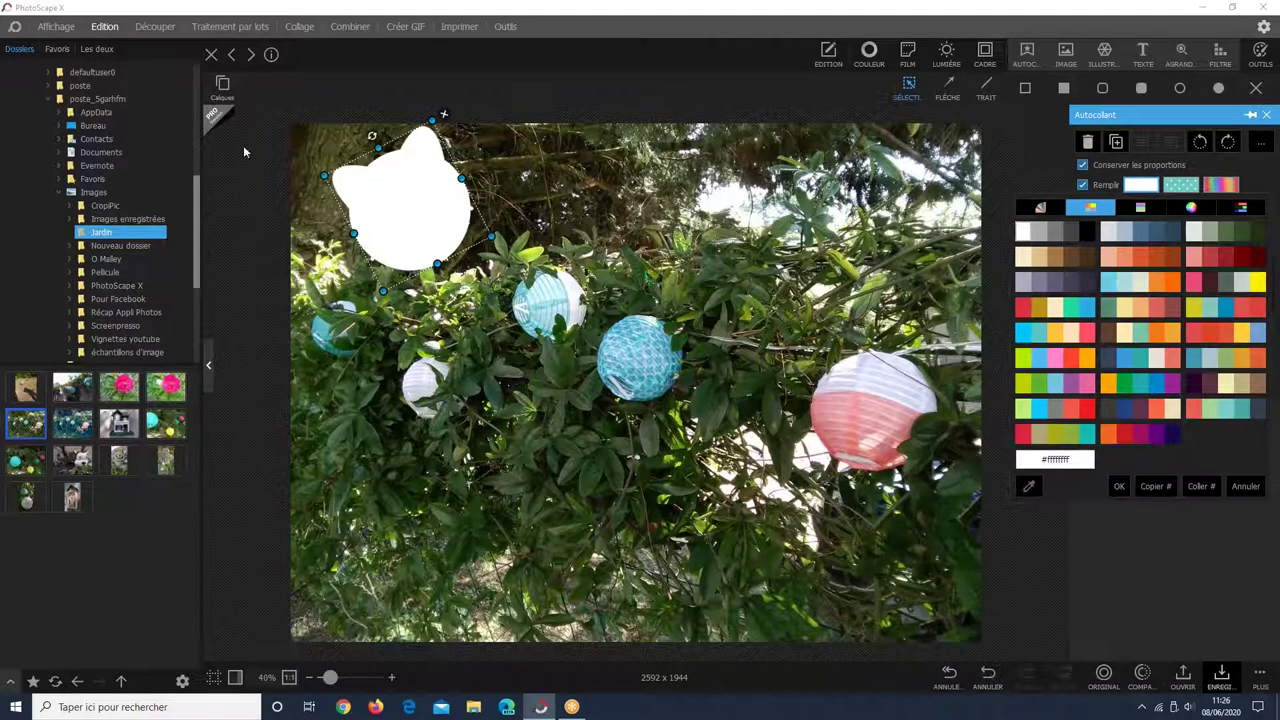
click(1172, 329)
click(1172, 306)
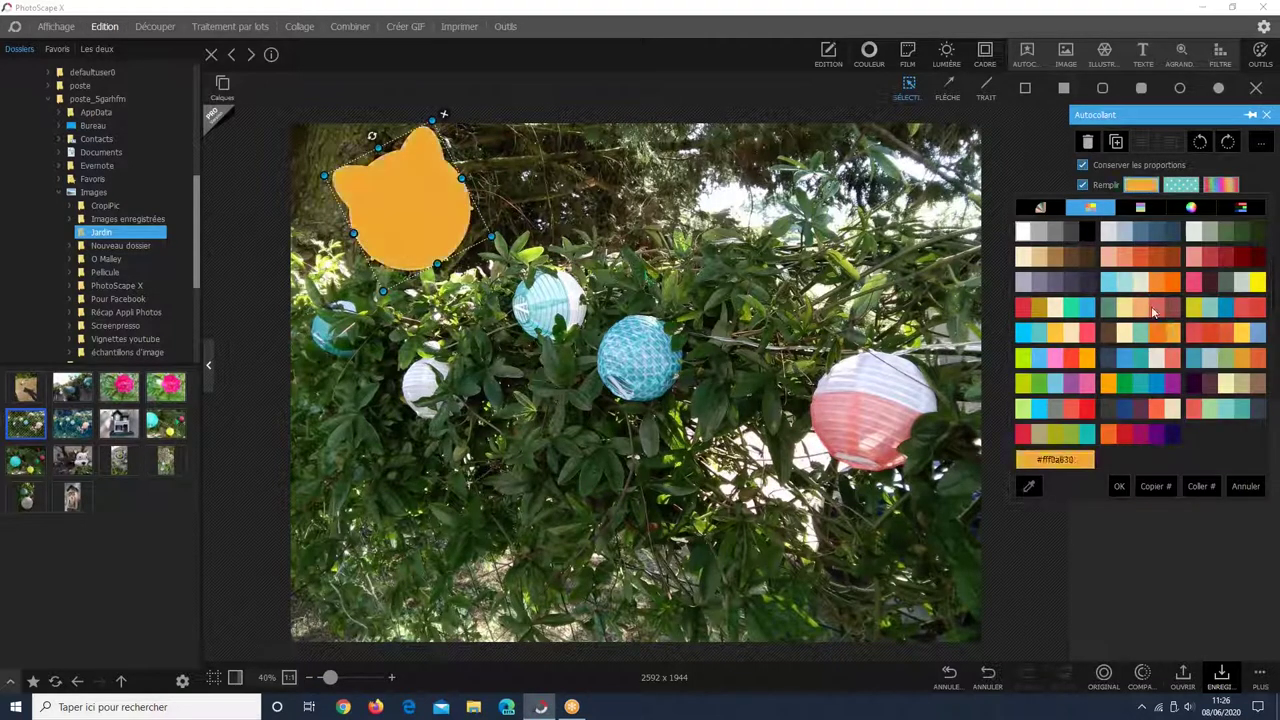
click(1187, 195)
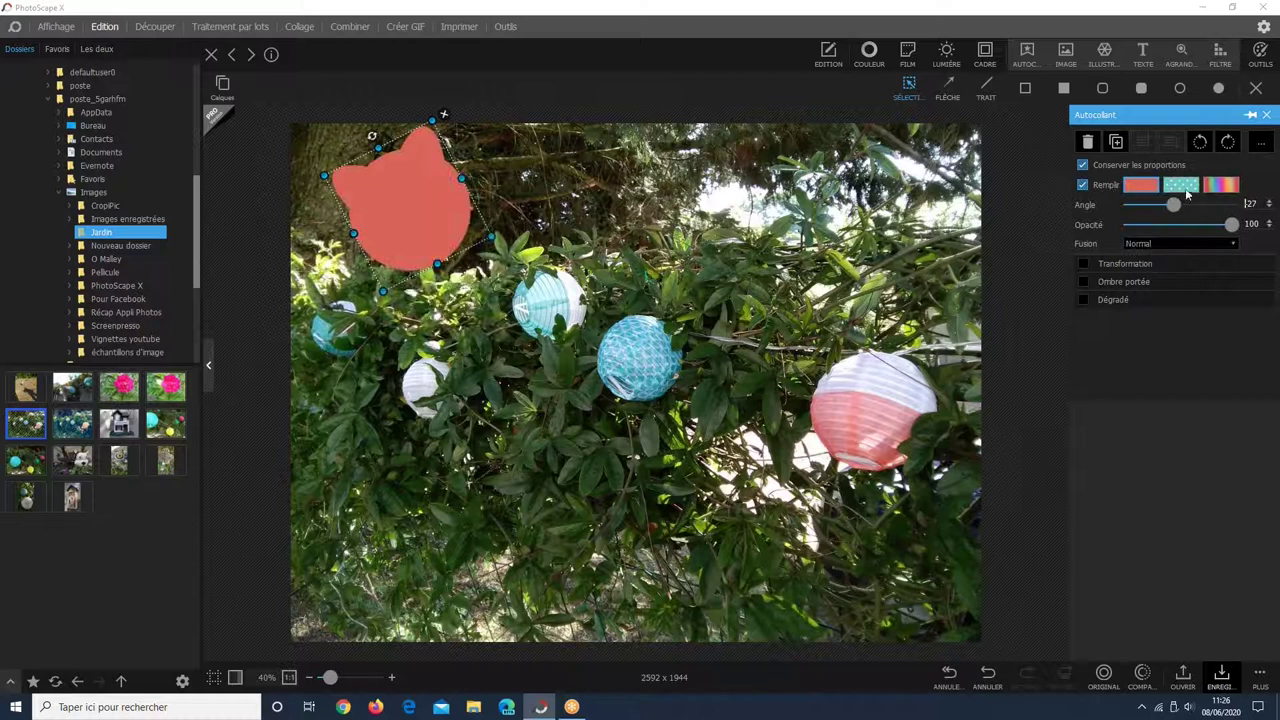
Try filling the cat sticker with the teal dotted pattern, then with the blurred vertical rainbow image.
click(1185, 188)
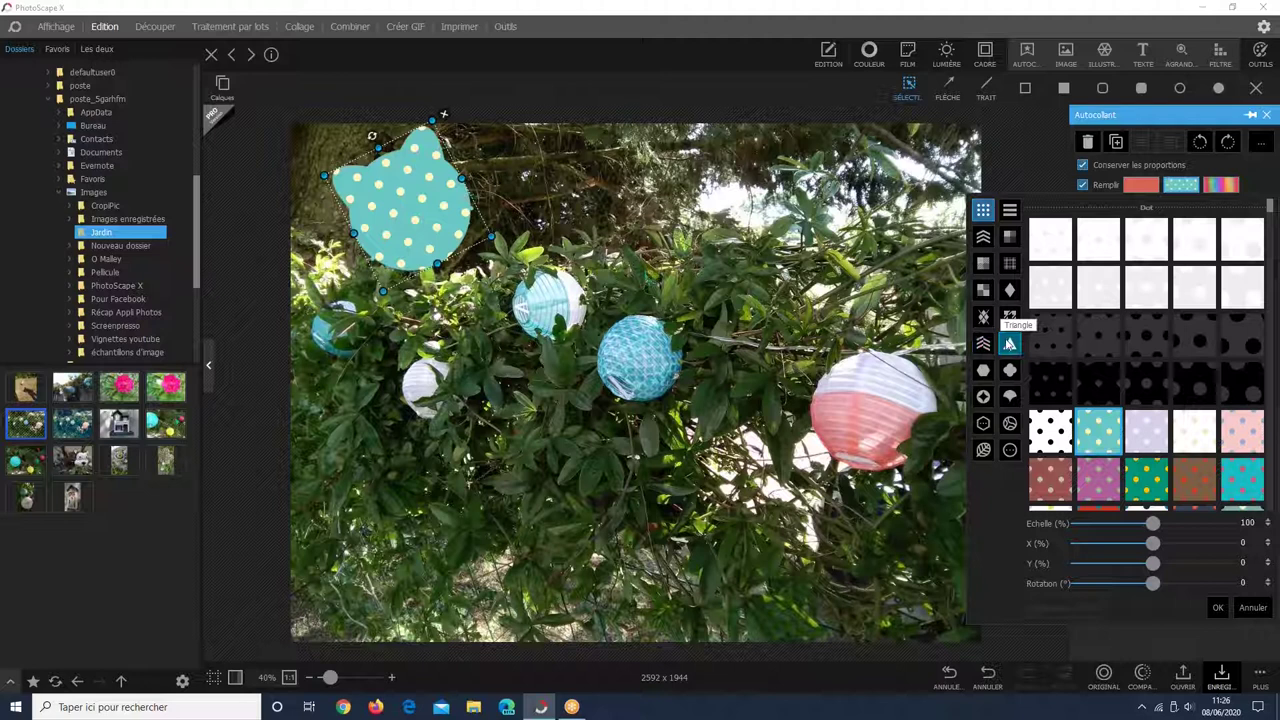
click(1224, 195)
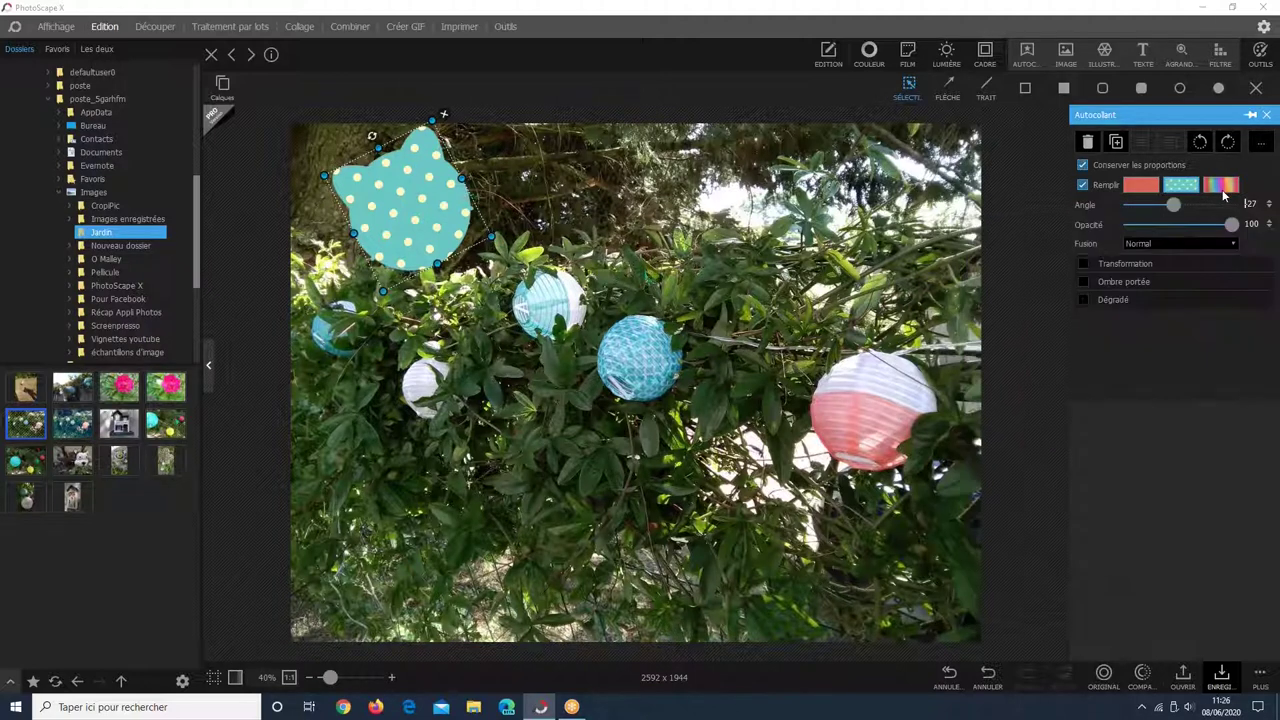
click(1222, 185)
click(1222, 185)
click(1222, 185)
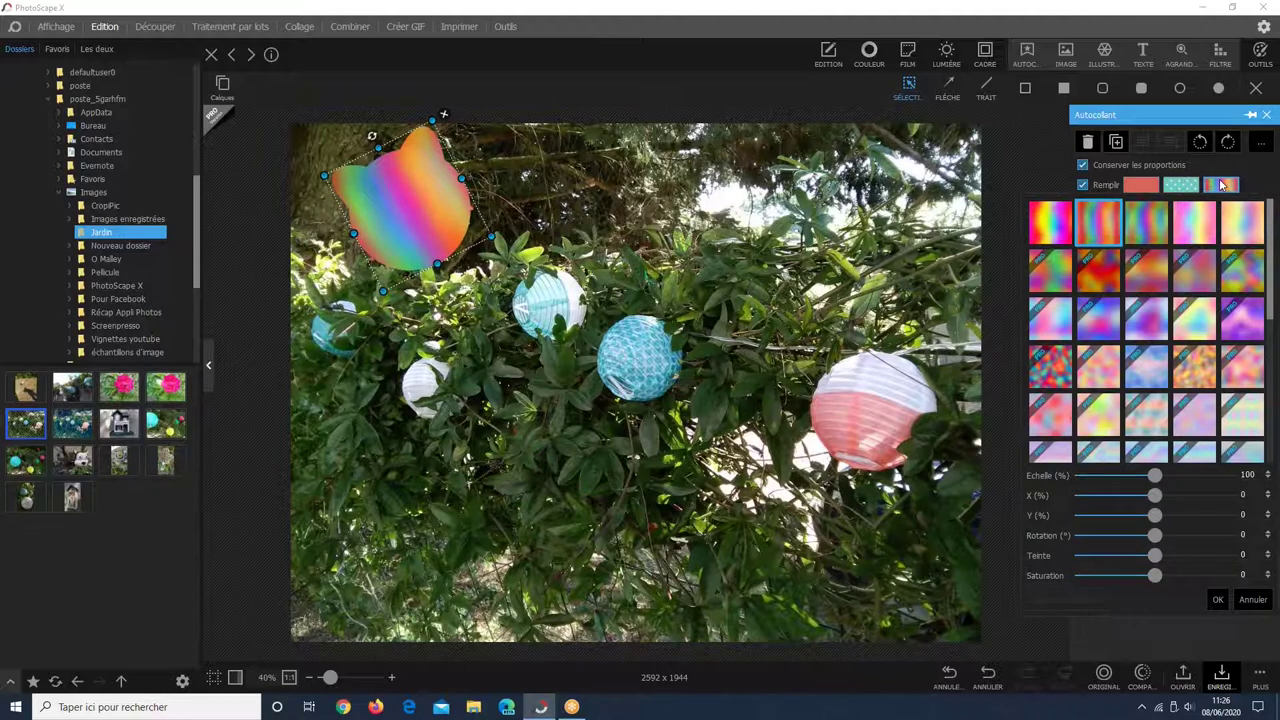
click(1222, 185)
Set the sticker's angle to -33 and its opacity to 62, and switch its fill back to coral red.
drag(1175, 205, 1156, 200)
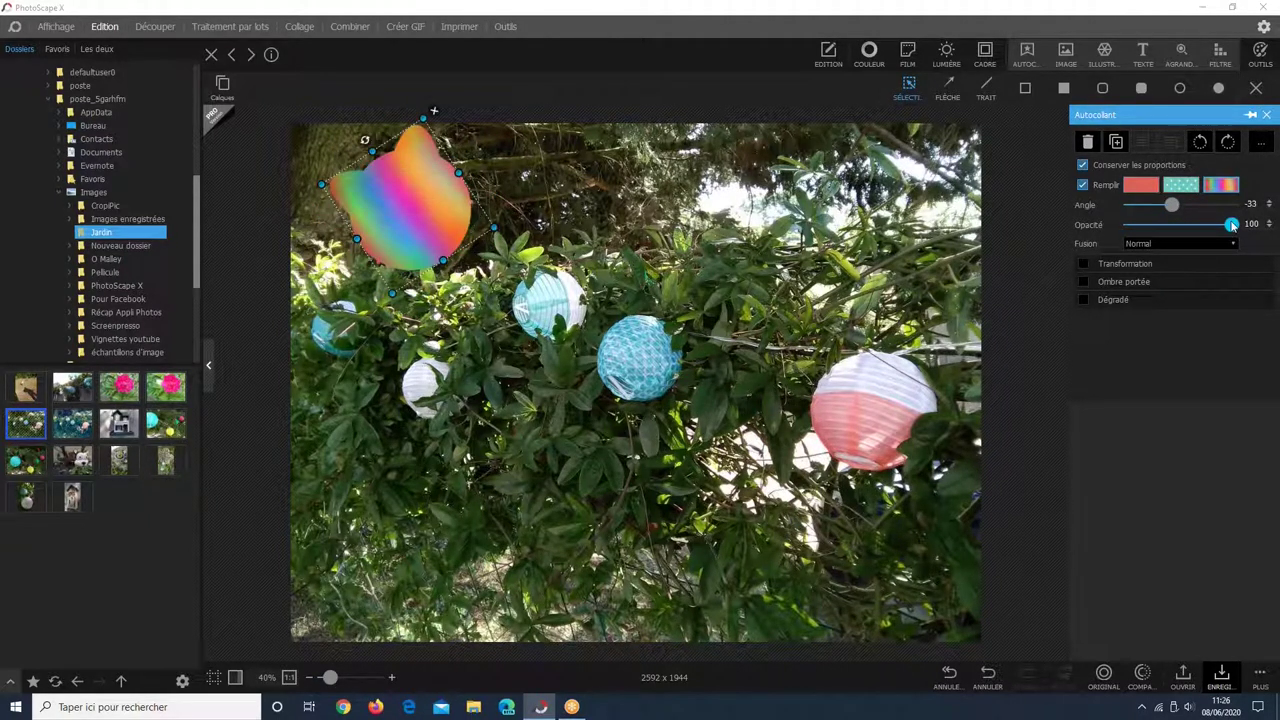
drag(1232, 225, 1177, 232)
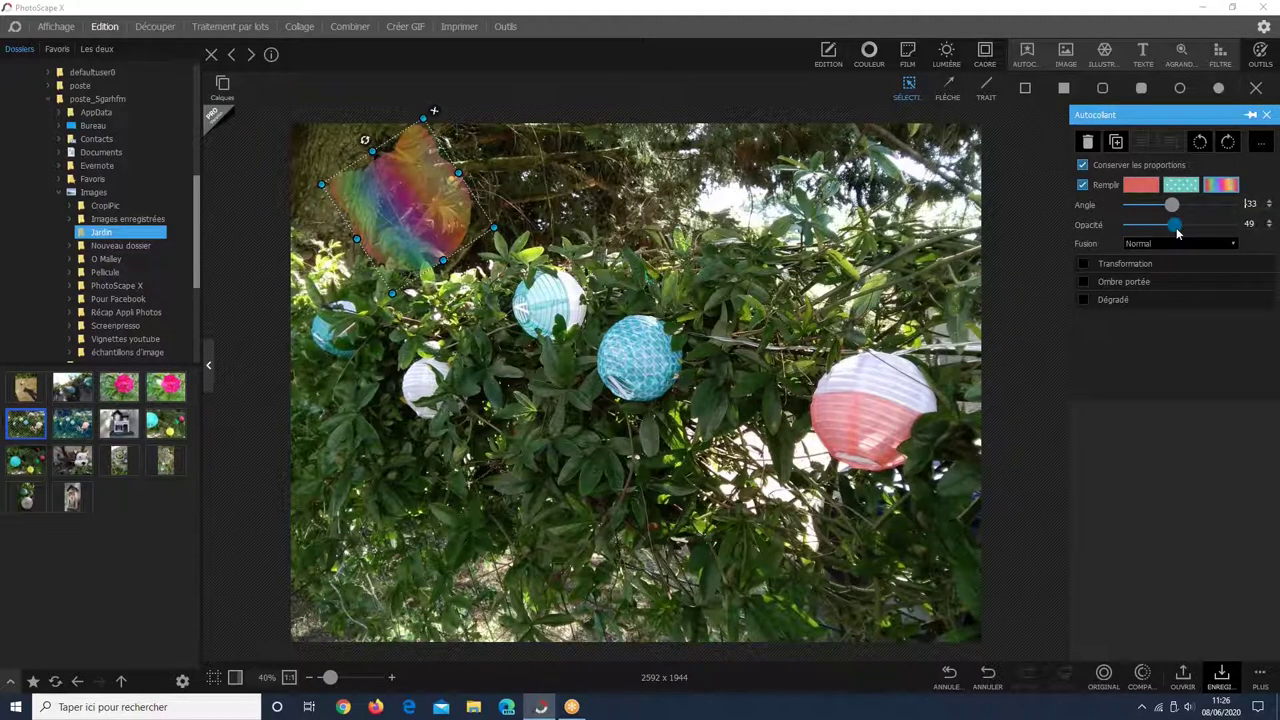
drag(1177, 232, 1189, 227)
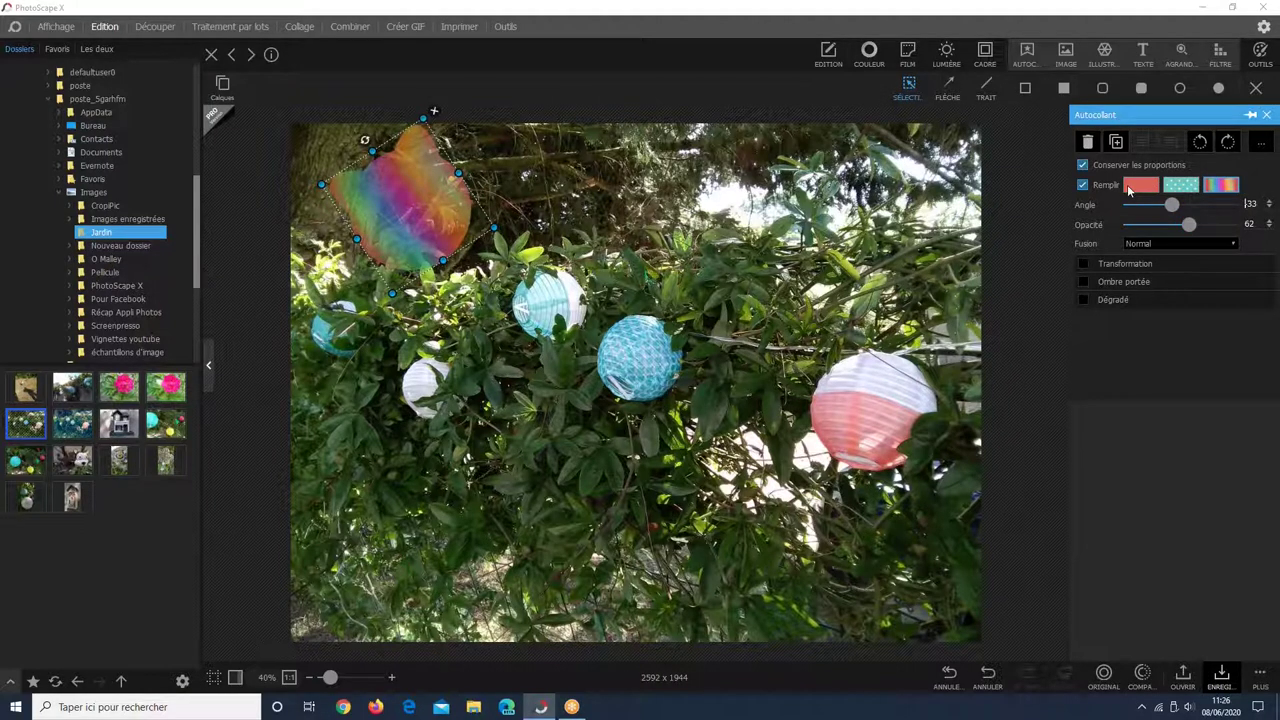
click(1130, 188)
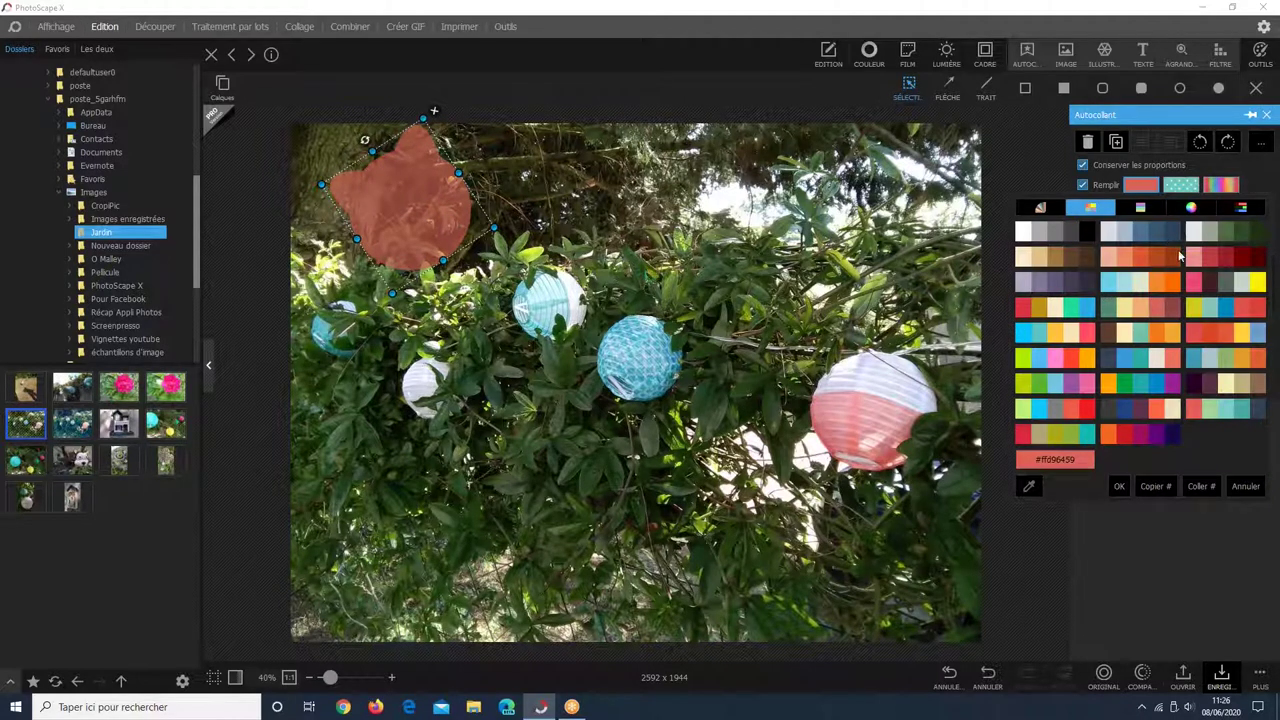
click(1159, 577)
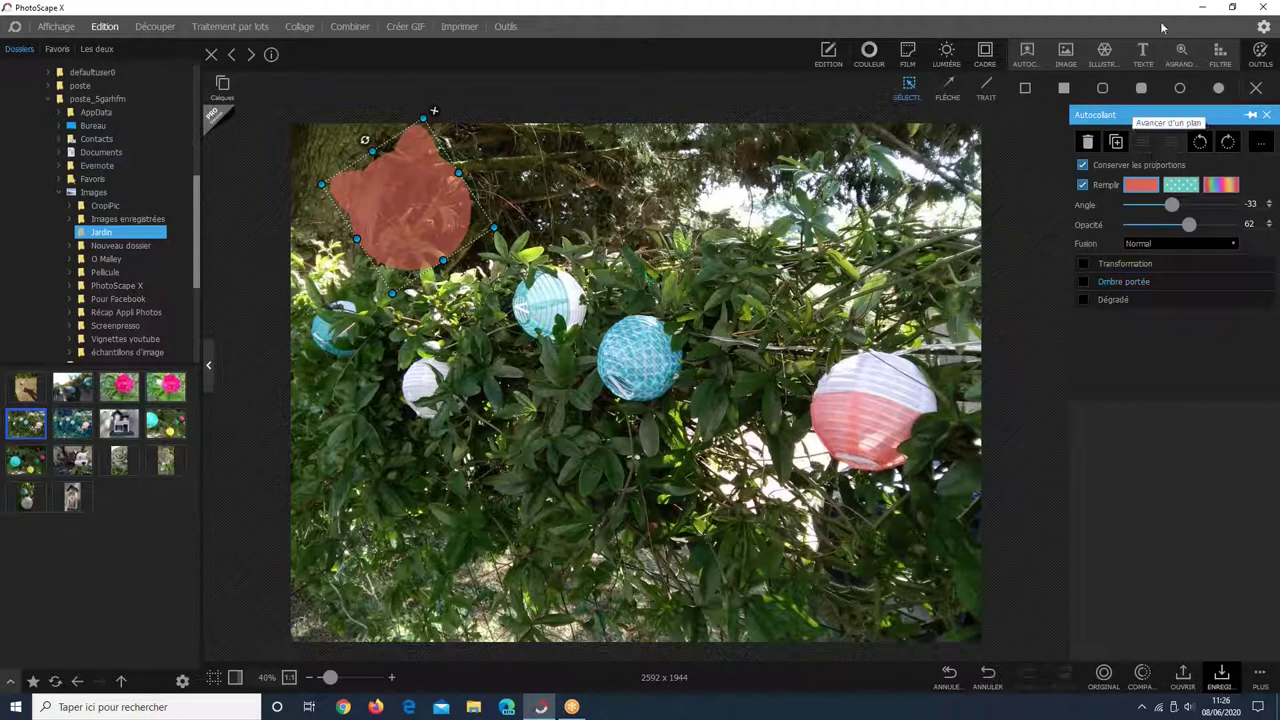
Try distorting the cat sticker's outline with Transformation, then cancel the distortion and turn the option off.
click(1156, 264)
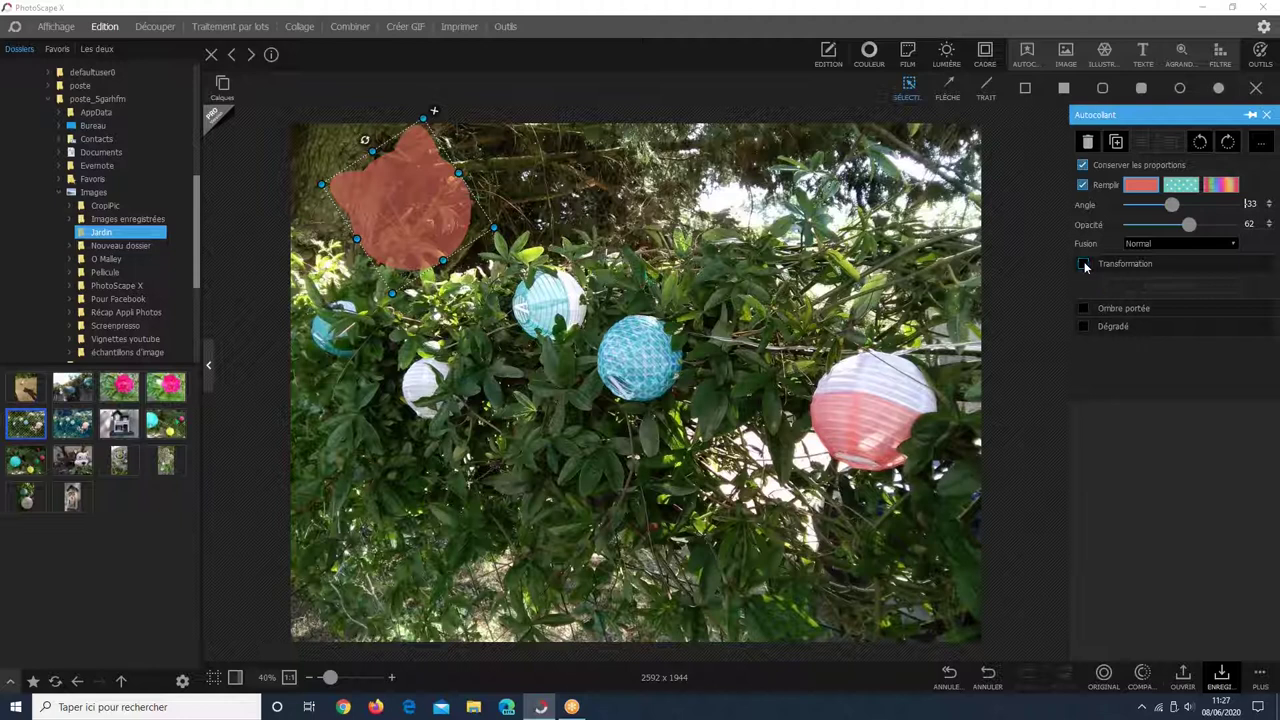
click(1083, 264)
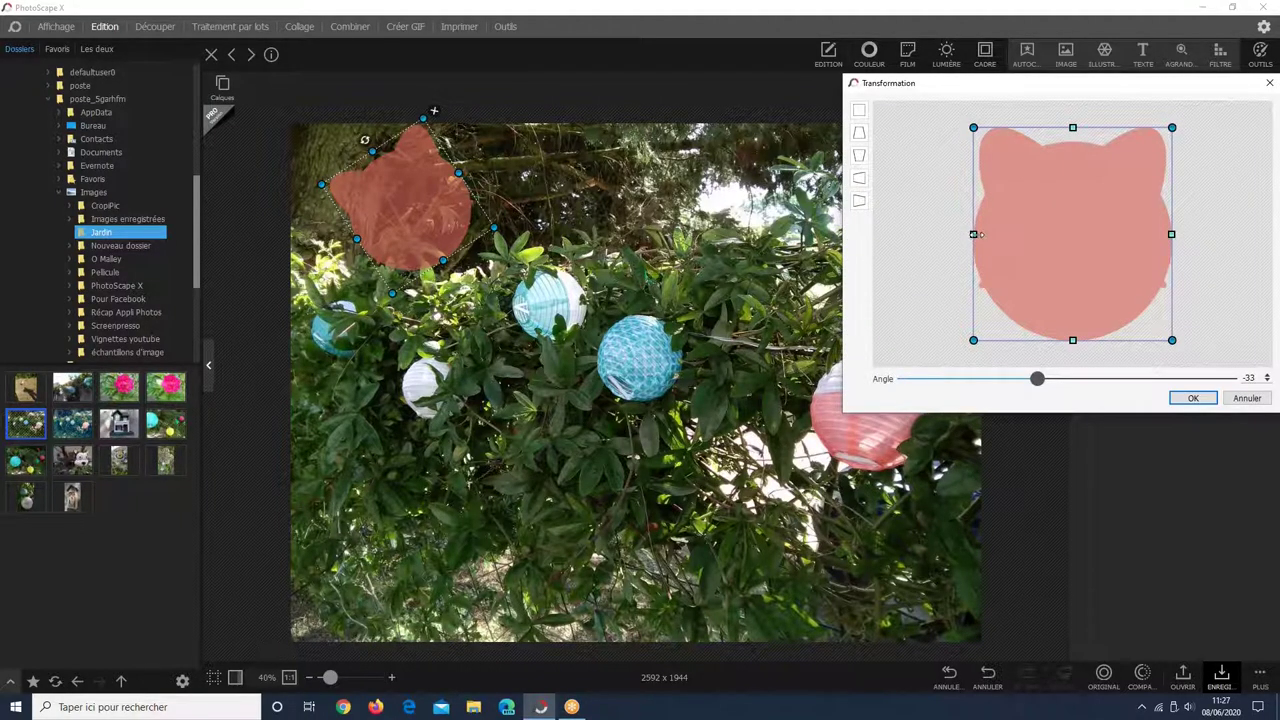
drag(976, 234, 940, 234)
drag(1070, 265, 1074, 382)
click(859, 177)
drag(941, 114, 968, 231)
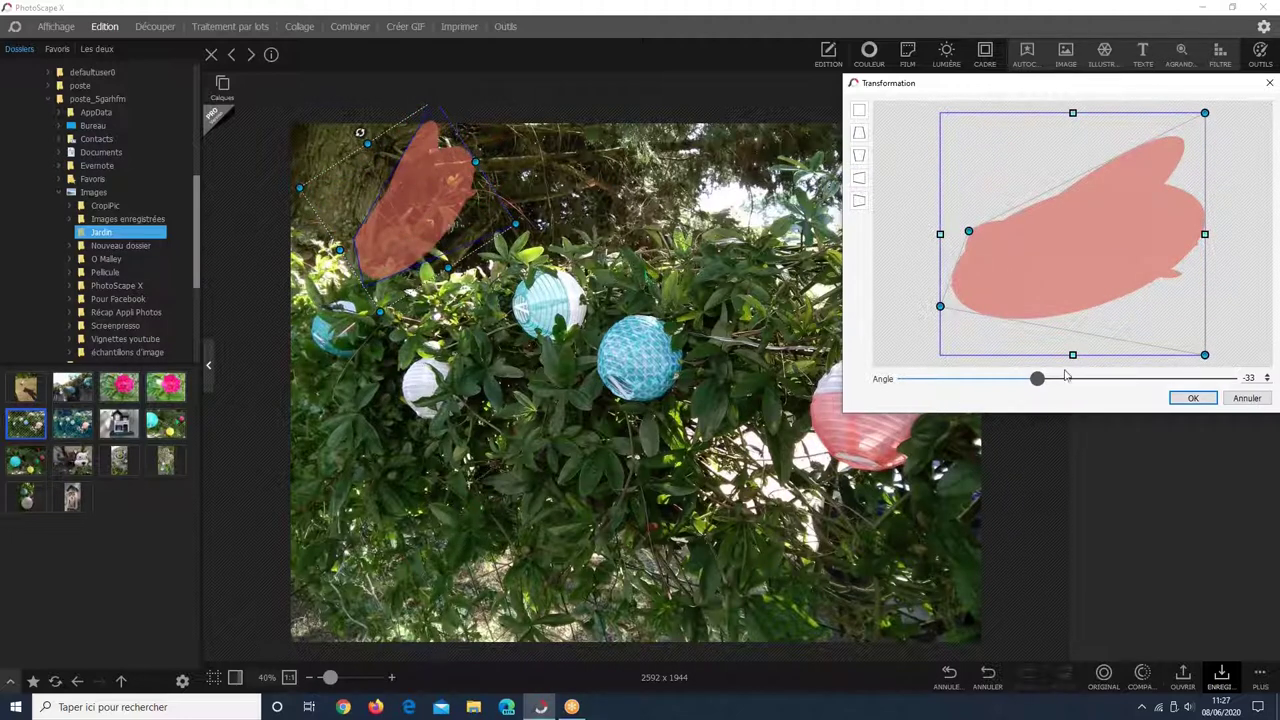
click(1252, 400)
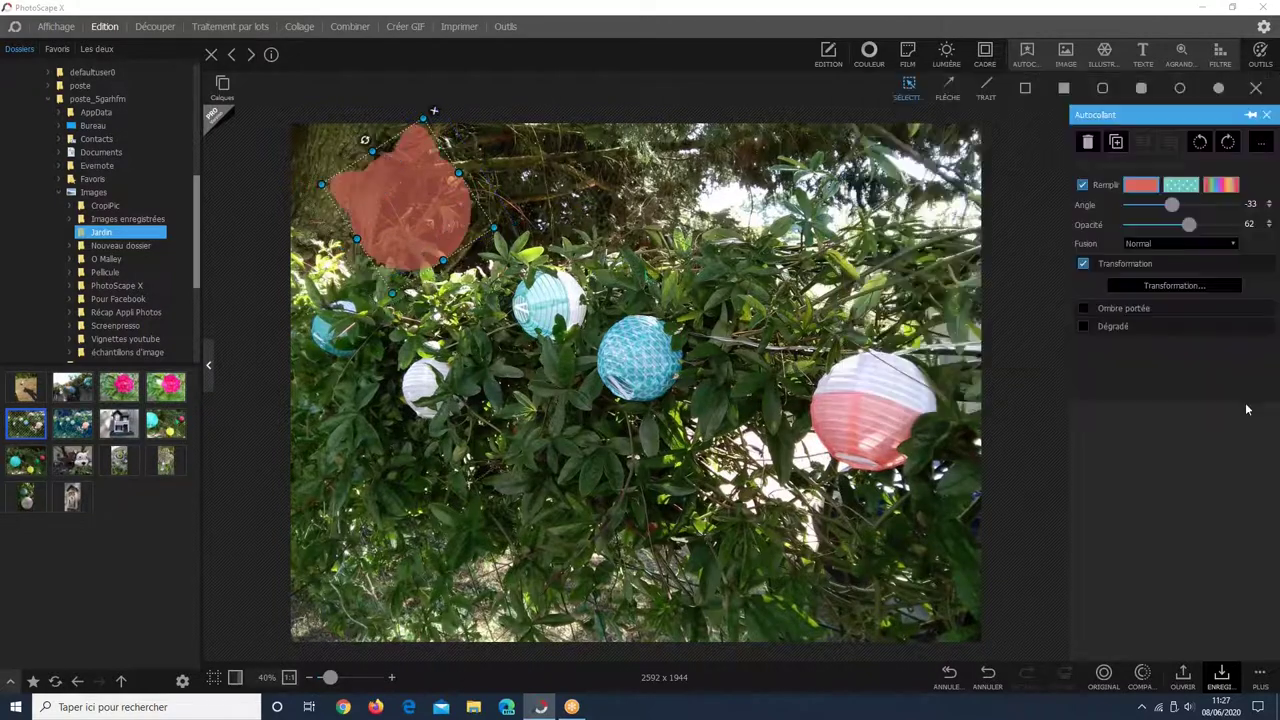
click(1083, 263)
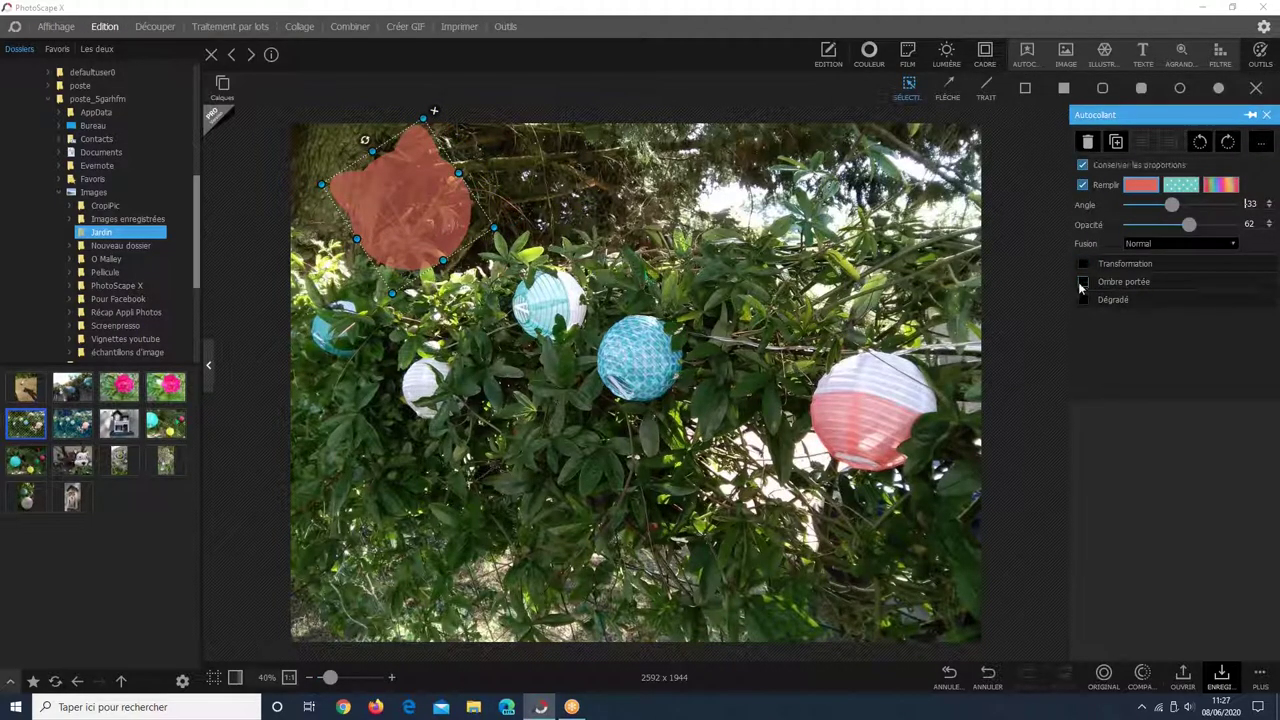
Enable the sticker's drop shadow, then move the sticker around the photo and leave it over the tree trunk.
click(1083, 282)
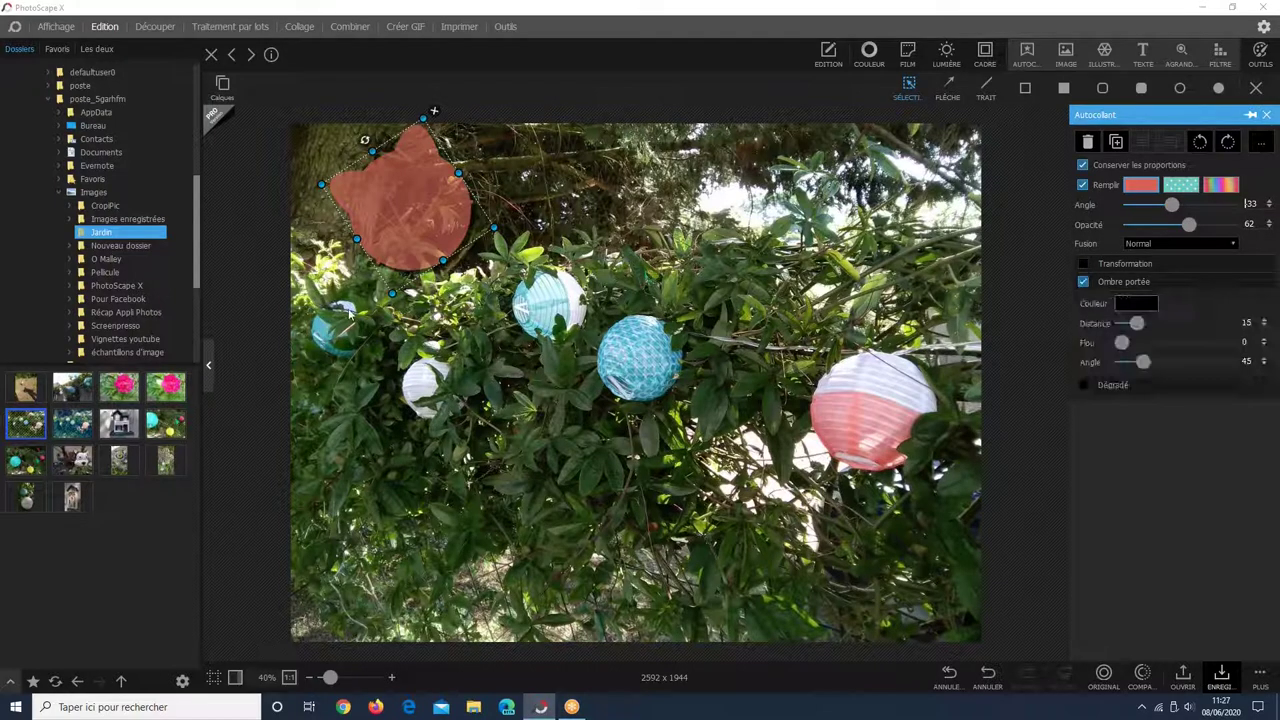
drag(434, 111, 551, 357)
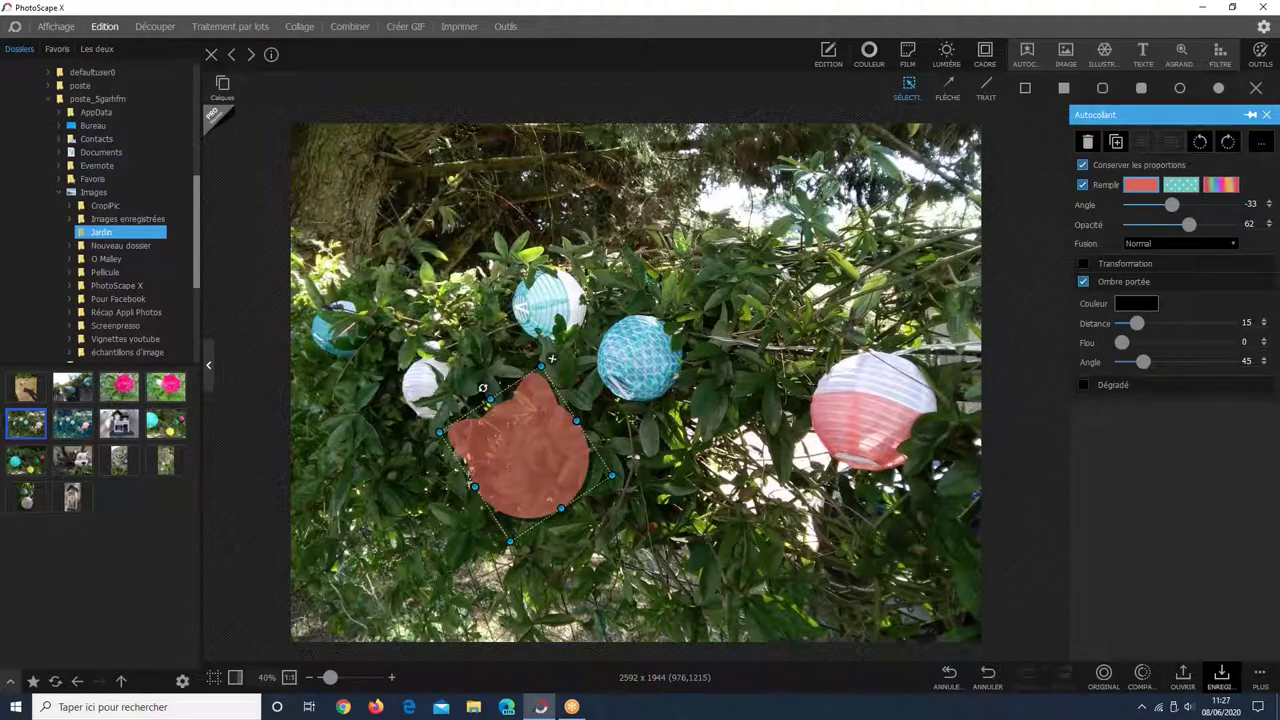
key(ctrl+z)
text(-)
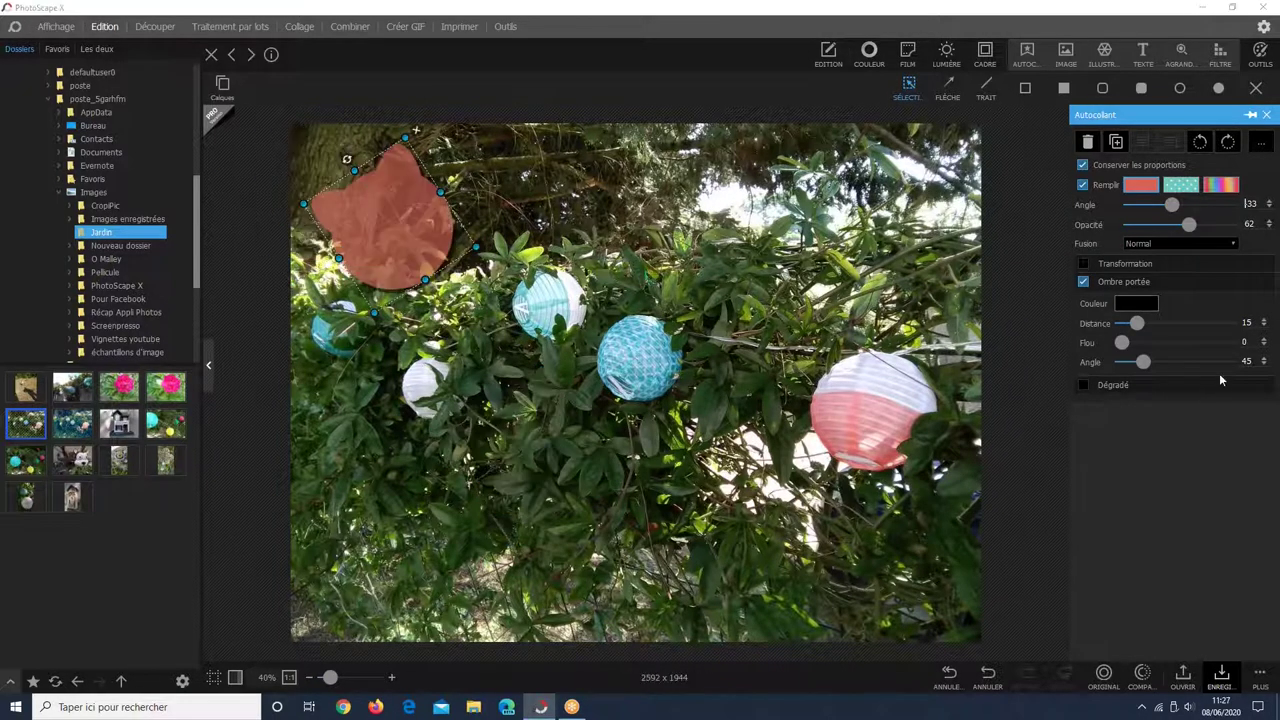
Colour the sticker's drop shadow bright yellow and set its distance to 20, blur to 48 and angle to 133.
click(1253, 401)
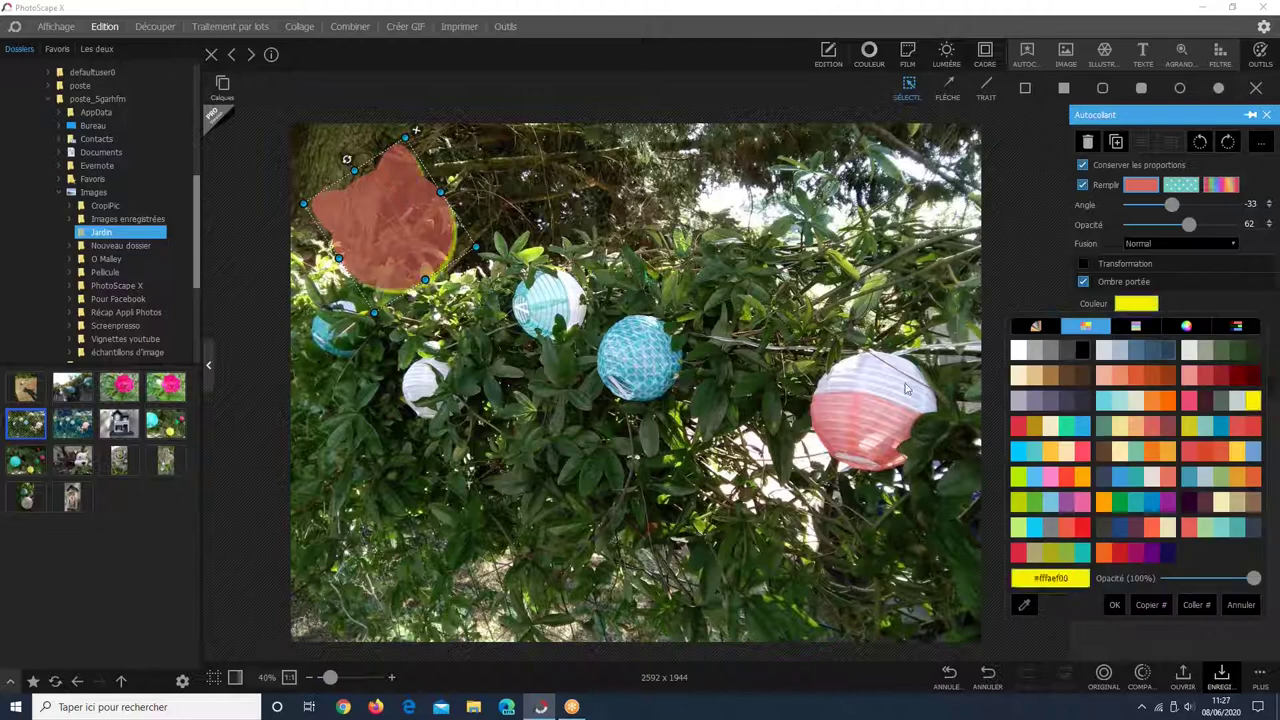
click(1114, 604)
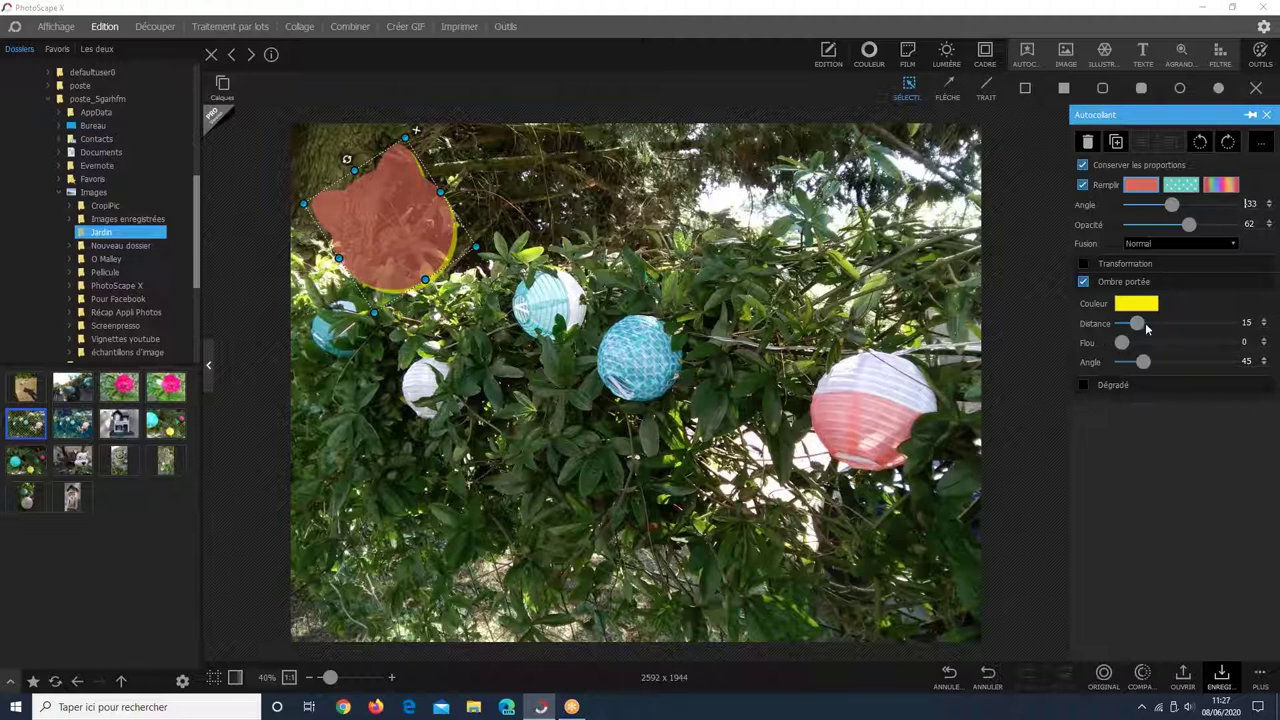
drag(1146, 329, 1178, 362)
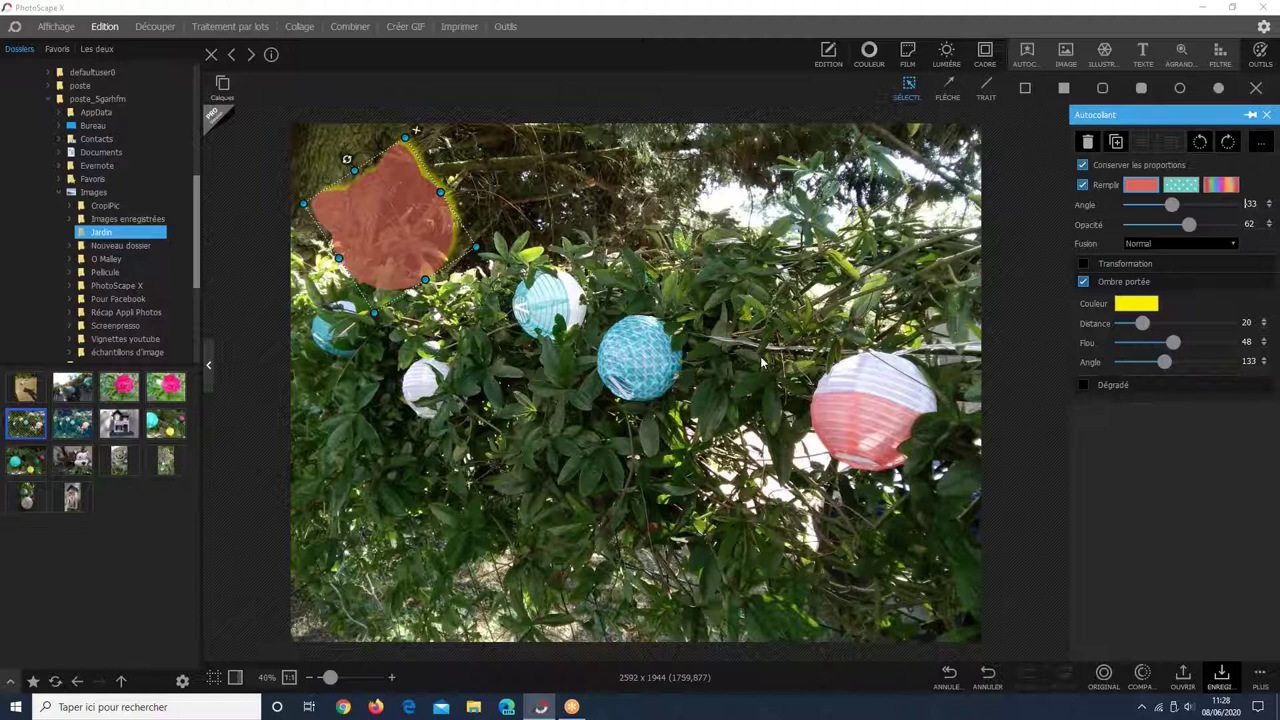
Enable a multicolour gradient on the cat sticker, try several presets and apply a pastel rainbow one.
click(1108, 386)
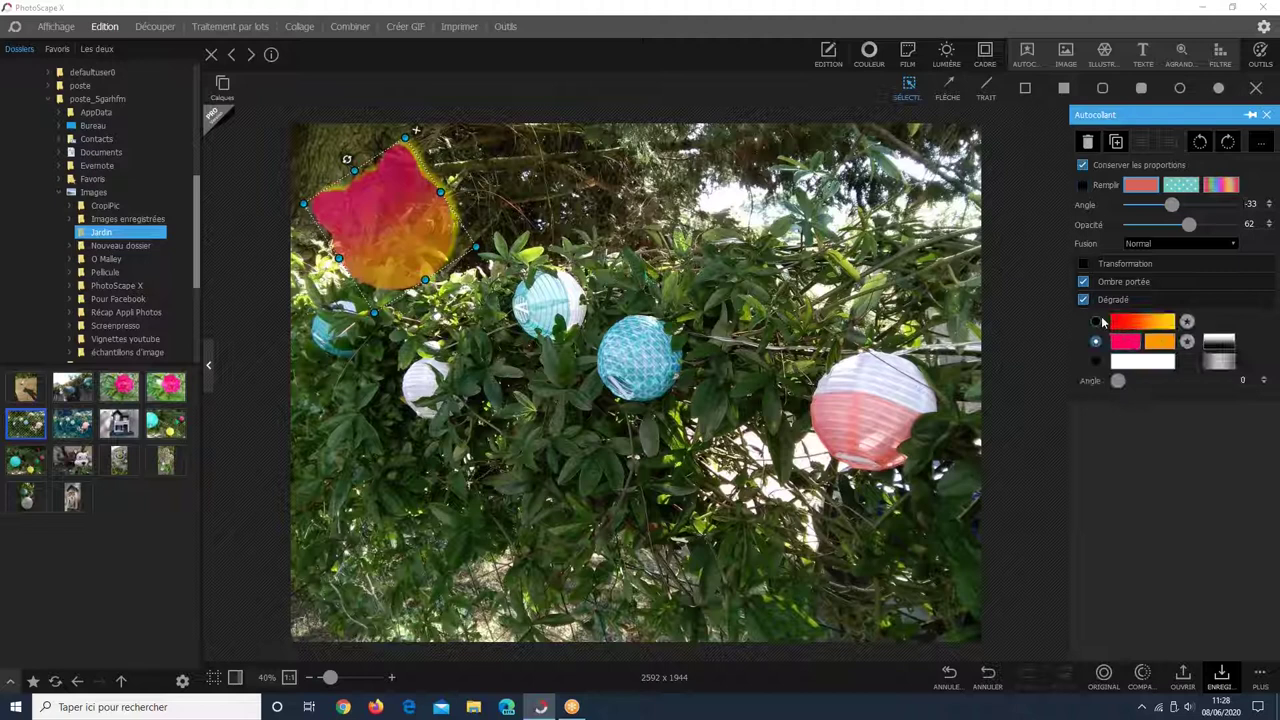
click(1097, 322)
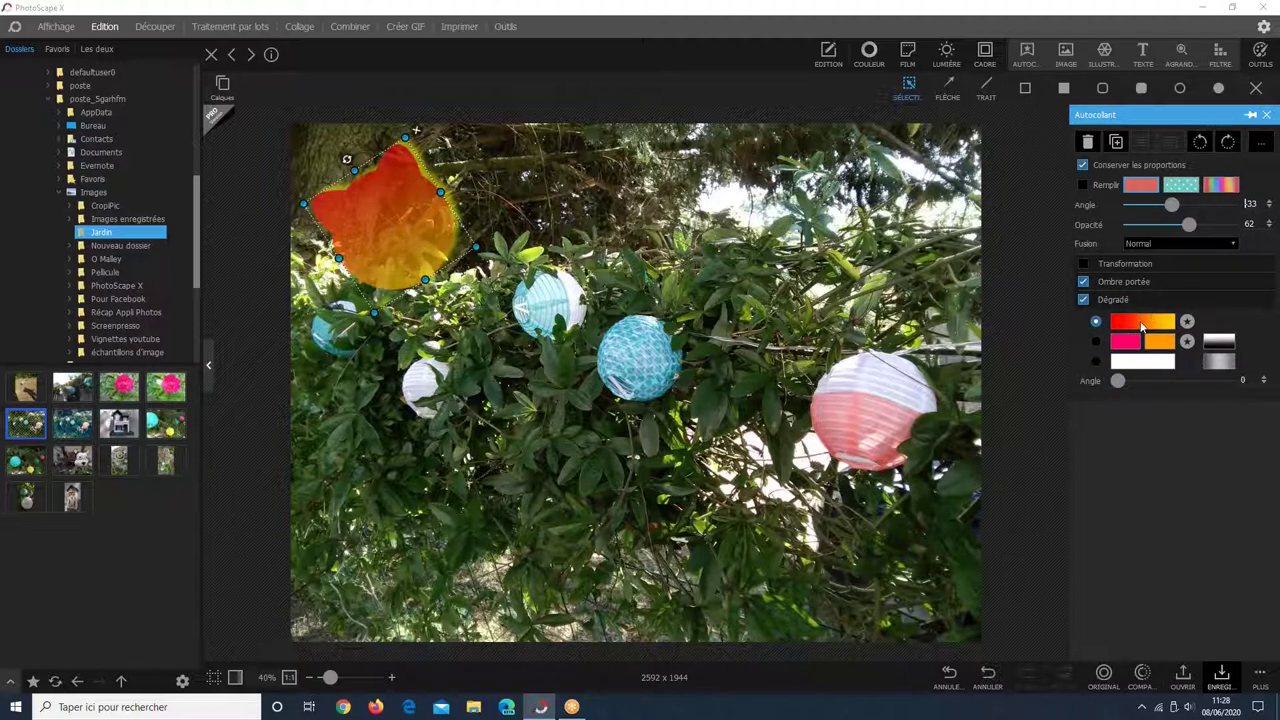
click(1143, 325)
click(1183, 410)
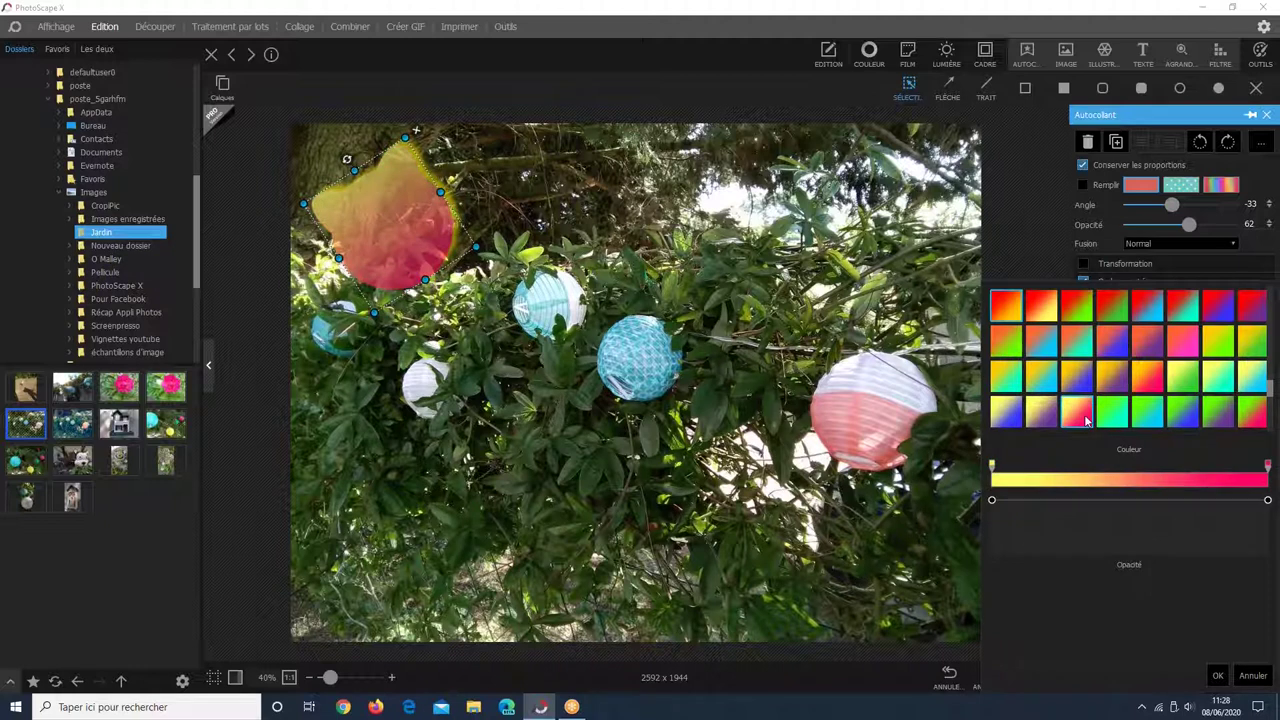
scroll(1100, 387, down, 1)
scroll(1100, 385, down, 2)
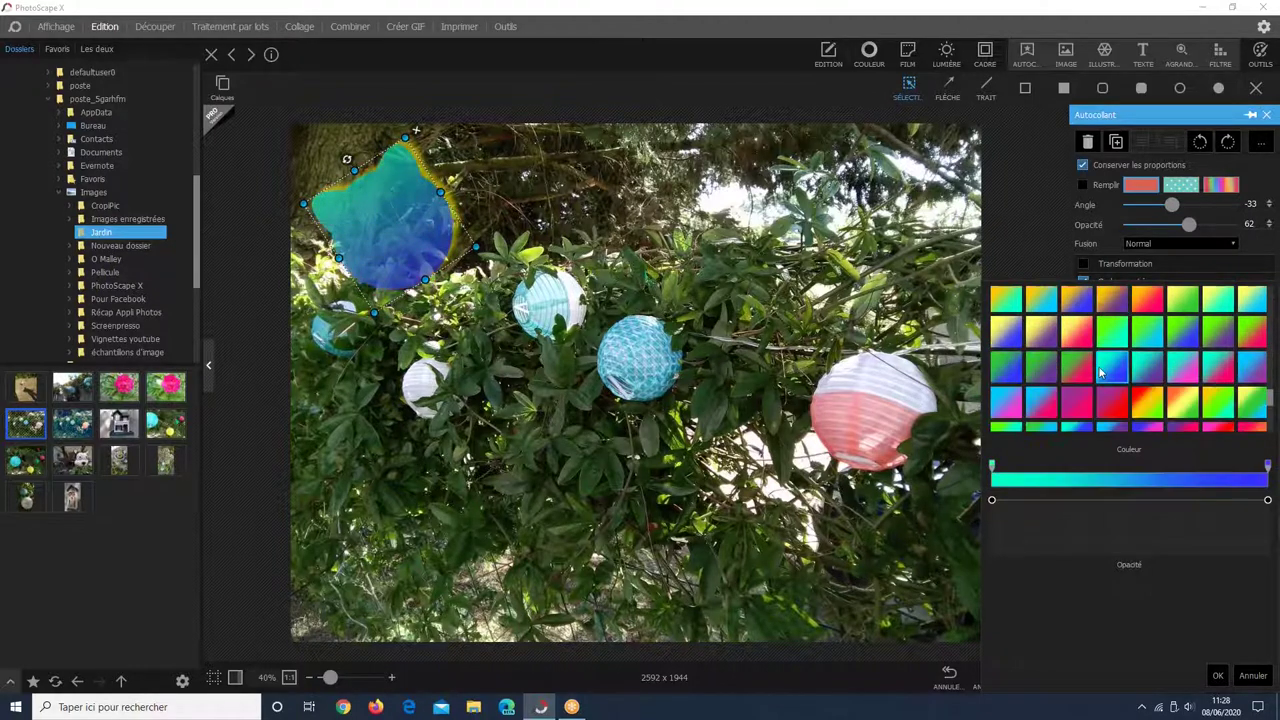
scroll(1100, 375, down, 3)
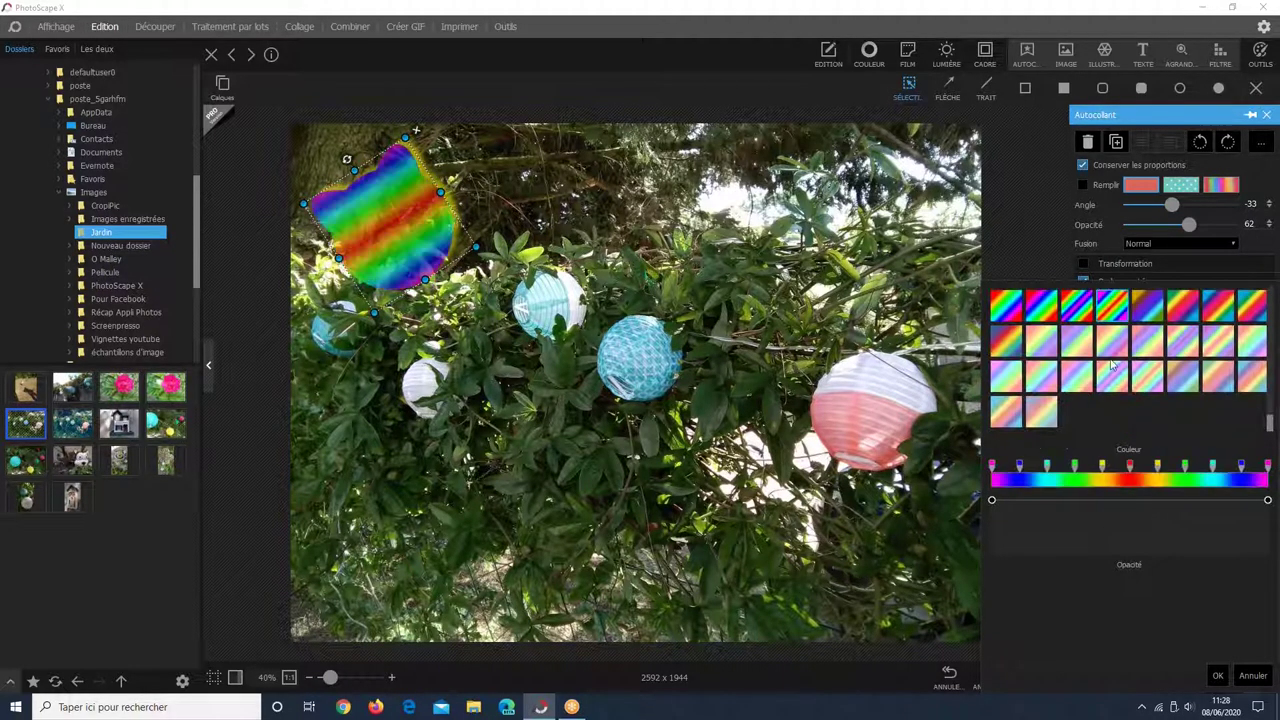
click(1113, 369)
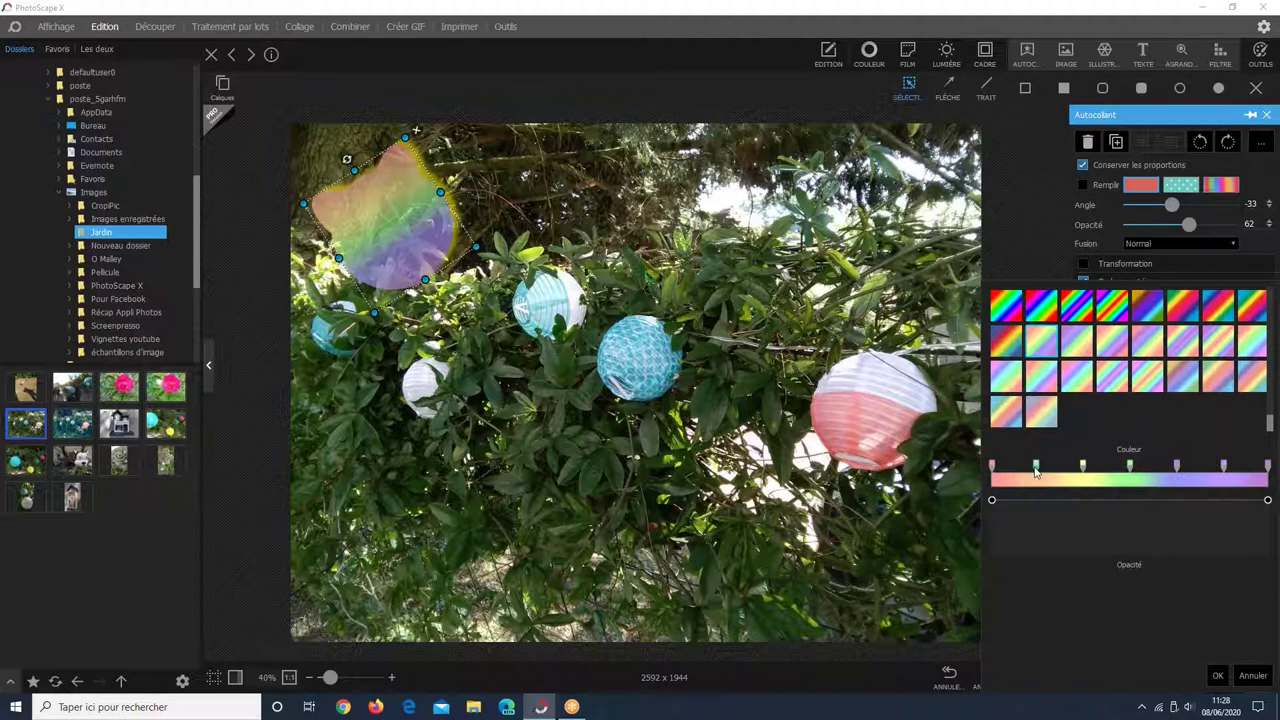
Try moving a colour stop of the pastel gradient to position 60, then close the gradient editor and reselect the cat sticker.
click(1036, 467)
drag(1036, 467, 1157, 467)
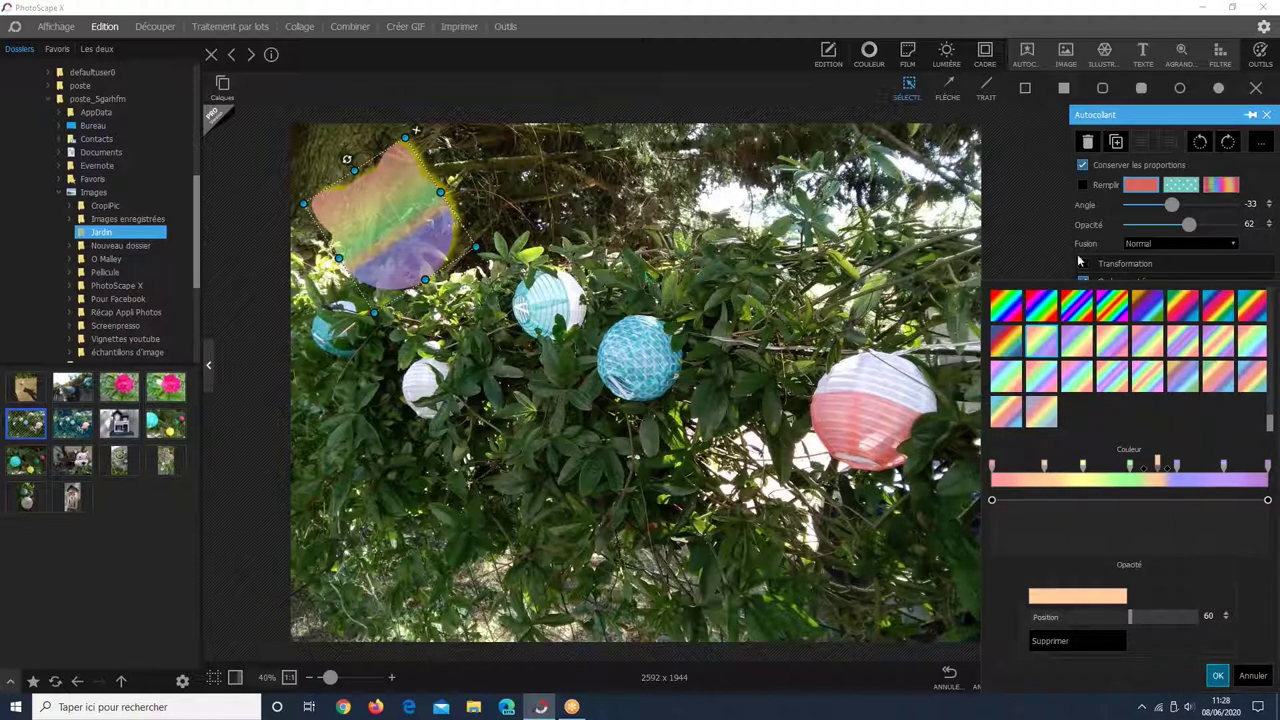
click(1012, 246)
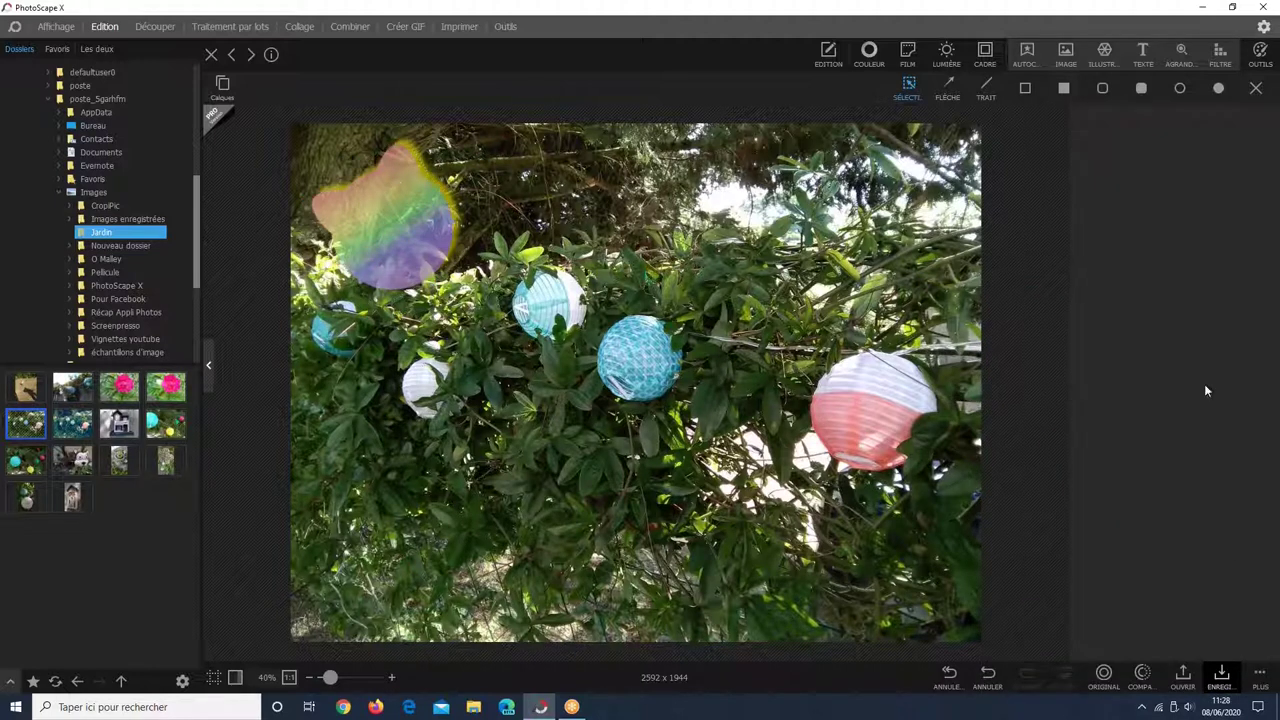
click(397, 214)
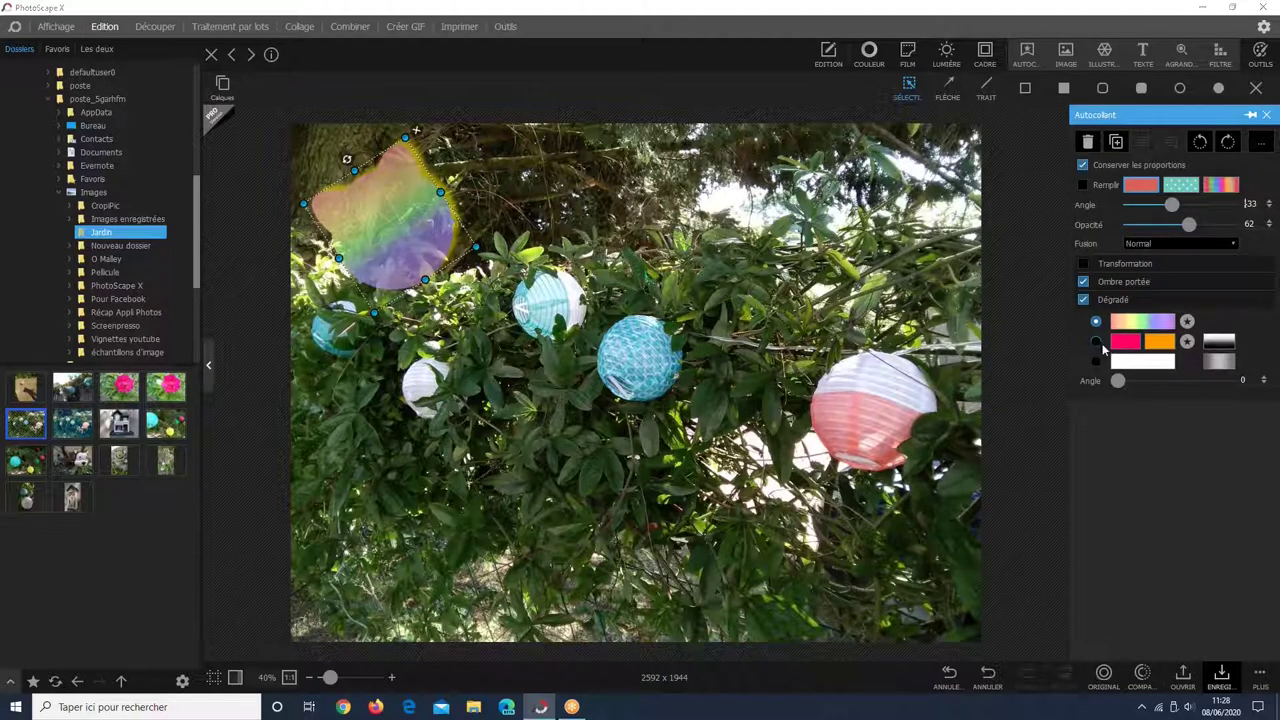
Switch the cat sticker to a two-colour gradient and set its colours to slate blue and bright yellow.
click(1097, 342)
click(1127, 345)
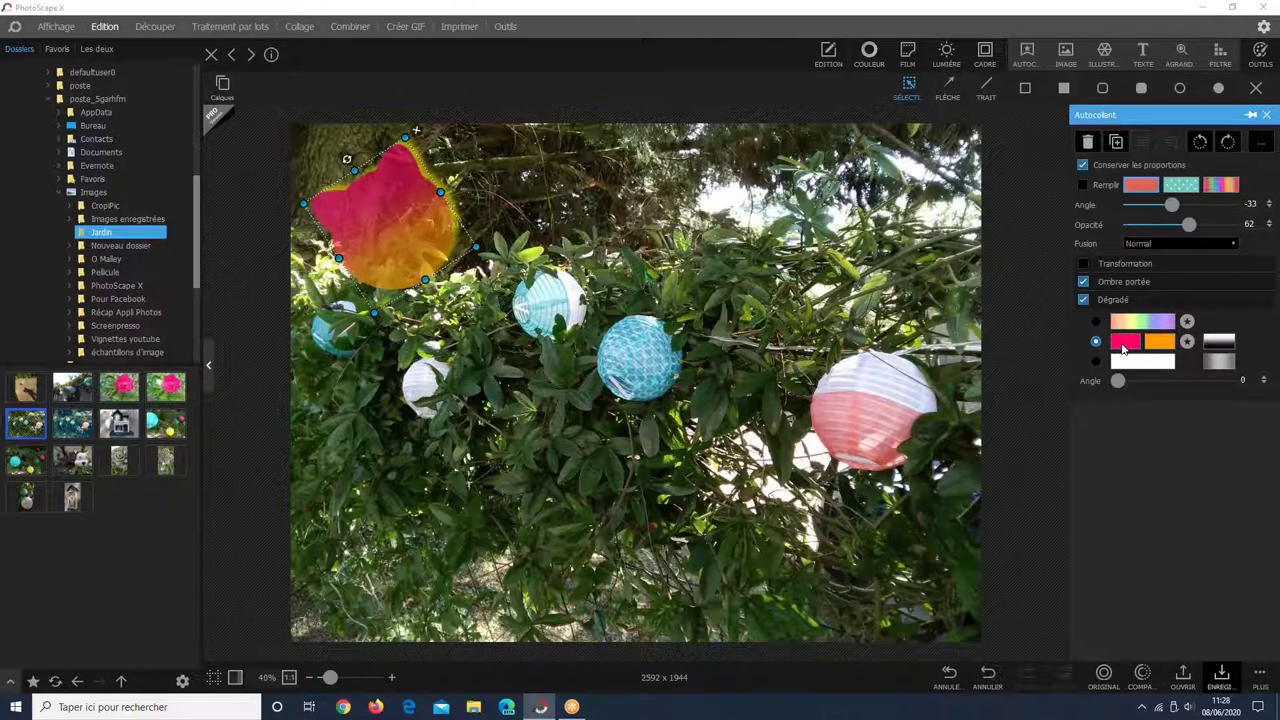
click(1124, 345)
click(1110, 507)
click(1123, 393)
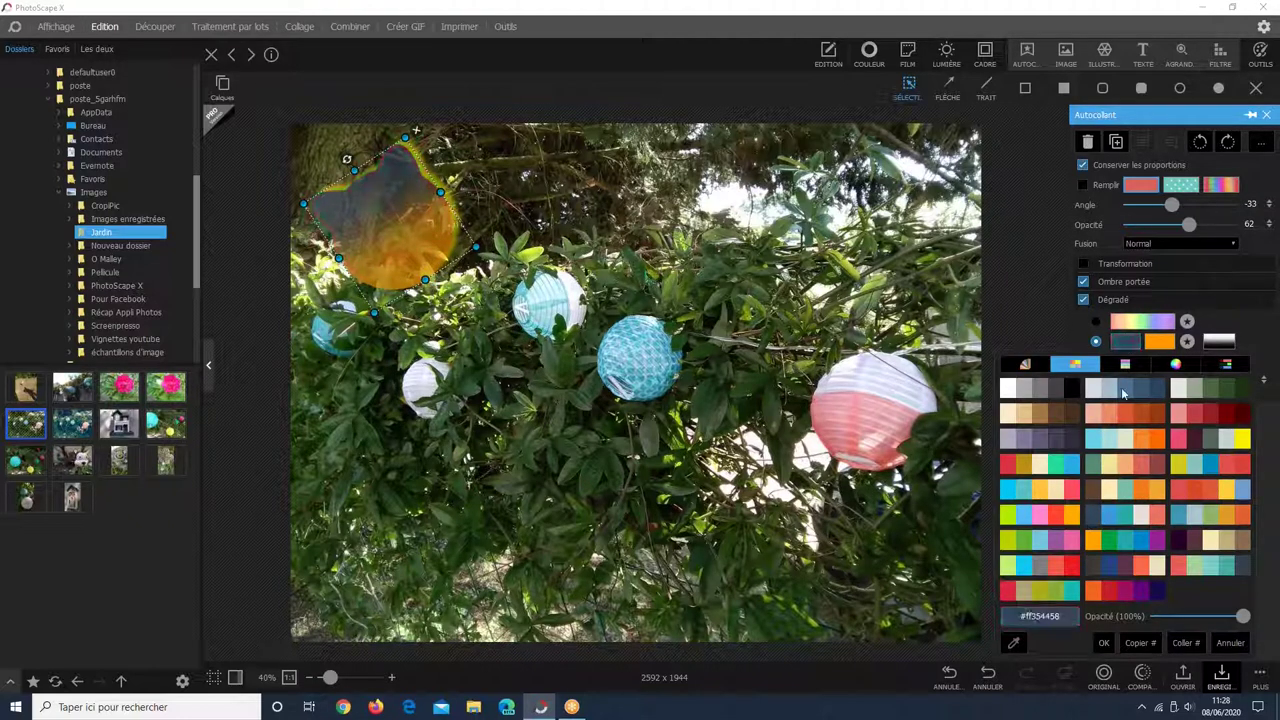
click(1241, 437)
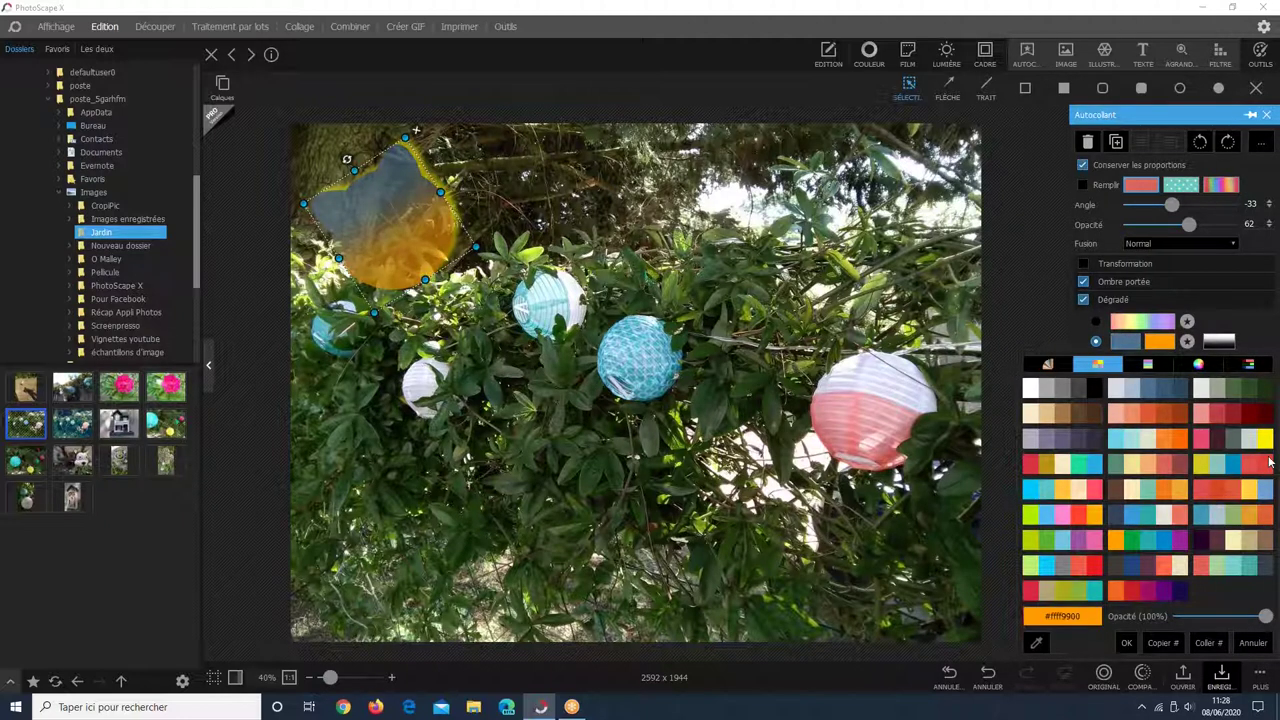
click(390, 227)
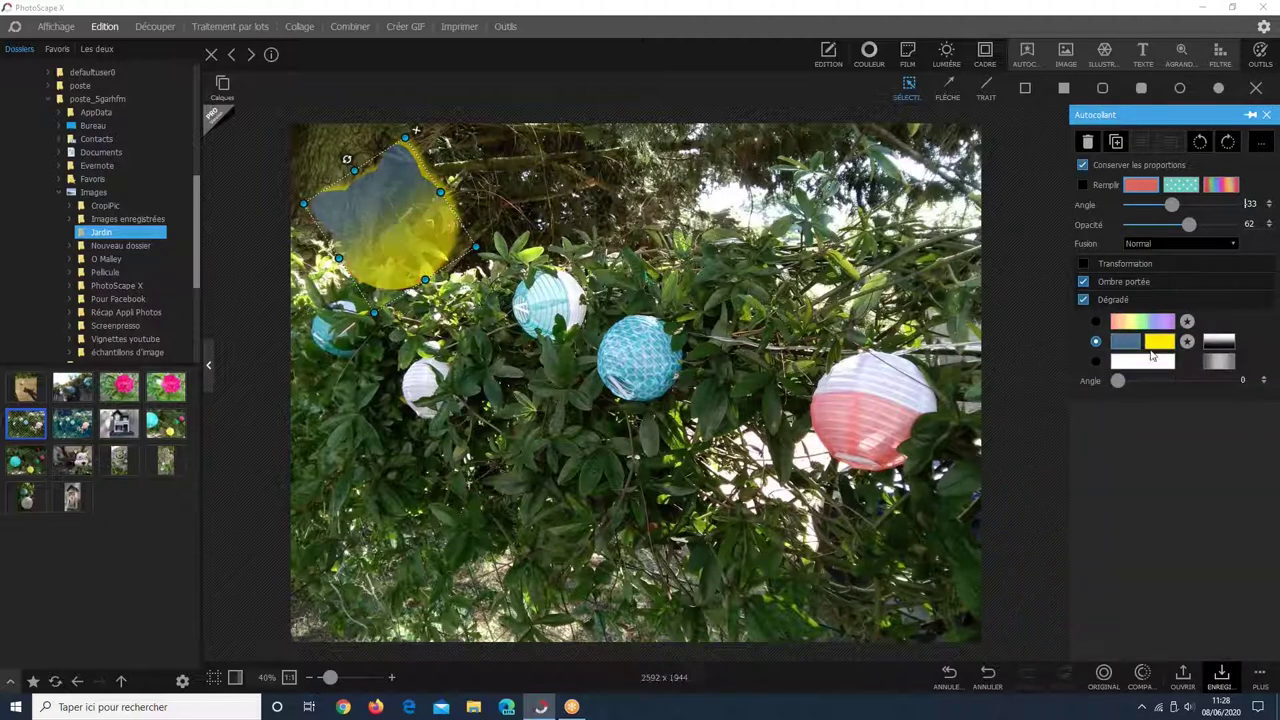
Try the single-colour white gradient on the cat sticker, then open and close its colour palette.
click(1097, 363)
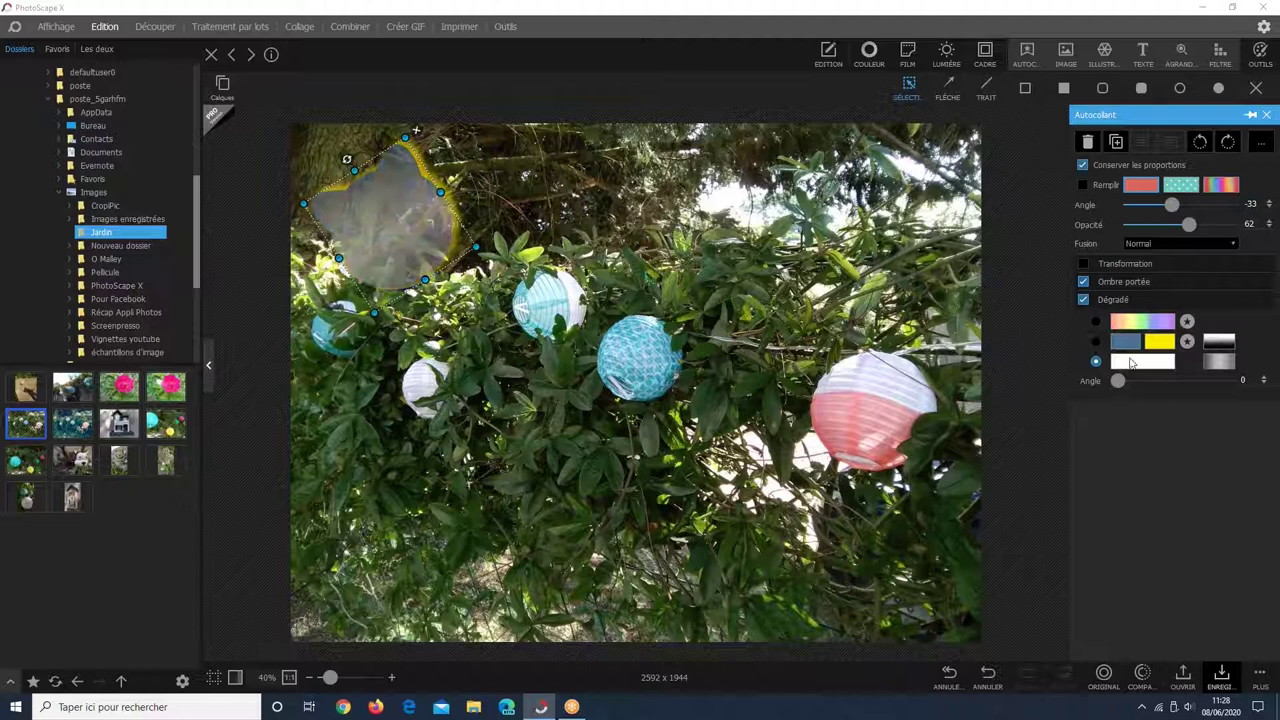
click(1131, 363)
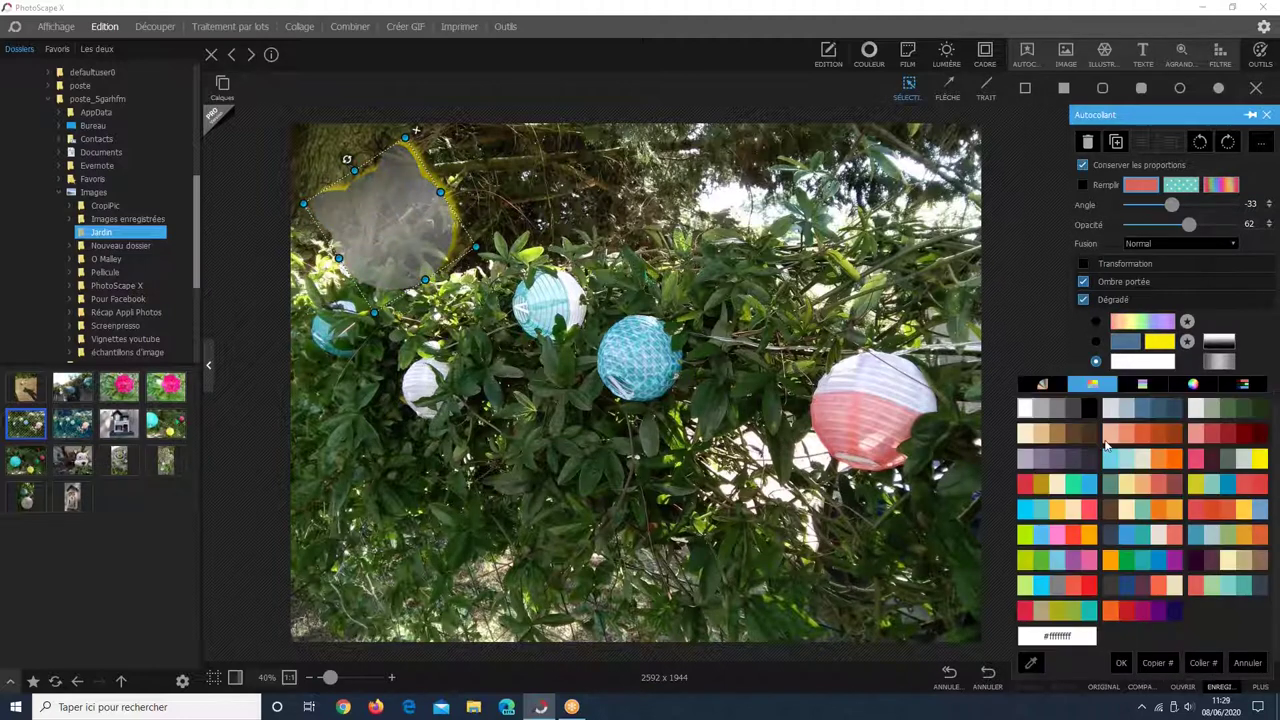
click(1248, 337)
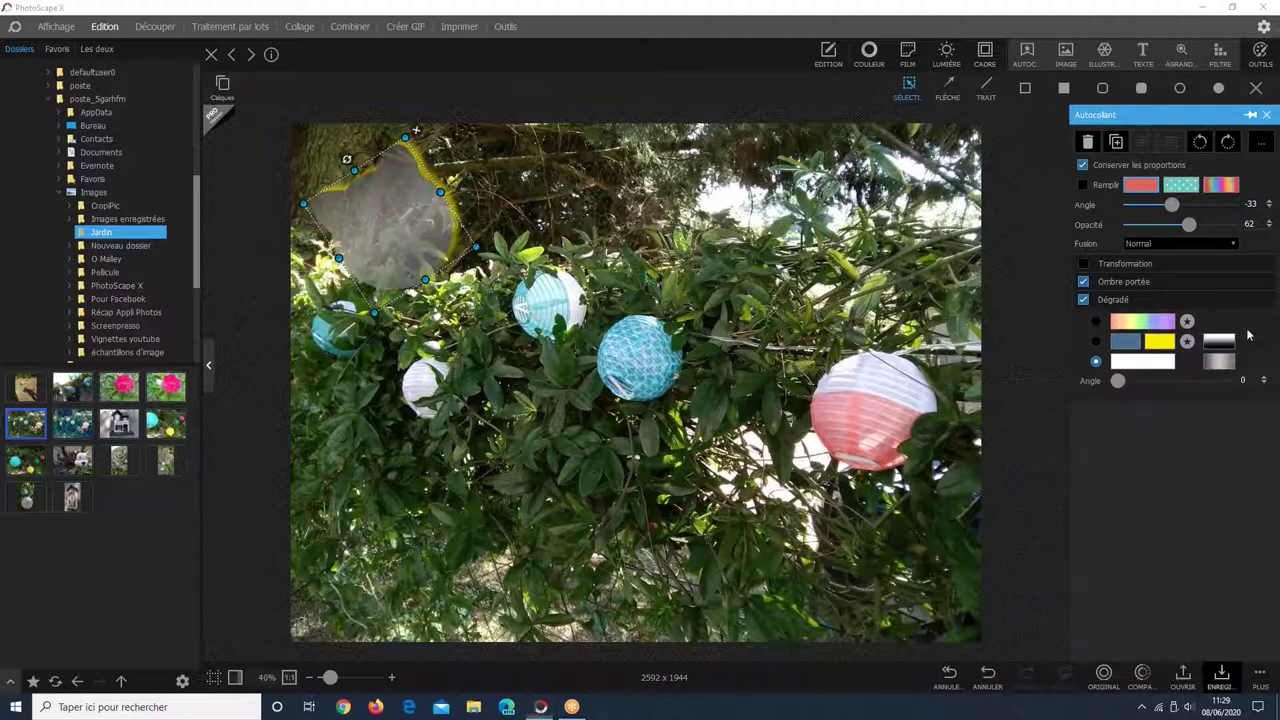
Give the blue and yellow gradient a narrow central band style and set its angle to 48.
click(1218, 341)
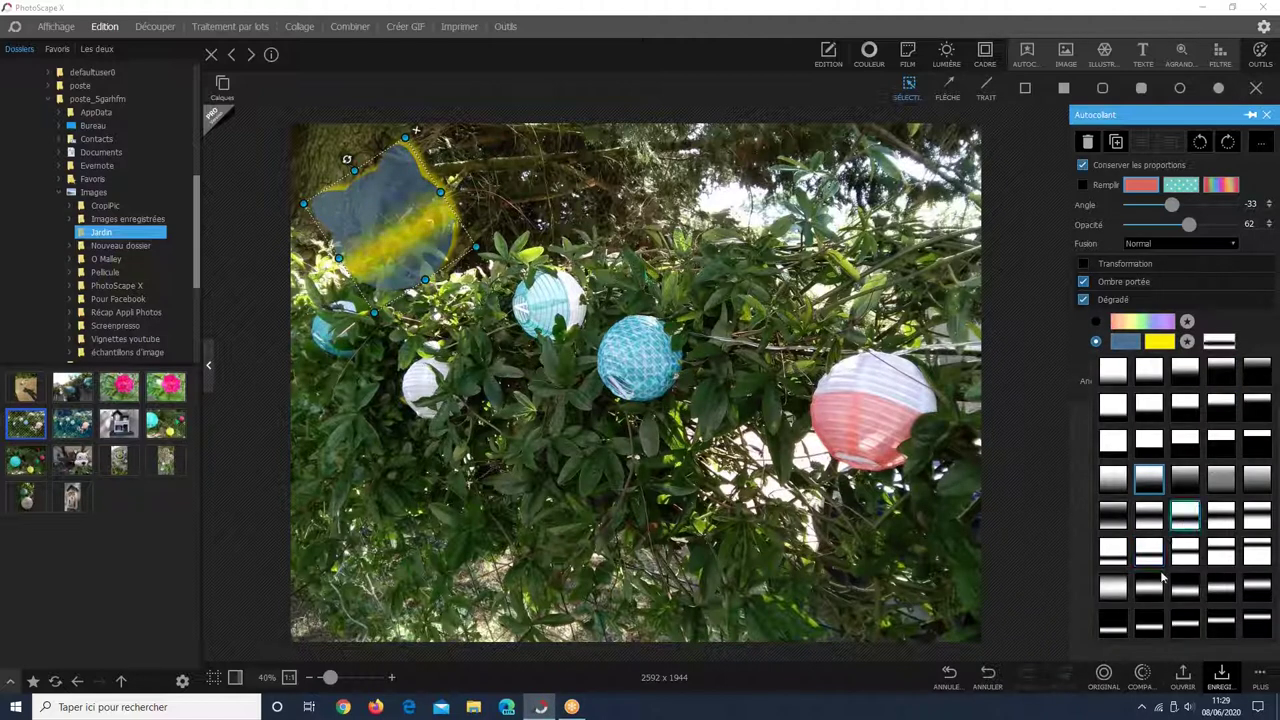
click(1150, 549)
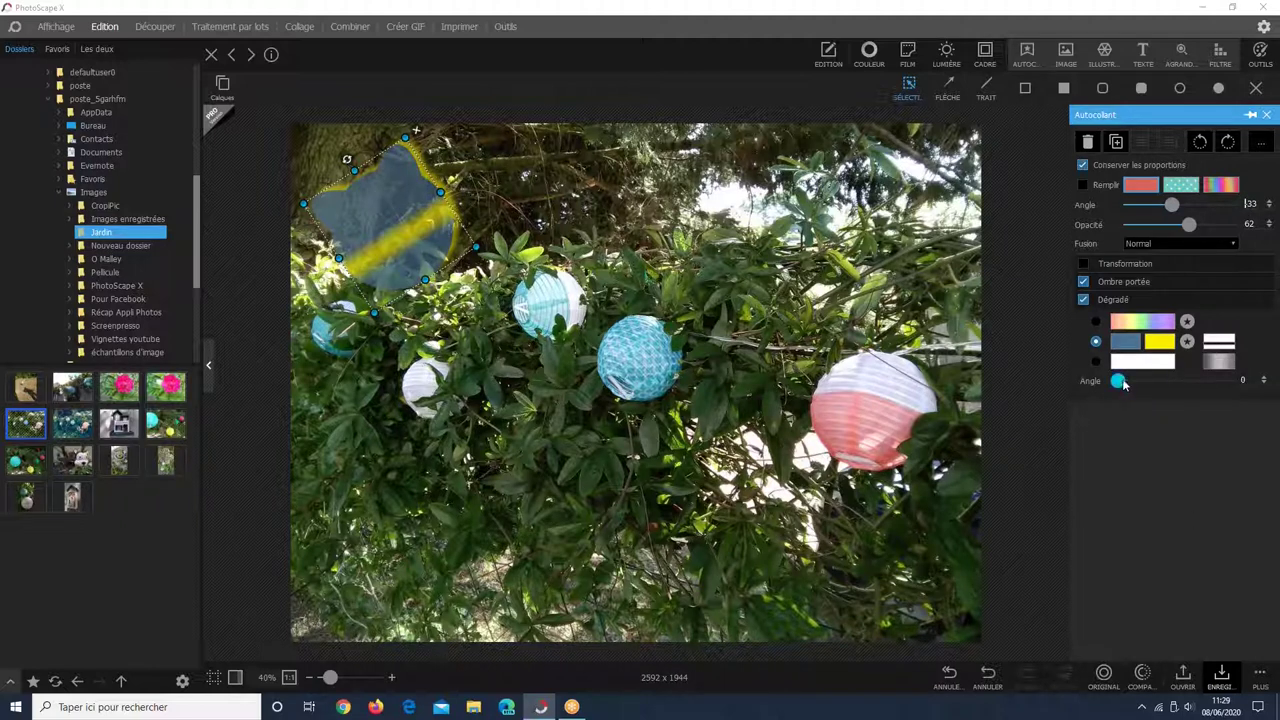
click(1118, 381)
drag(1152, 384, 1132, 384)
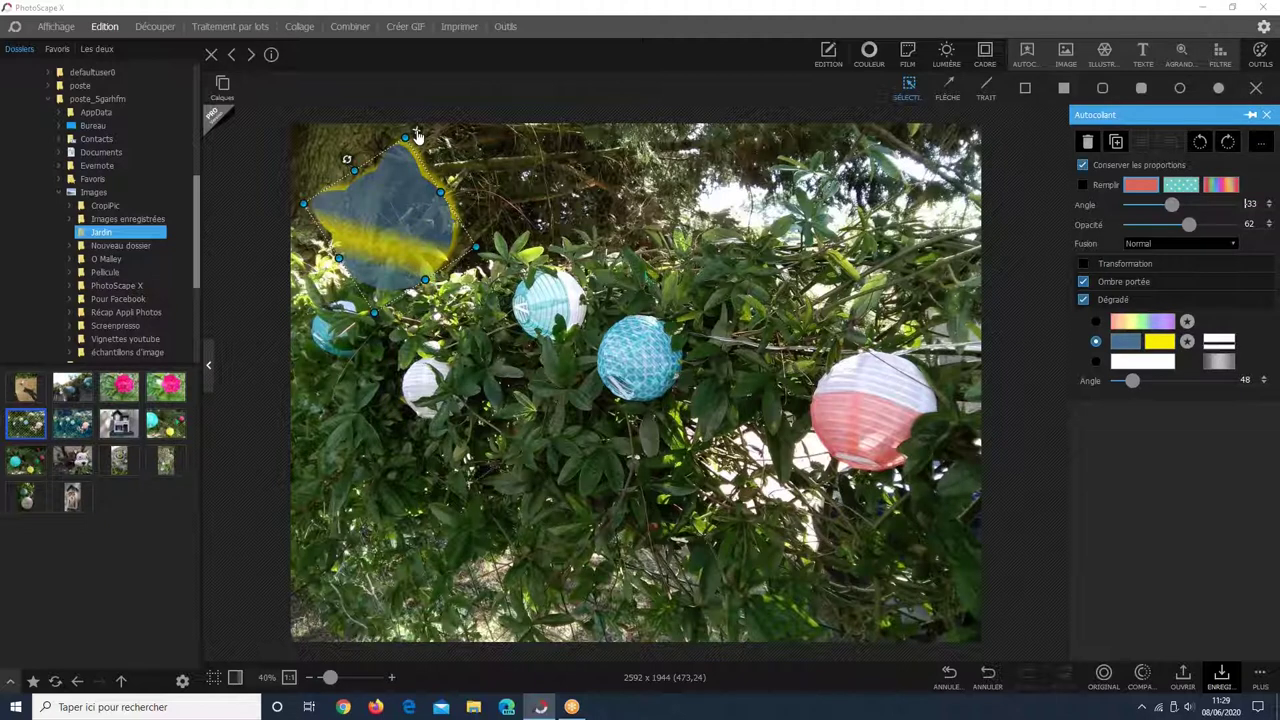
Delete the cat sticker and browse the emoji, pixel face, speech bubble and paper clip sticker collections.
key(Delete)
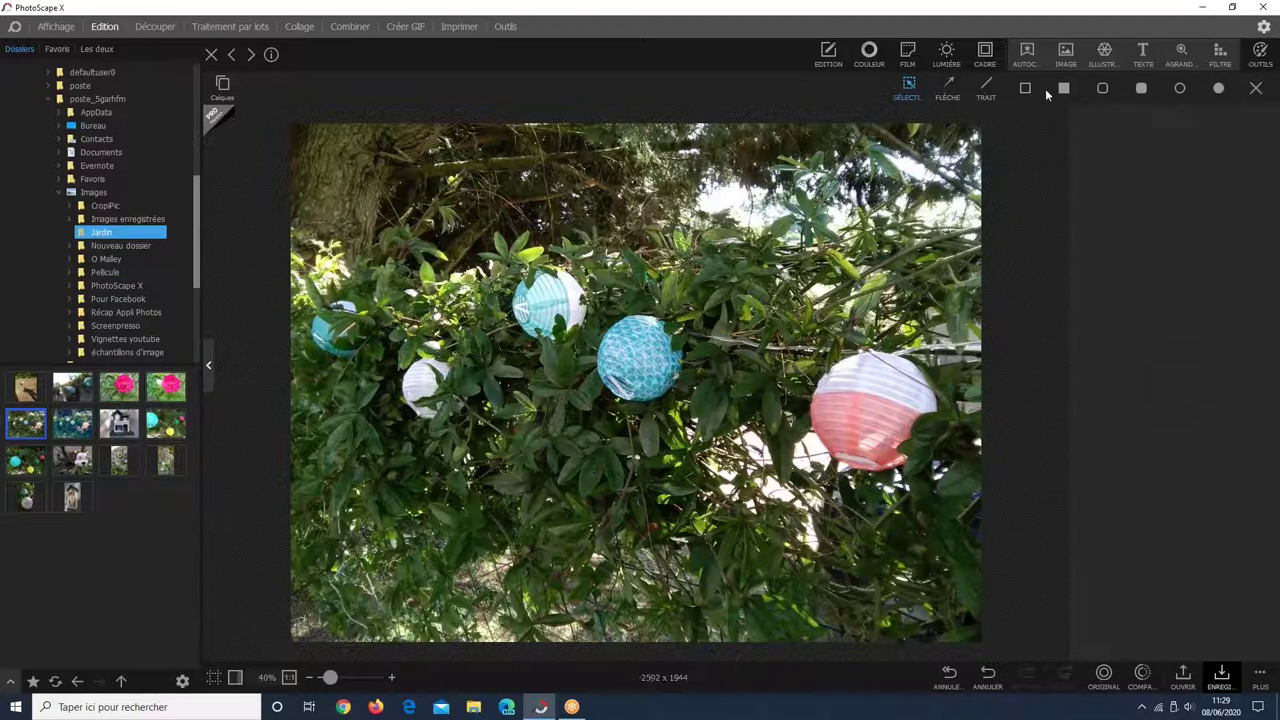
click(1030, 52)
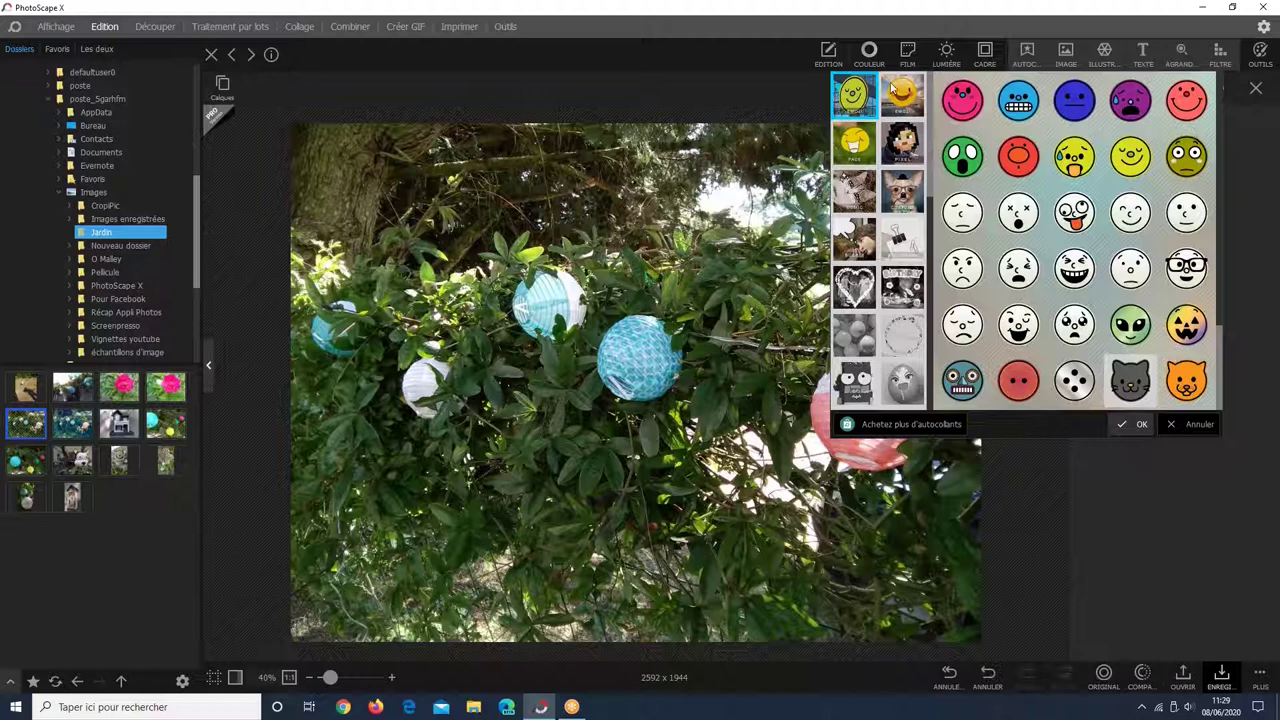
click(893, 88)
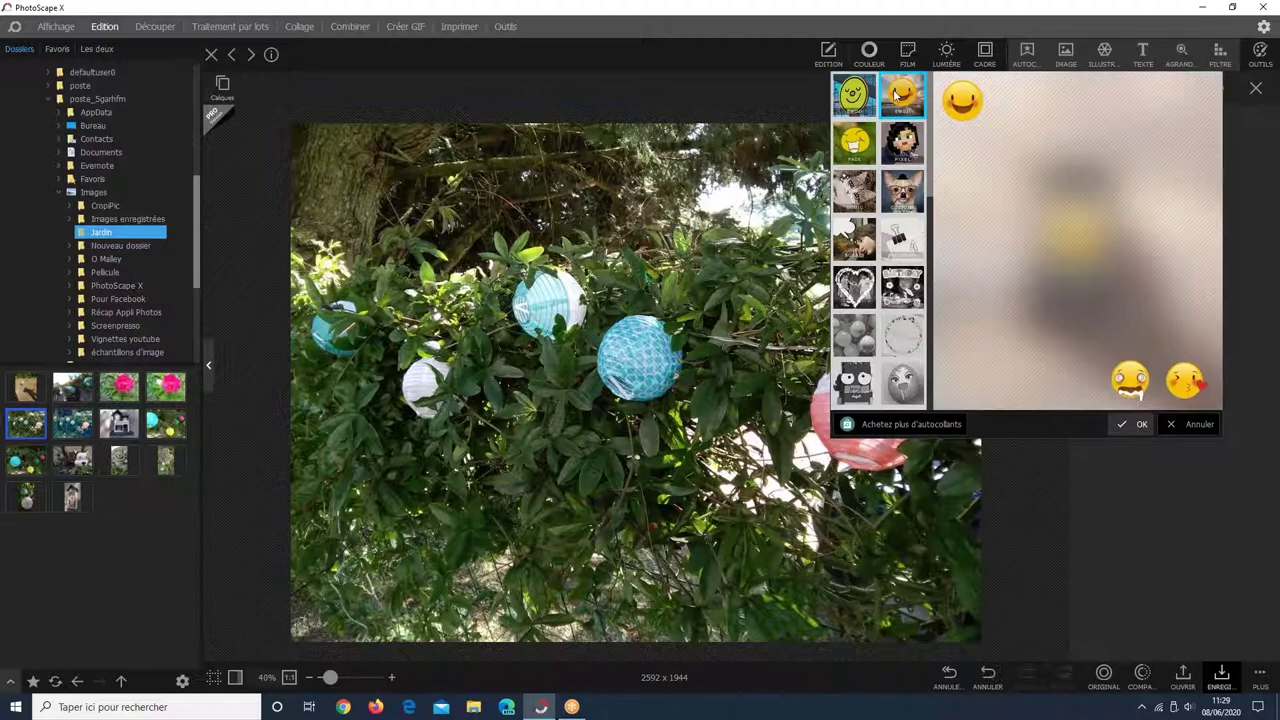
click(902, 140)
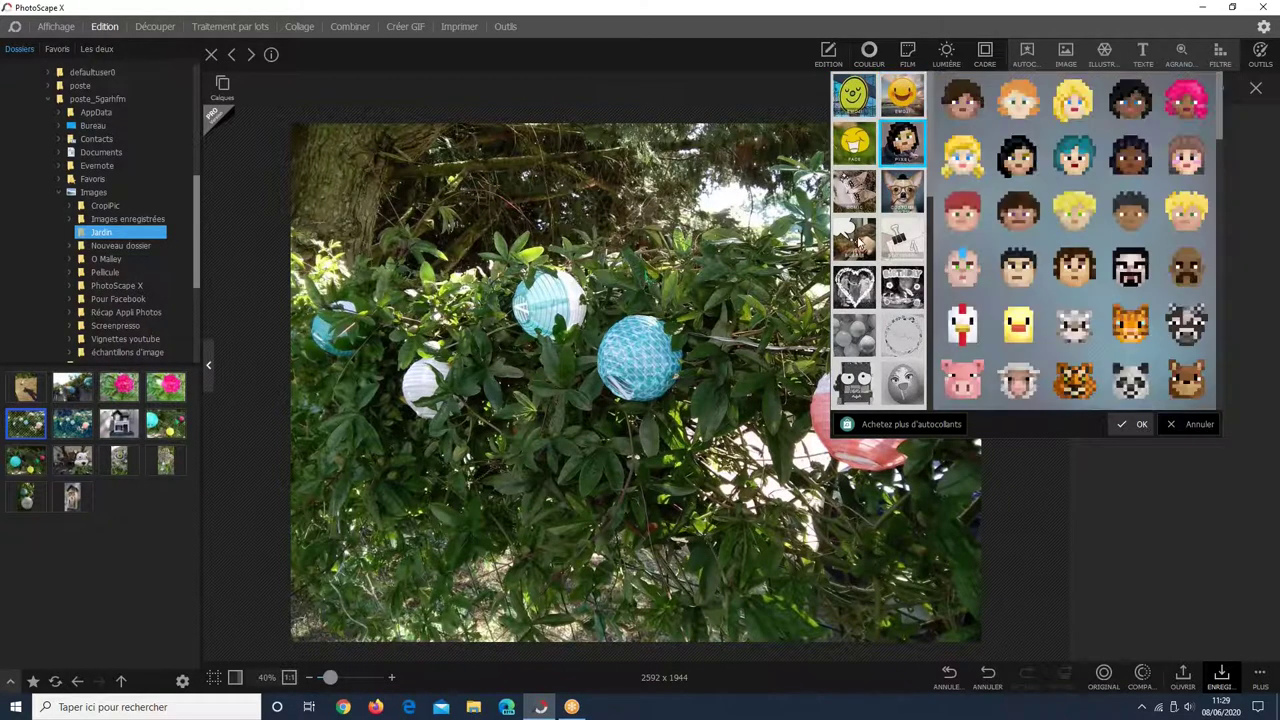
click(858, 243)
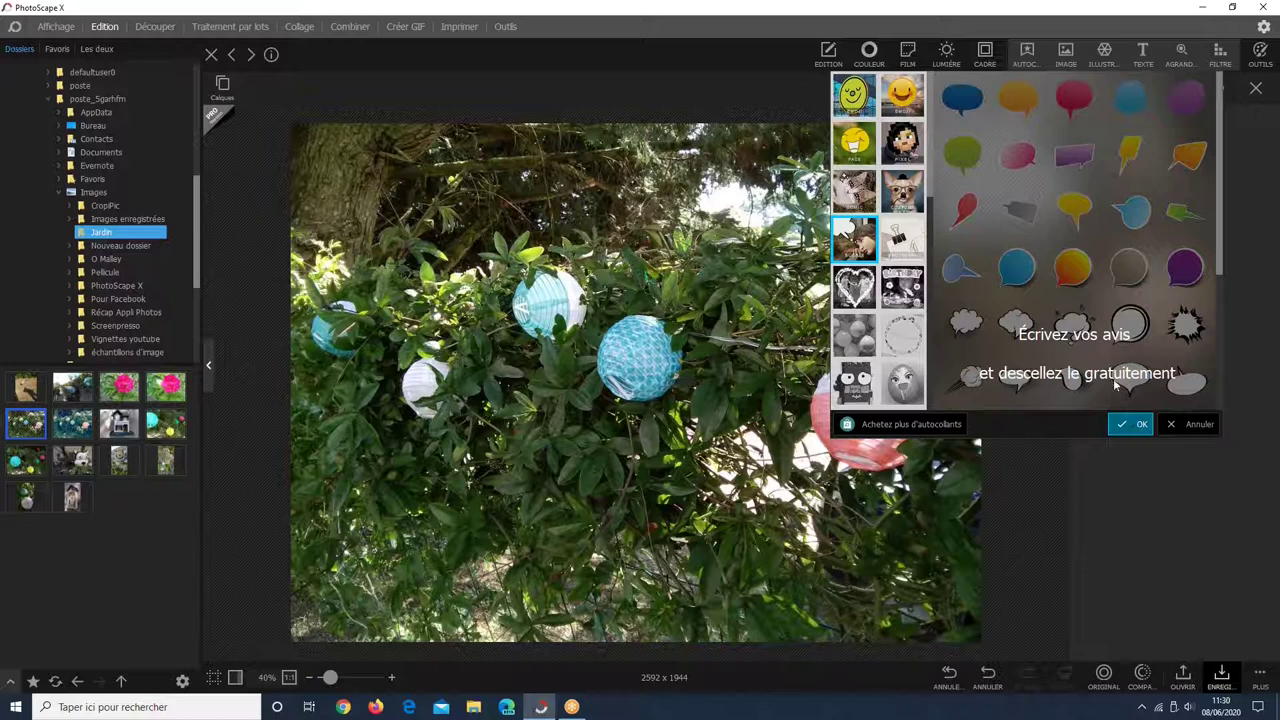
click(899, 245)
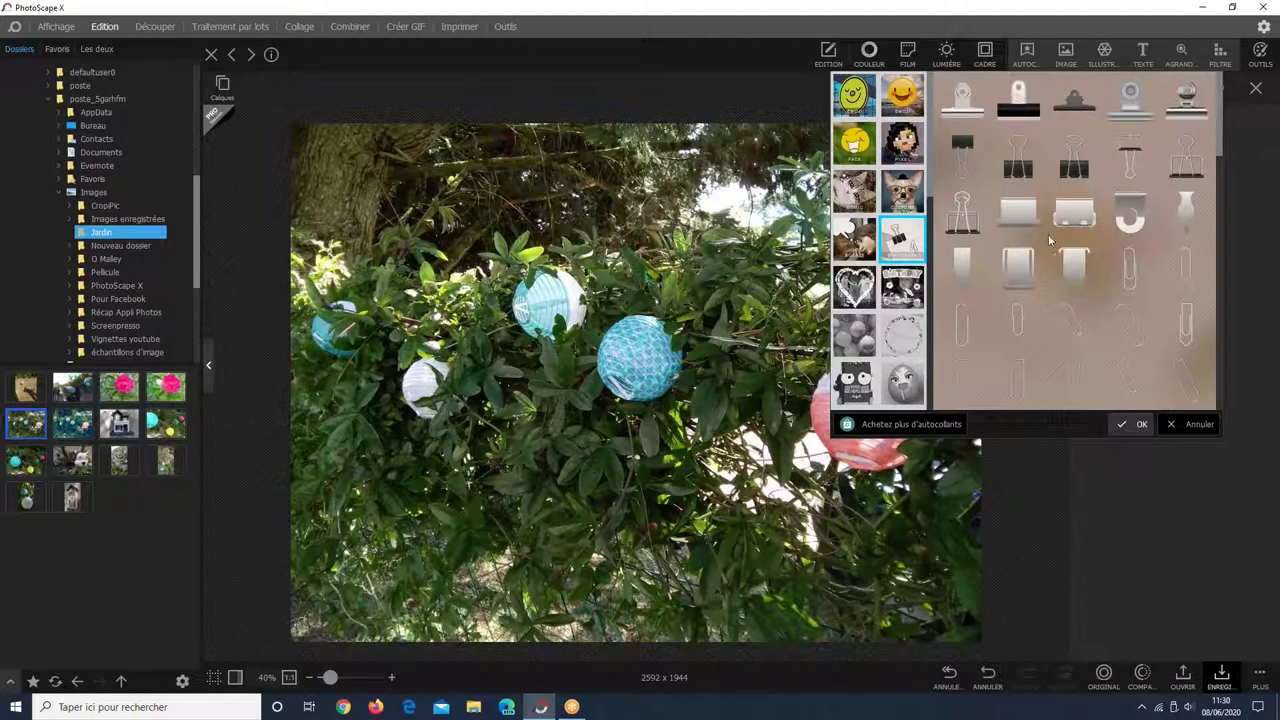
Insert a blue round-headed pin sticker, move it to the photo's upper right corner and deselect it.
scroll(1026, 262, down, 5)
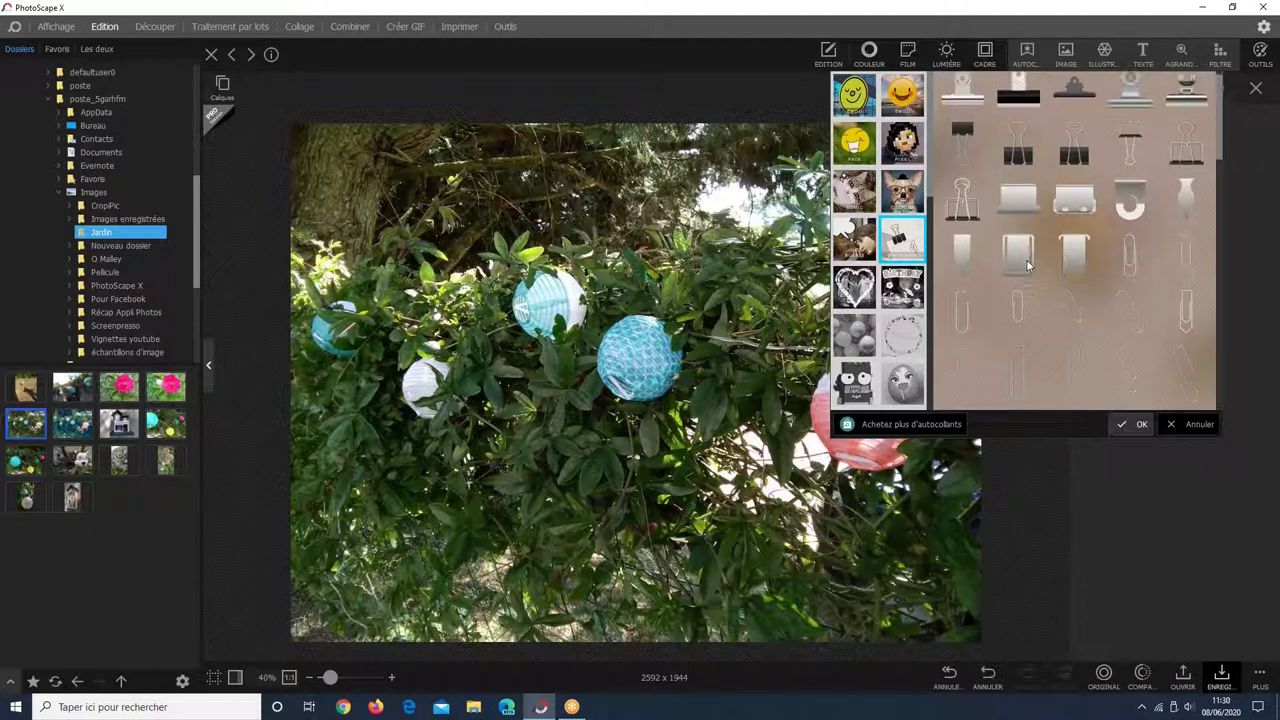
scroll(1026, 259, down, 2)
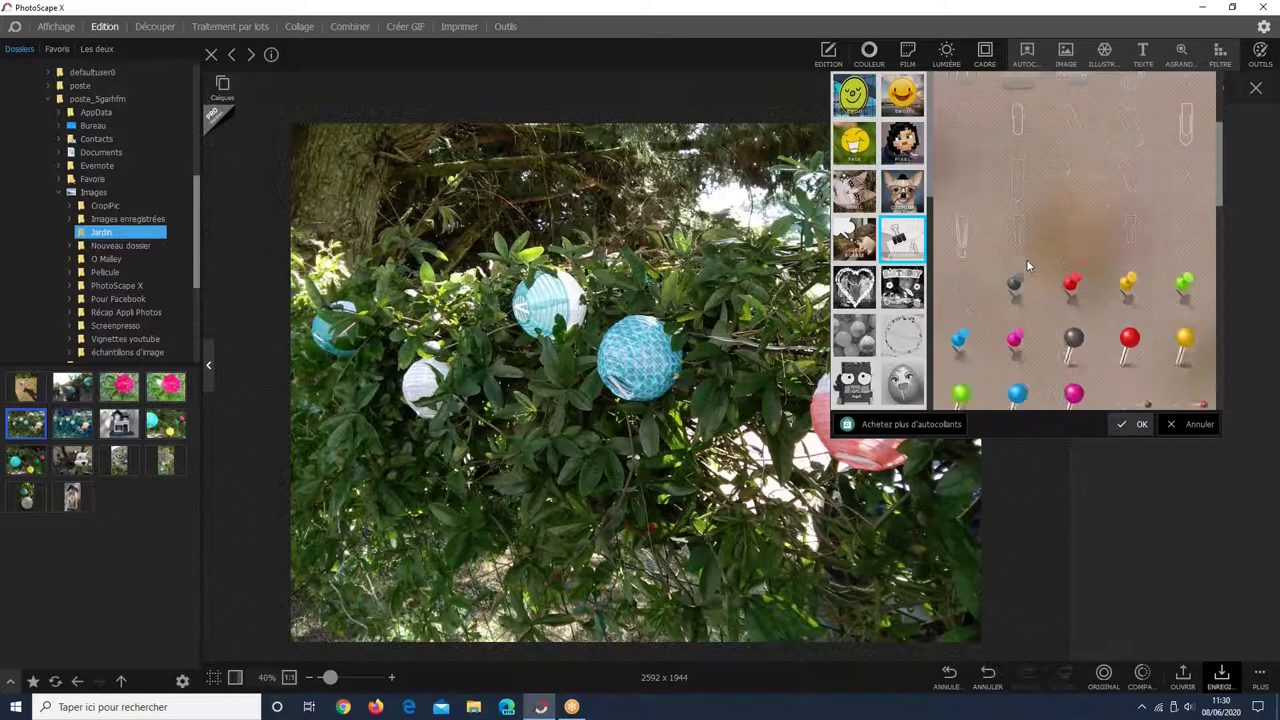
click(1133, 424)
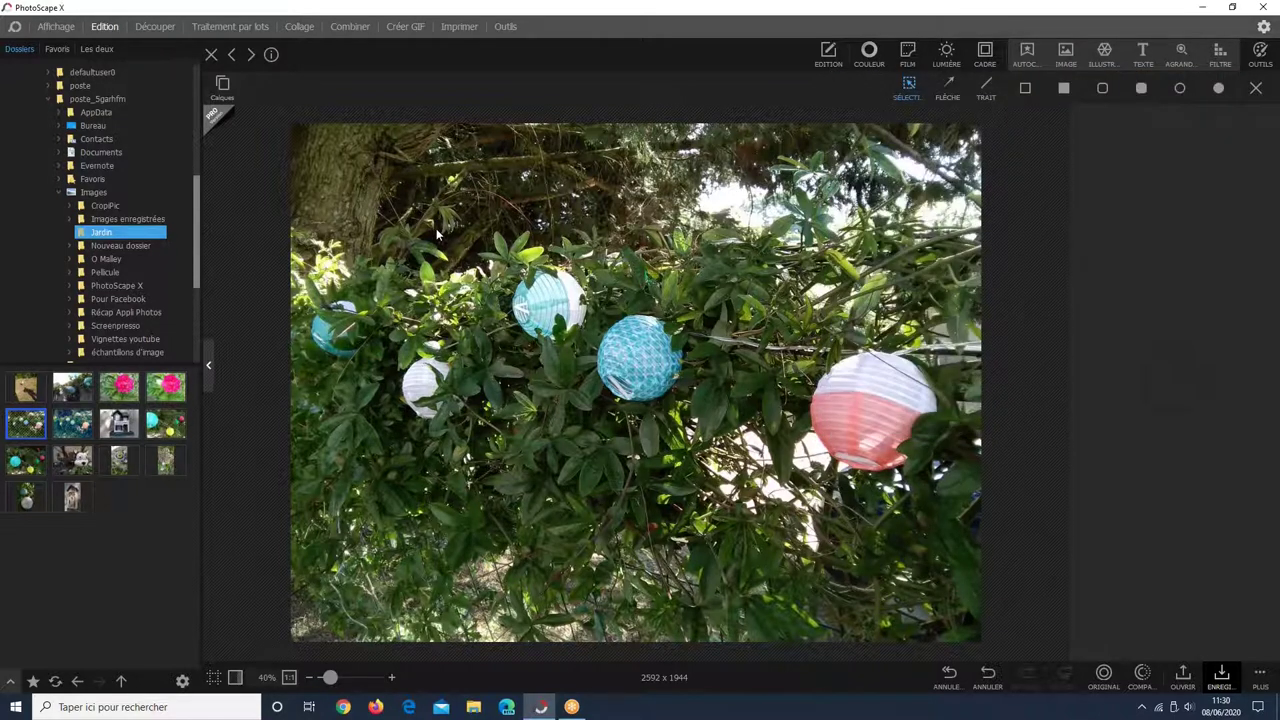
drag(616, 420, 930, 187)
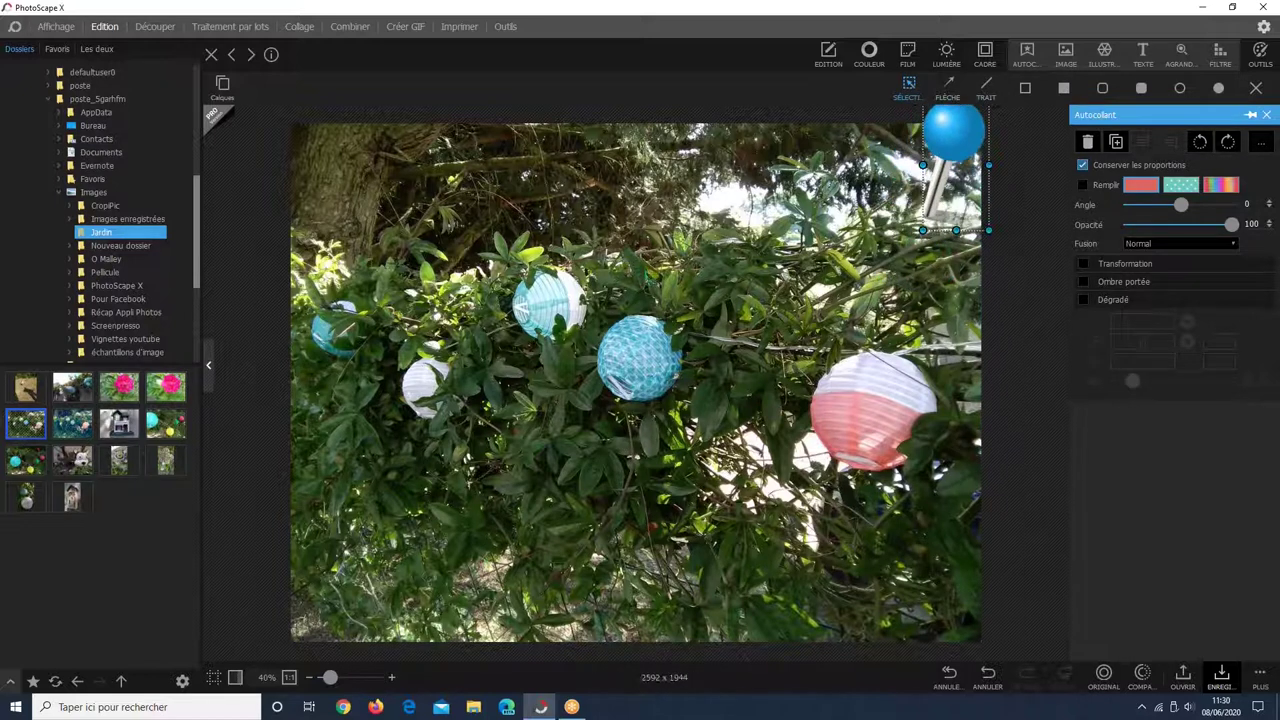
click(930, 187)
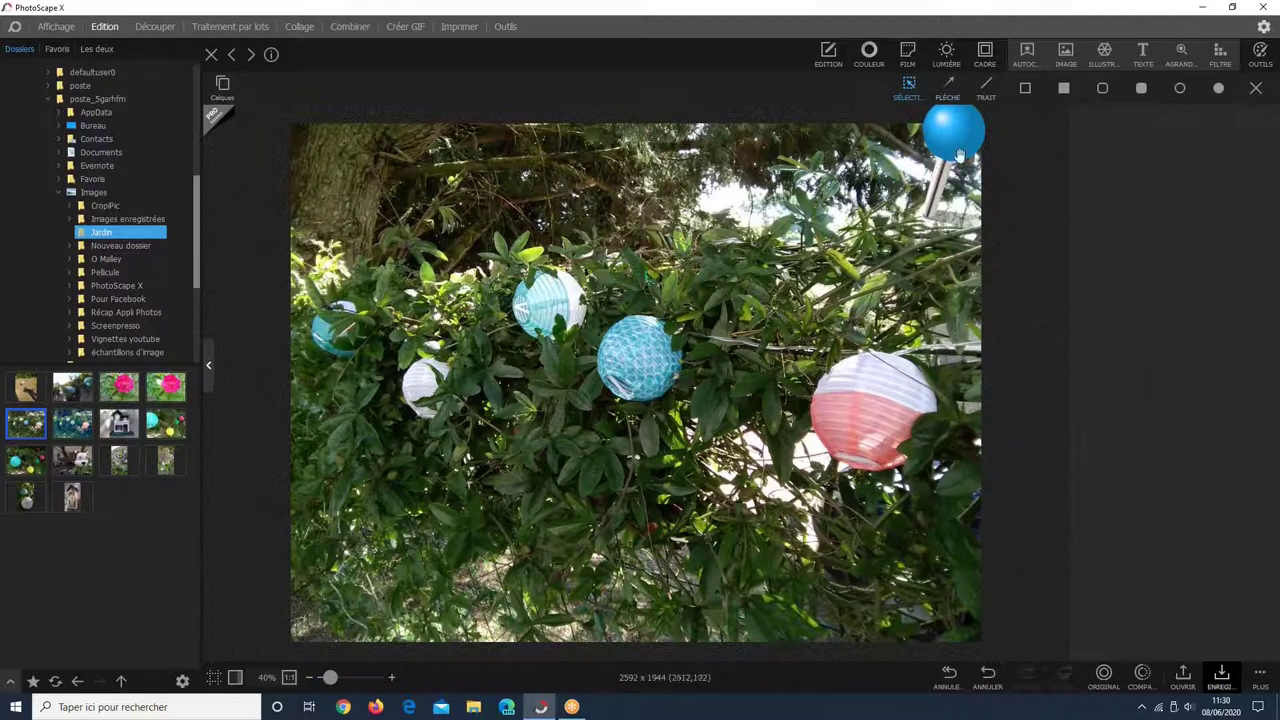
View the store page offering the Pro version, then close it.
click(1026, 52)
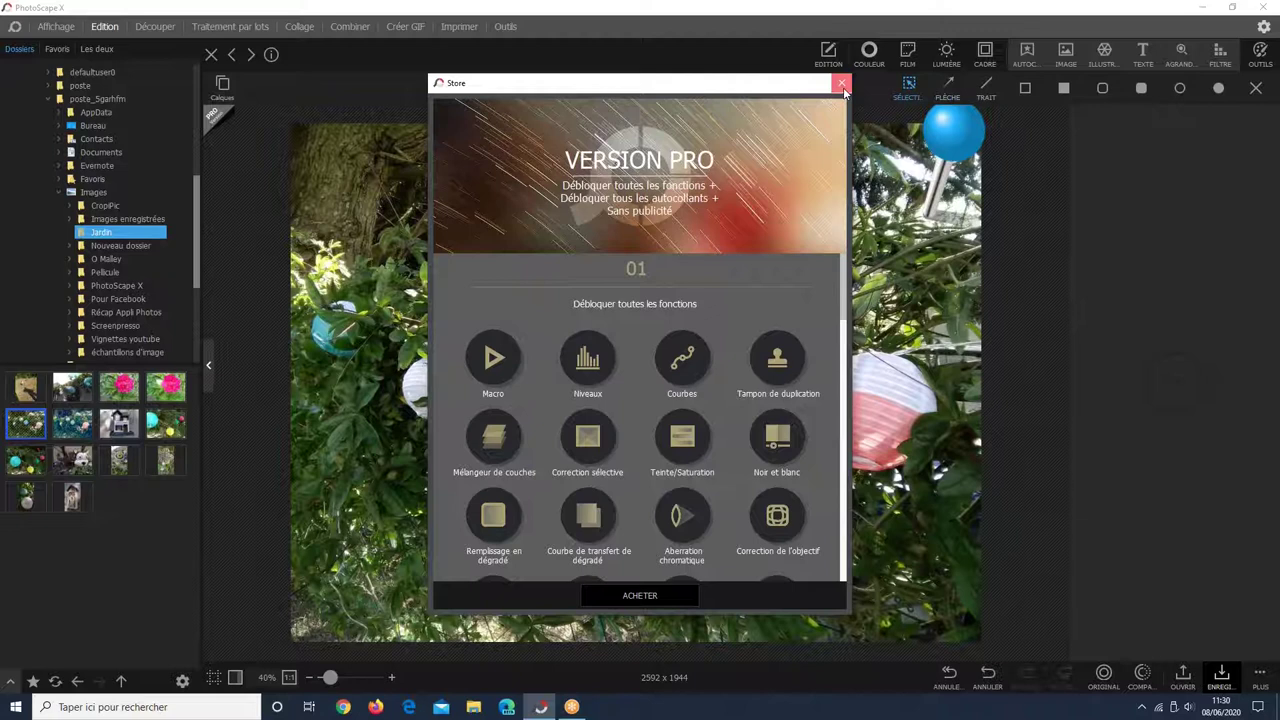
click(842, 86)
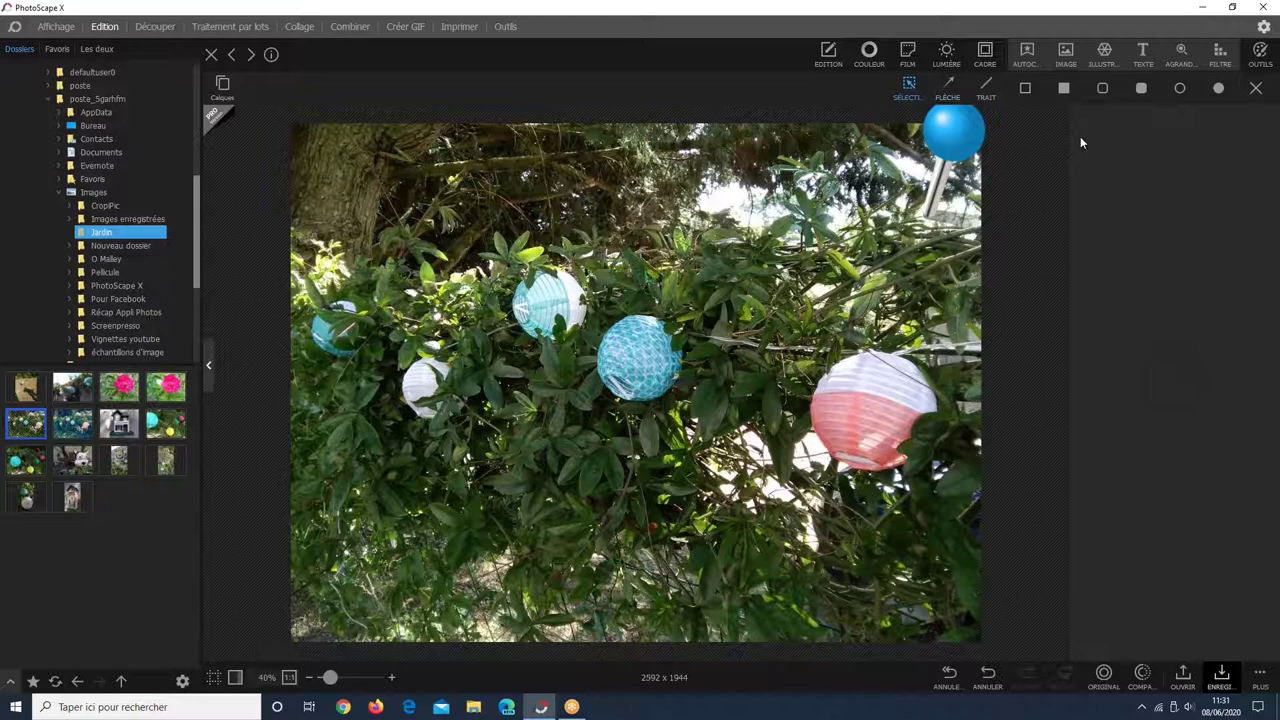
Insert the bee picture from the Icône folder, tilt it to -16 and place it just above the turquoise and white lantern.
click(1062, 58)
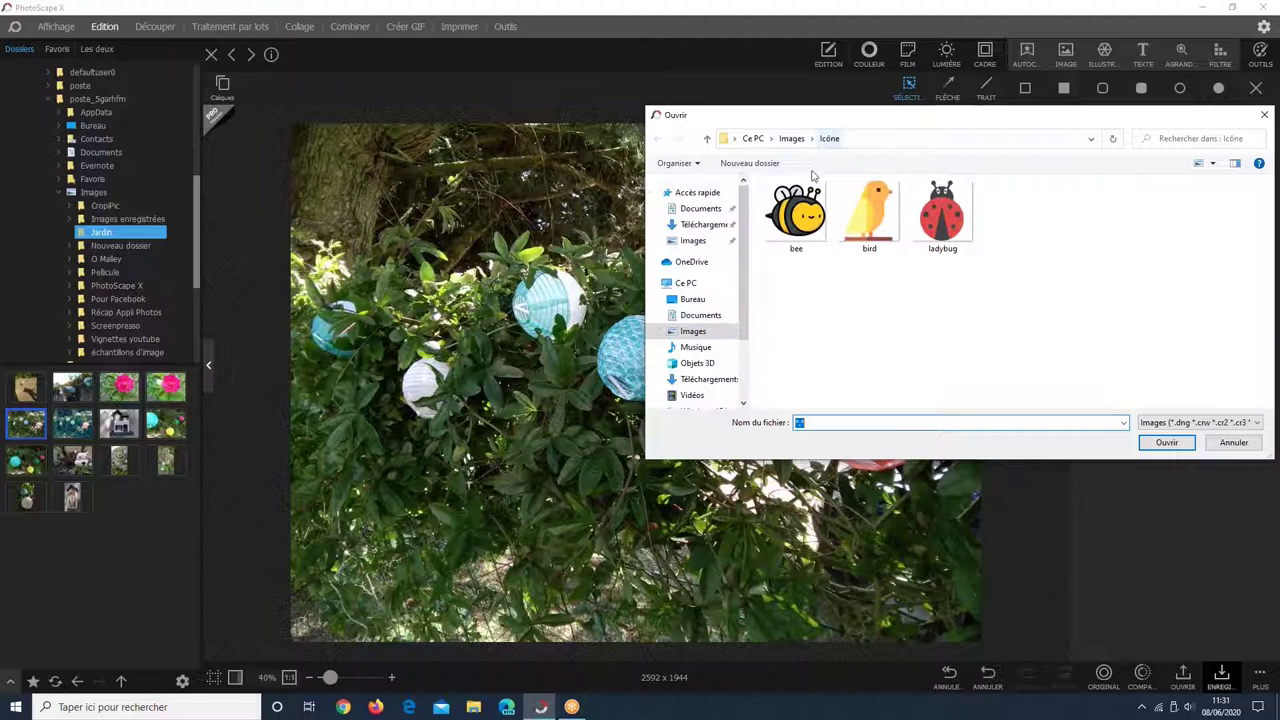
click(808, 224)
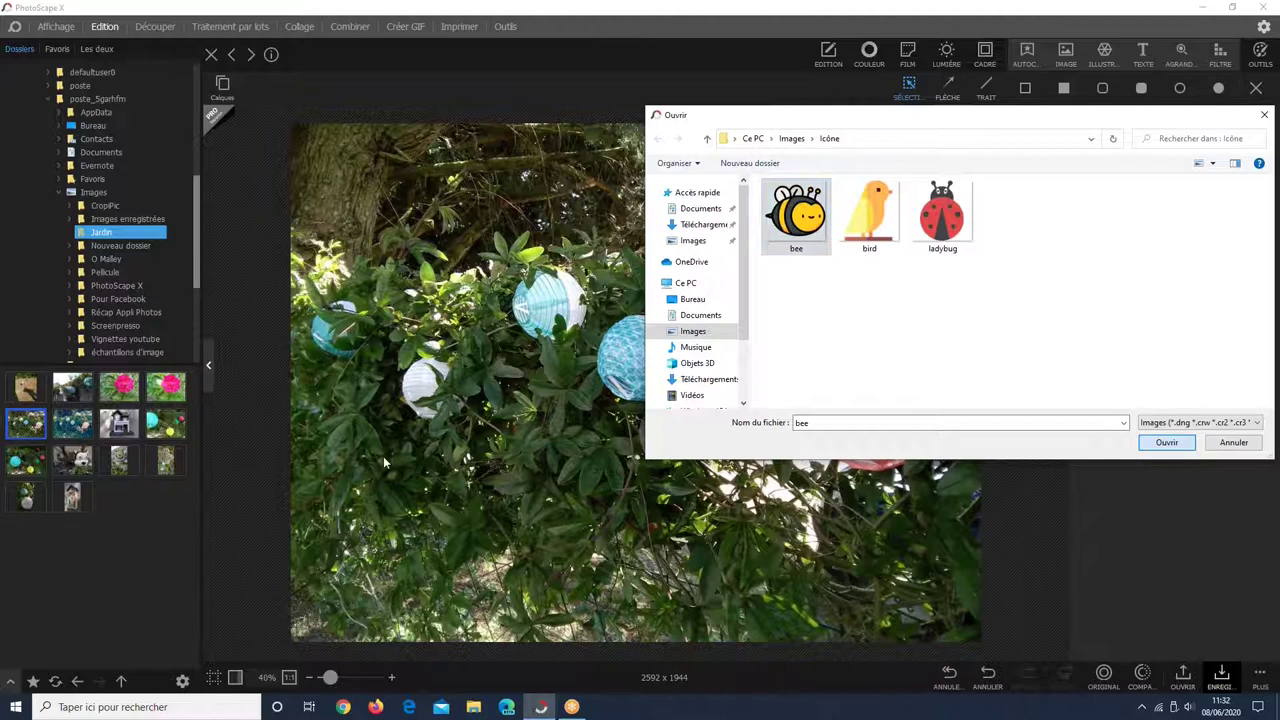
key(Return)
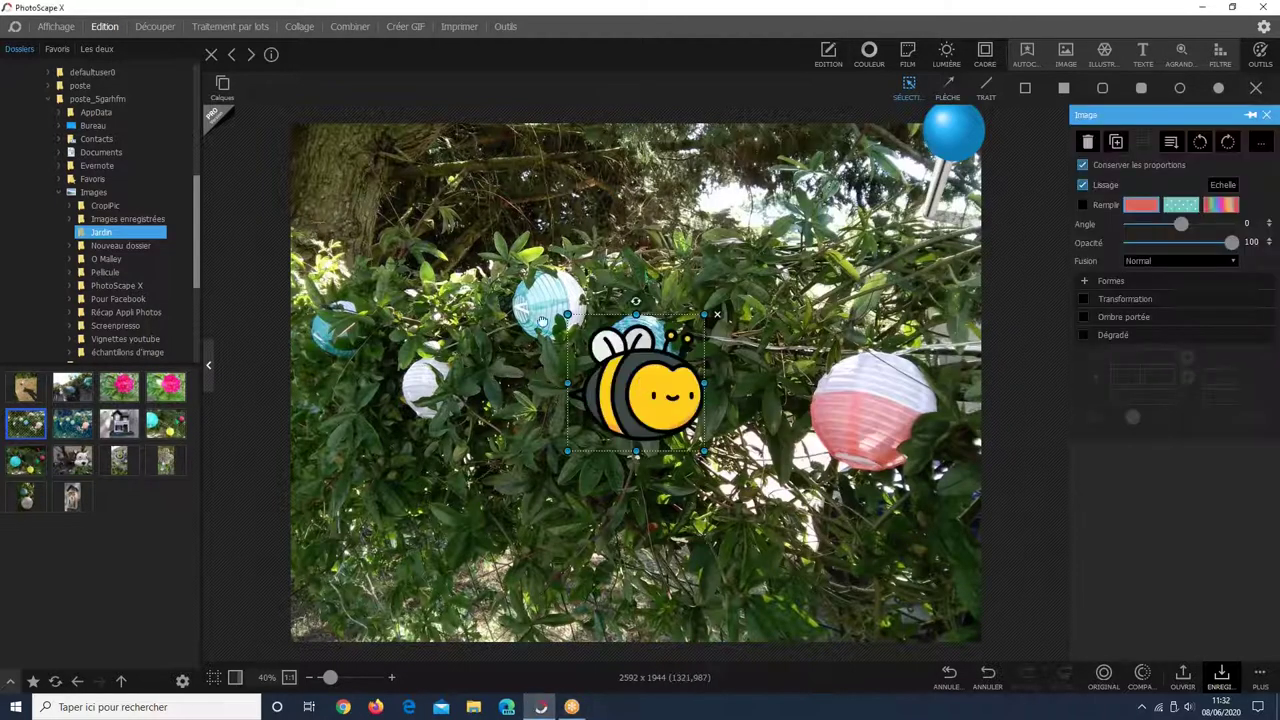
drag(620, 361, 441, 263)
drag(499, 182, 409, 198)
drag(440, 265, 506, 256)
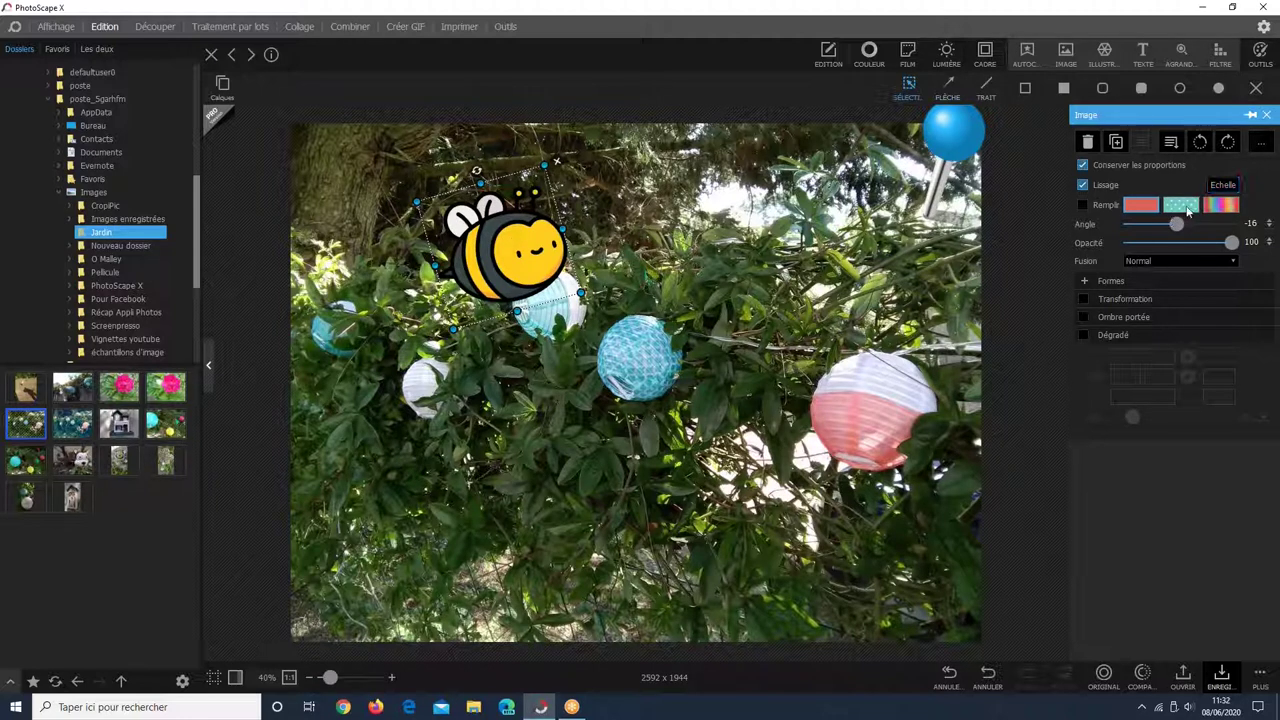
Try filling the bee with polka-dot patterns, including a purple one, then undo the pattern fill.
click(1182, 205)
click(1063, 505)
click(1098, 450)
click(1110, 500)
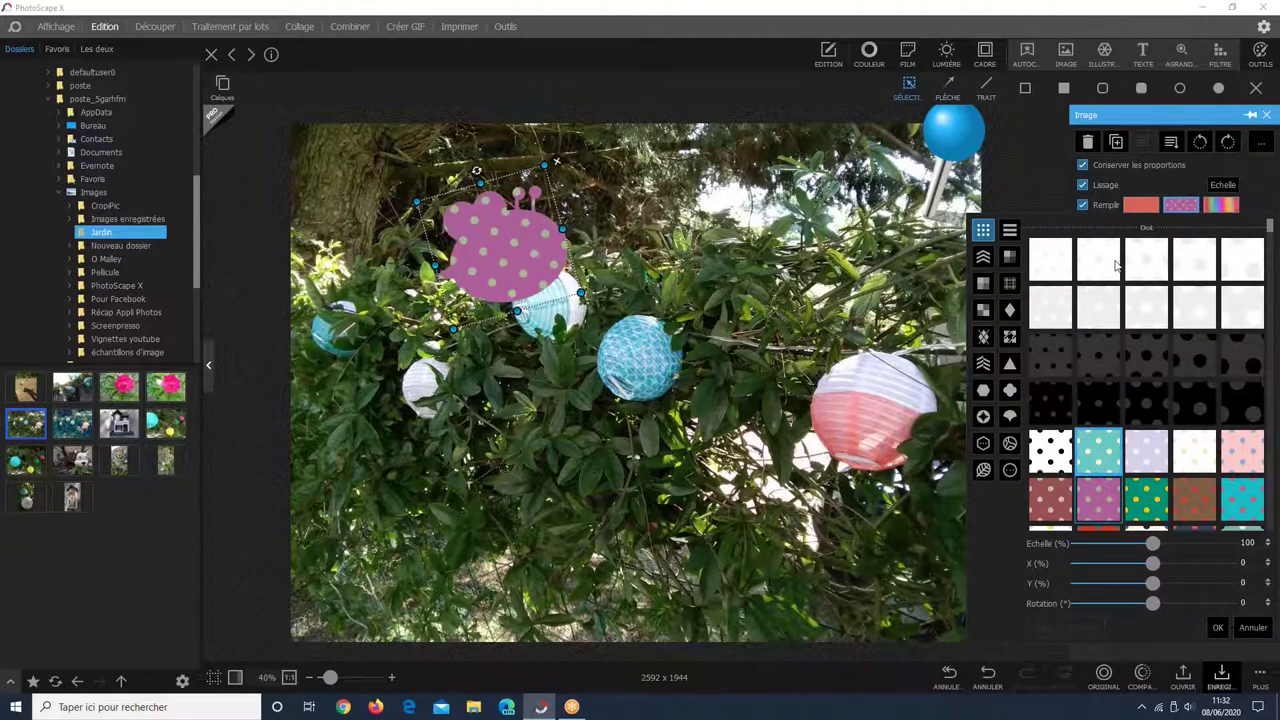
key(Escape)
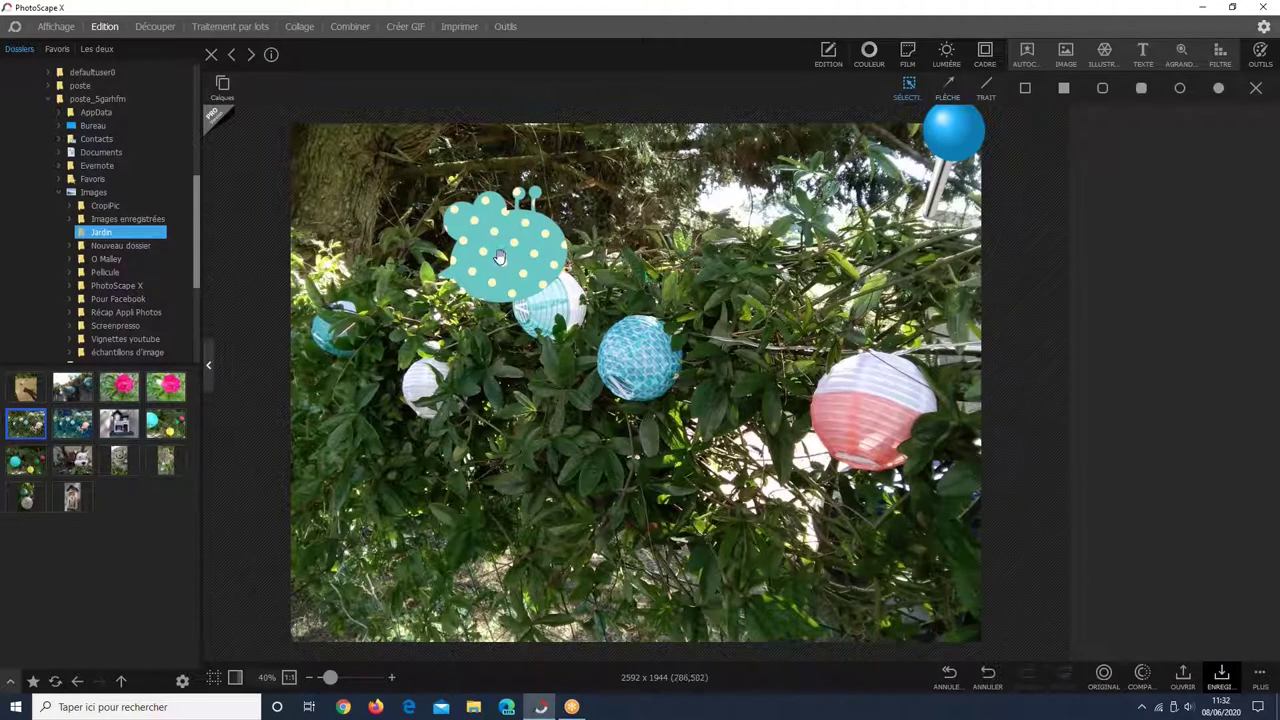
click(990, 678)
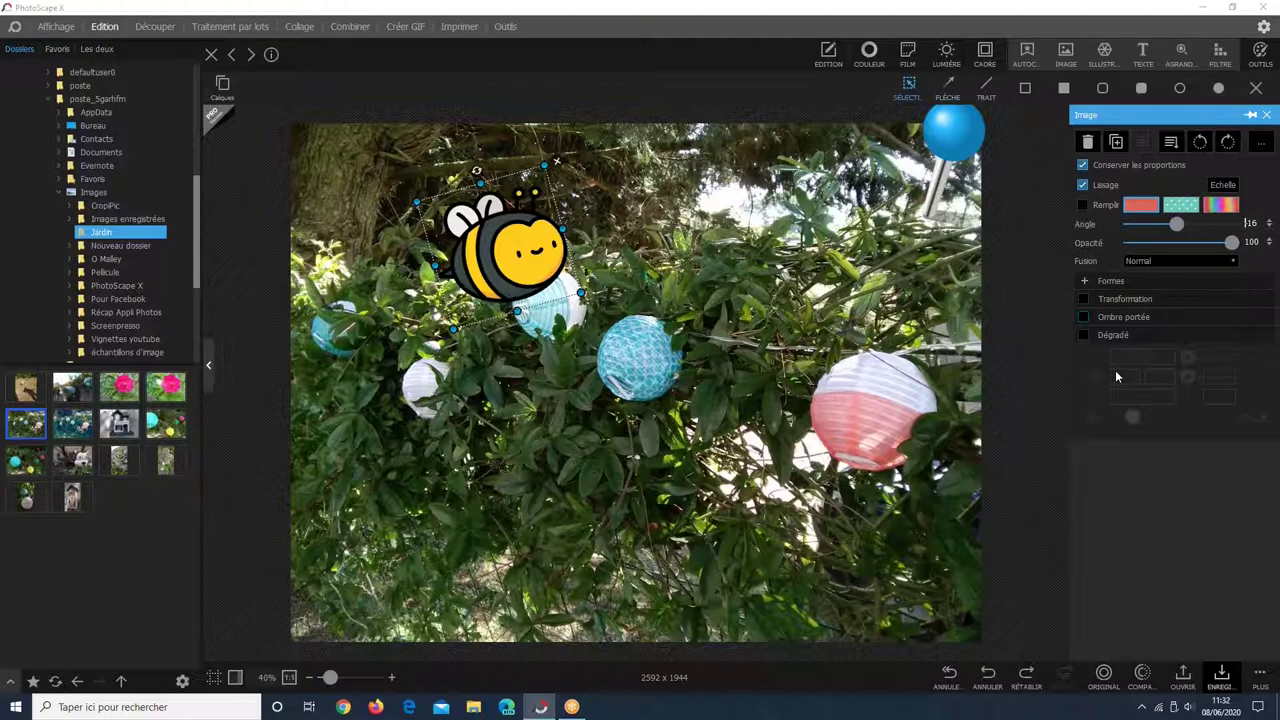
Enable the drop shadow on the bee image.
click(1110, 316)
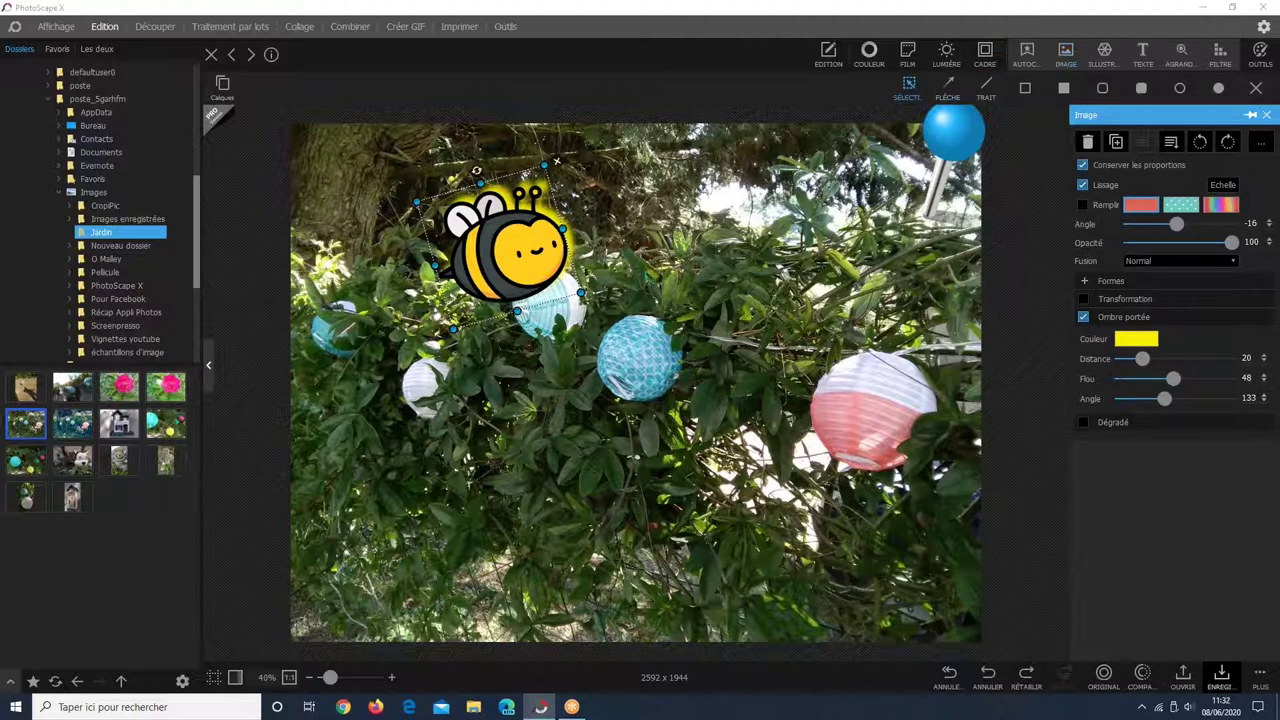
Insert the ladybug picture, shrink it, place it on the red and white lantern and tilt it to -23.
click(1065, 55)
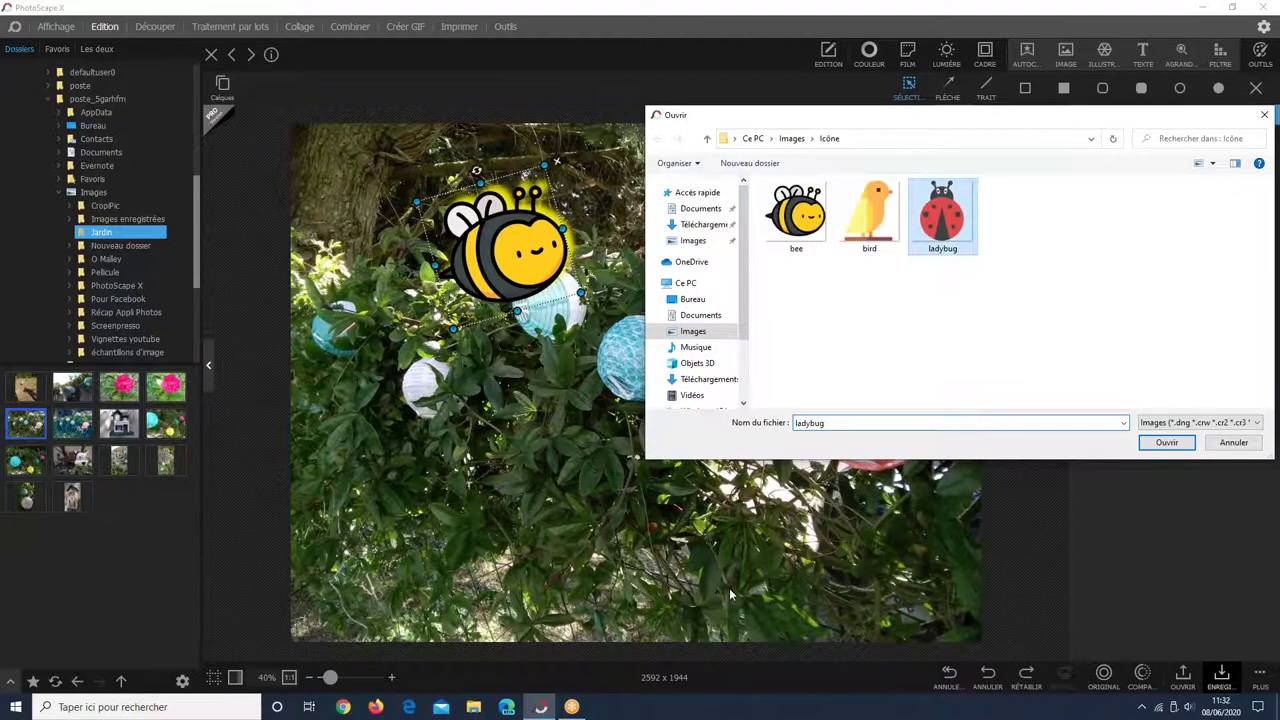
key(Return)
click(614, 352)
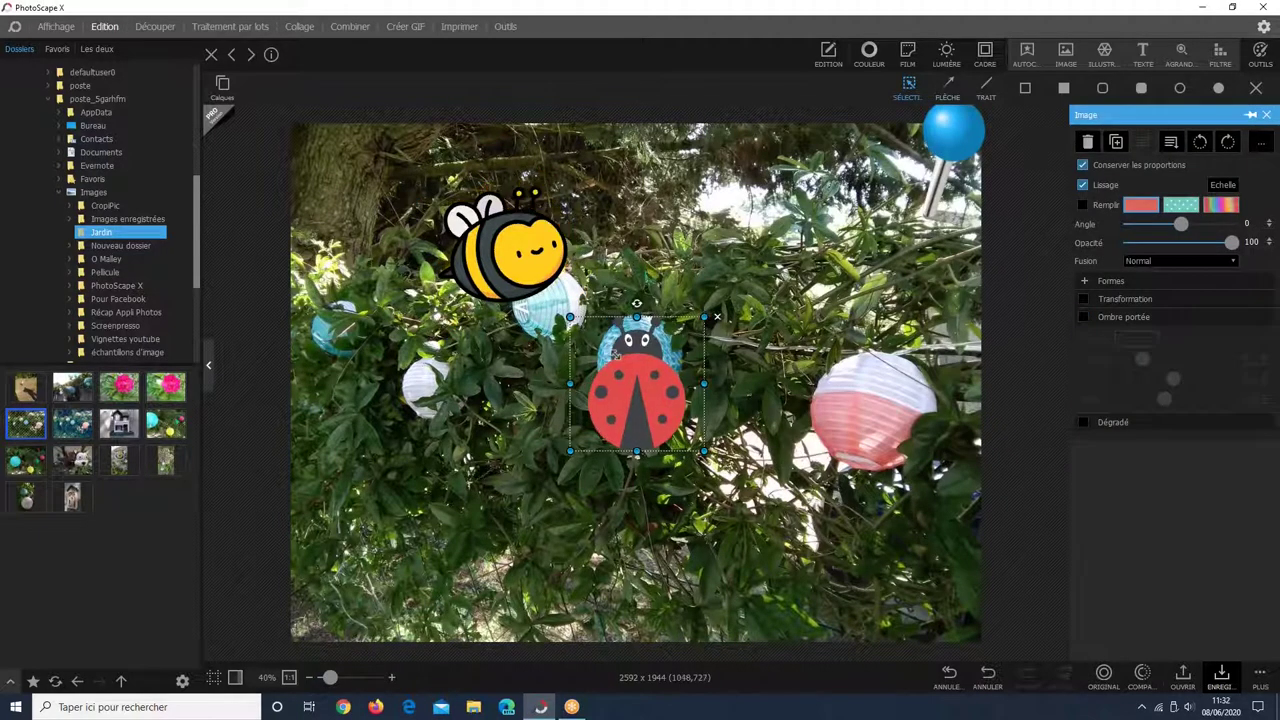
drag(570, 317, 879, 351)
drag(887, 301, 866, 304)
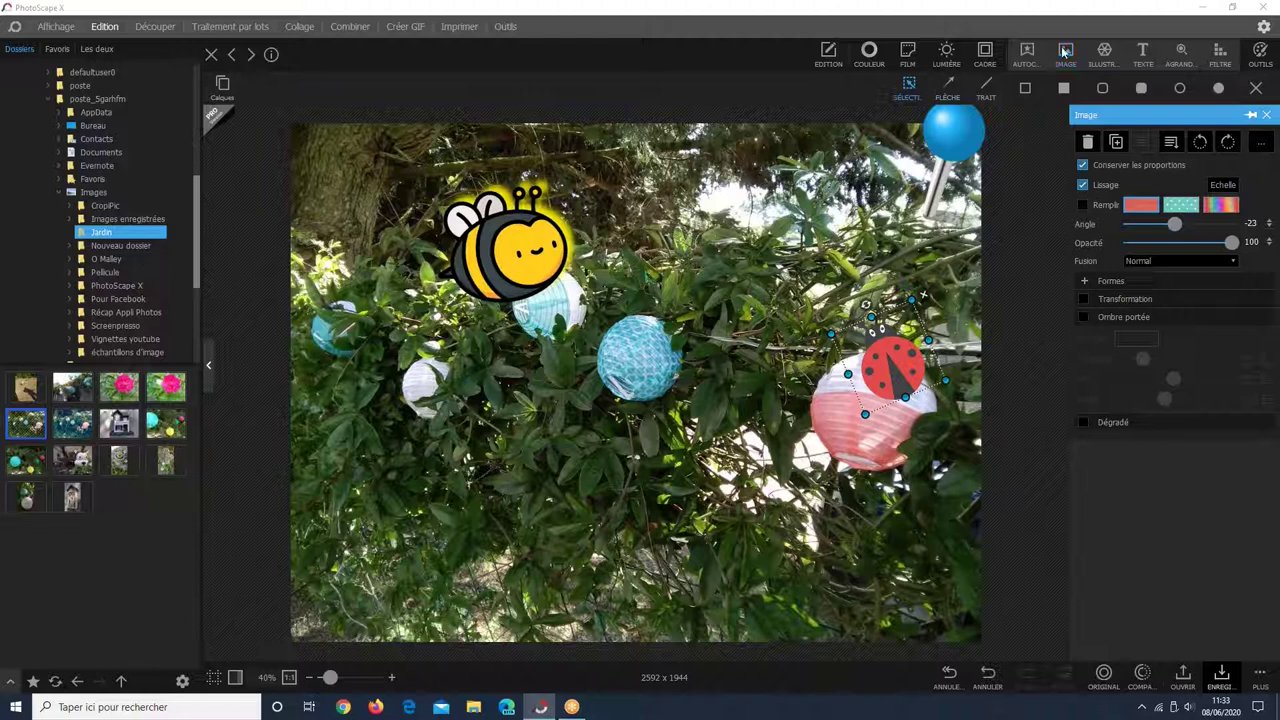
Insert the purple flower photo from the Jardin folder, shrink it and place it just below the small white lantern.
click(1065, 52)
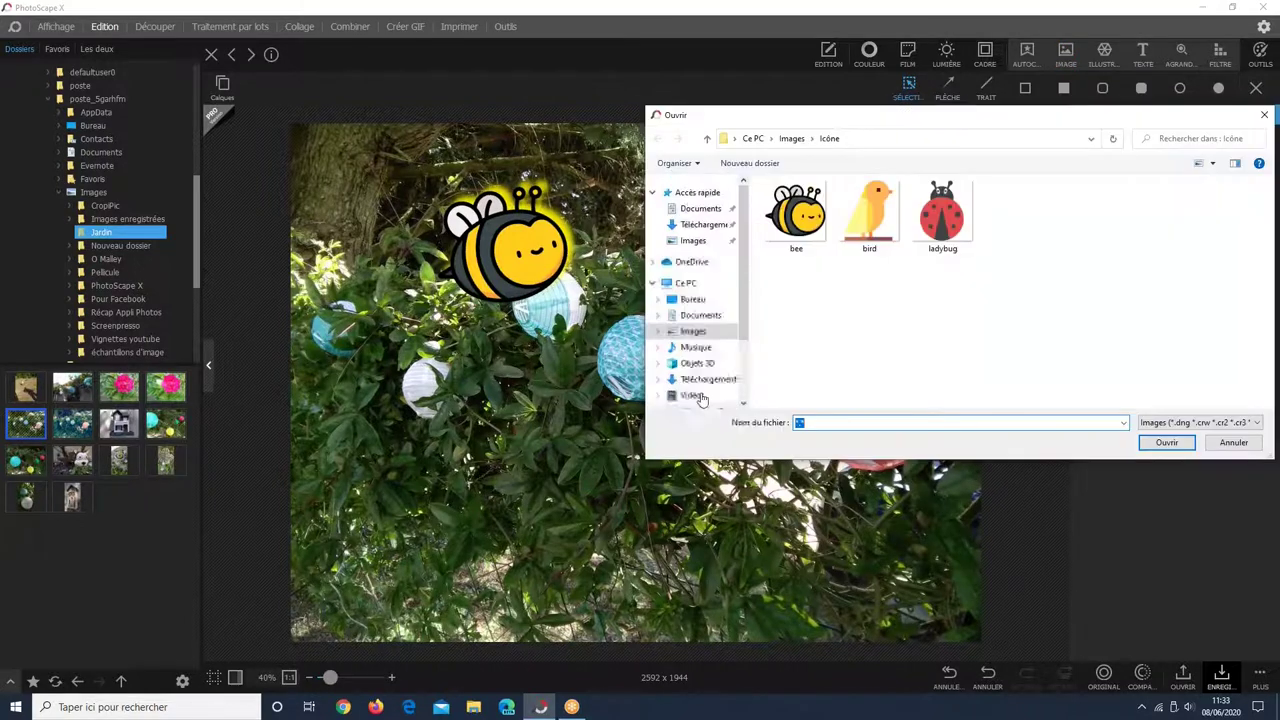
click(702, 333)
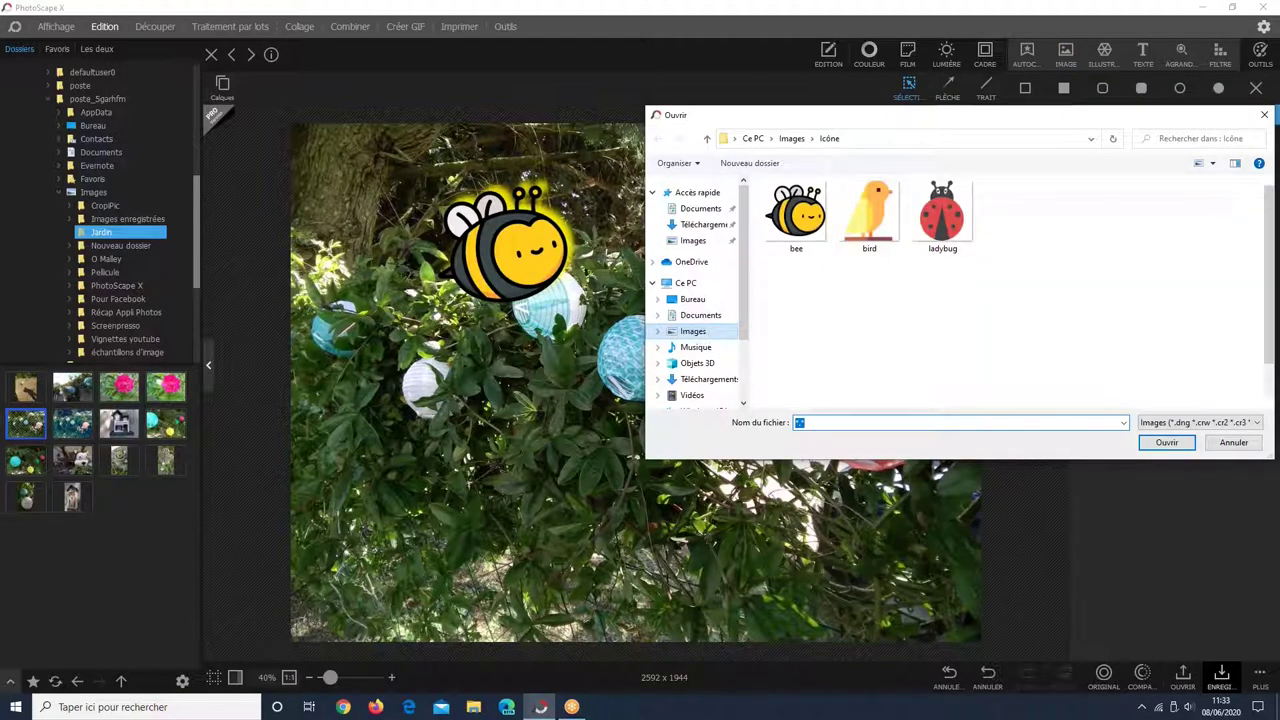
click(1081, 225)
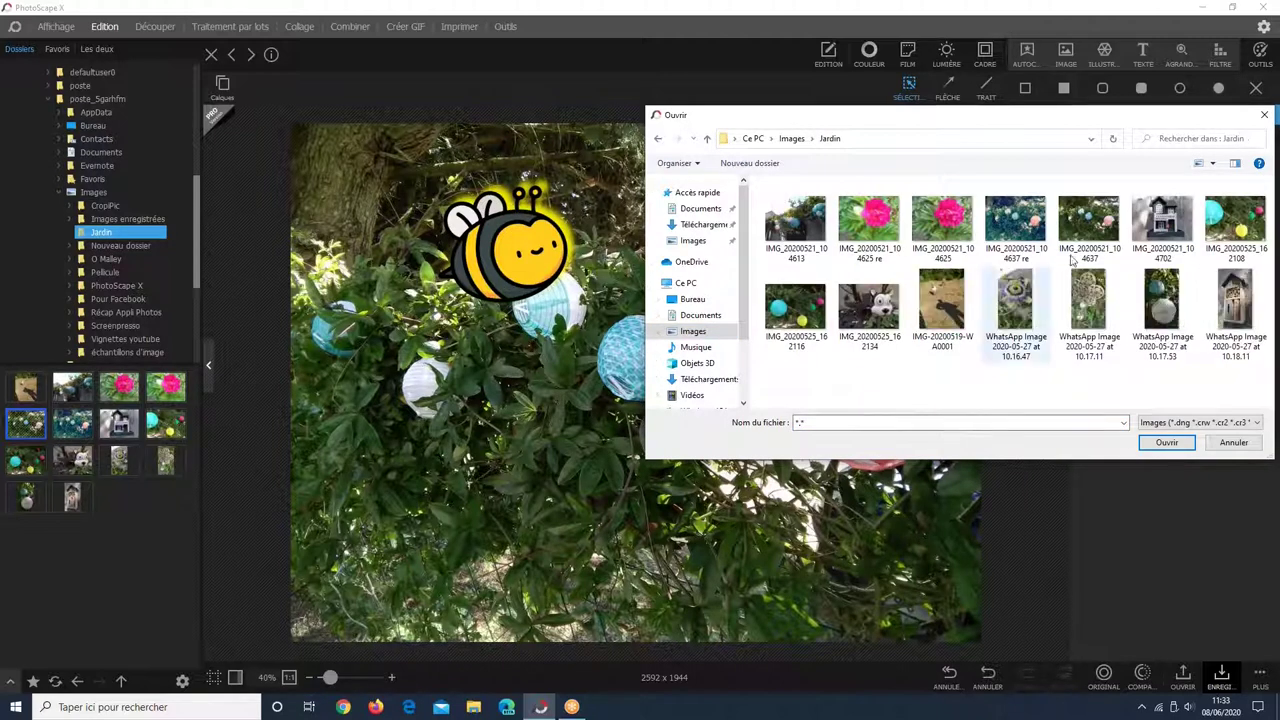
double_click(1010, 312)
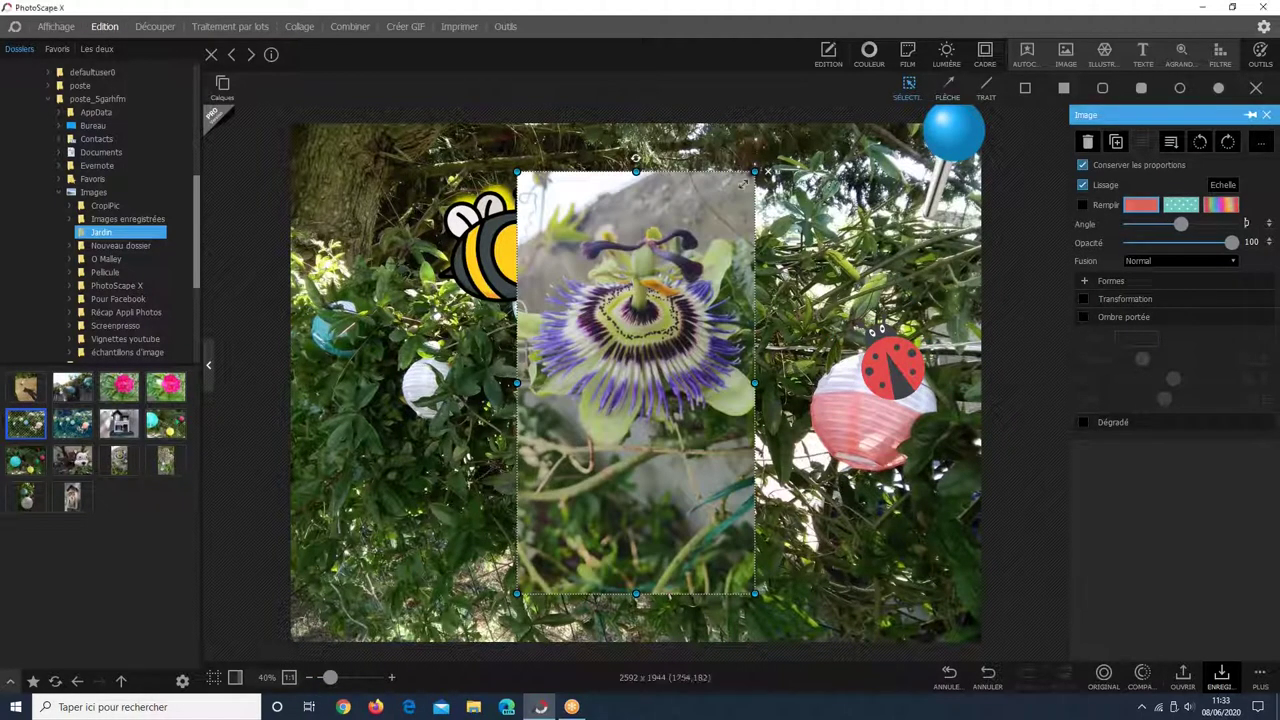
drag(744, 182, 623, 405)
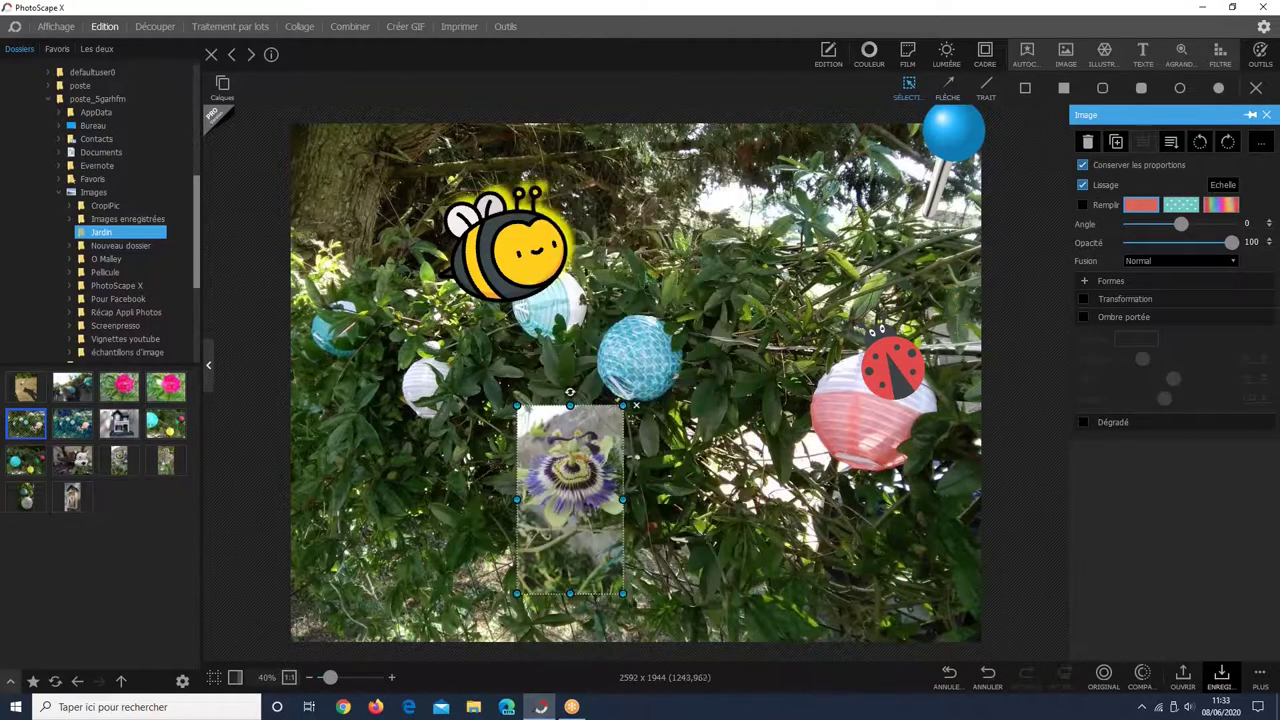
drag(598, 498, 440, 514)
click(434, 614)
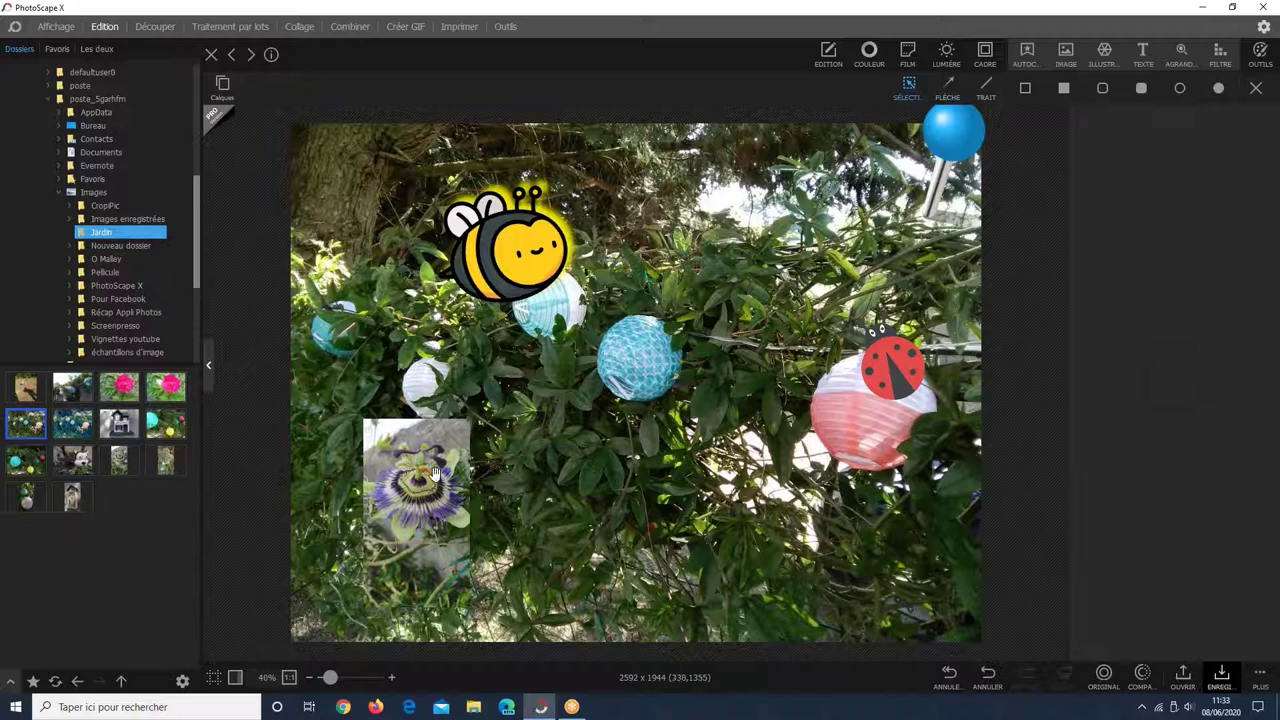
click(458, 470)
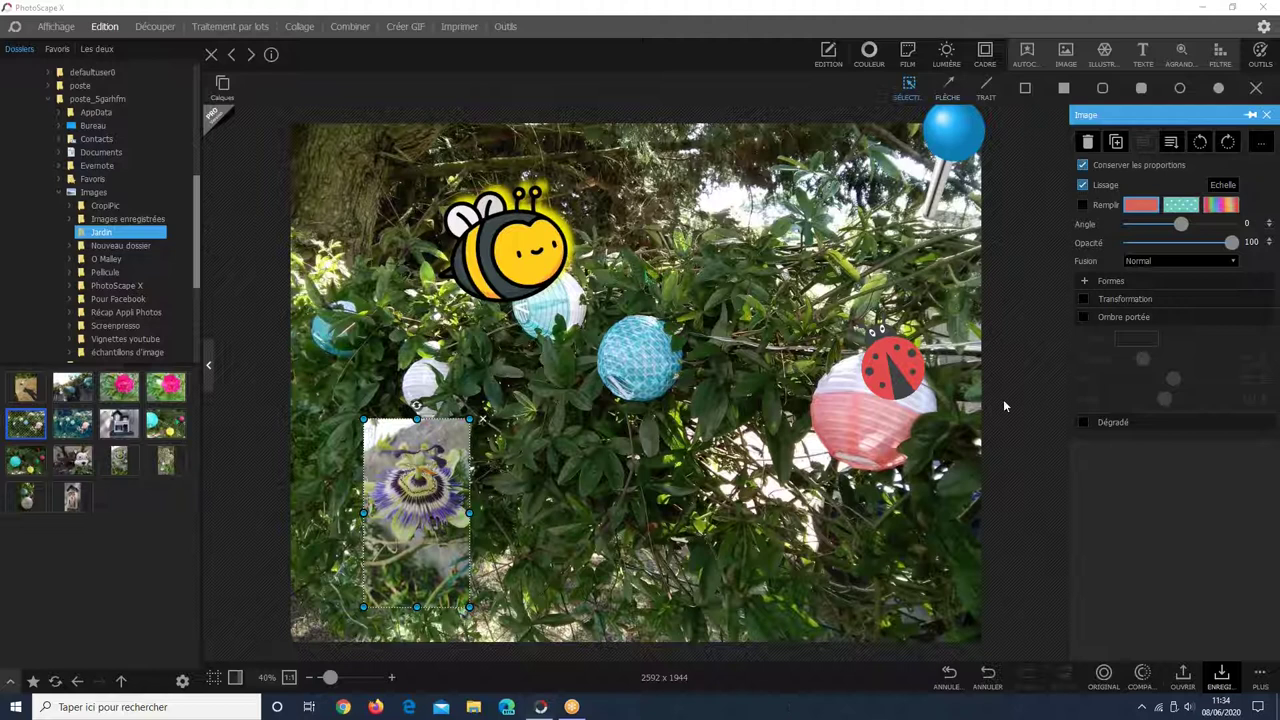
Insert the three-circle clover illustration, shrink it and place it in the photo's lower-right corner, below the red and white lantern.
click(1105, 51)
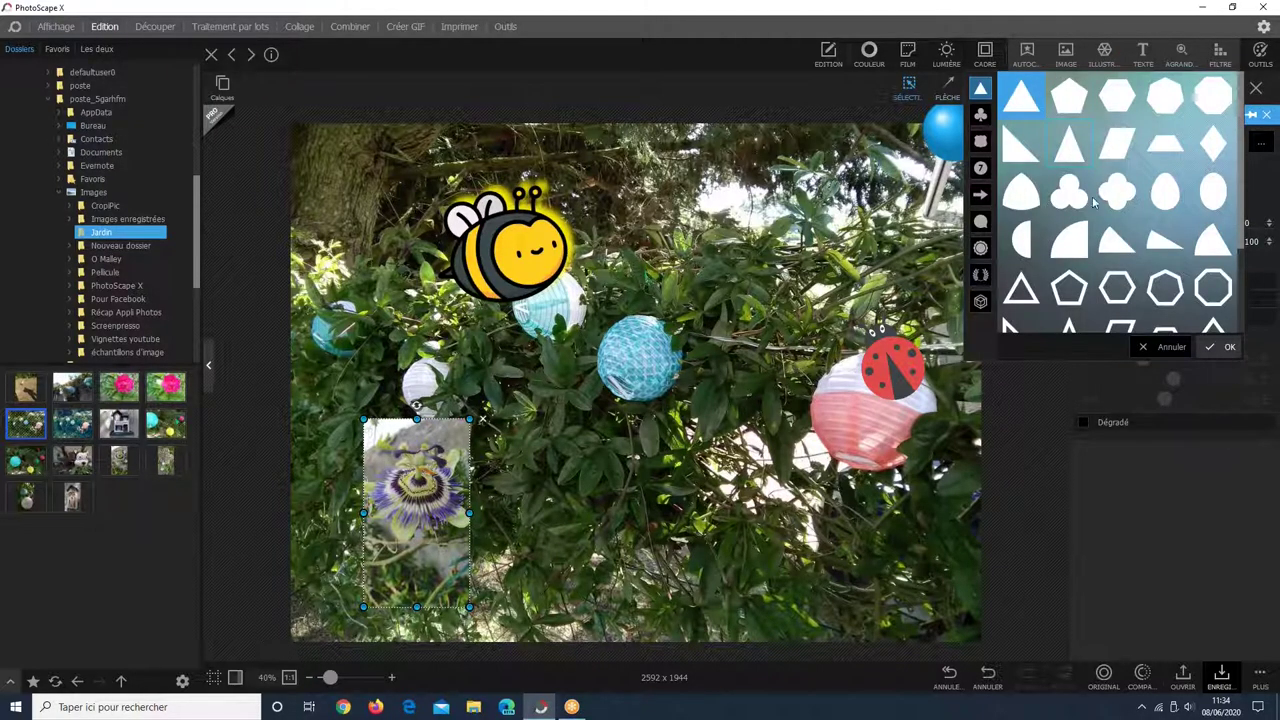
click(1070, 193)
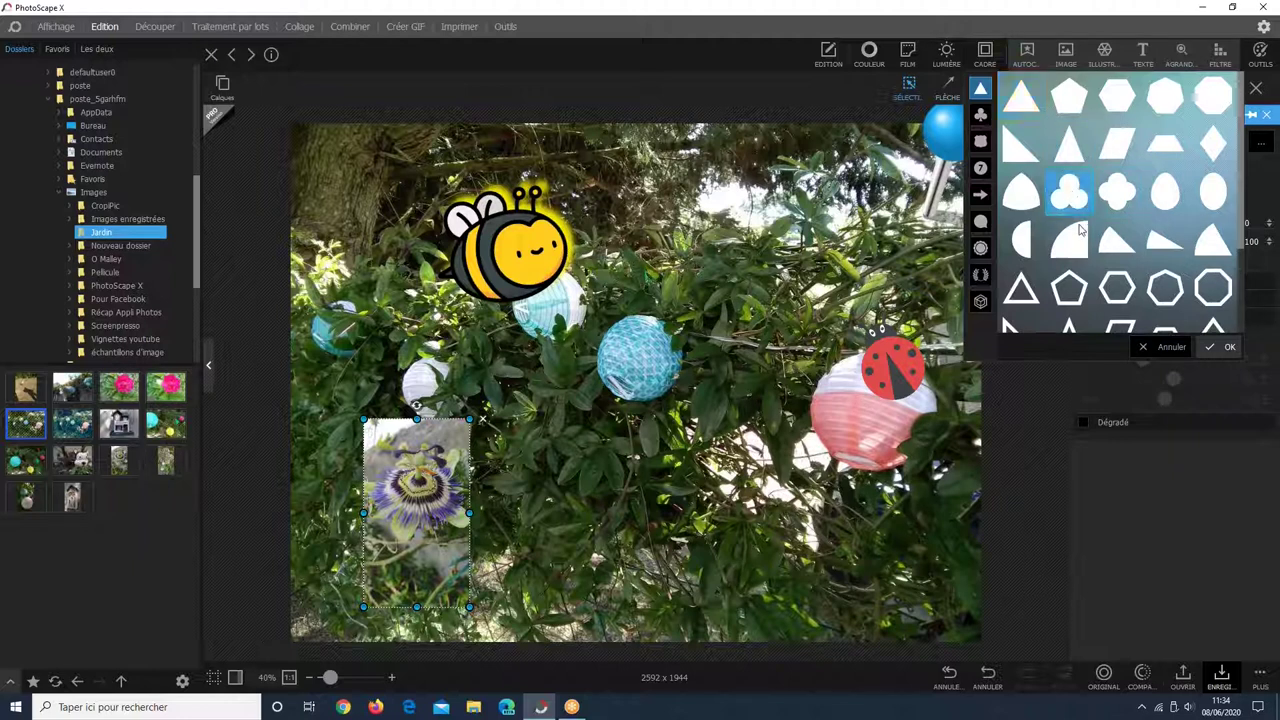
click(1220, 347)
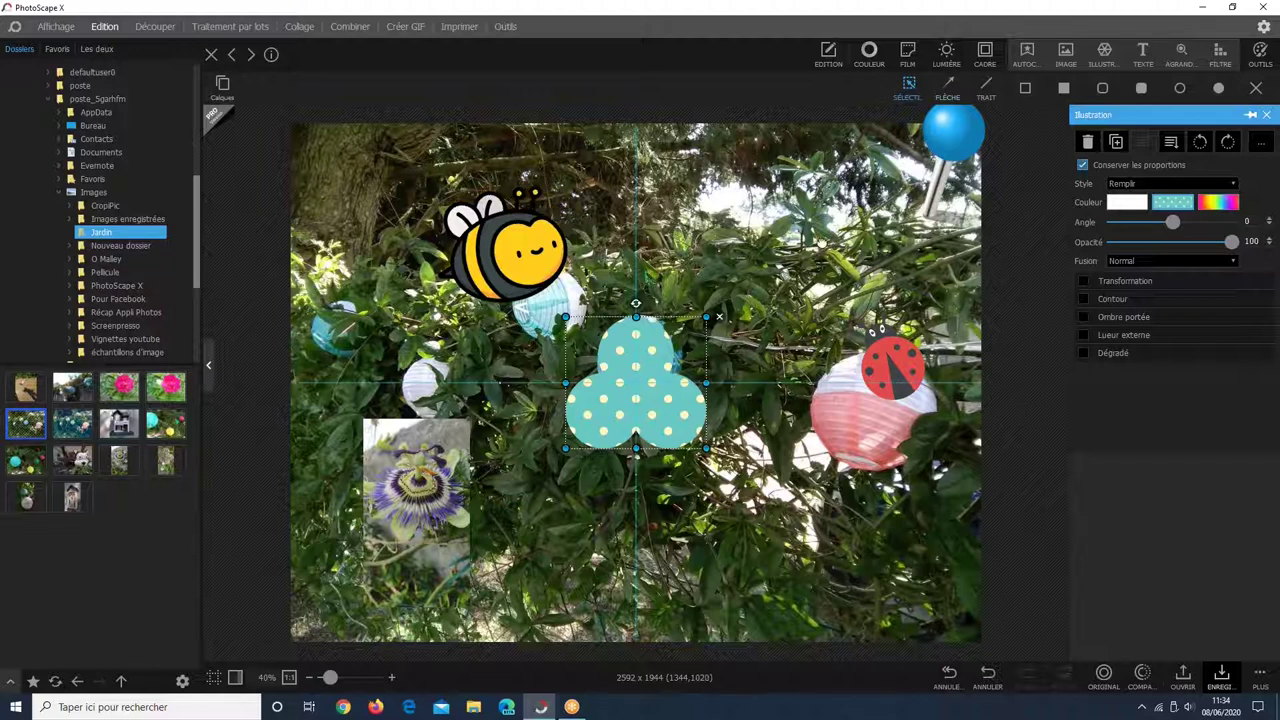
drag(670, 371, 839, 205)
drag(876, 152, 817, 206)
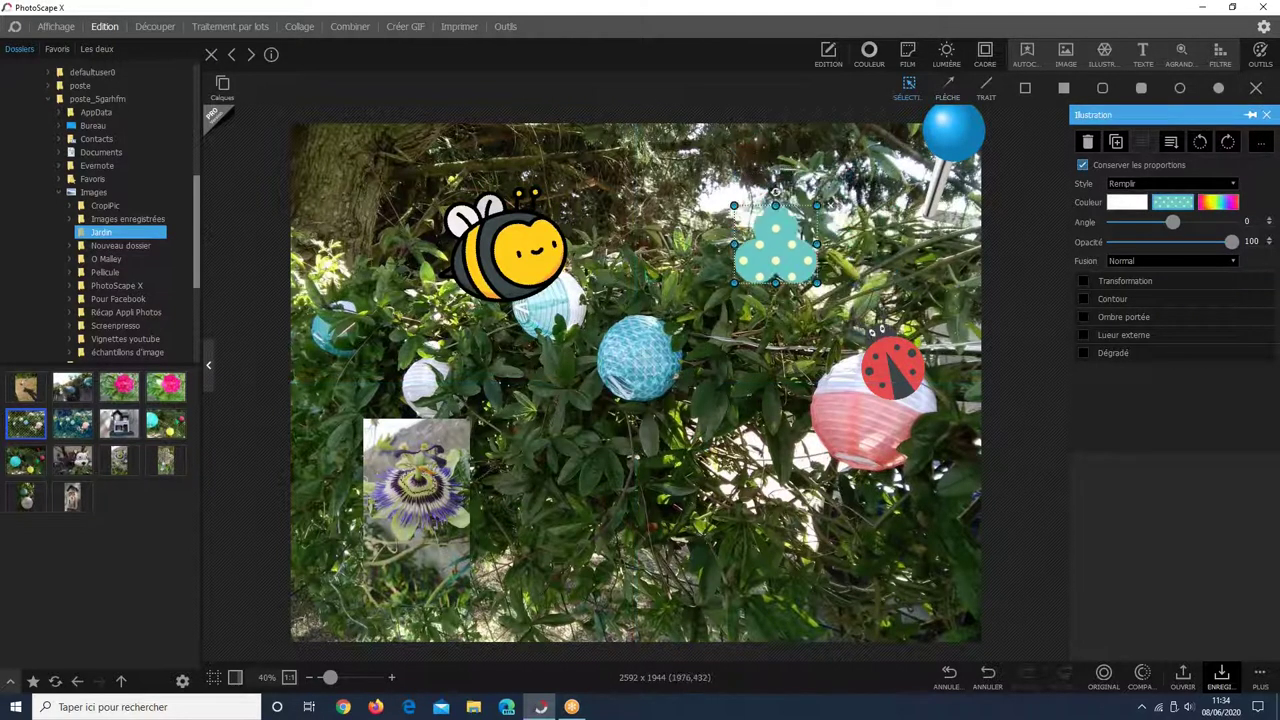
drag(776, 245, 820, 383)
drag(898, 608, 897, 577)
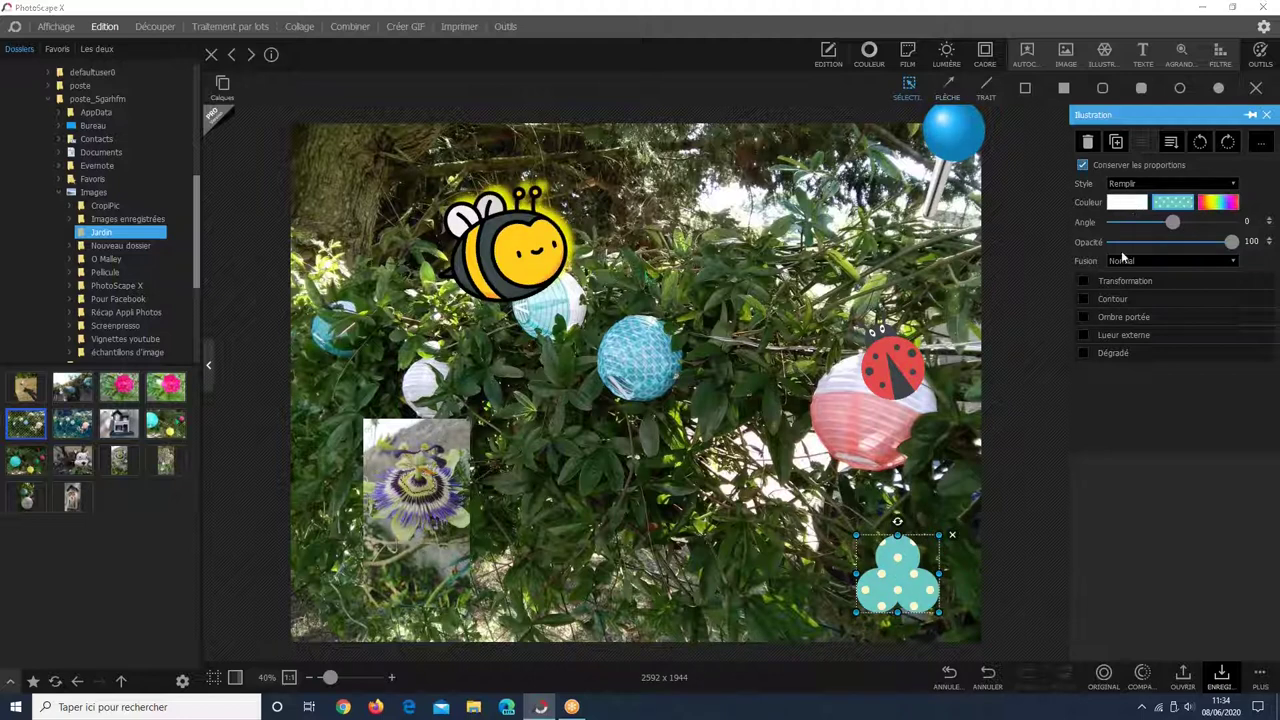
Try a solid grey-blue colour and dot patterns on the clover shape, and finally fill it with the rainbow gradient.
click(1127, 202)
click(1122, 282)
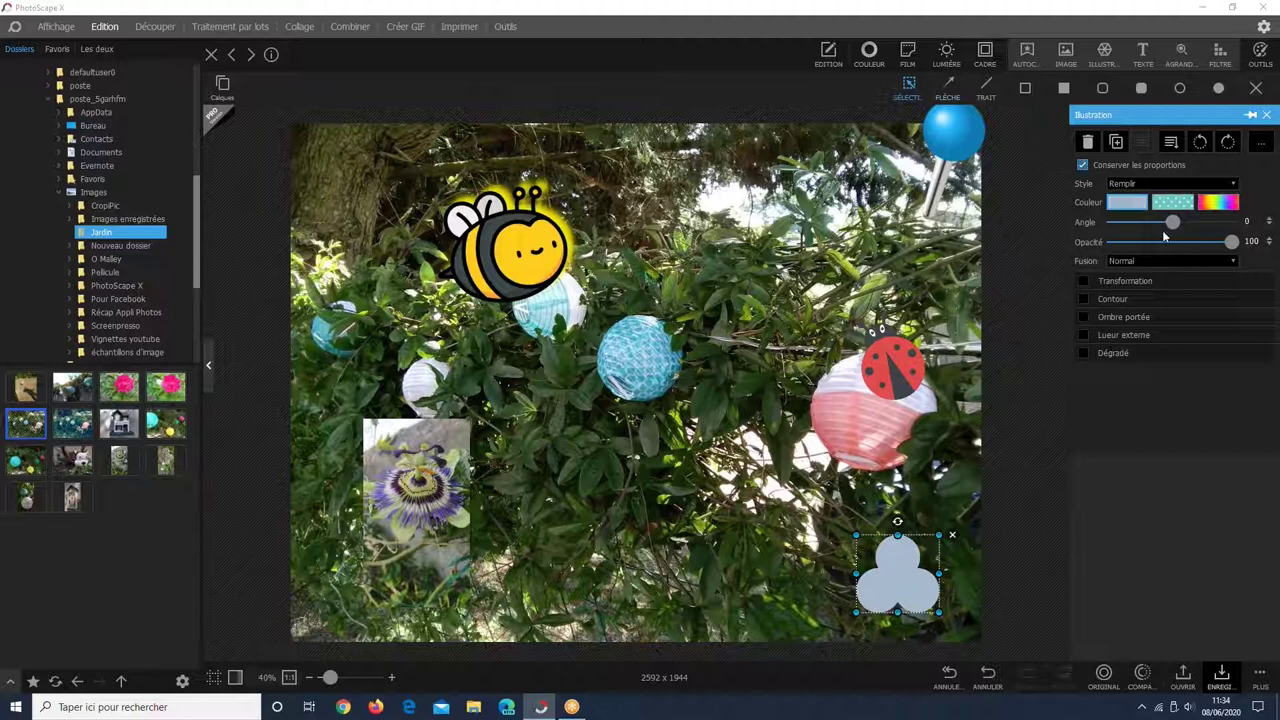
click(1172, 202)
click(1194, 450)
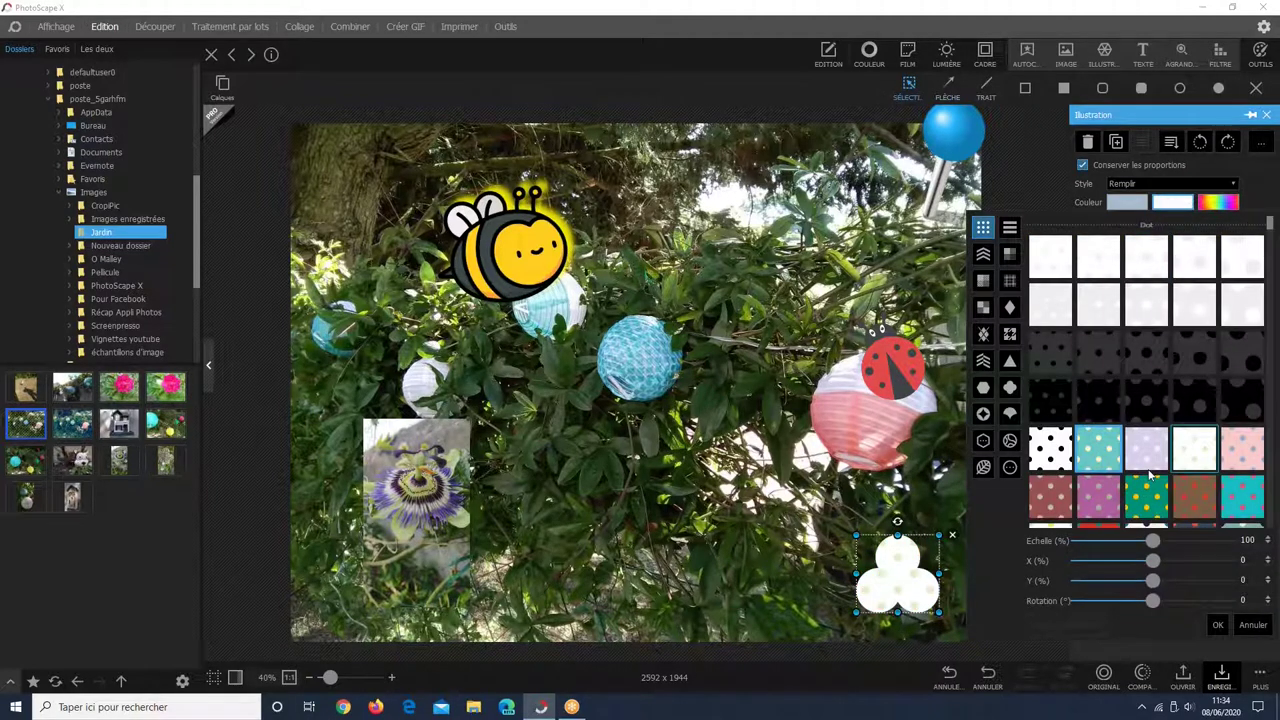
click(1100, 452)
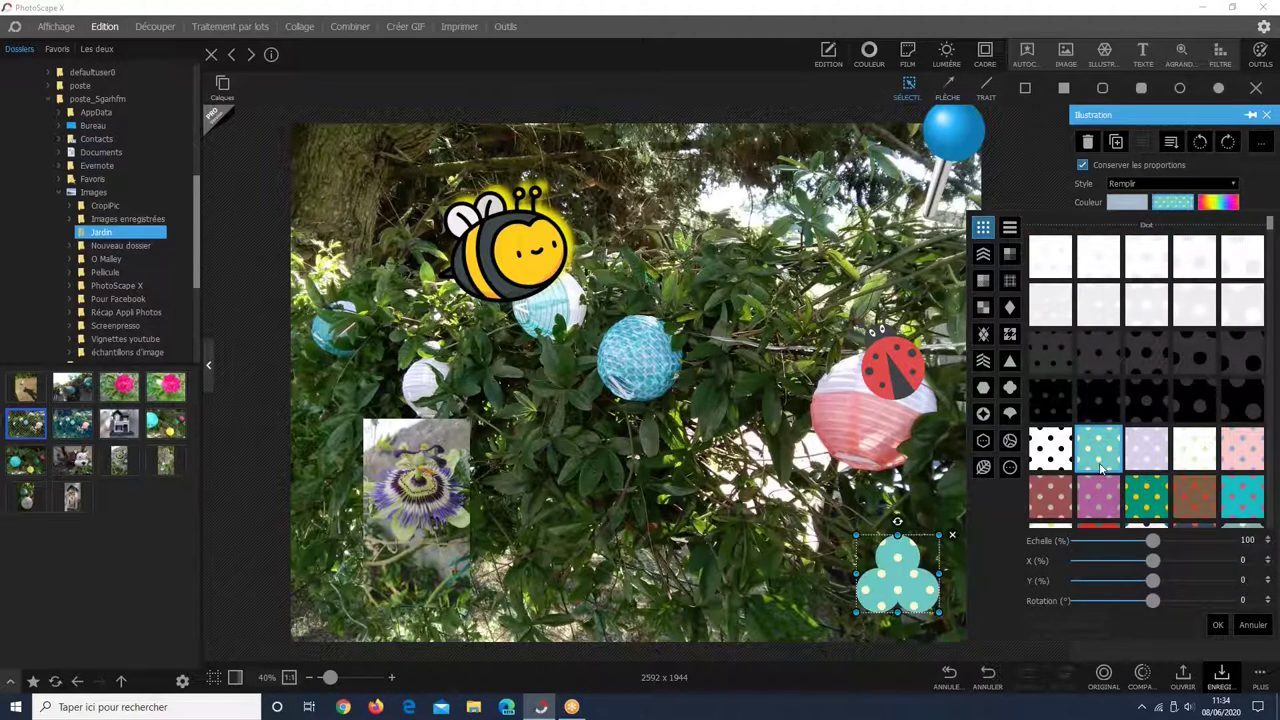
click(1210, 203)
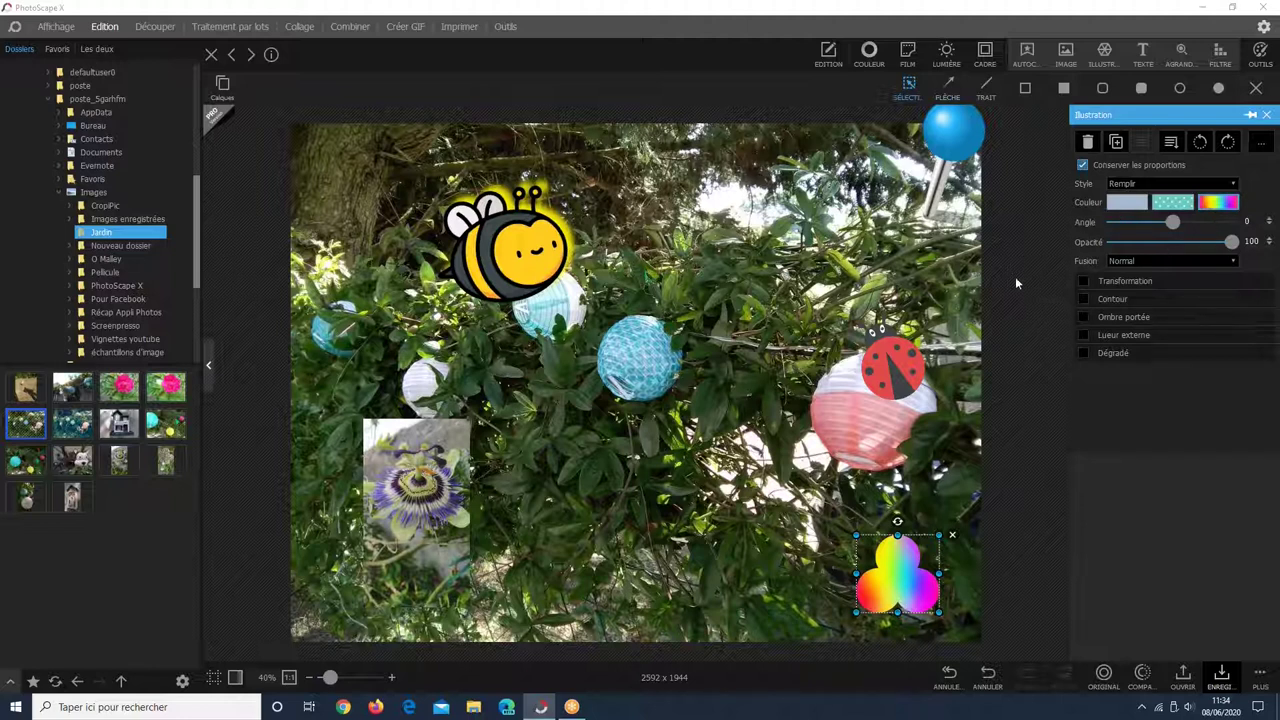
Browse the basic, wreath, geometric and badge shapes in the illustration library.
click(1102, 62)
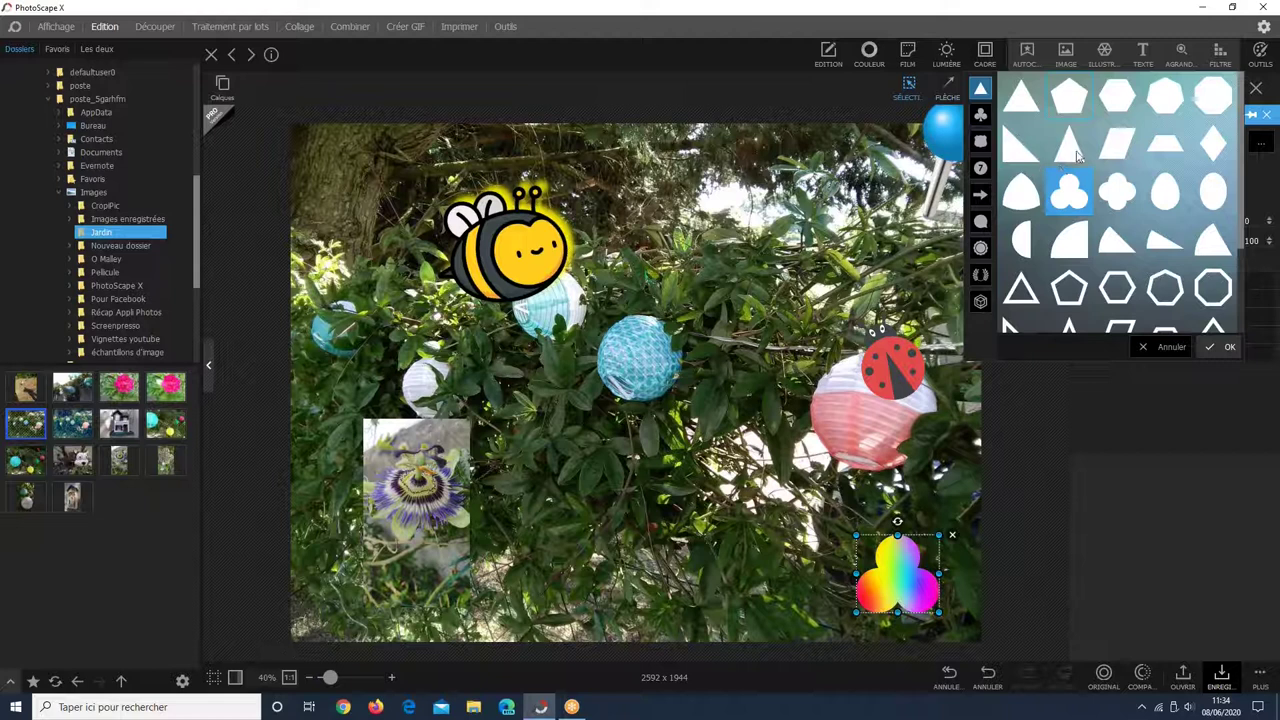
scroll(1076, 150, down, 3)
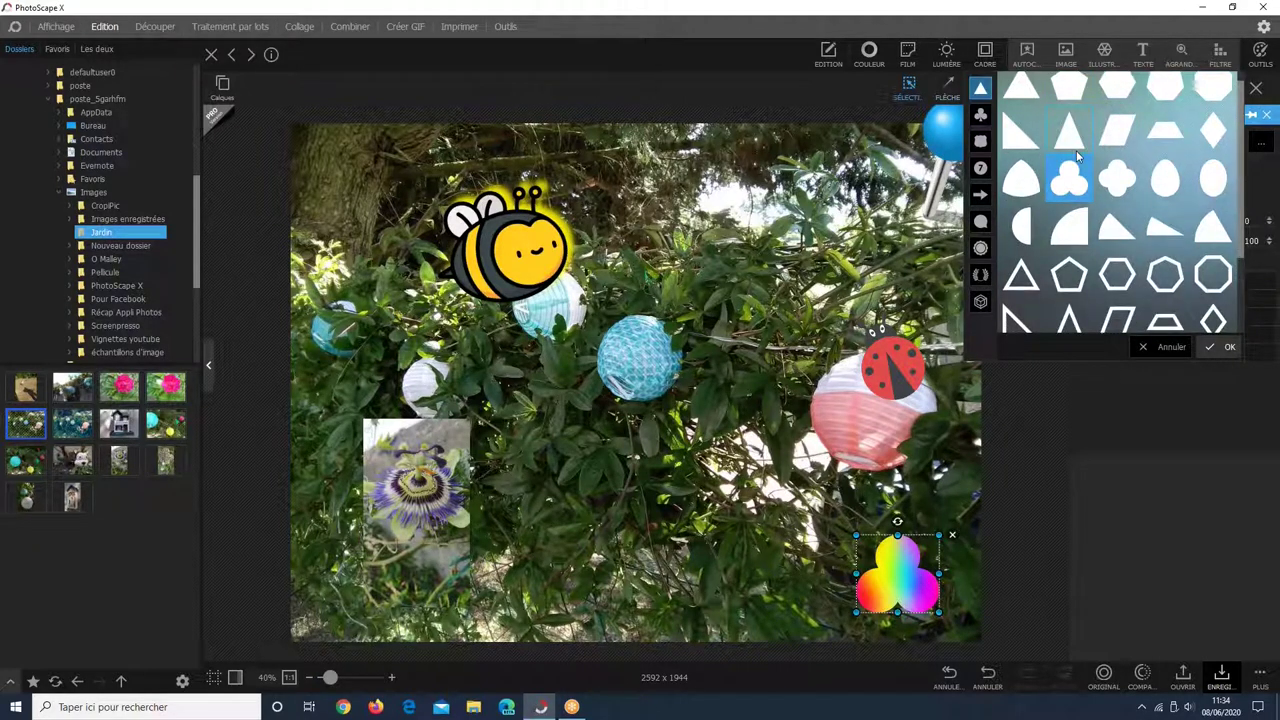
click(981, 274)
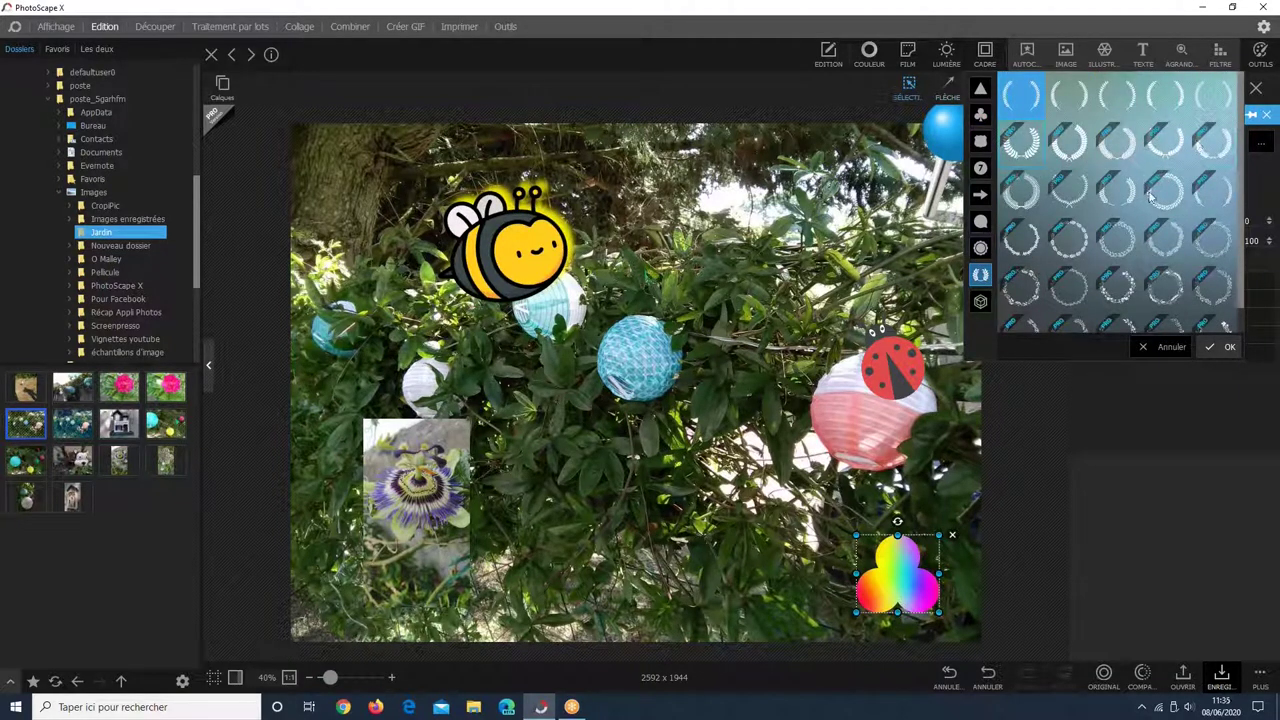
scroll(1150, 197, down, 1)
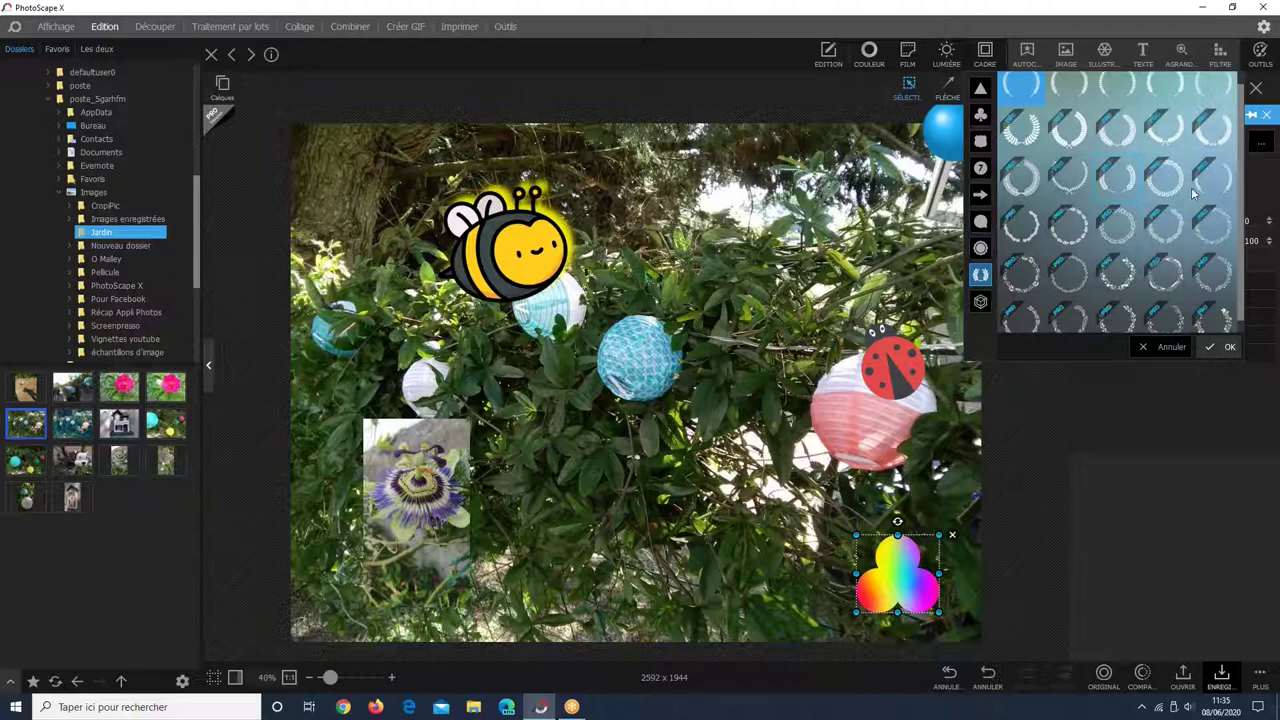
click(979, 304)
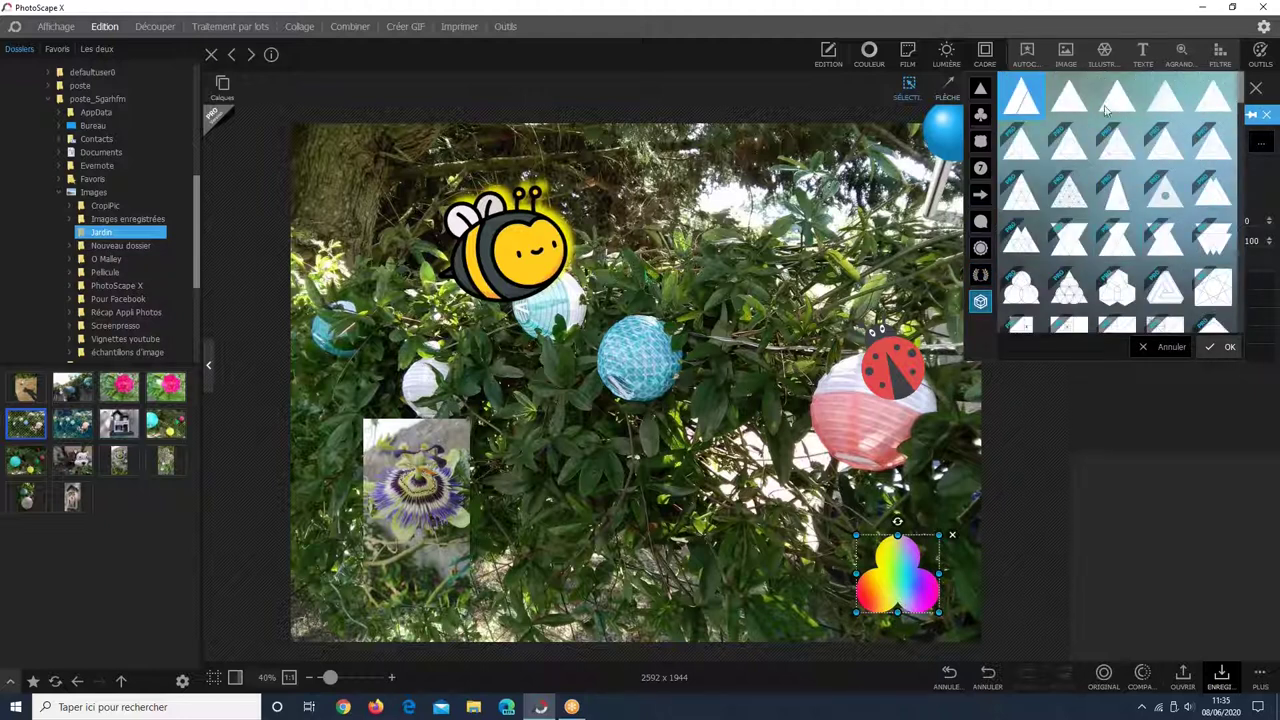
click(1152, 96)
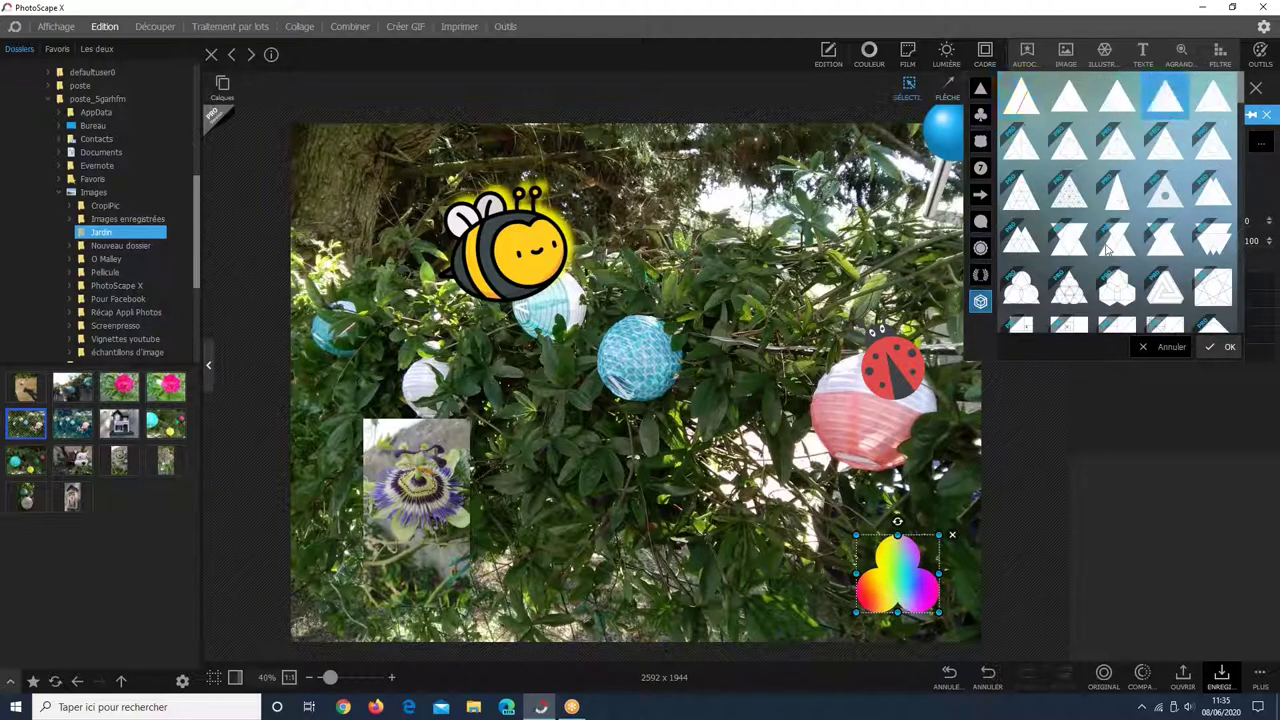
click(982, 142)
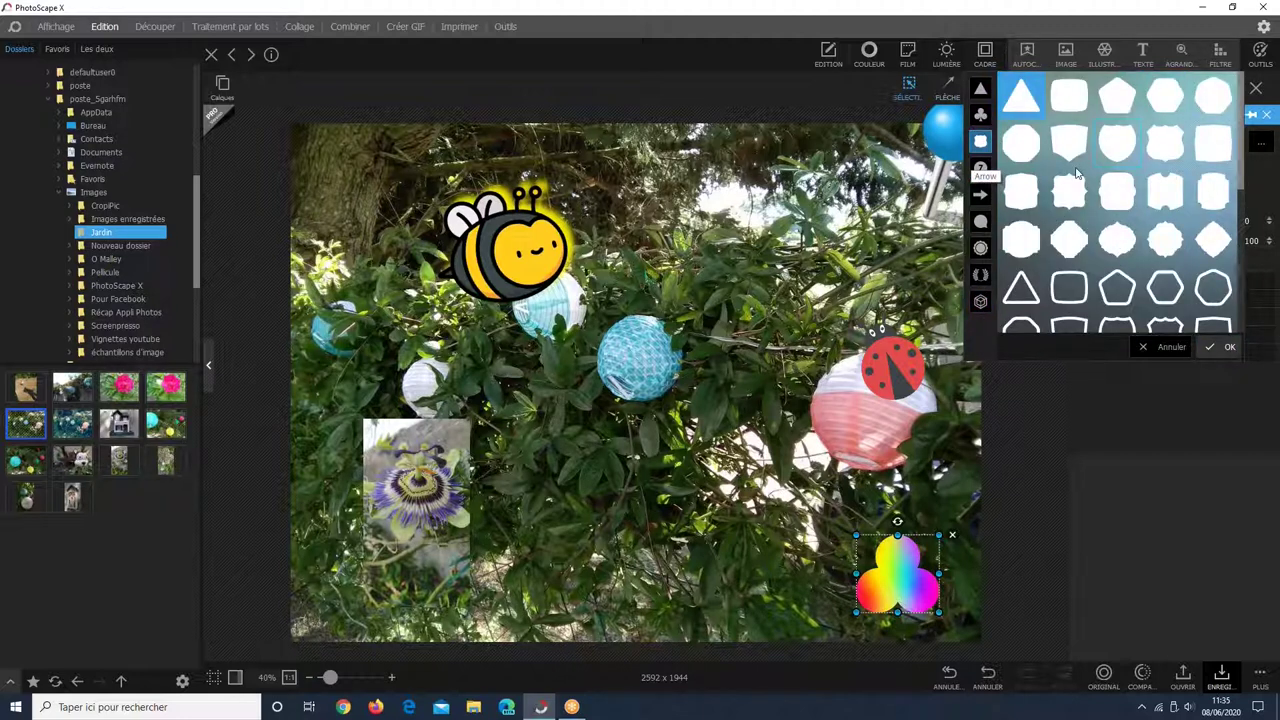
scroll(1062, 184, down, 3)
scroll(1062, 184, down, 1)
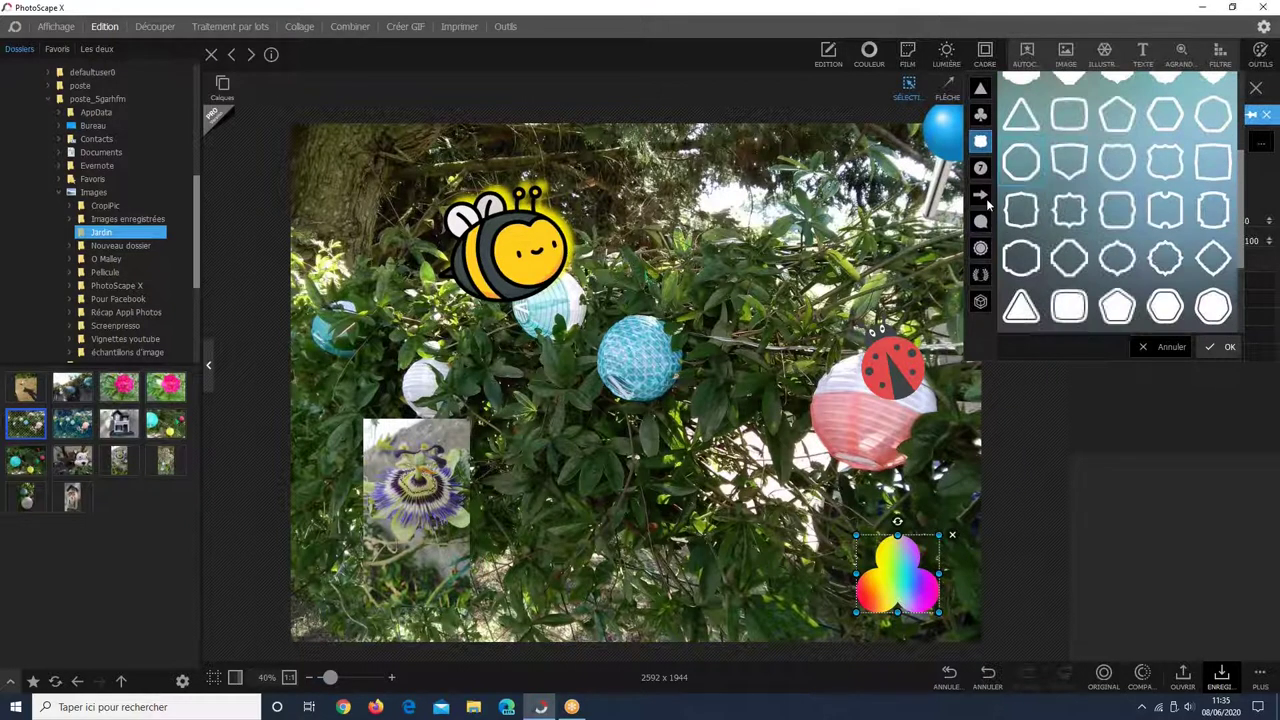
Insert the notched arrow illustration, shrink it and place it on the tree trunk in the photo's upper-left corner.
click(980, 195)
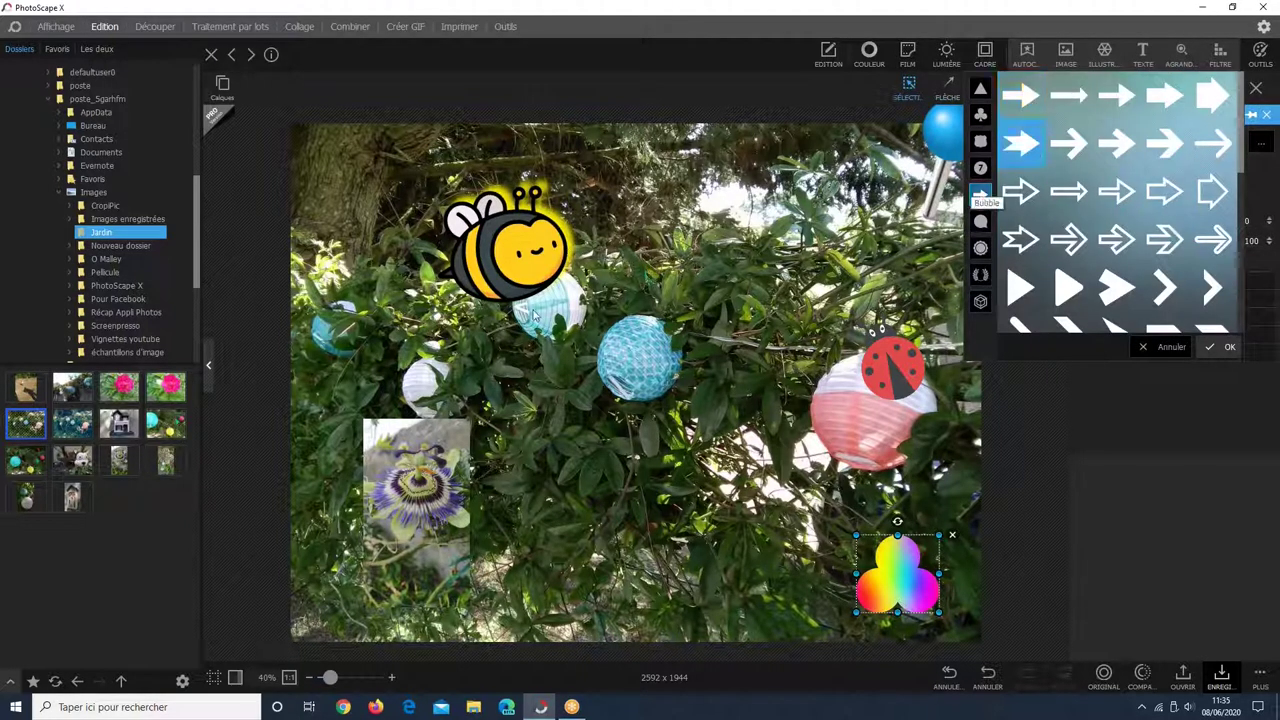
click(835, 343)
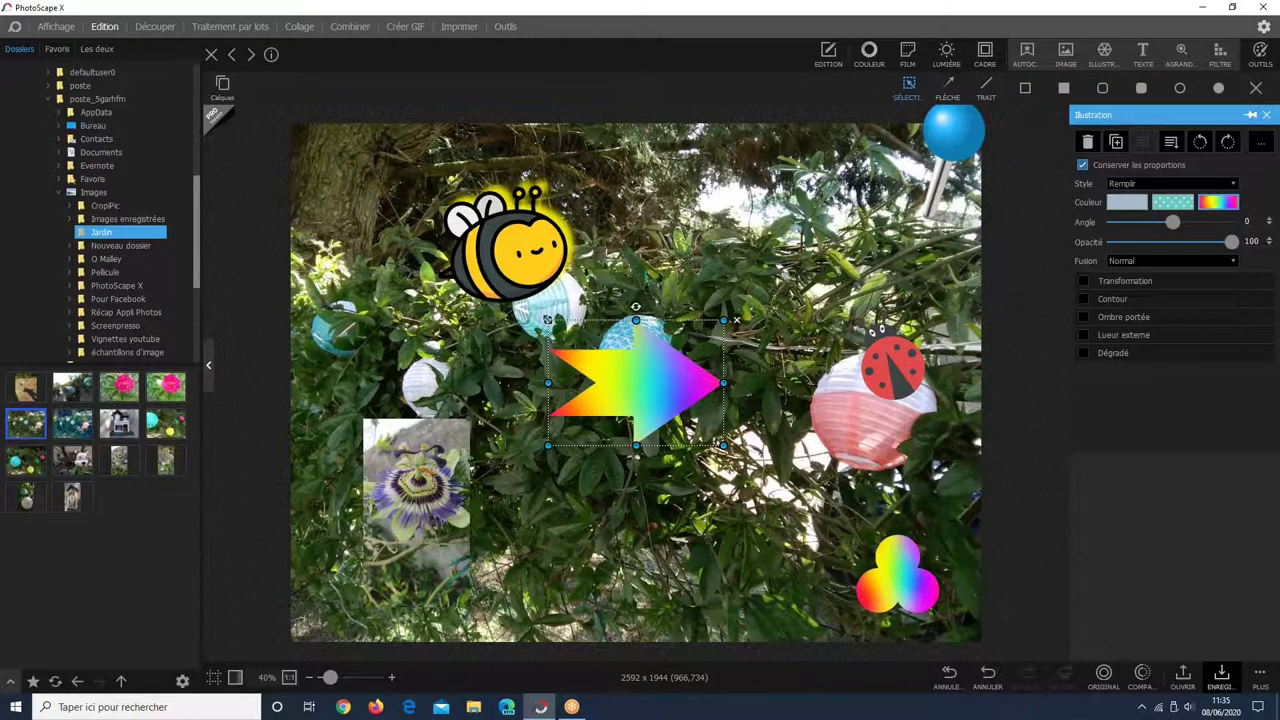
drag(548, 320, 670, 408)
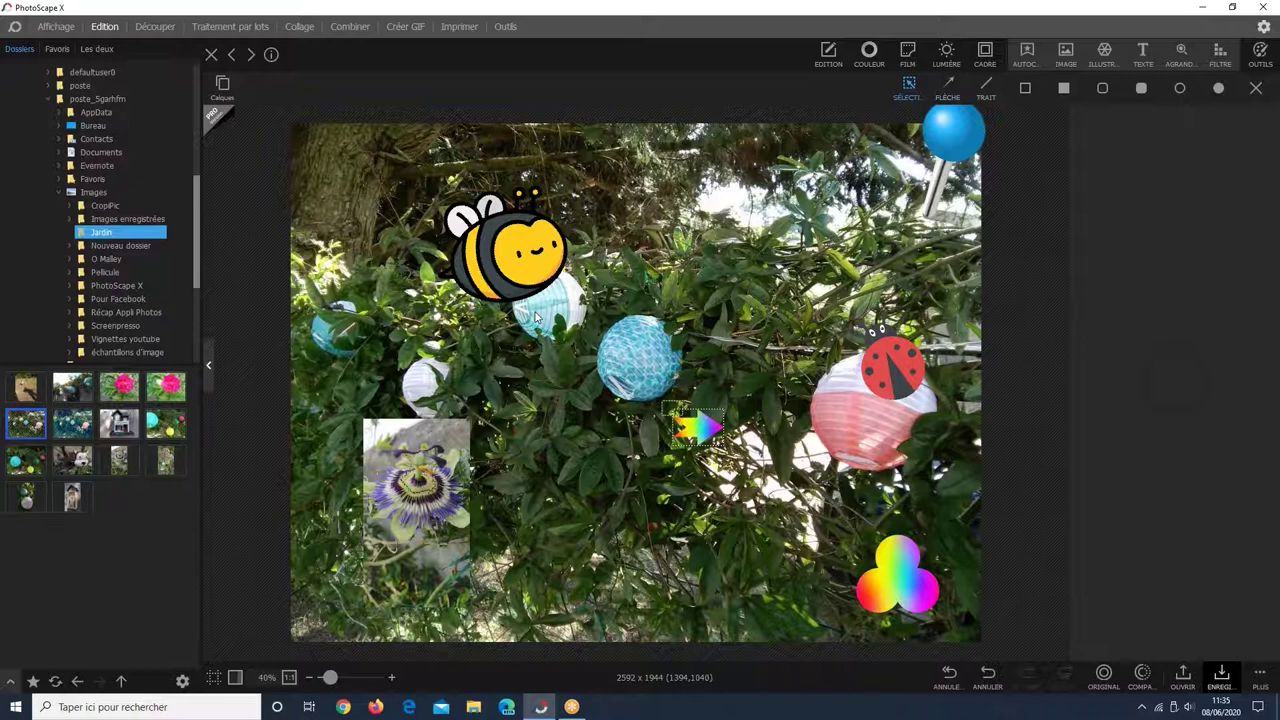
click(697, 428)
drag(697, 428, 340, 155)
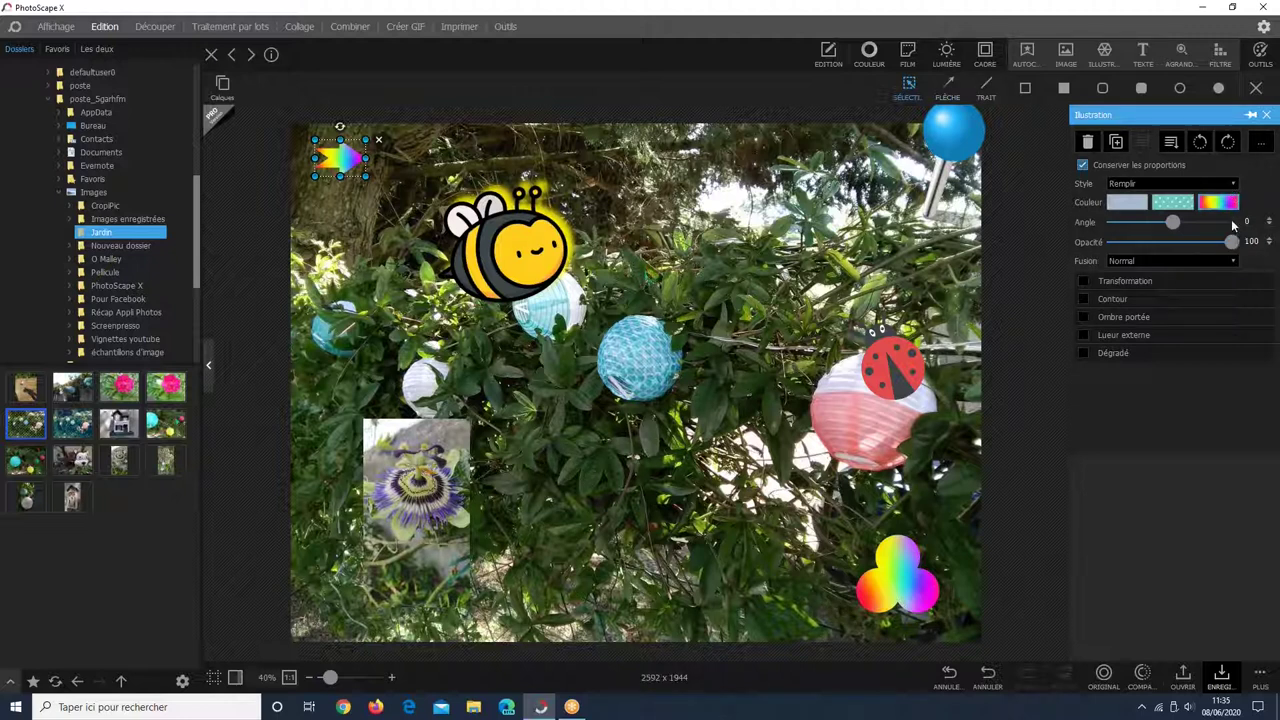
Fill the arrow with solid red and leave the insertion mode.
click(1130, 204)
click(1042, 476)
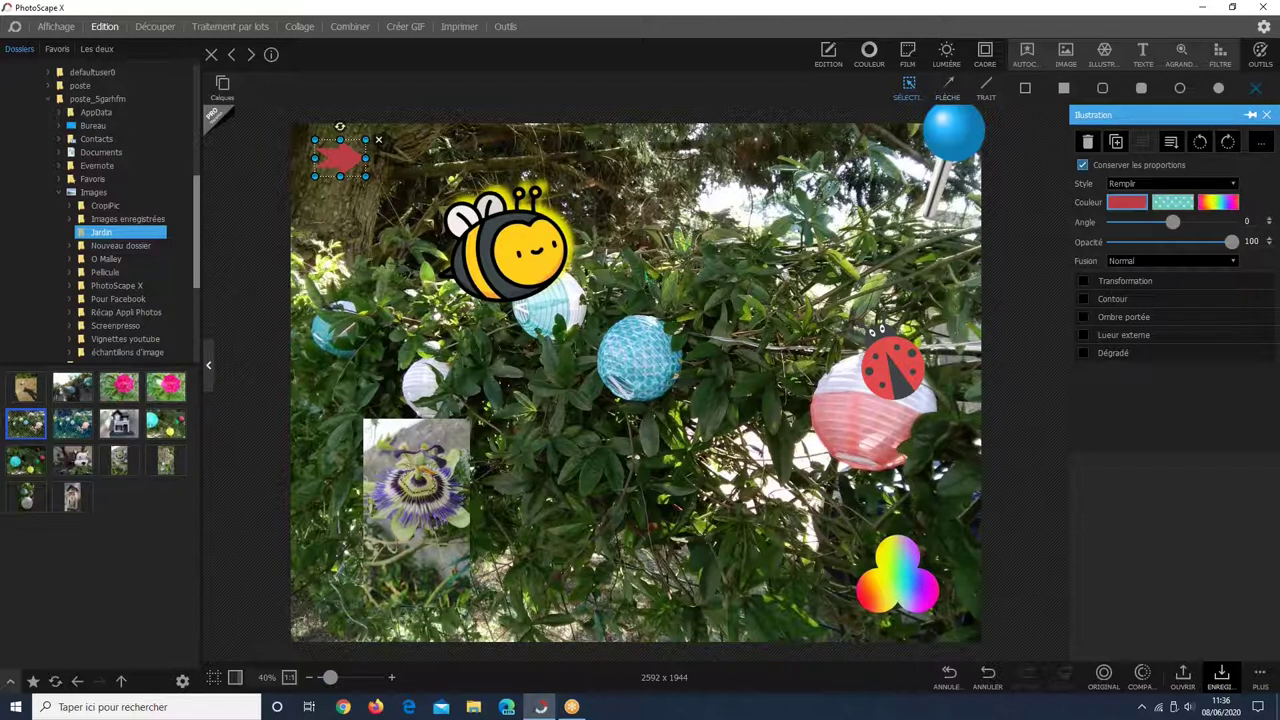
click(1256, 88)
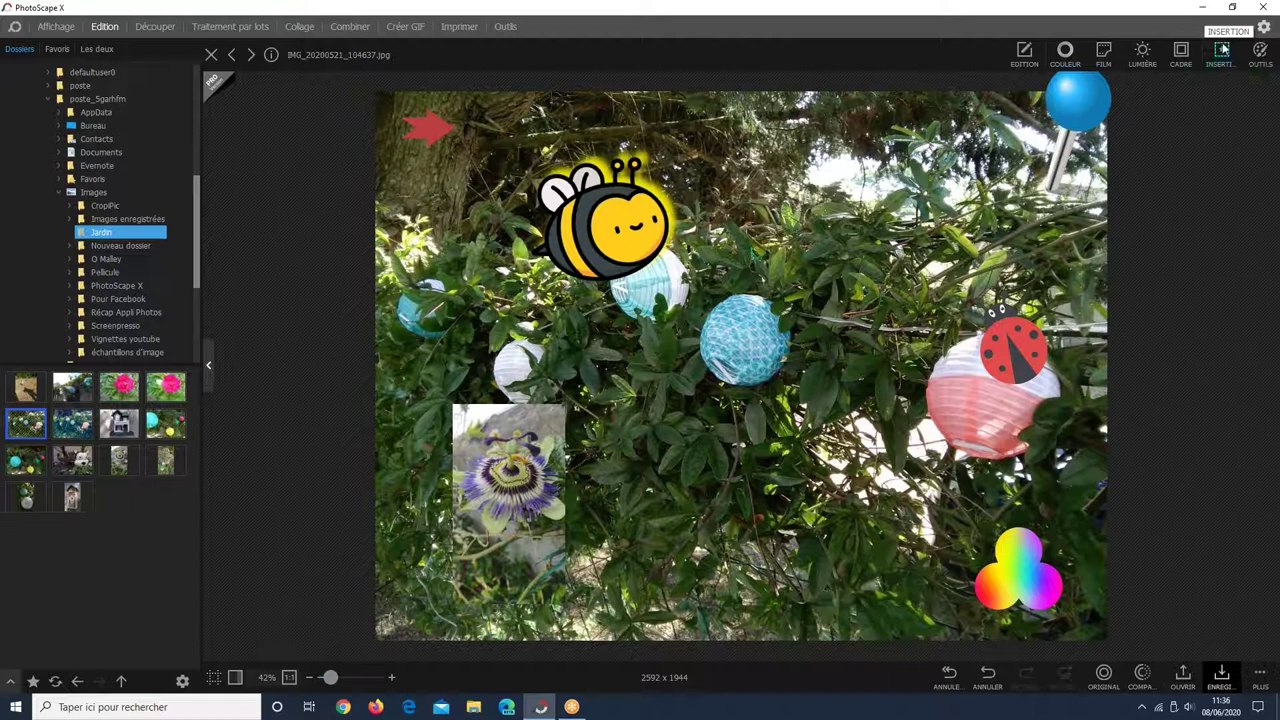
Return to the insertion mode and move the bee down and left, just above the small white lantern.
click(1217, 50)
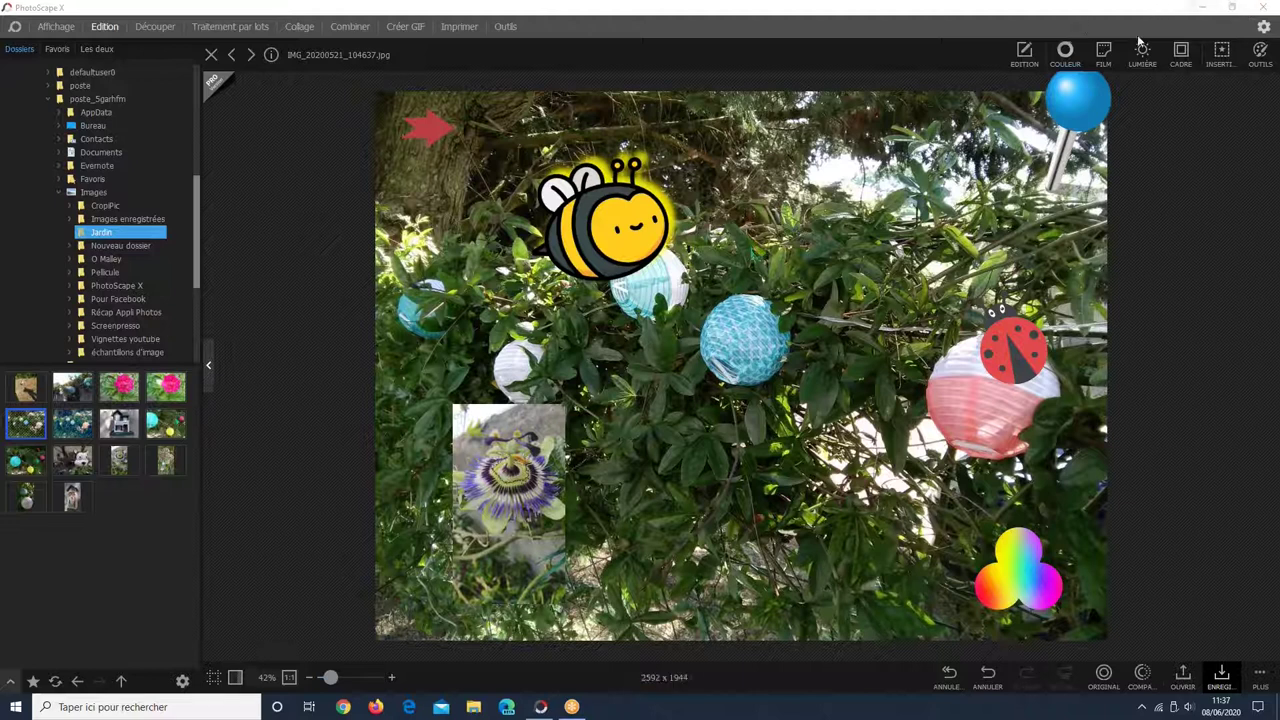
click(1224, 57)
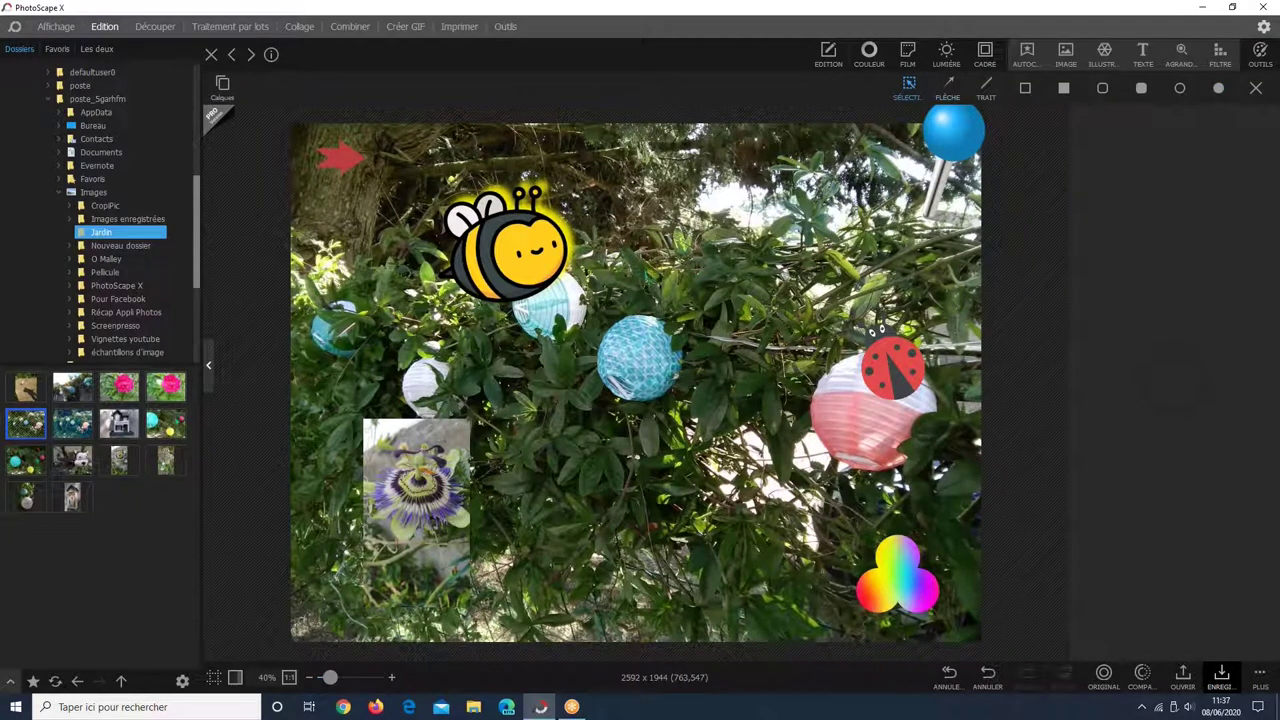
click(454, 298)
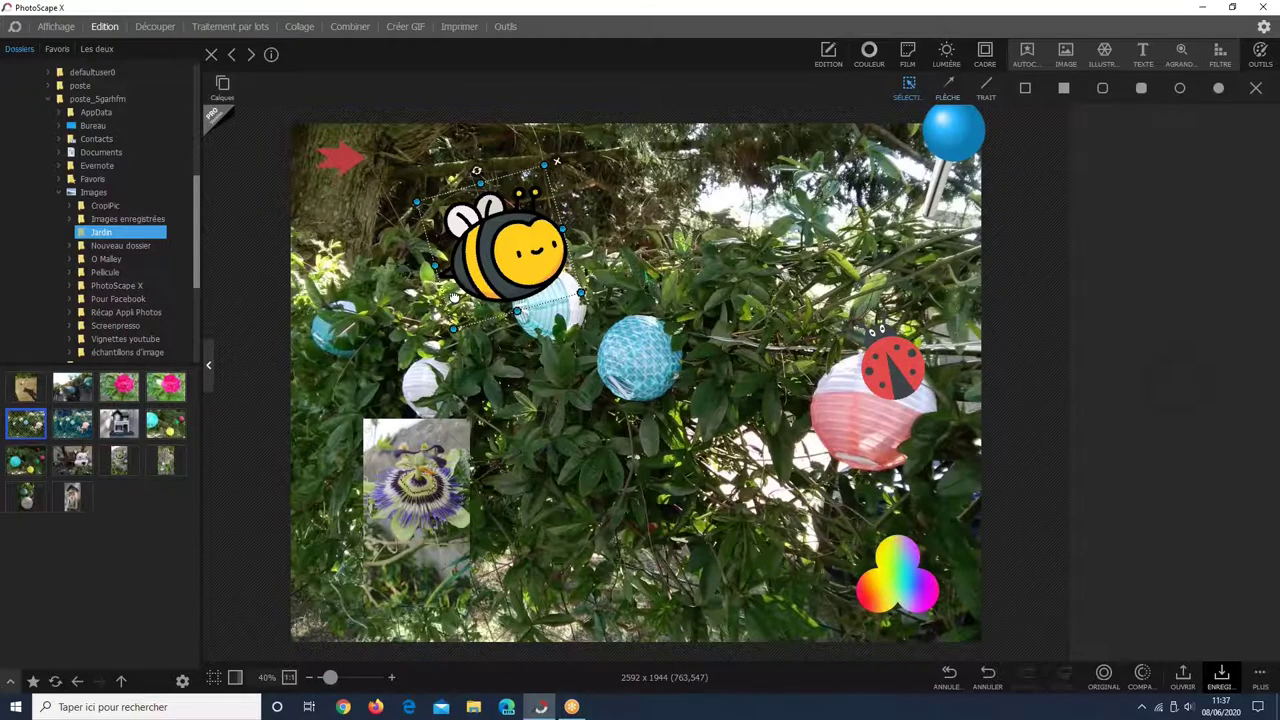
drag(454, 298, 441, 313)
drag(465, 280, 451, 298)
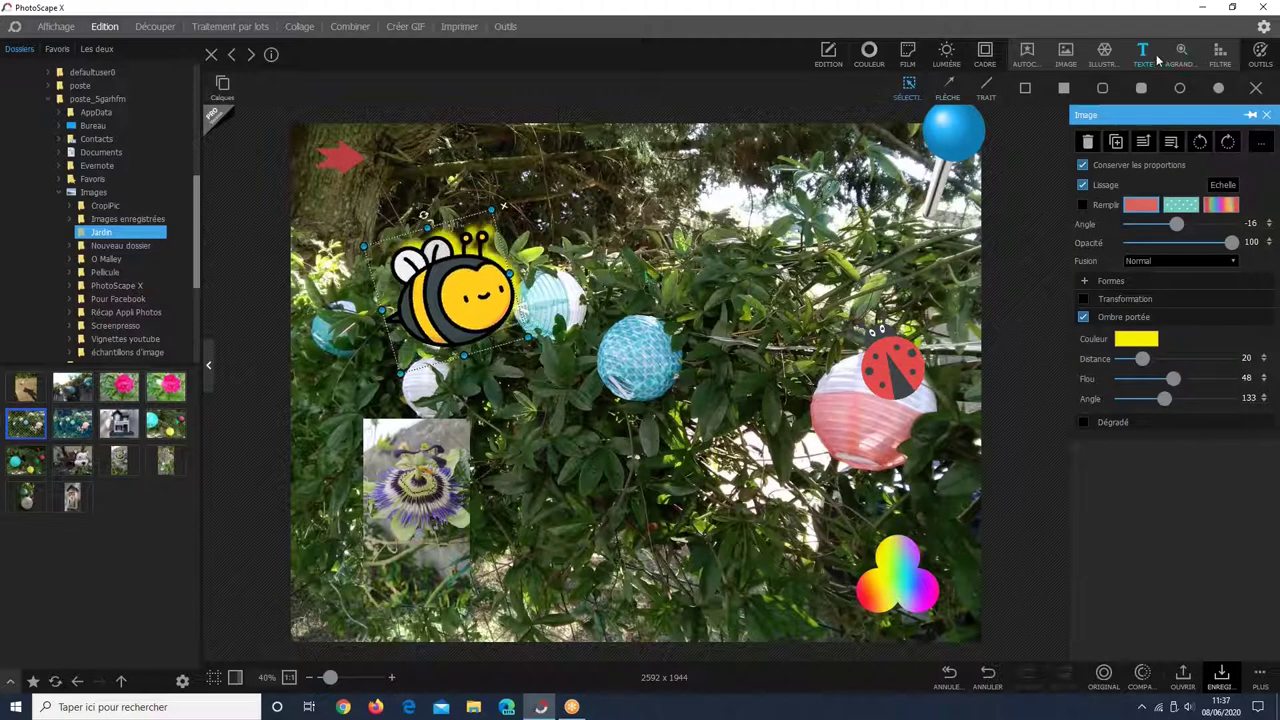
Insert a text object reading "Au jardin" and place it near the photo's upper edge, between the red arrow and the blue pin.
click(1152, 54)
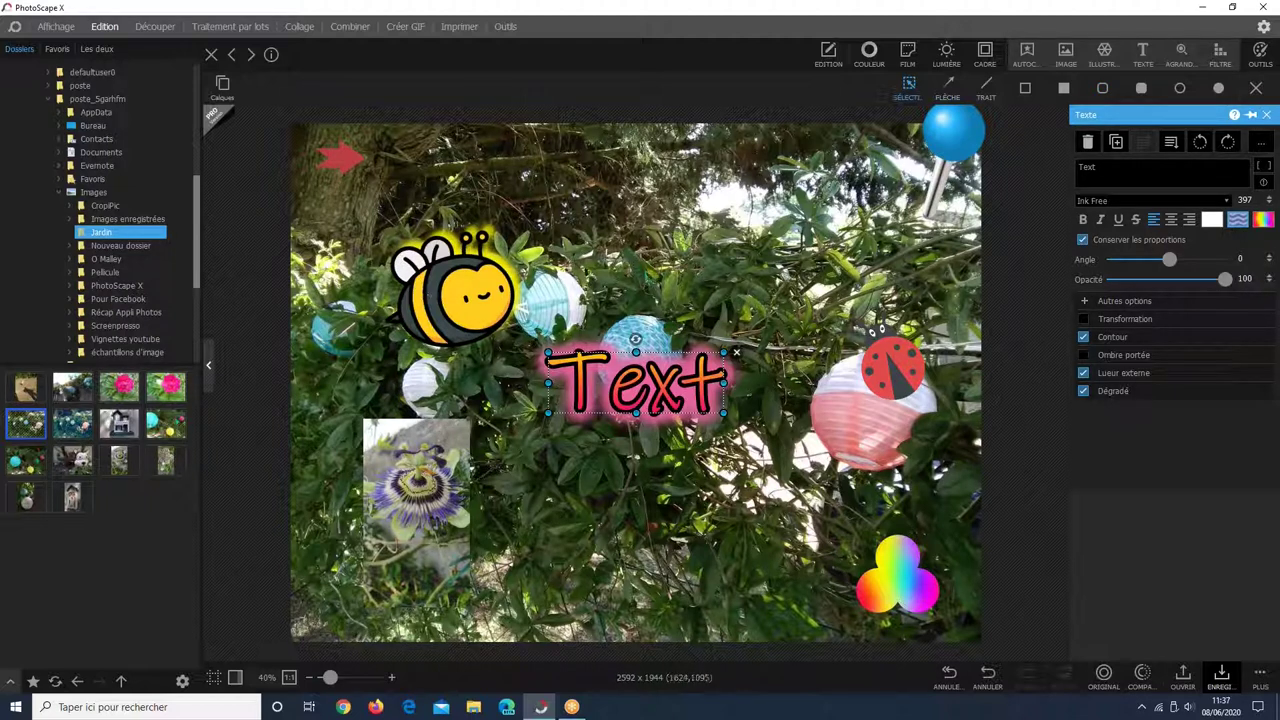
drag(635, 339, 619, 166)
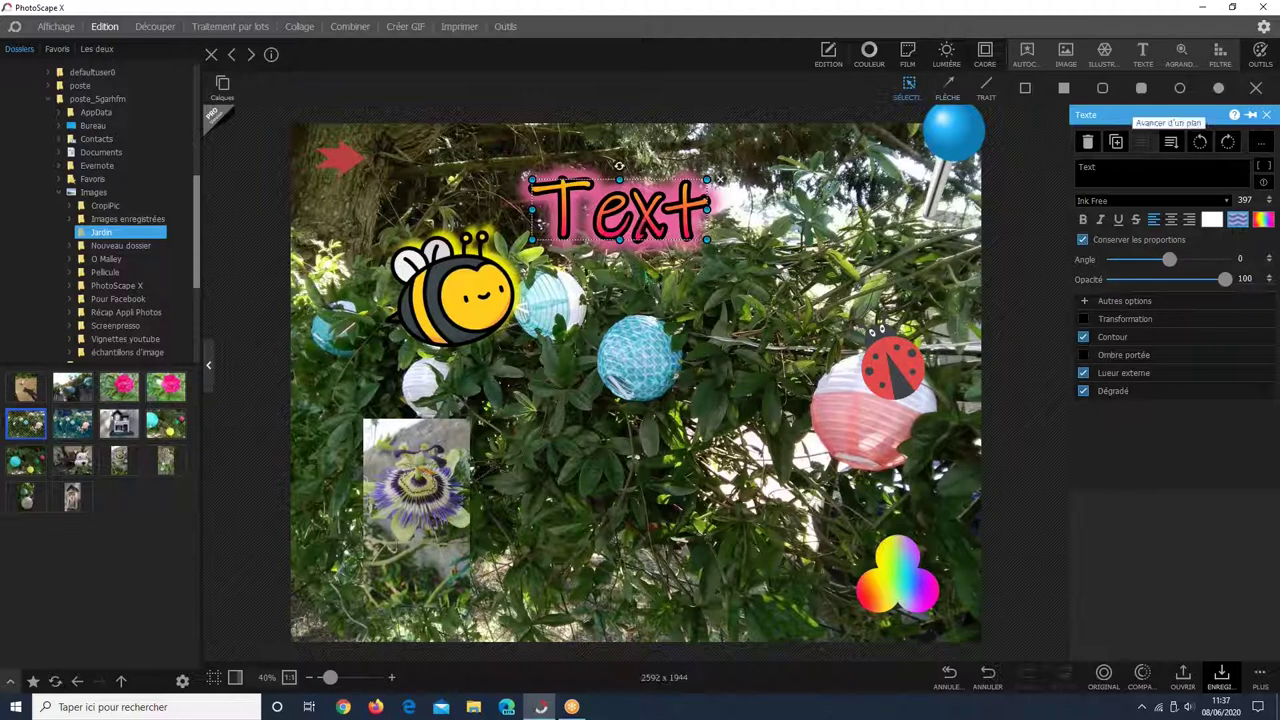
click(1123, 169)
key(ctrl+a)
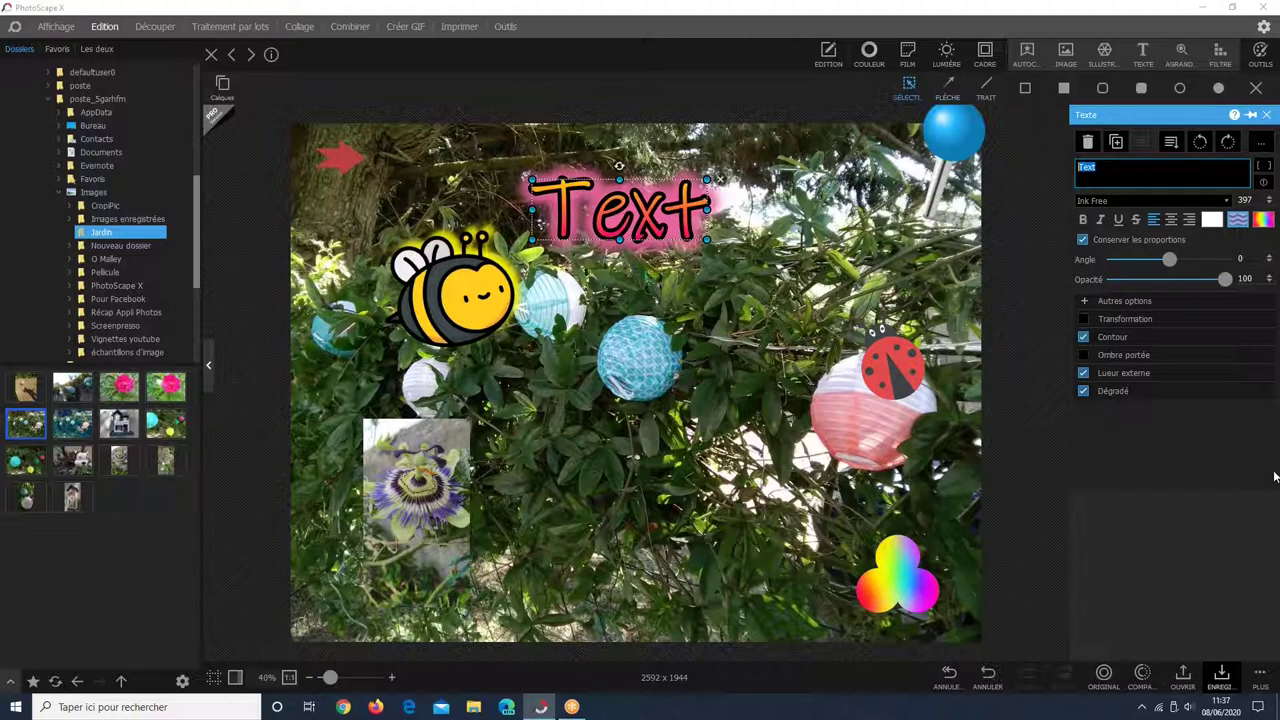
key(BackSpace)
text(A)
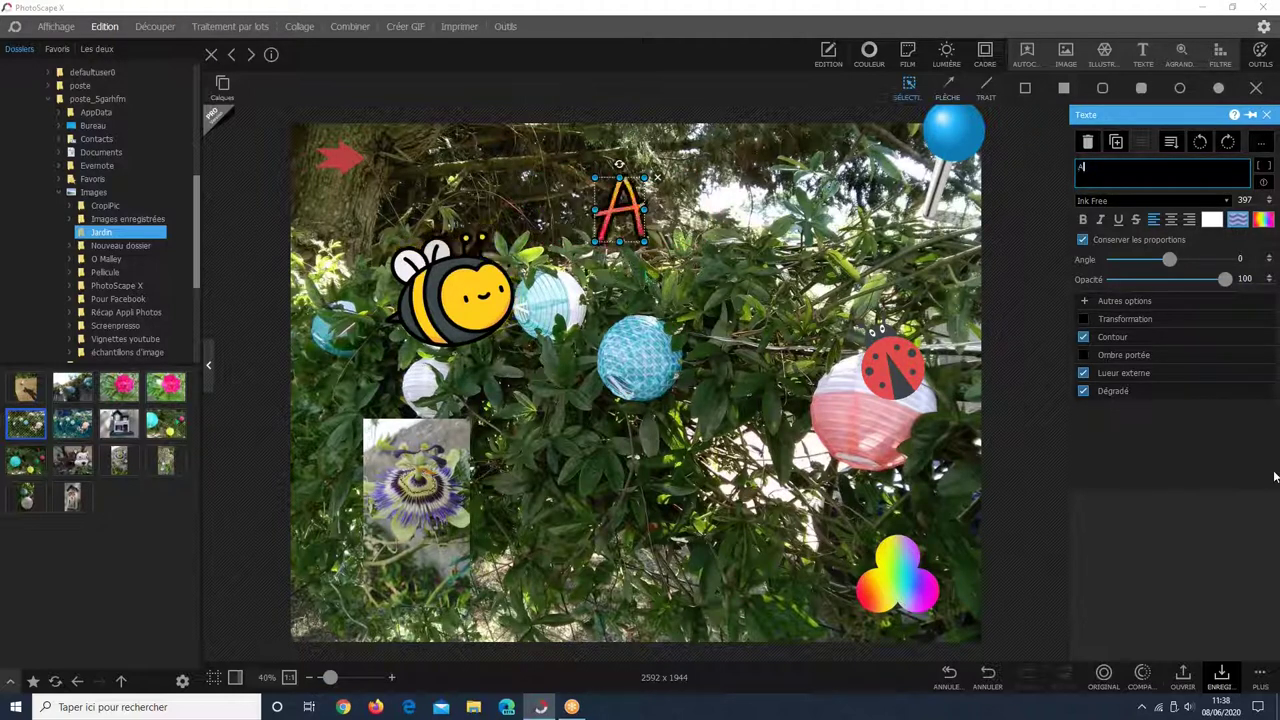
text(u jard)
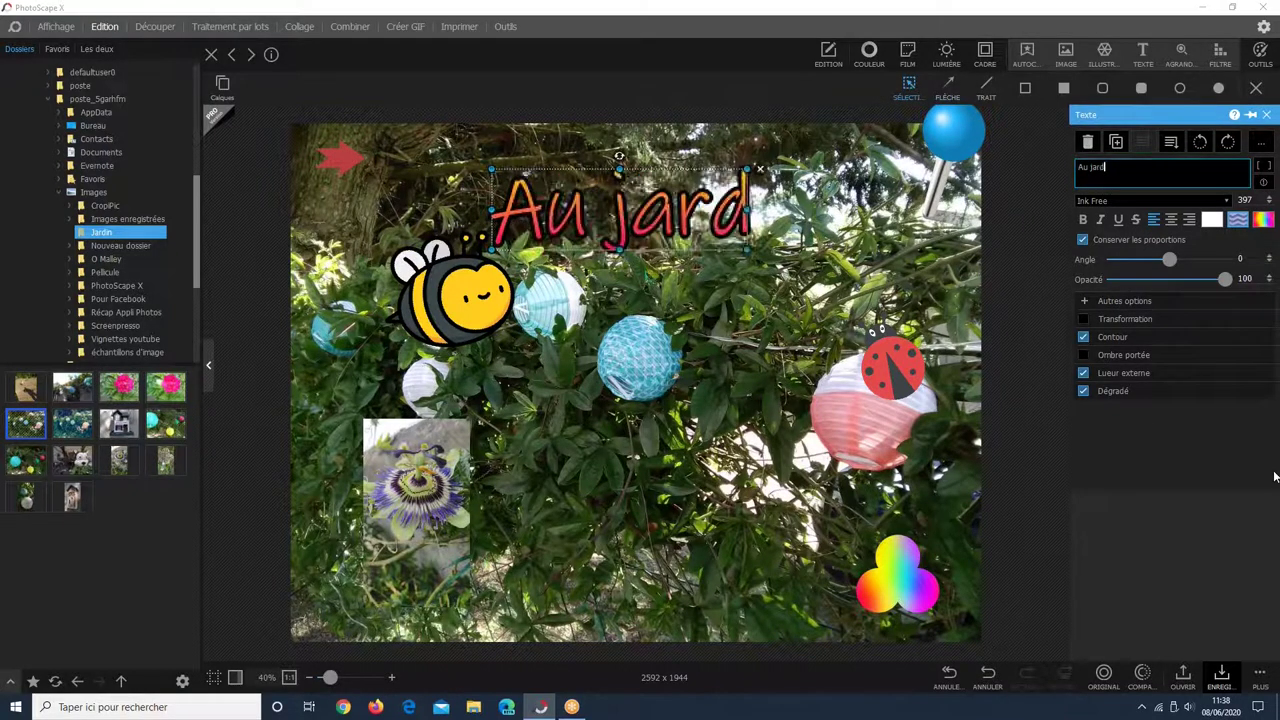
text(in)
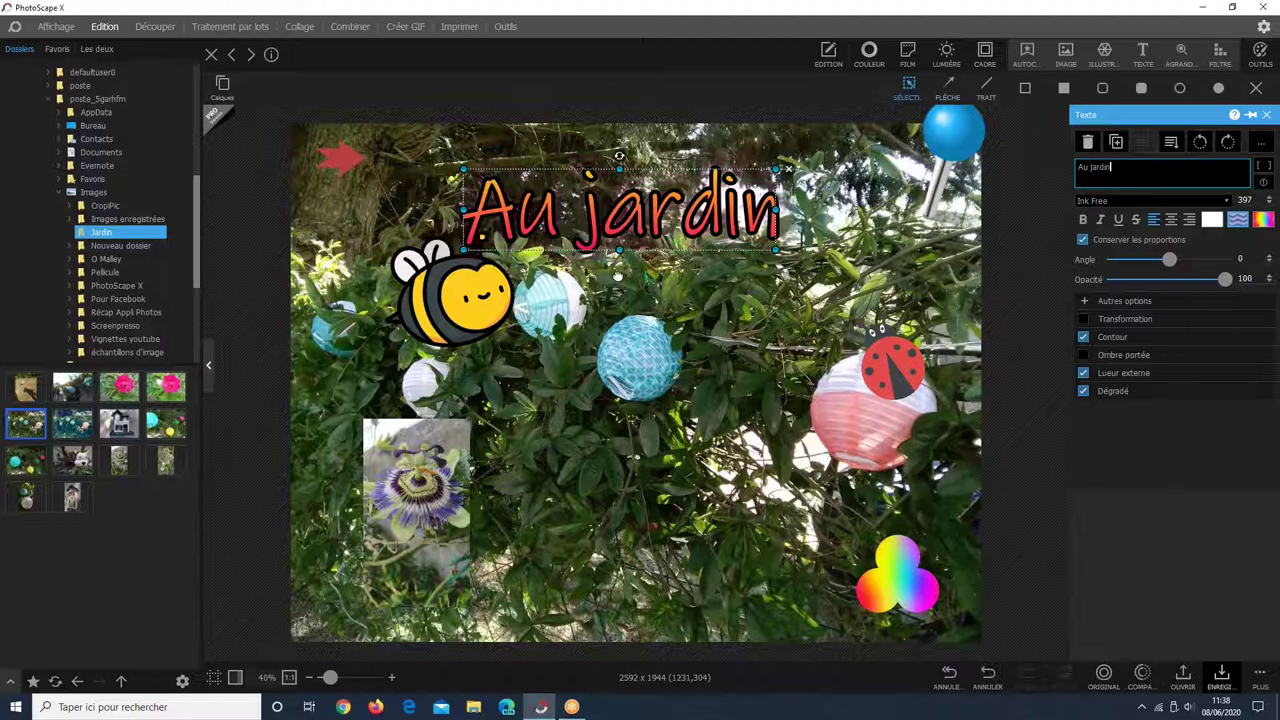
mouse_move(619, 205)
mouse_down()
mouse_move(617, 277)
mouse_move(637, 197)
mouse_up()
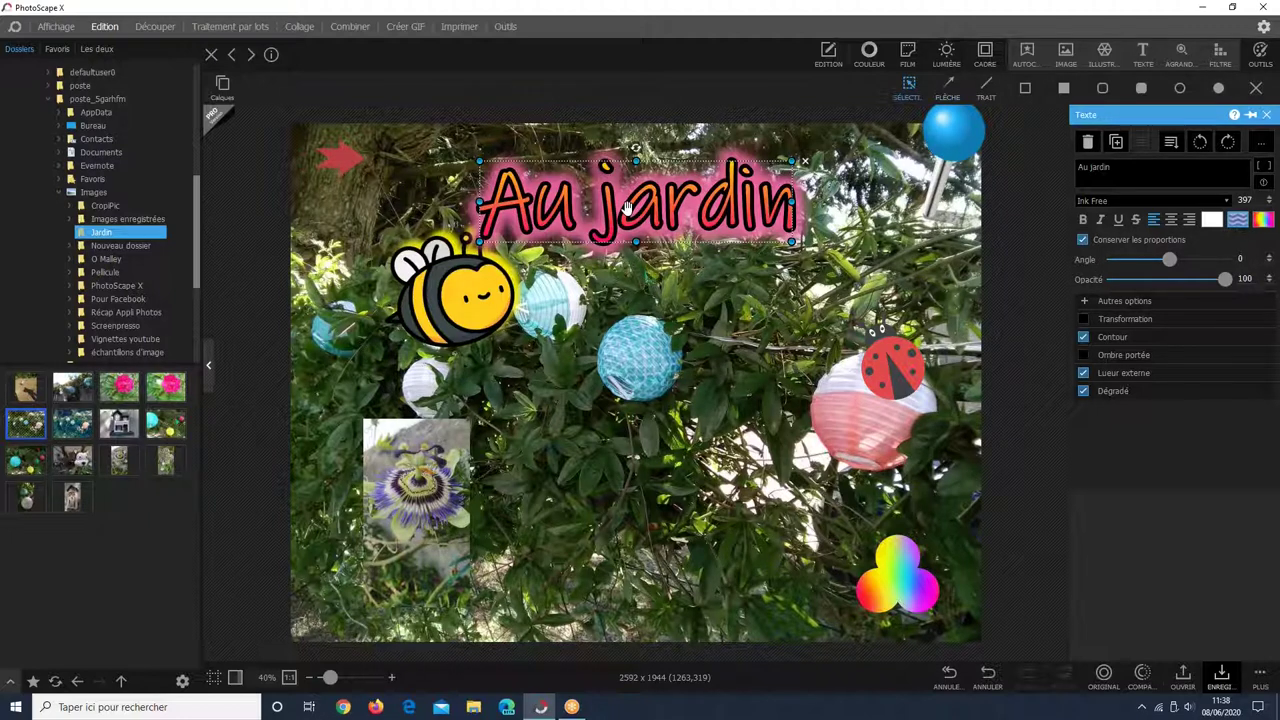
mouse_move(626, 207)
mouse_down()
mouse_move(601, 487)
mouse_move(625, 424)
mouse_move(626, 218)
mouse_up()
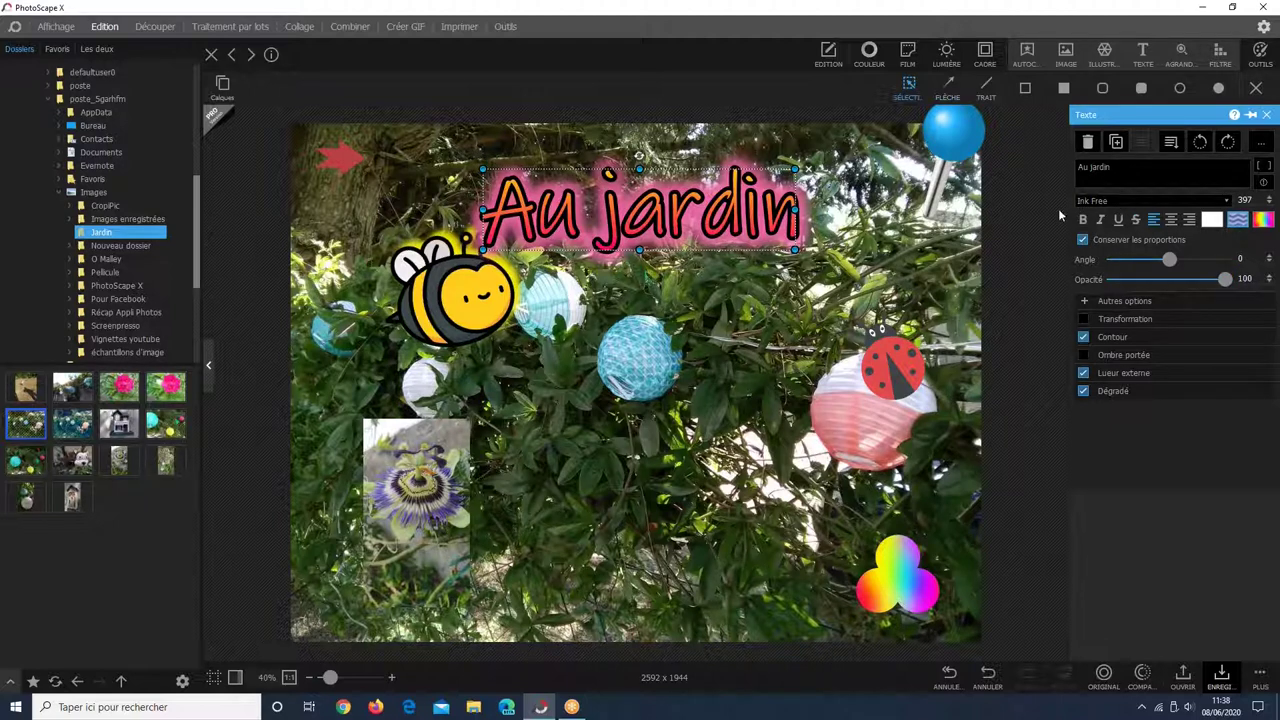
Change the text's font to French Script MT.
click(1228, 203)
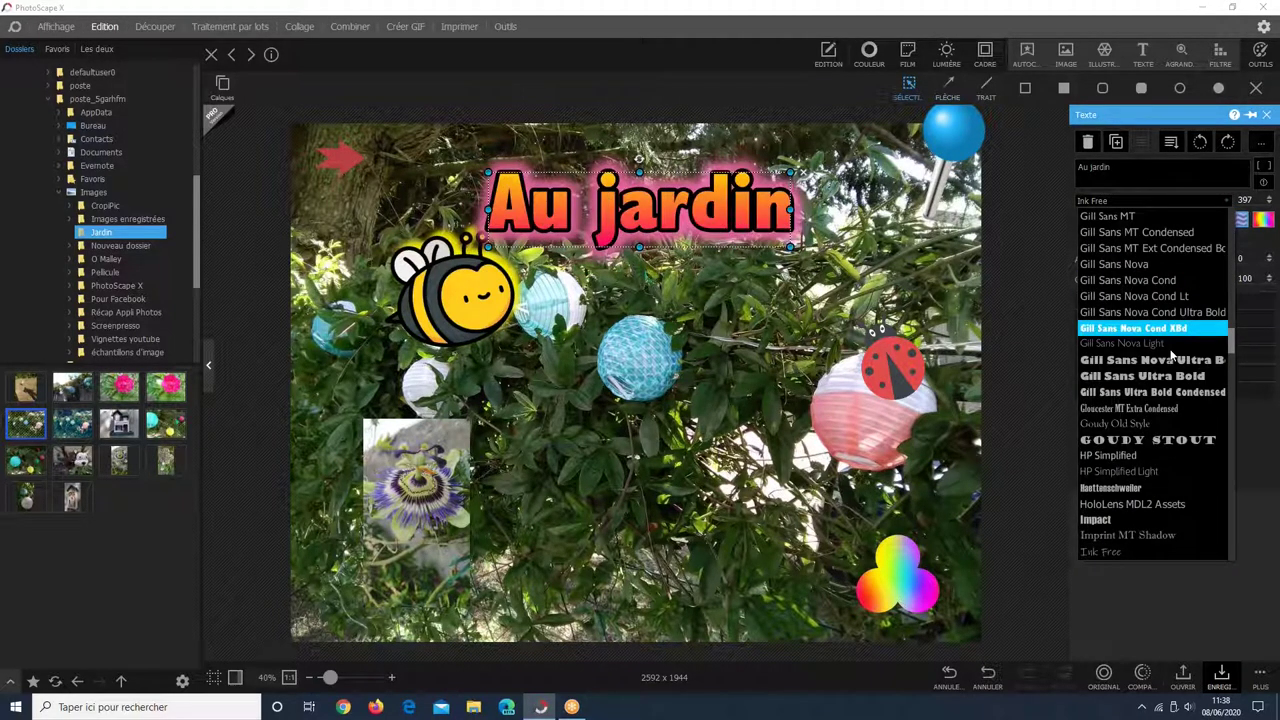
scroll(1160, 340, up, 7)
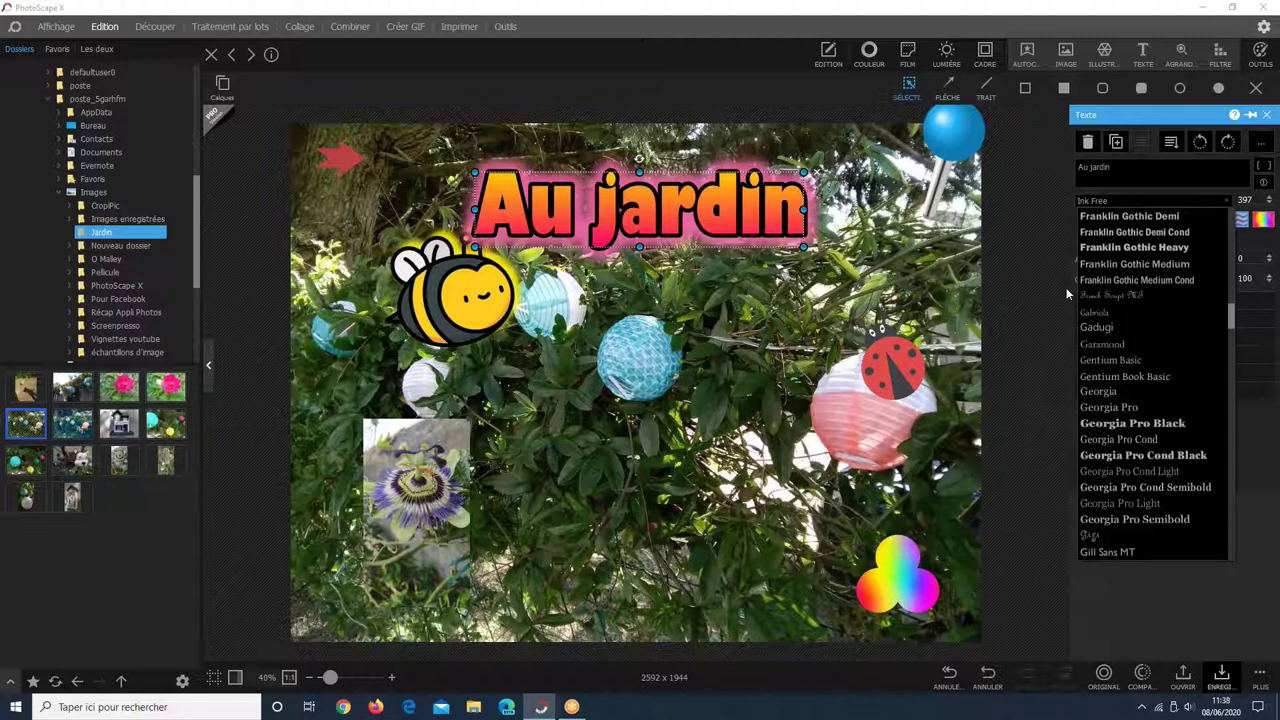
click(1100, 296)
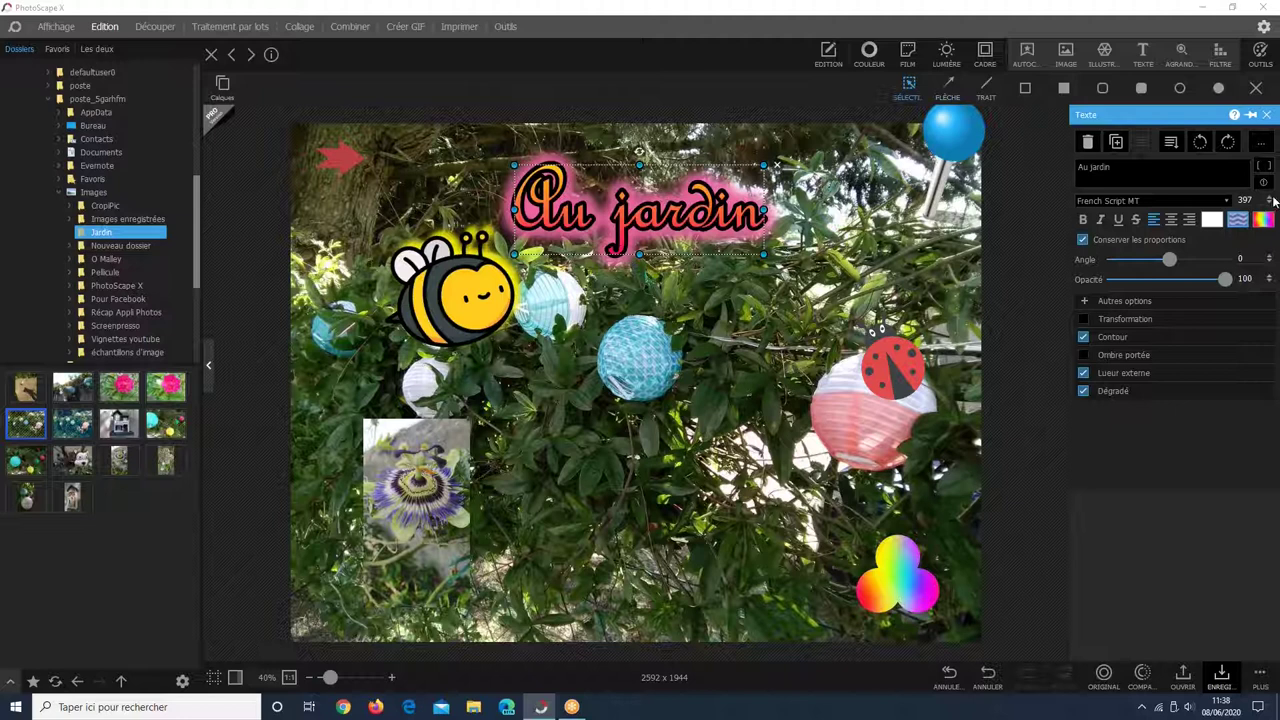
Raise the "Au jardin" text size stepwise to 404.
click(1270, 198)
click(1270, 198)
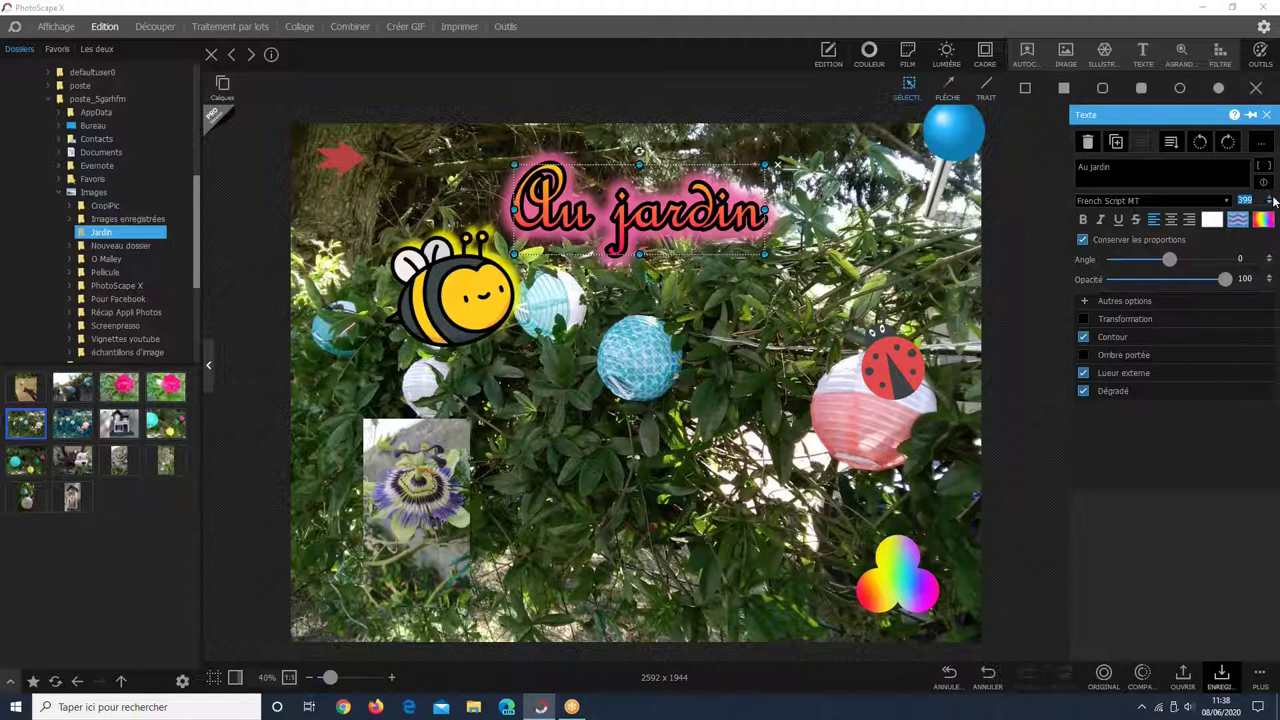
click(1270, 198)
click(1270, 198)
click(1270, 198)
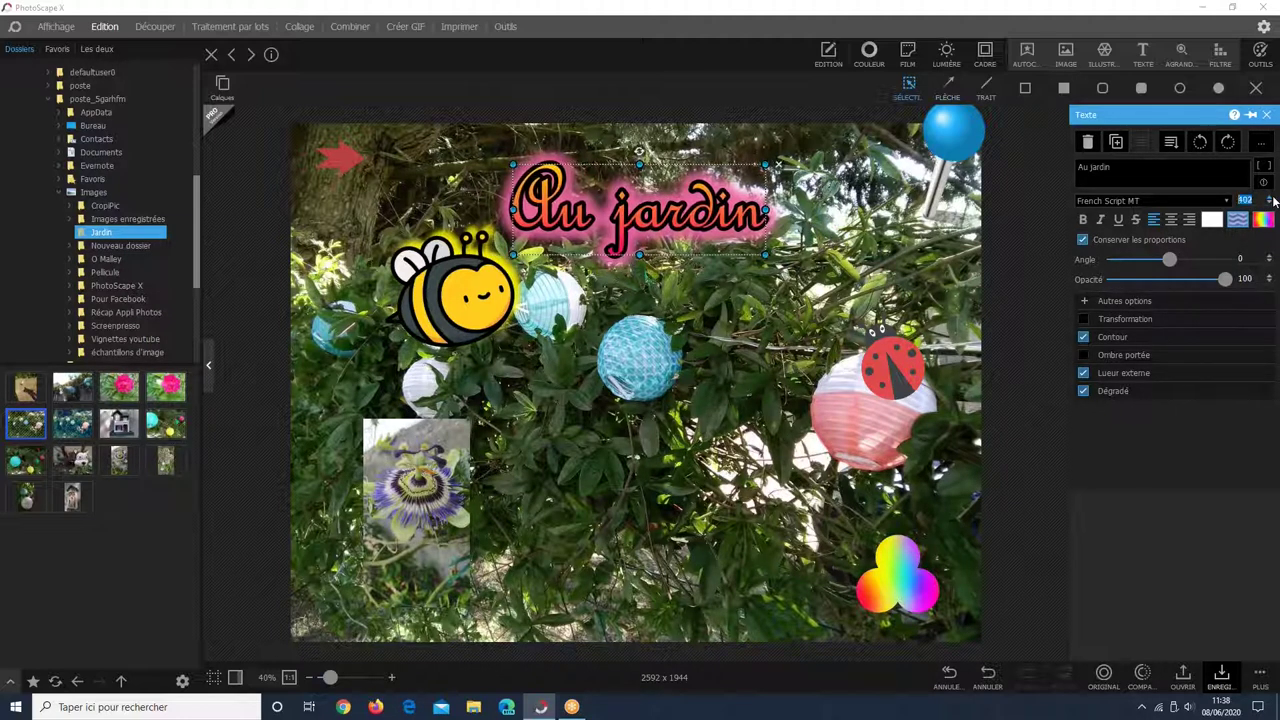
click(1272, 199)
click(1272, 199)
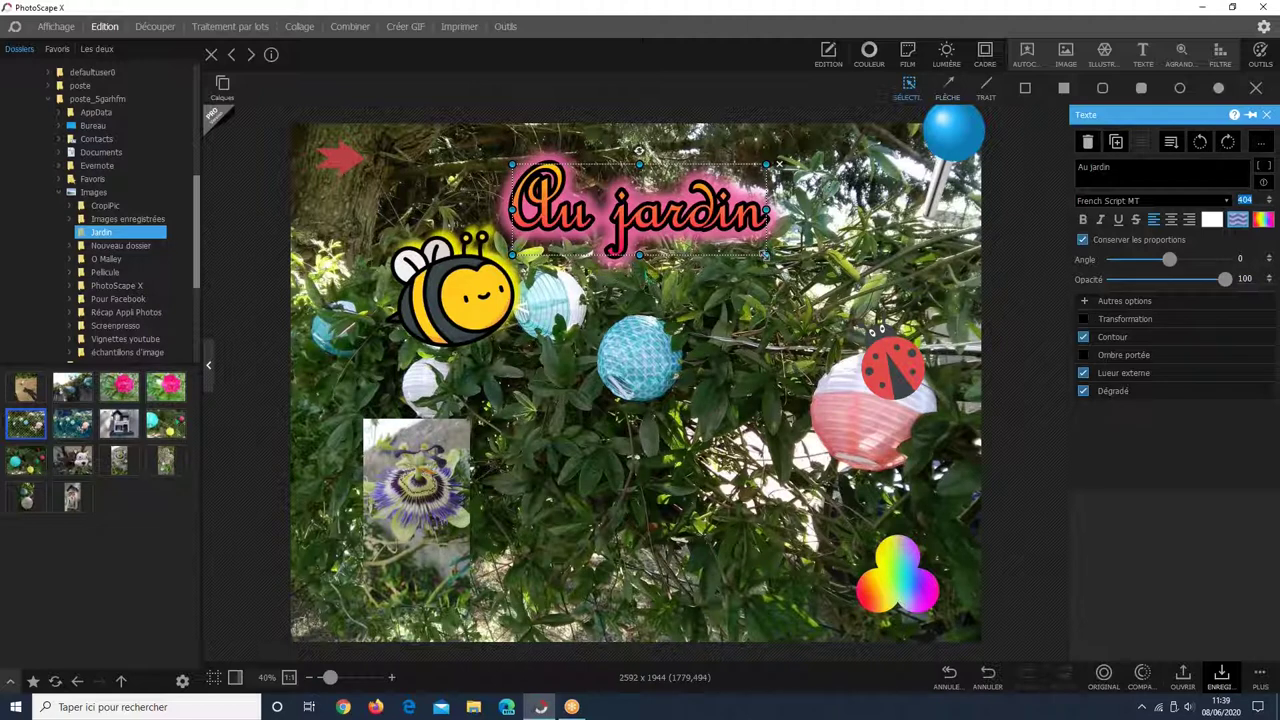
Resize the "Au jardin" text by its frame to size 535 and place it along the photo's upper edge.
click(766, 255)
drag(765, 255, 922, 311)
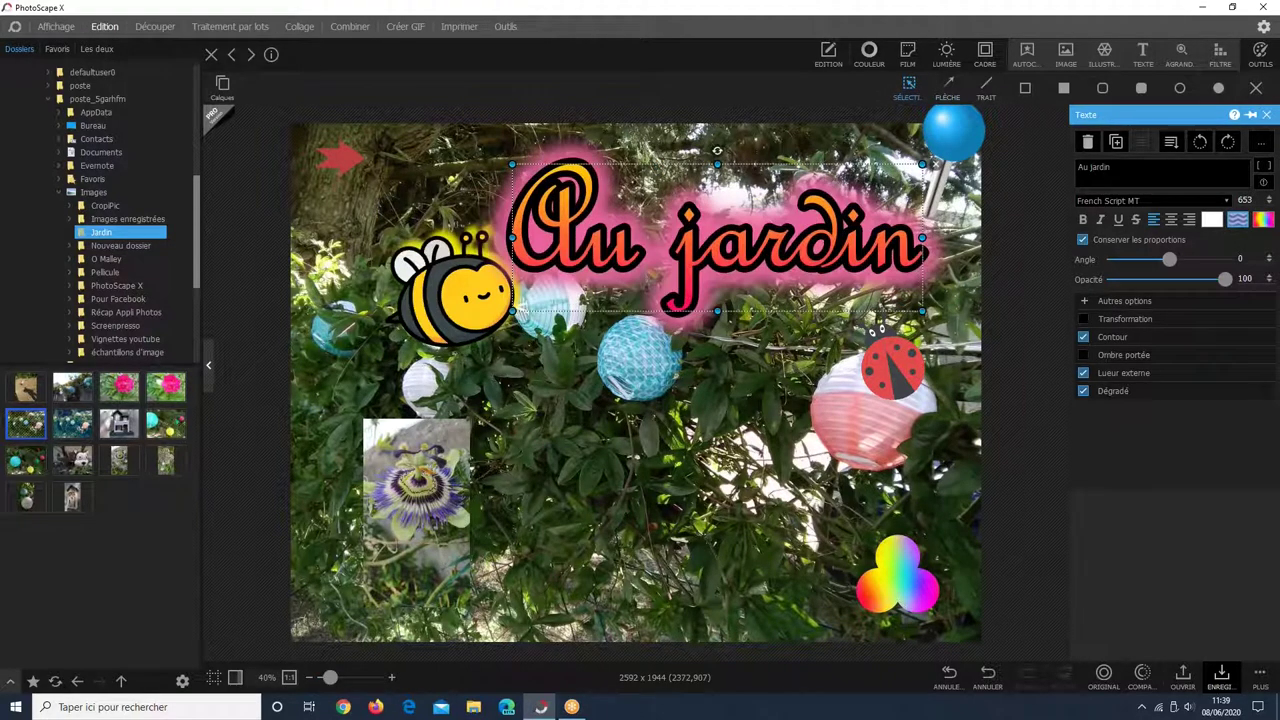
mouse_move(720, 266)
mouse_down()
mouse_move(678, 240)
mouse_move(628, 237)
mouse_up()
drag(830, 282, 716, 205)
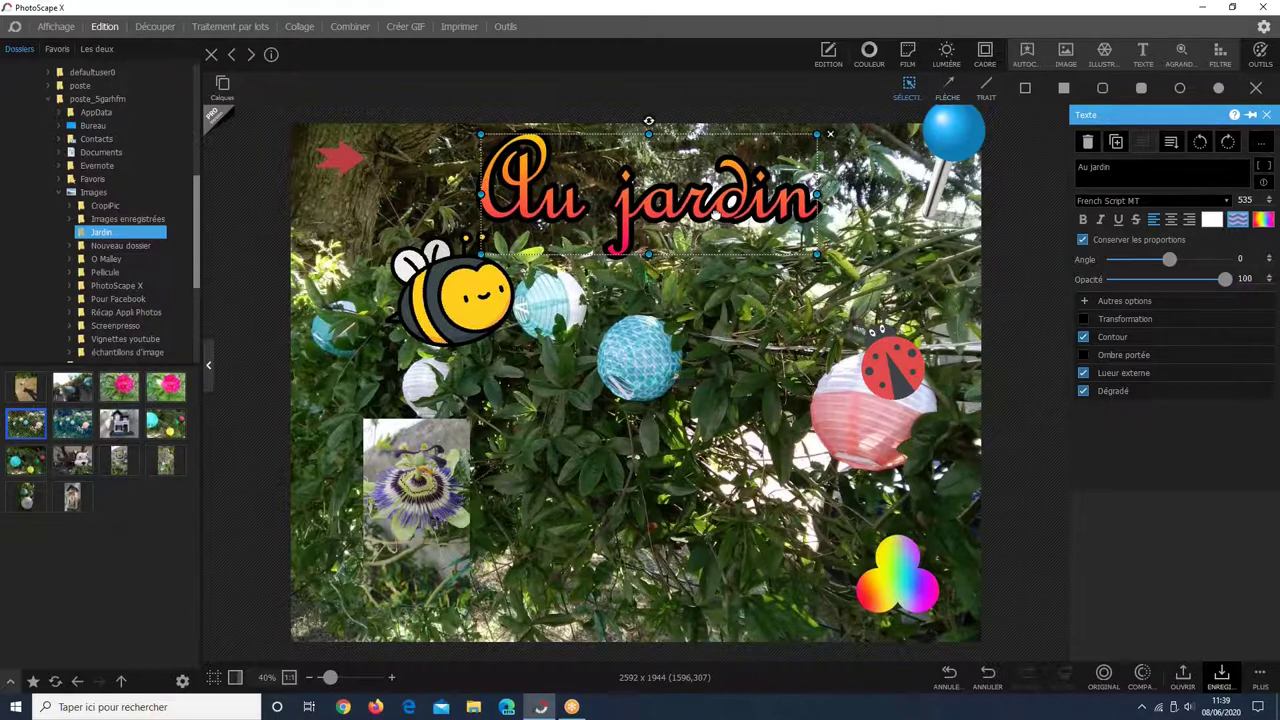
Try strikethrough on the text, remove it and centre-align the text.
click(1137, 220)
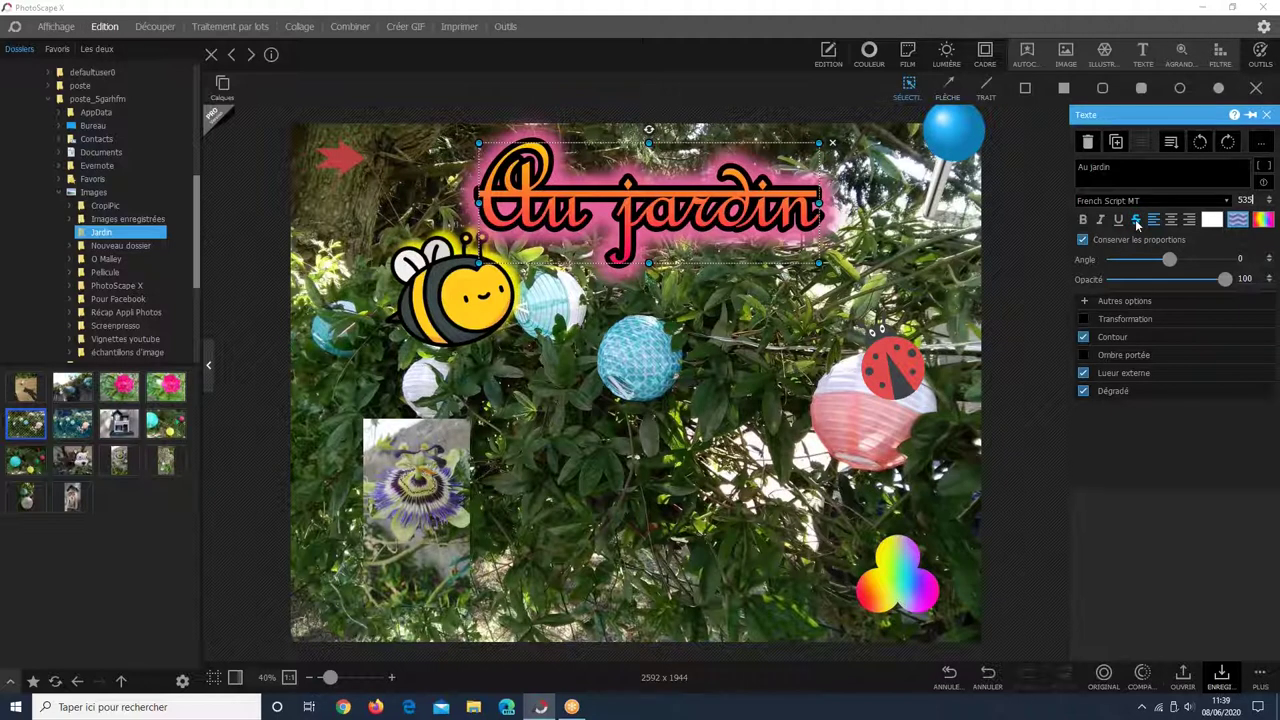
click(1137, 222)
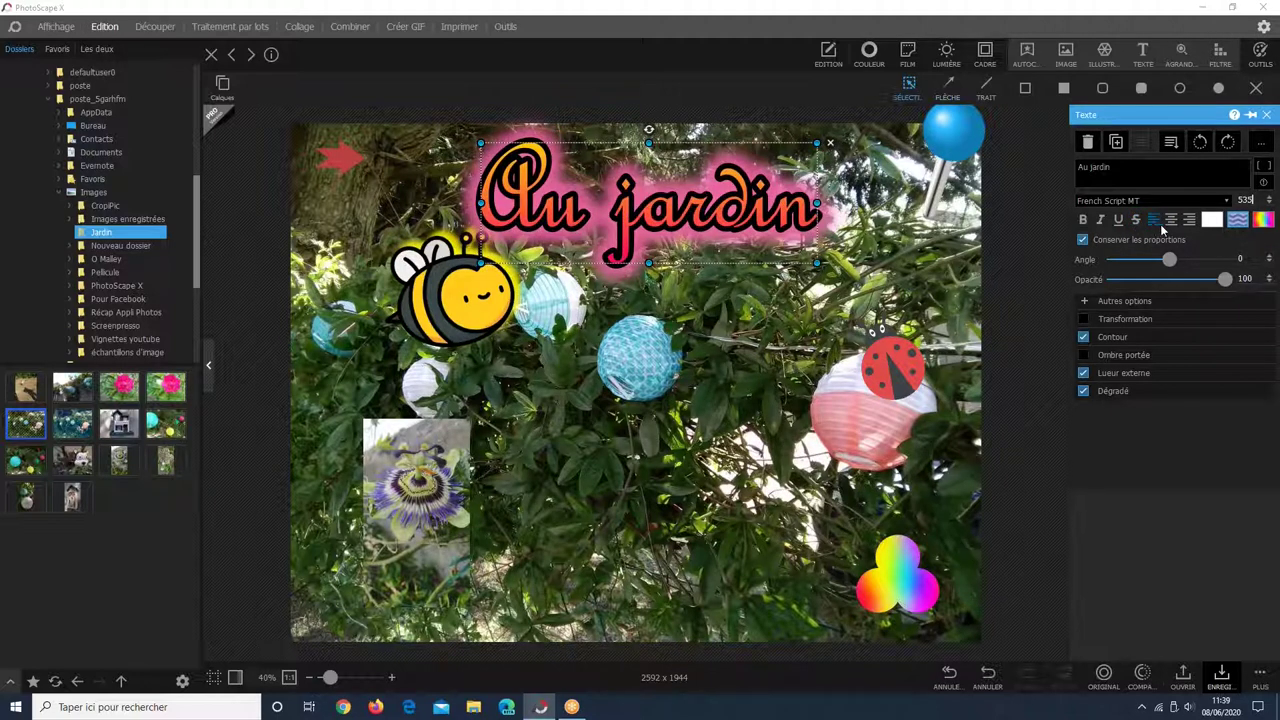
click(1171, 221)
Add a second line reading "les petites bêtes" below "Au jardin" and try left and right alignment on both lines.
click(1133, 174)
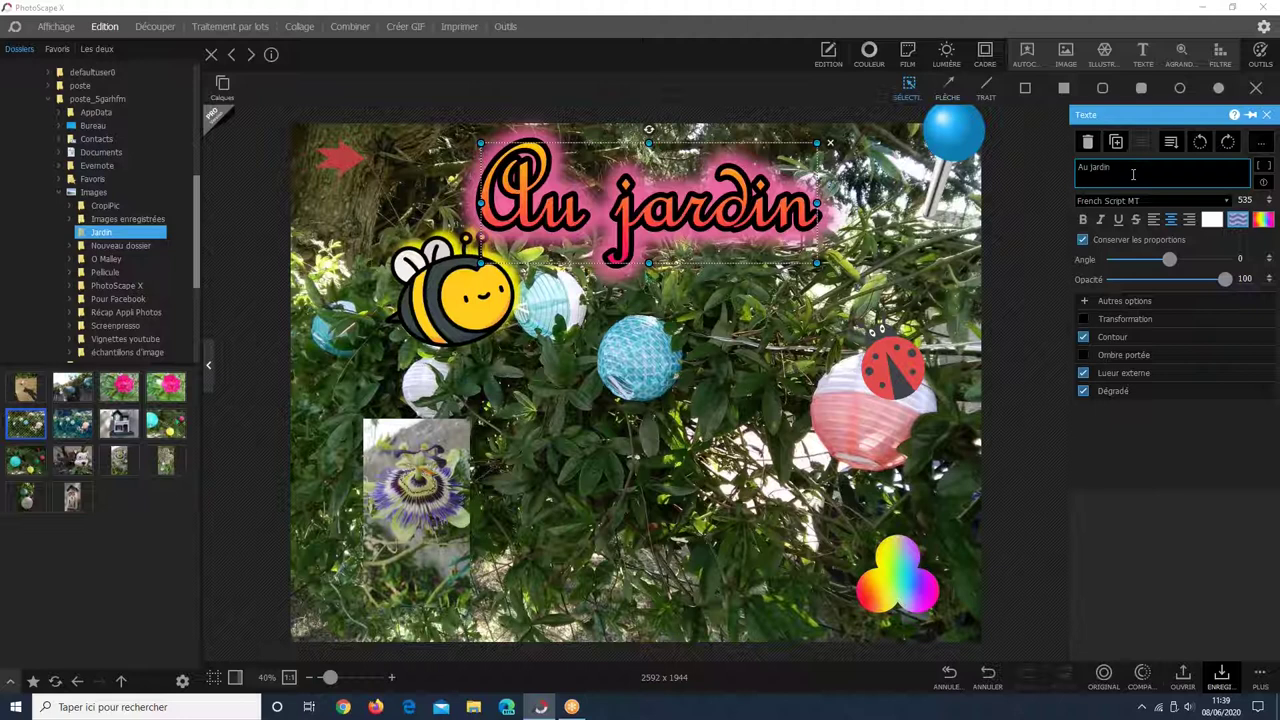
key(Return)
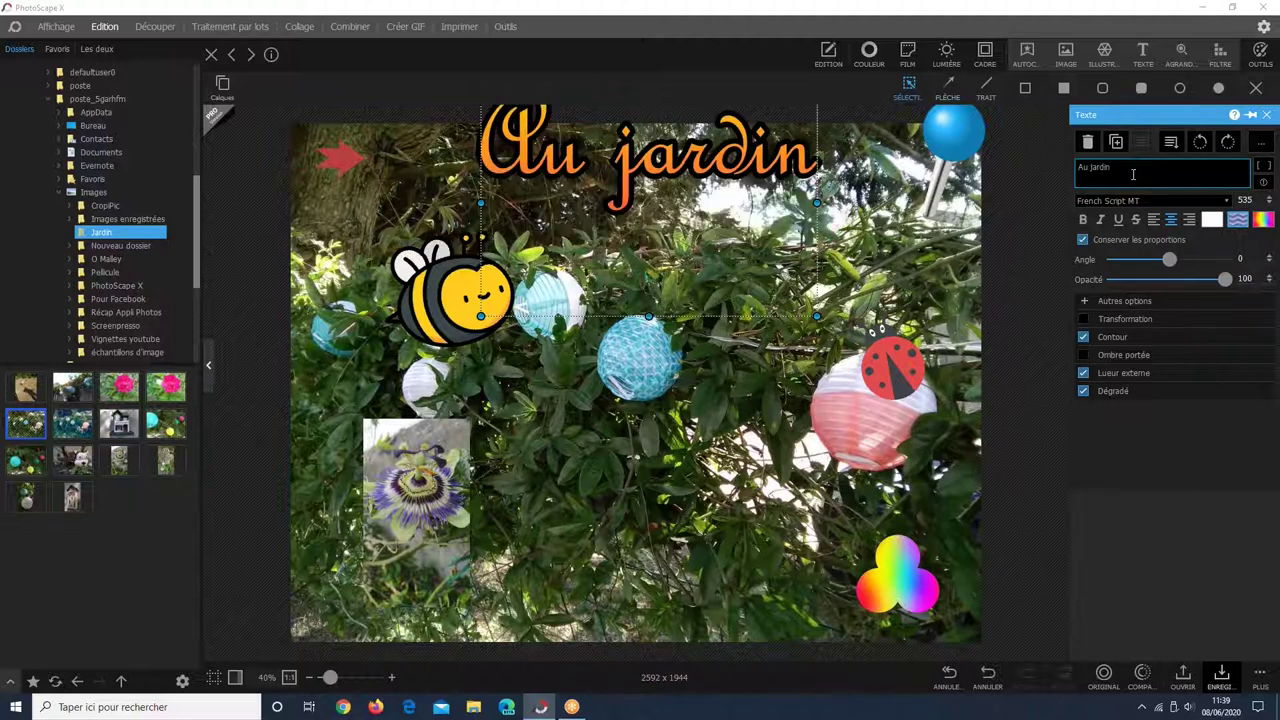
text(l)
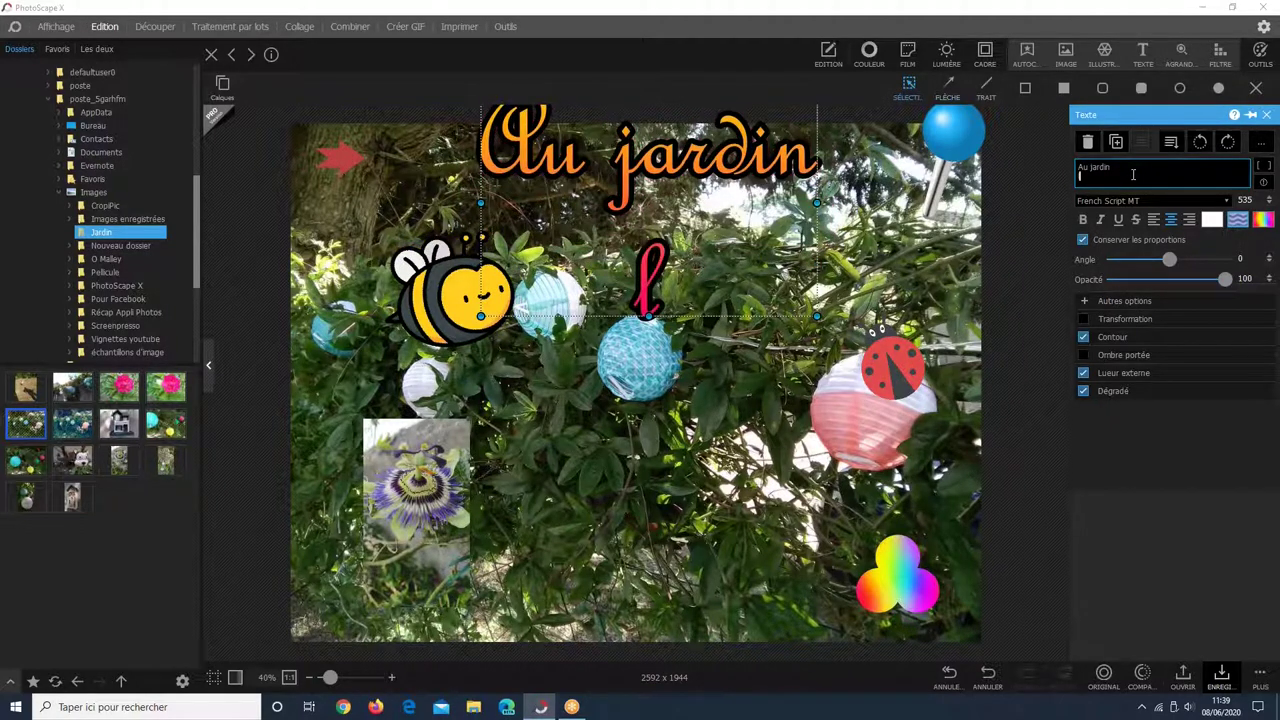
text(es p)
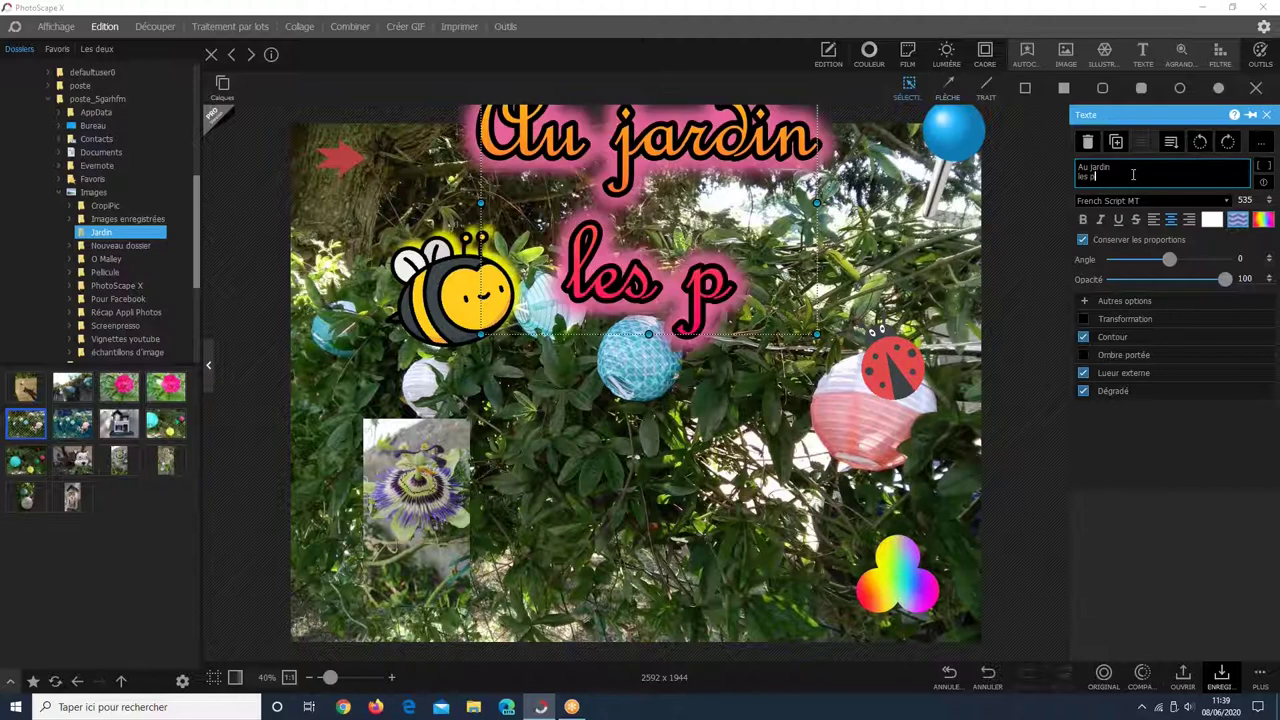
text(etites)
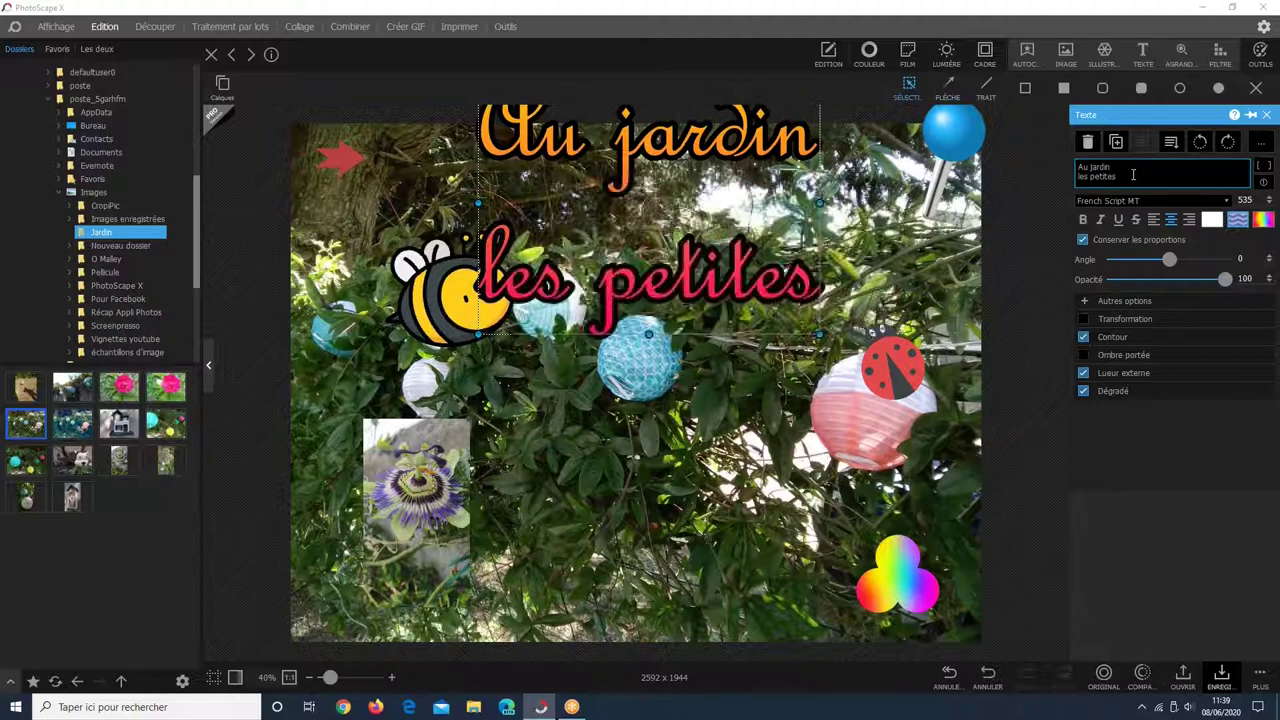
text( b)
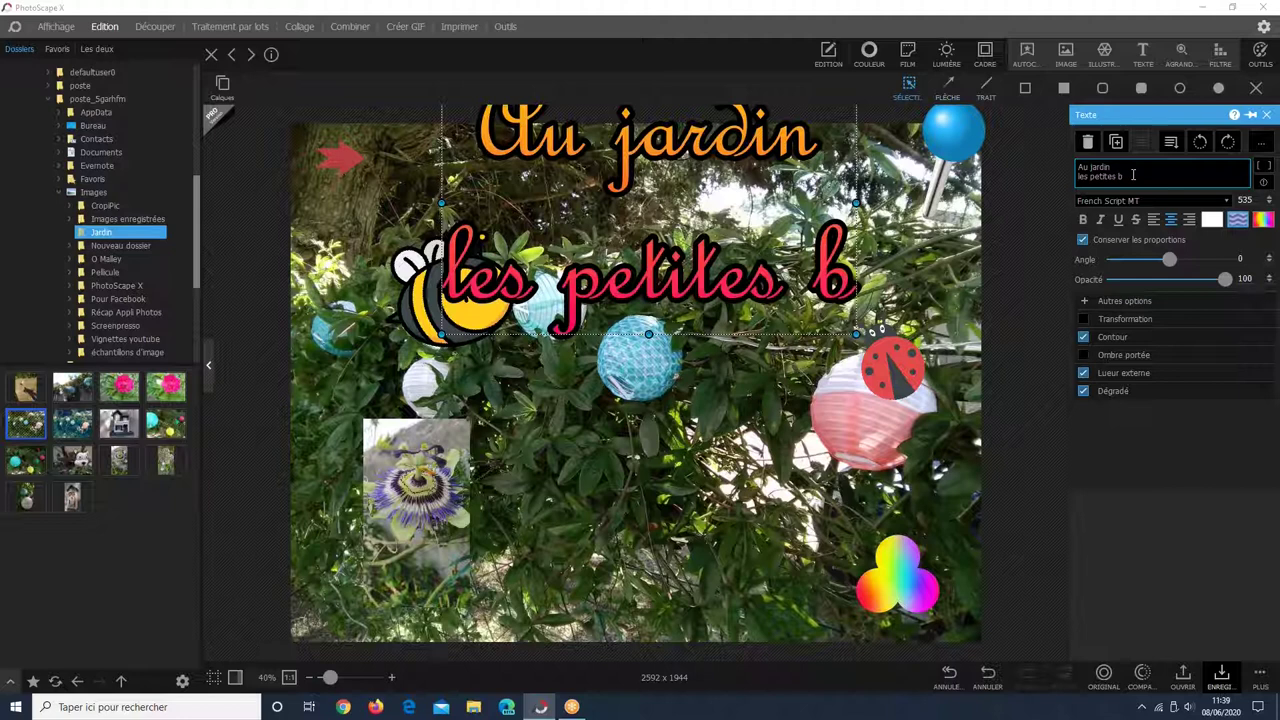
text(êtes)
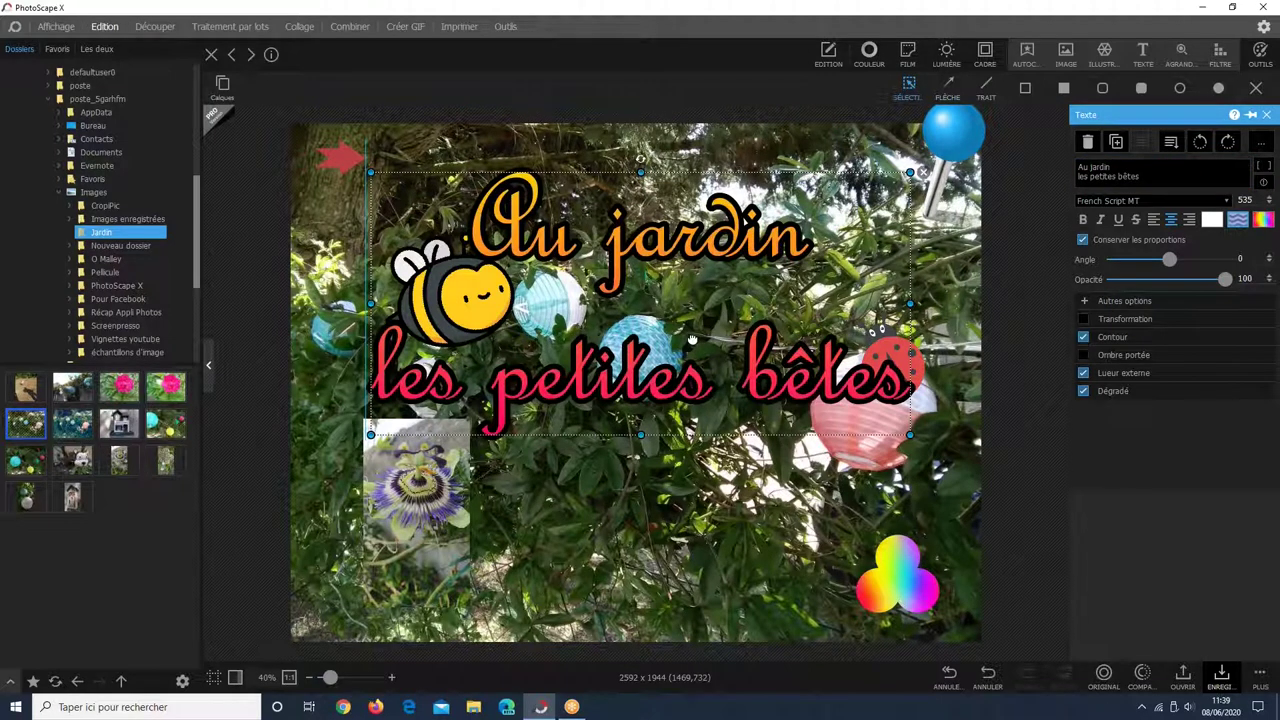
click(1155, 222)
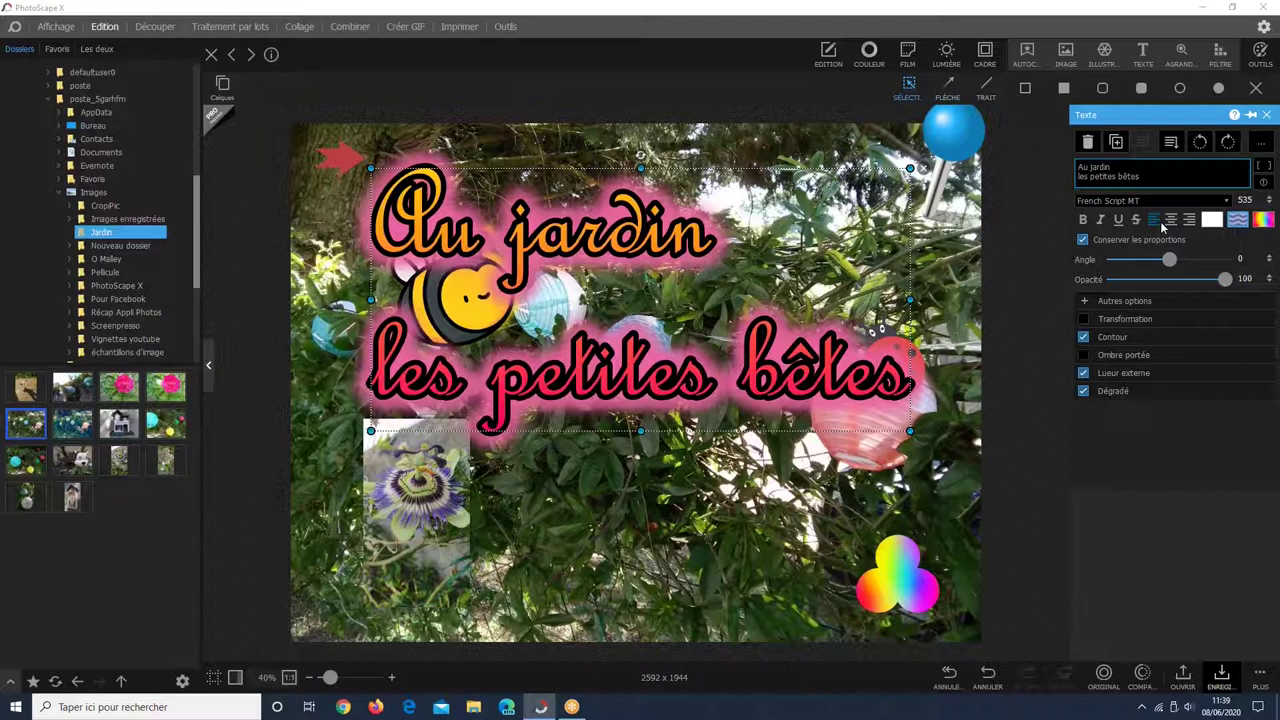
click(1189, 222)
Delete the second line so that the text reads only "Au jardin".
click(1118, 174)
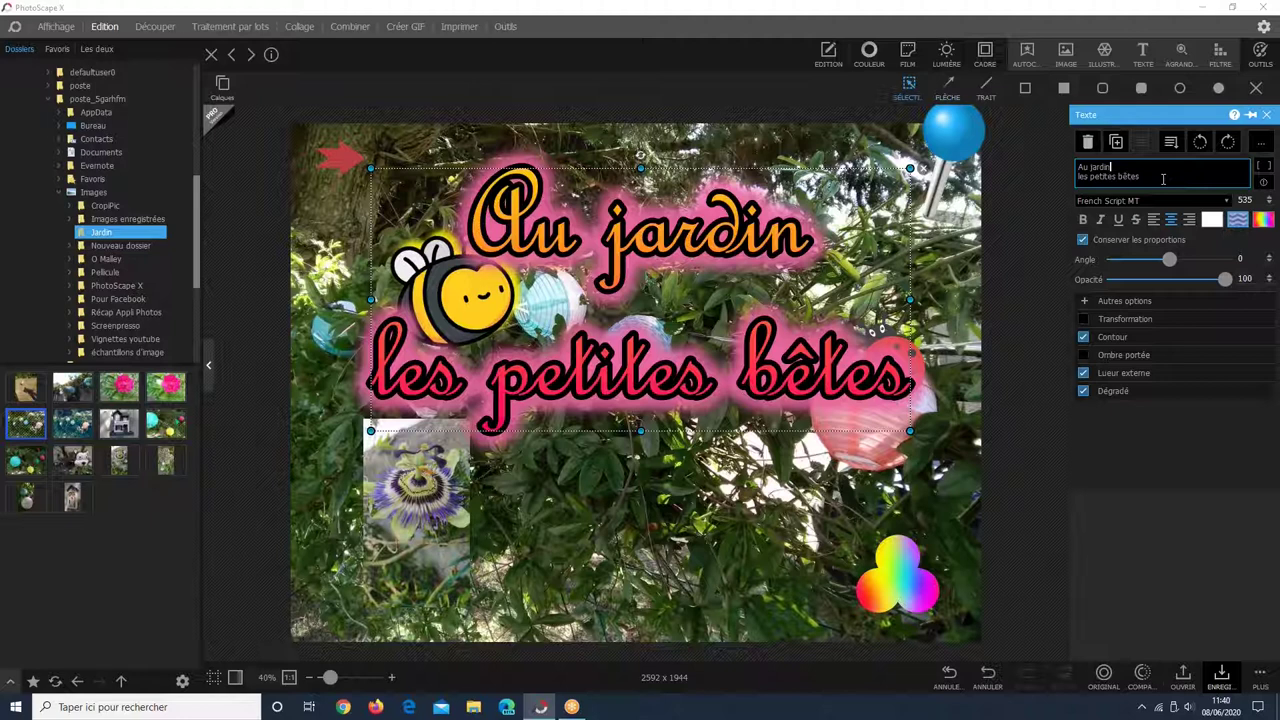
key(Delete)
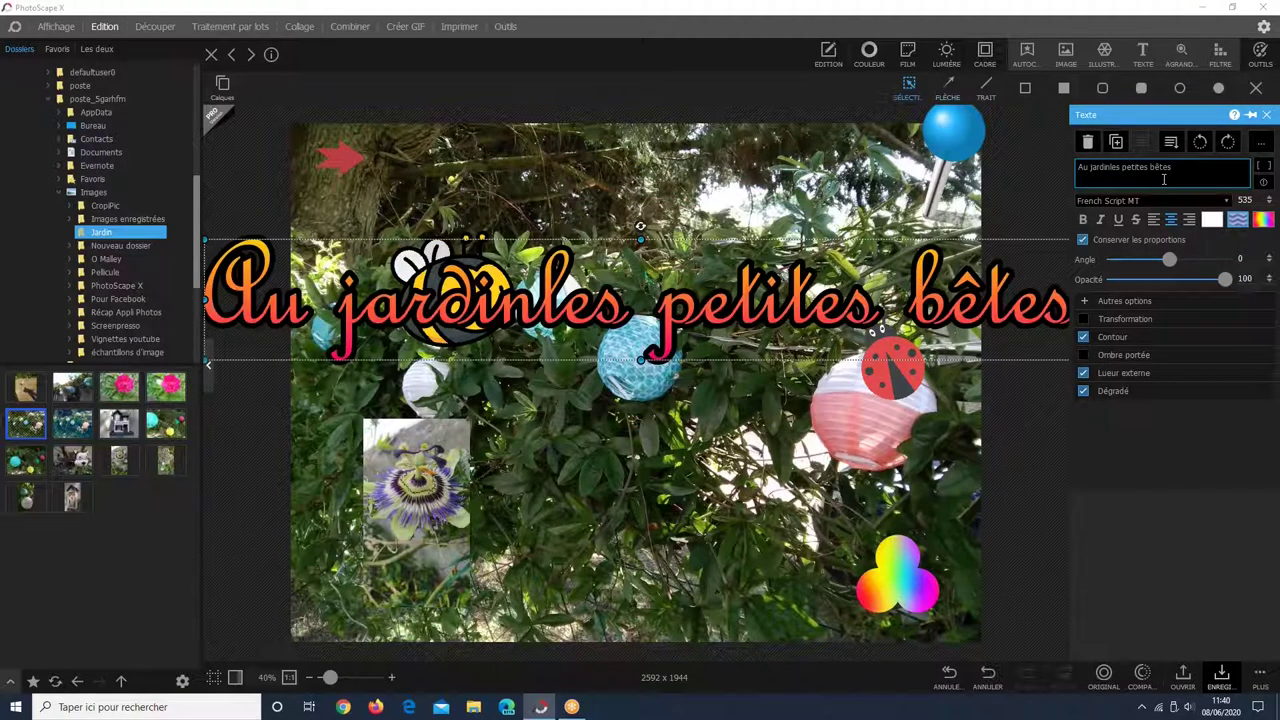
key(Delete)
key(Delete)
key(Delete)
key(Delete)
key(Delete)
key(Delete)
key(Delete)
key(Delete)
key(Delete)
key(Delete)
key(Delete)
key(Delete)
key(Delete)
key(Delete)
key(Delete)
key(Delete)
key(Delete)
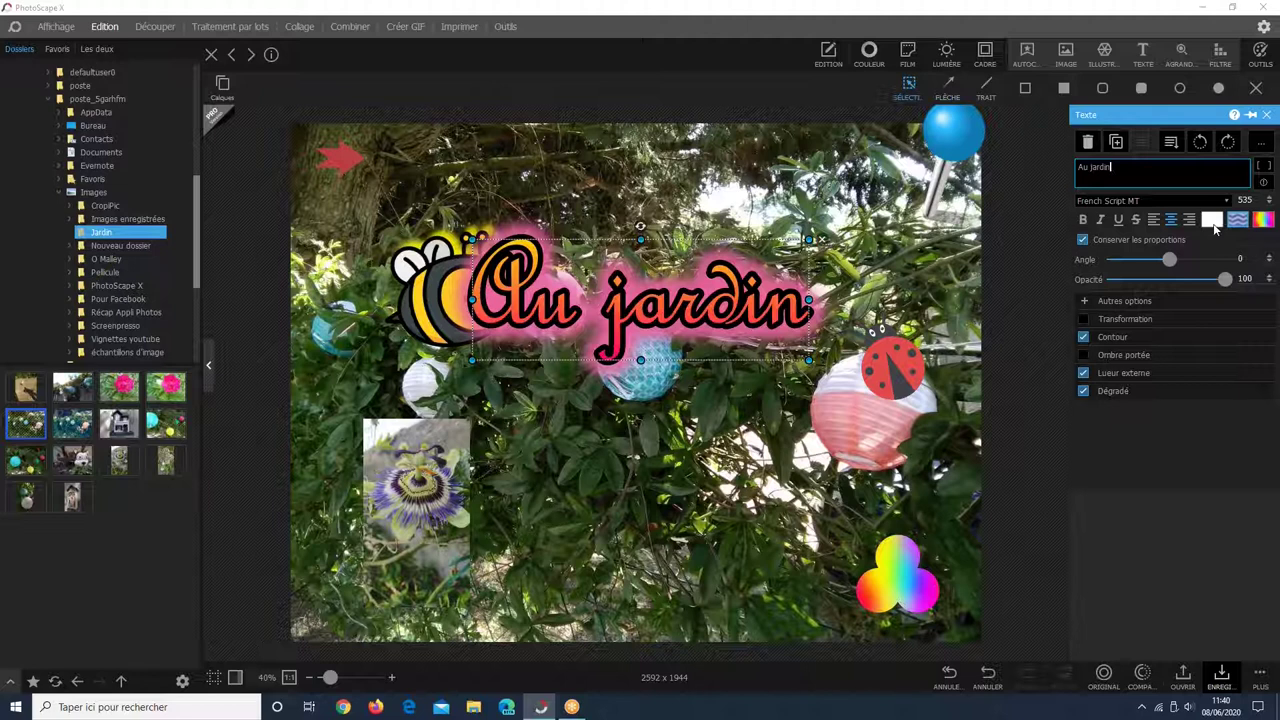
Fill the "Au jardin" text with solid yellow.
click(1213, 224)
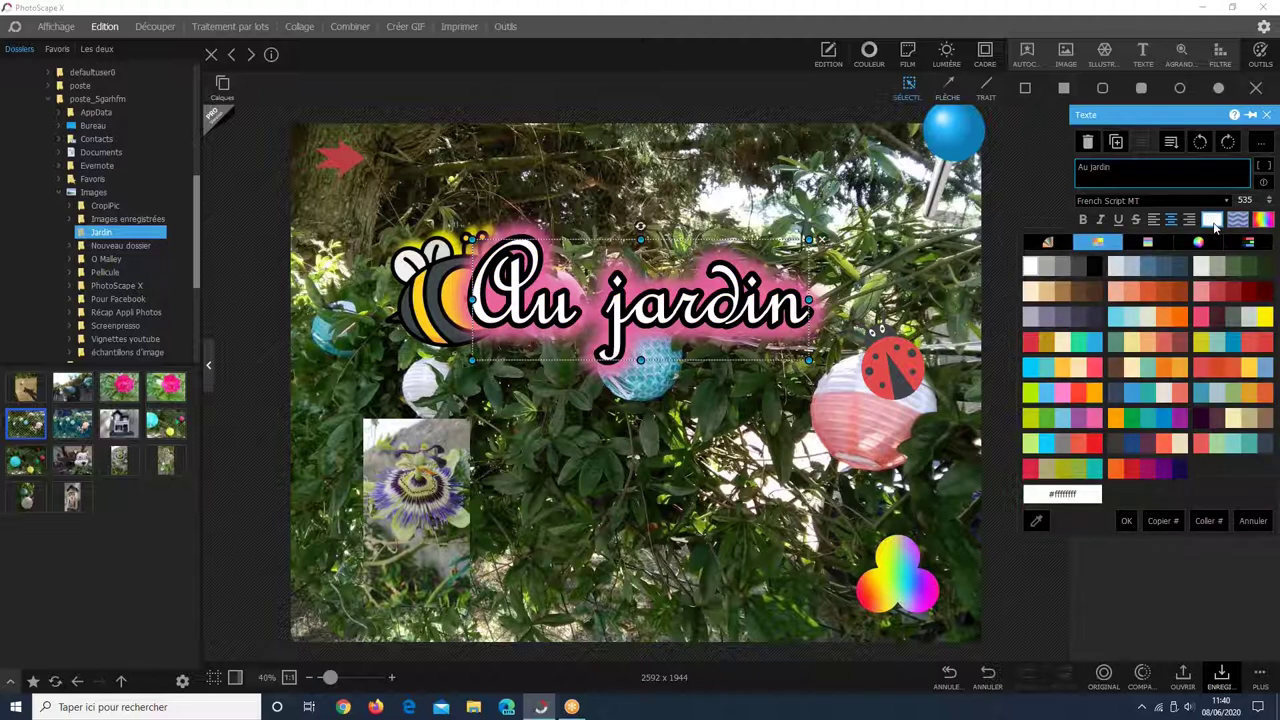
click(1213, 224)
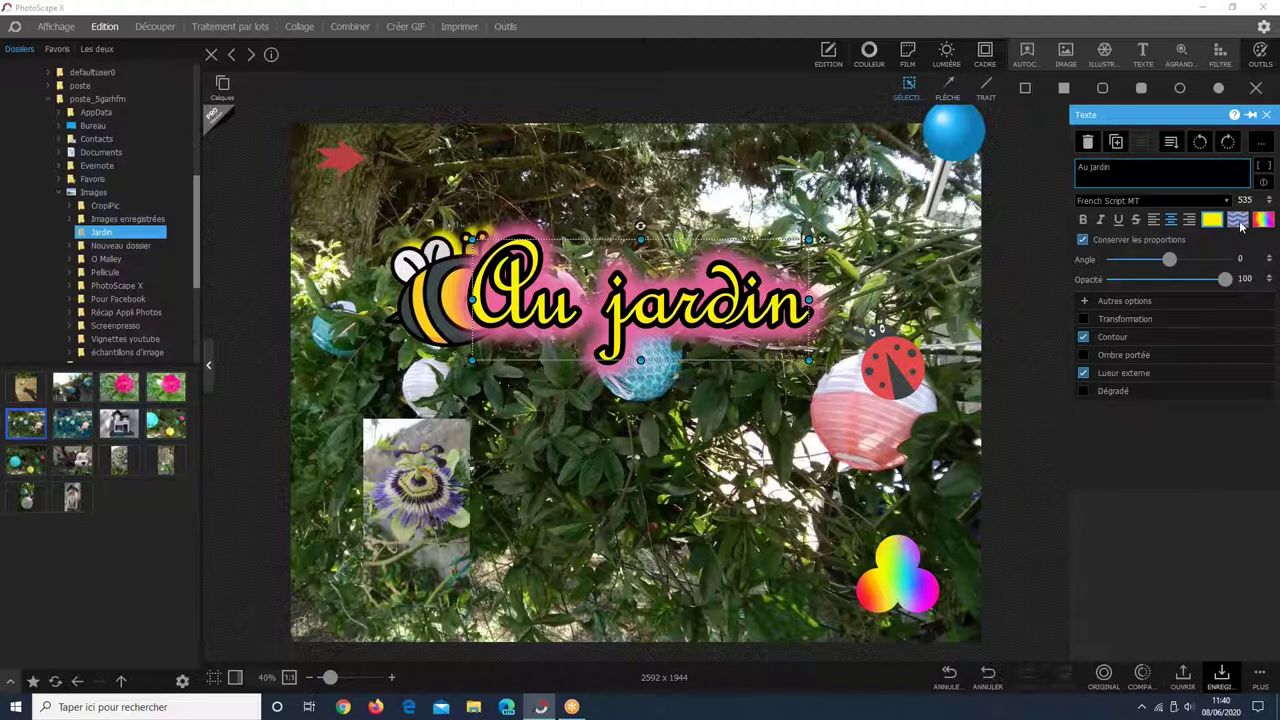
Fill the text with the turquoise pattern from the Dot category and set the pattern's scale to 50%.
click(1238, 221)
click(1100, 468)
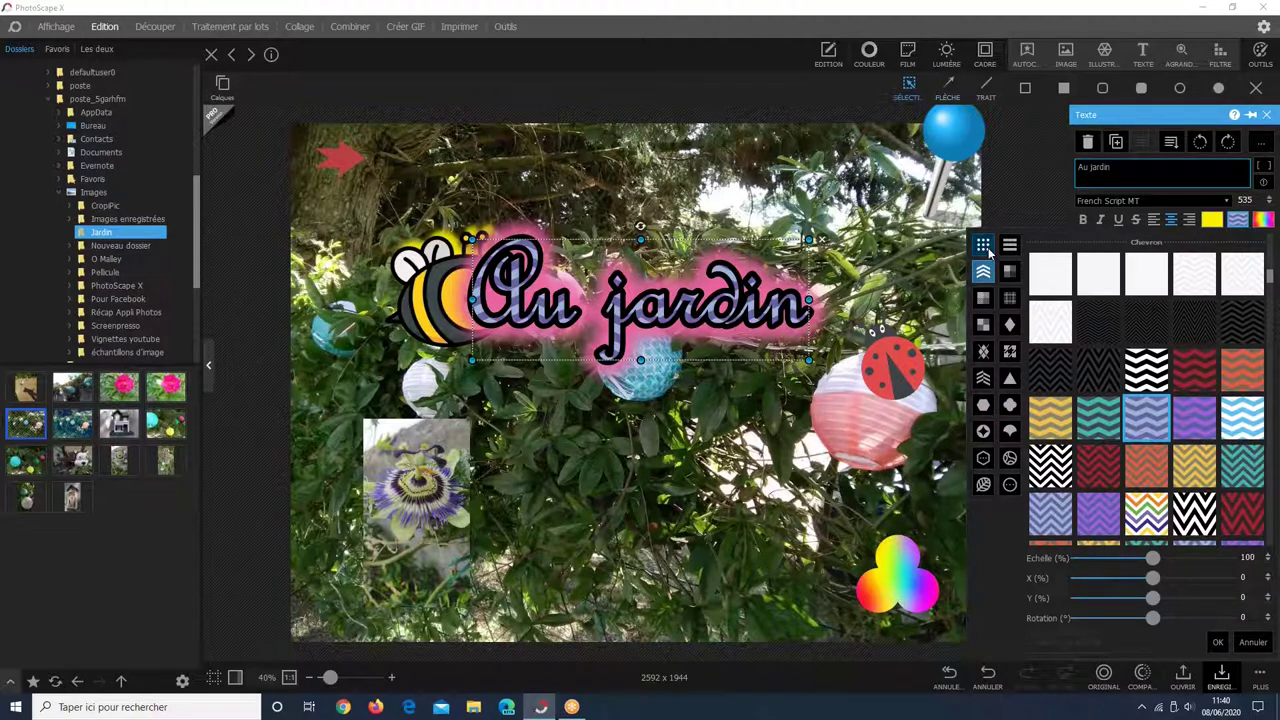
click(985, 247)
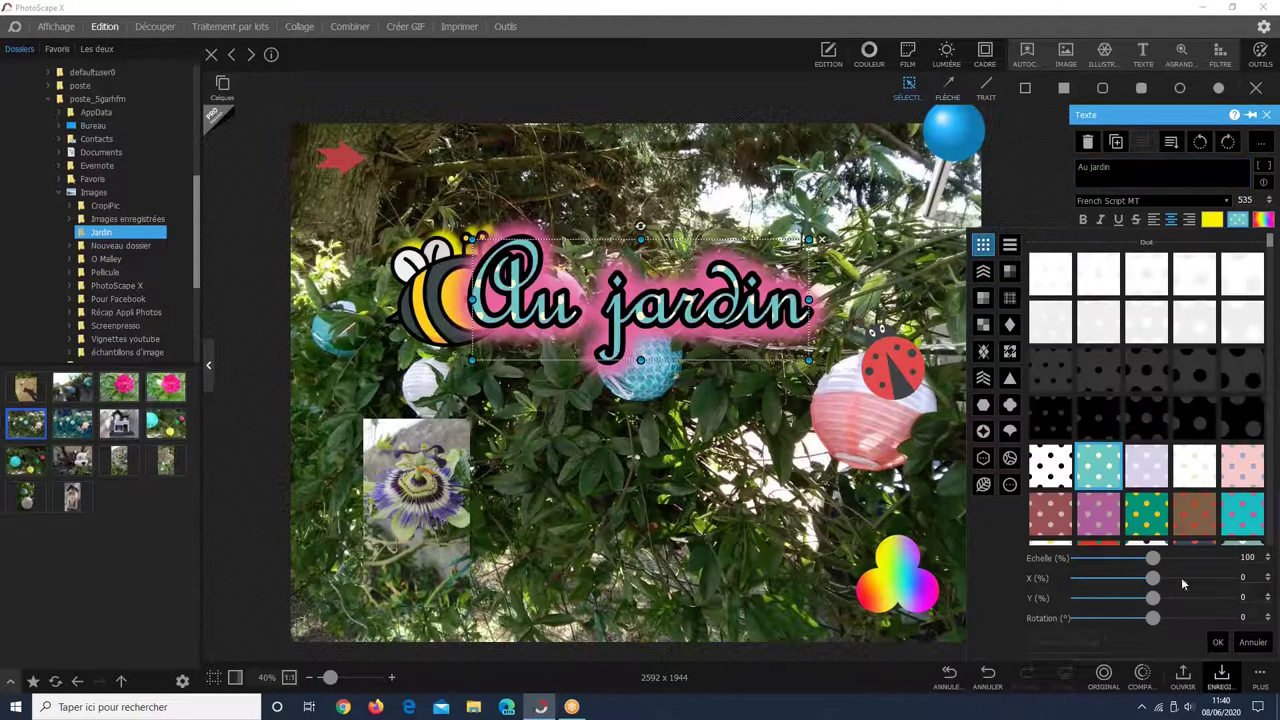
click(1128, 563)
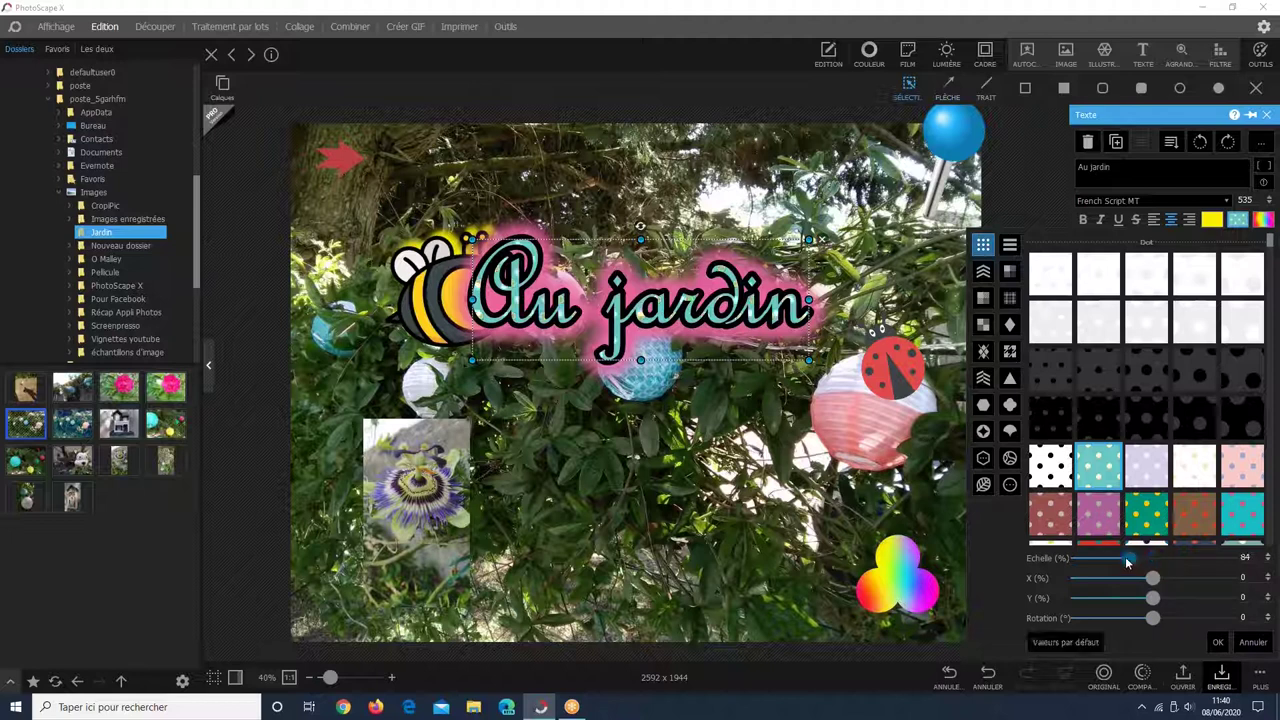
drag(1128, 563, 1078, 562)
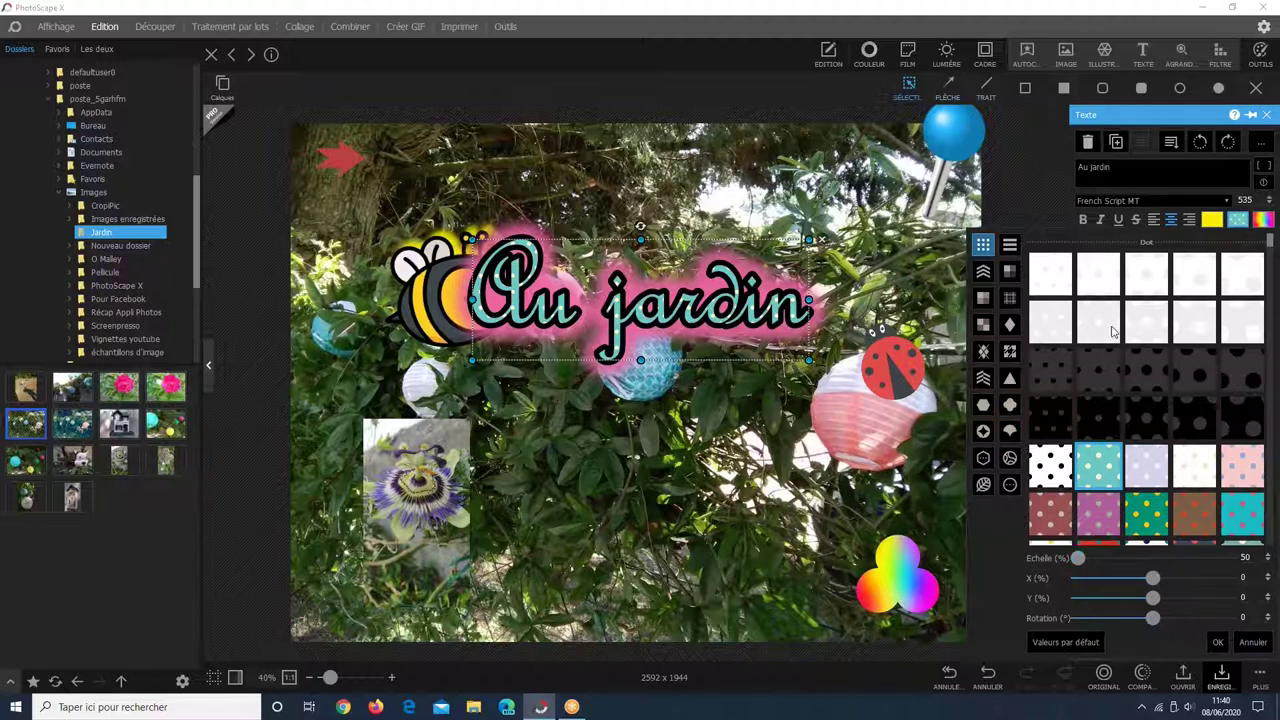
Fill the "Au jardin" text with the pastel rainbow gradient, setting its hue to 130 and increasing its saturation.
click(1218, 642)
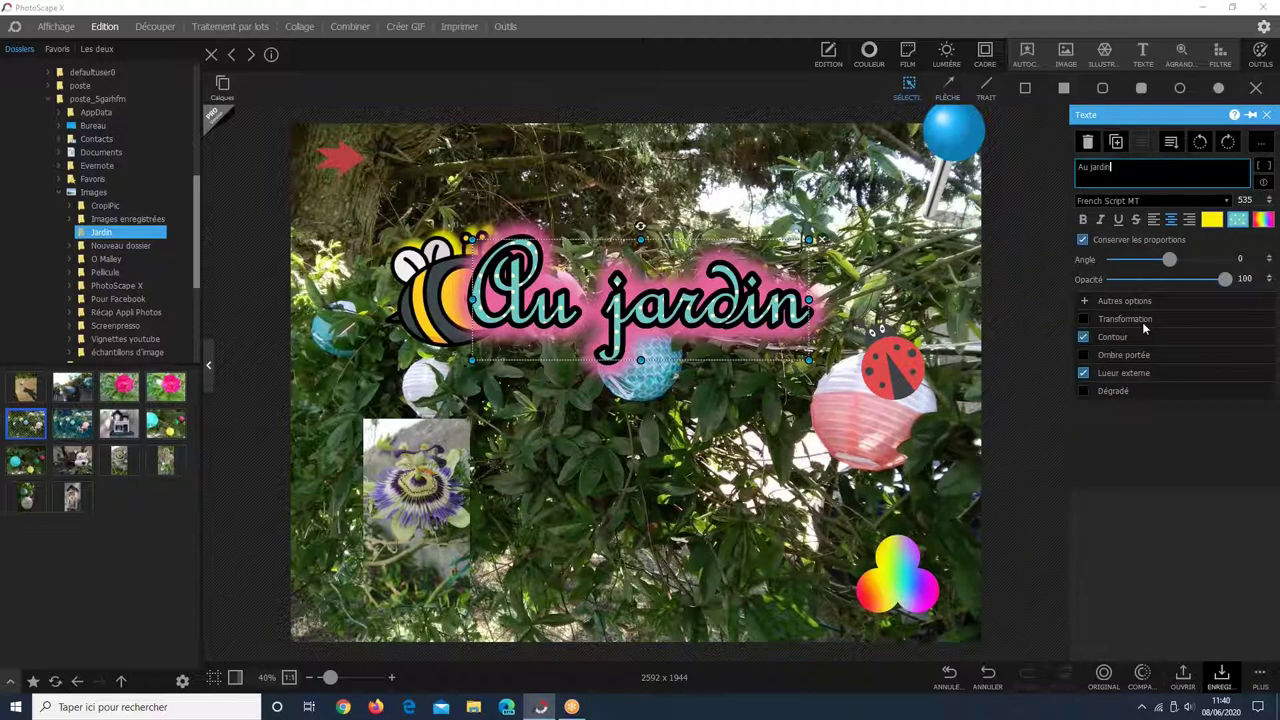
click(1261, 220)
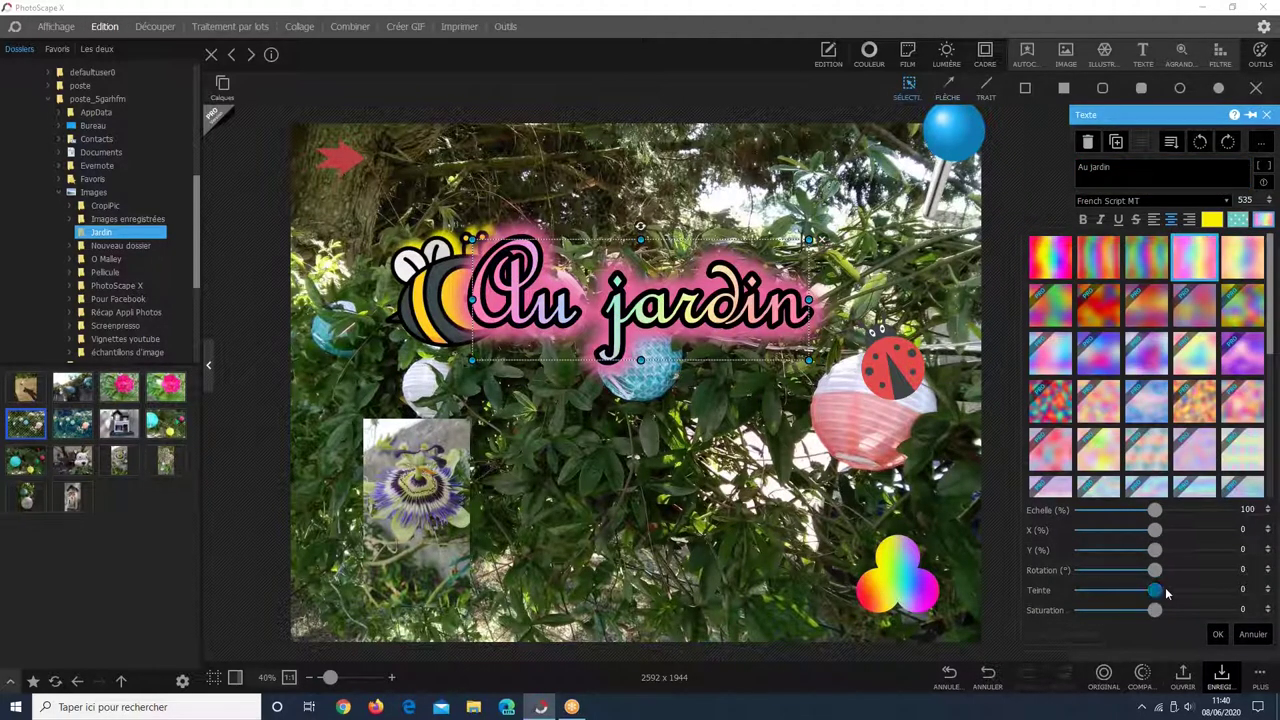
drag(1166, 594, 1189, 591)
scroll(1188, 590, up, 5)
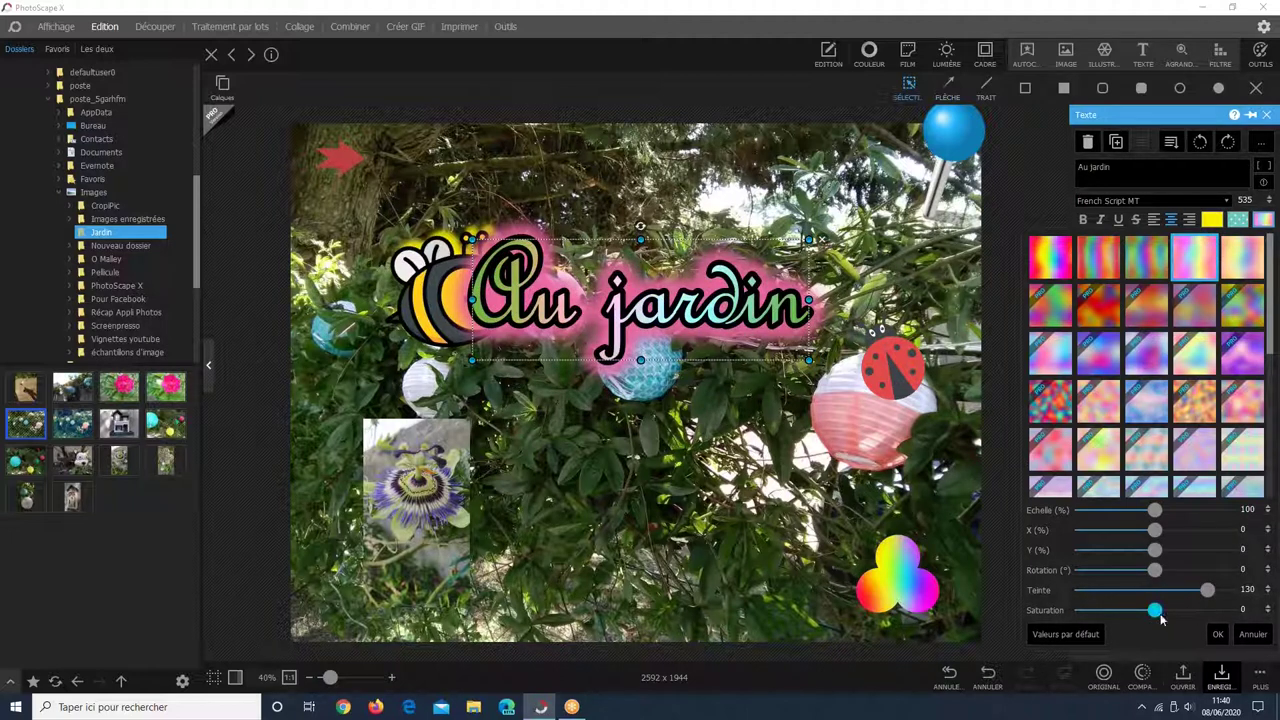
click(1192, 609)
click(1120, 278)
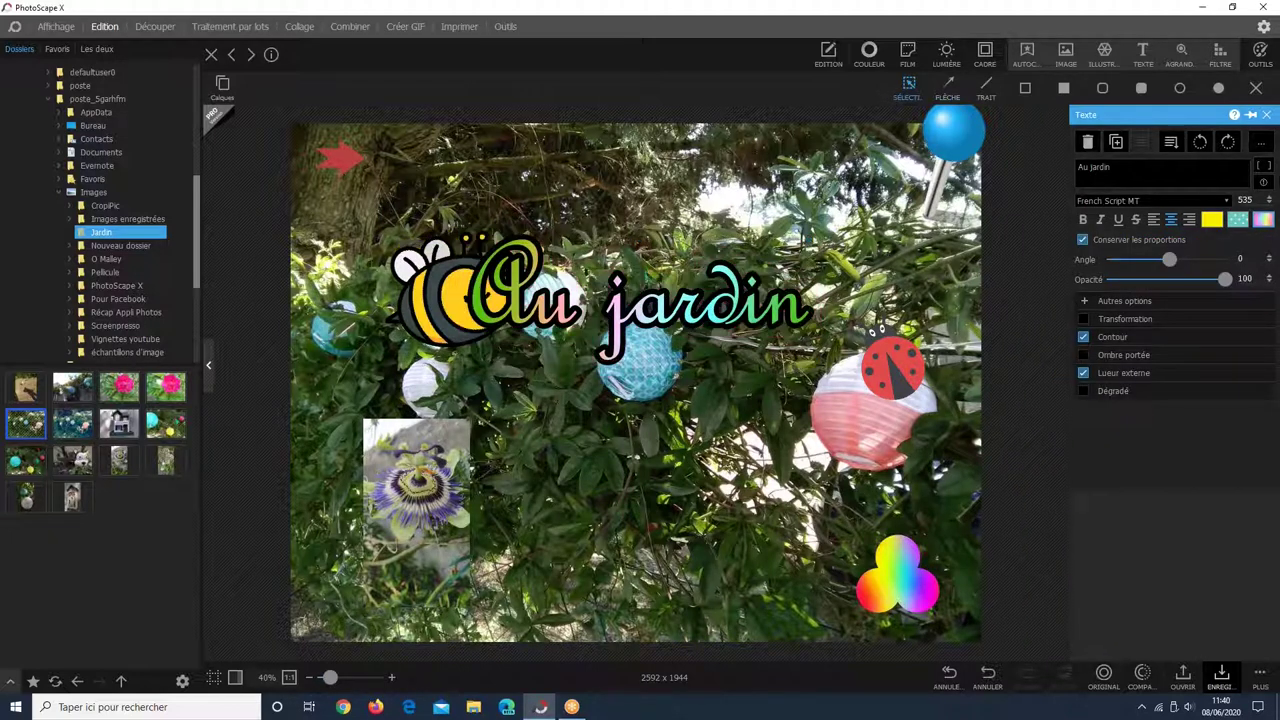
key(Escape)
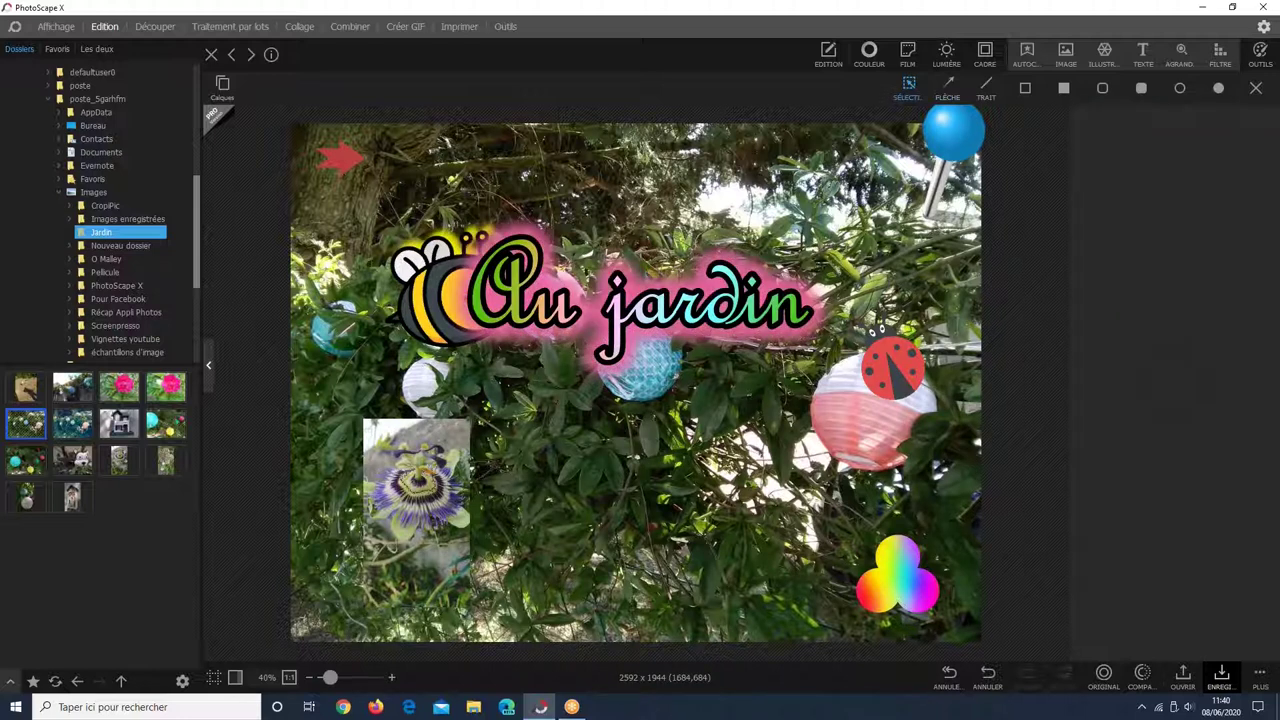
Try rotating the "Au jardin" text by 74° and lowering its opacity, then restore 0° and 100% opacity.
click(700, 290)
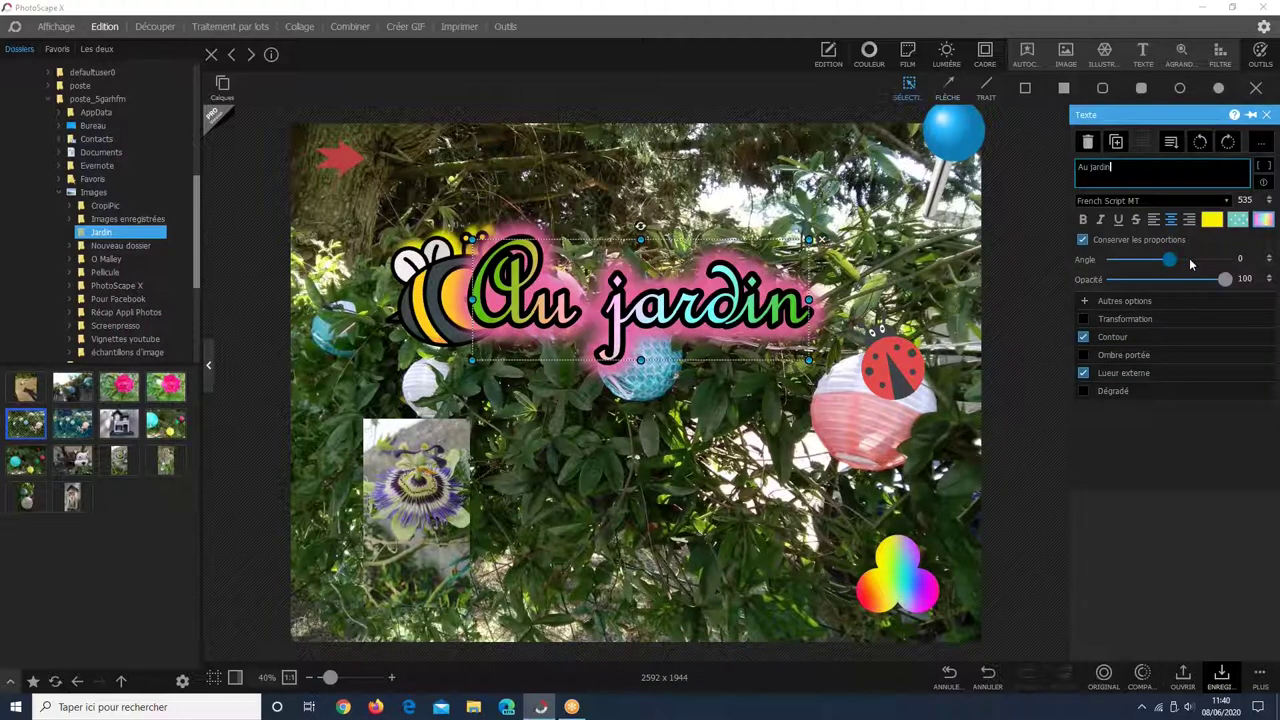
drag(1191, 264, 1202, 263)
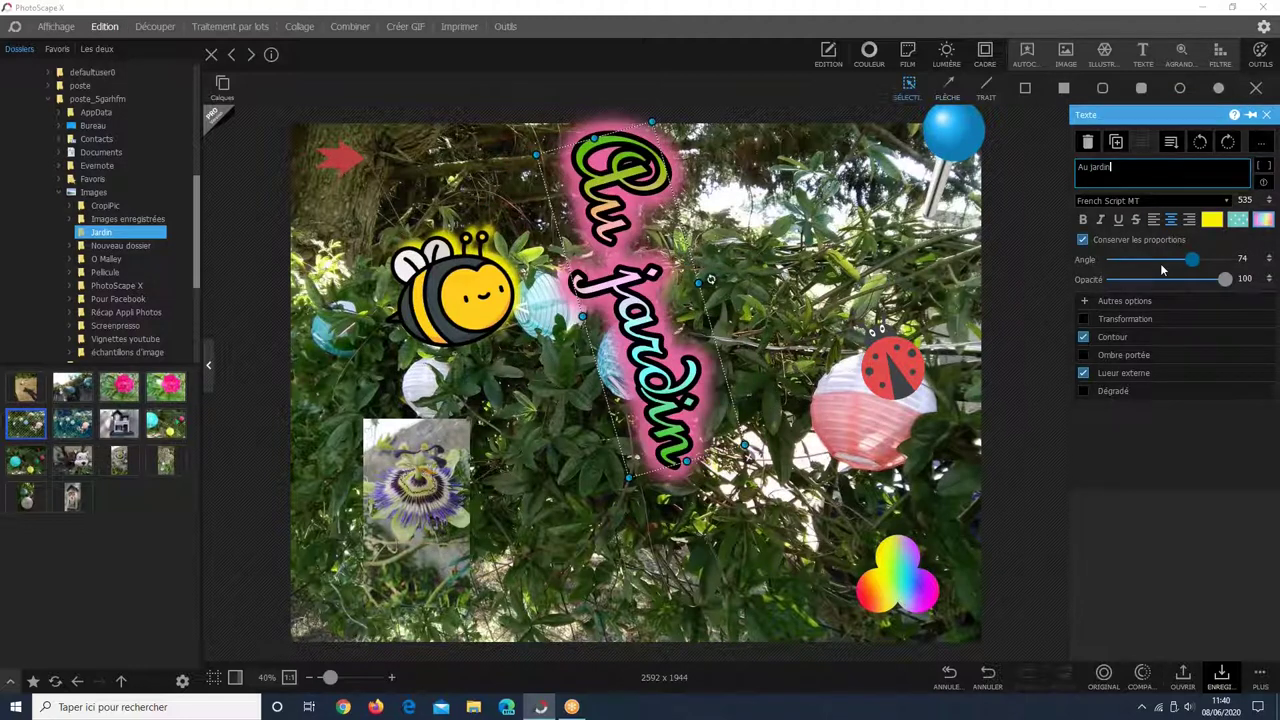
double_click(1162, 268)
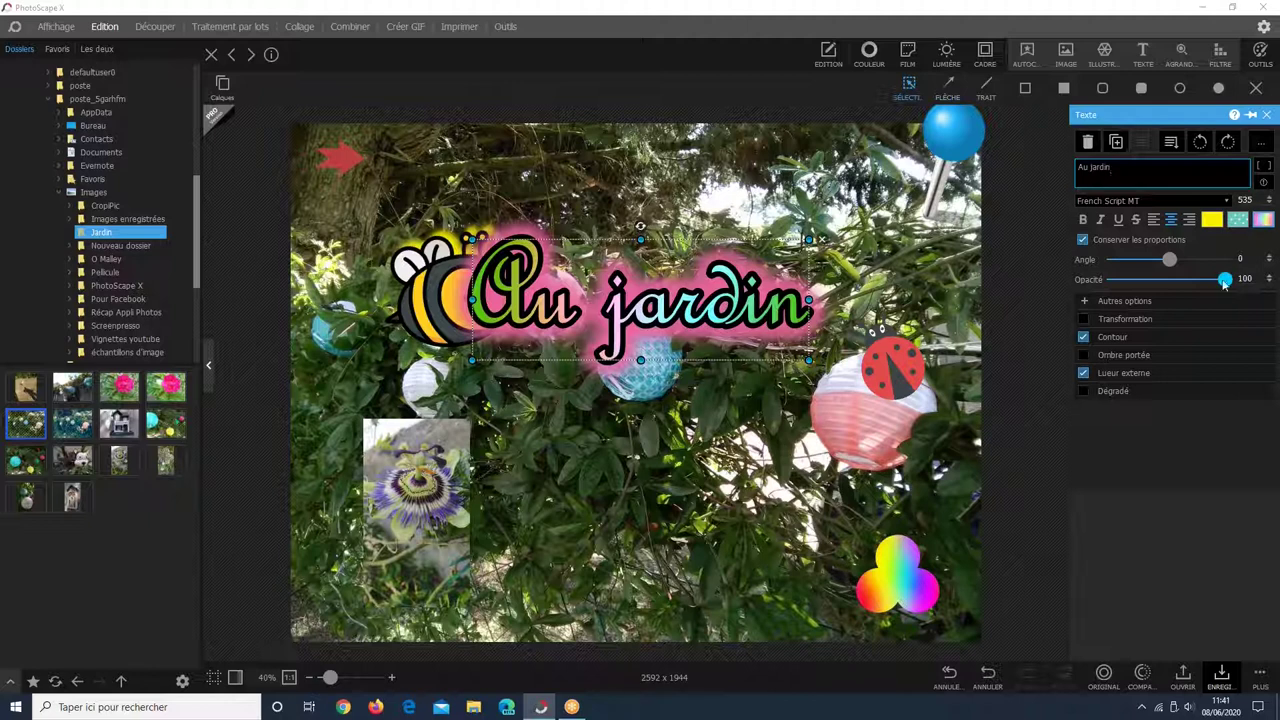
mouse_move(1225, 283)
mouse_down()
mouse_move(1180, 284)
mouse_move(1245, 279)
mouse_up()
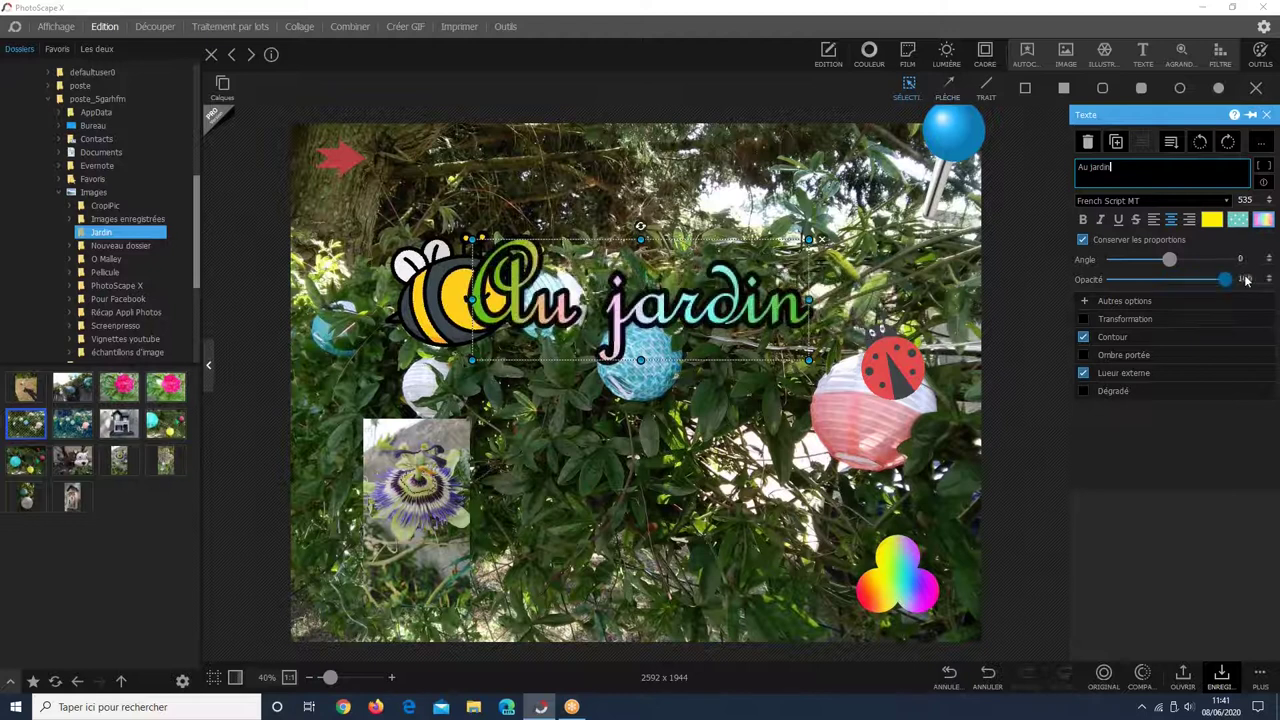
Move the "Au jardin" text up above the bee and remove its outline and outer glow.
drag(594, 310, 600, 222)
click(1083, 337)
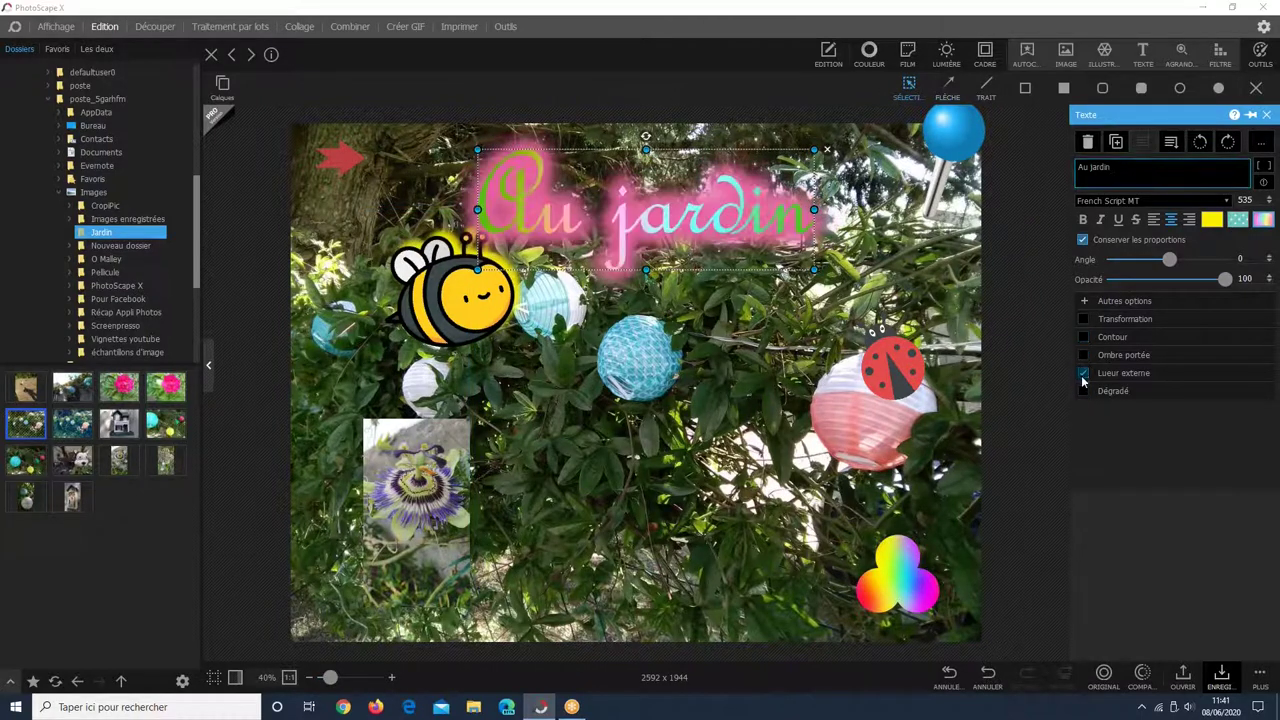
click(1083, 374)
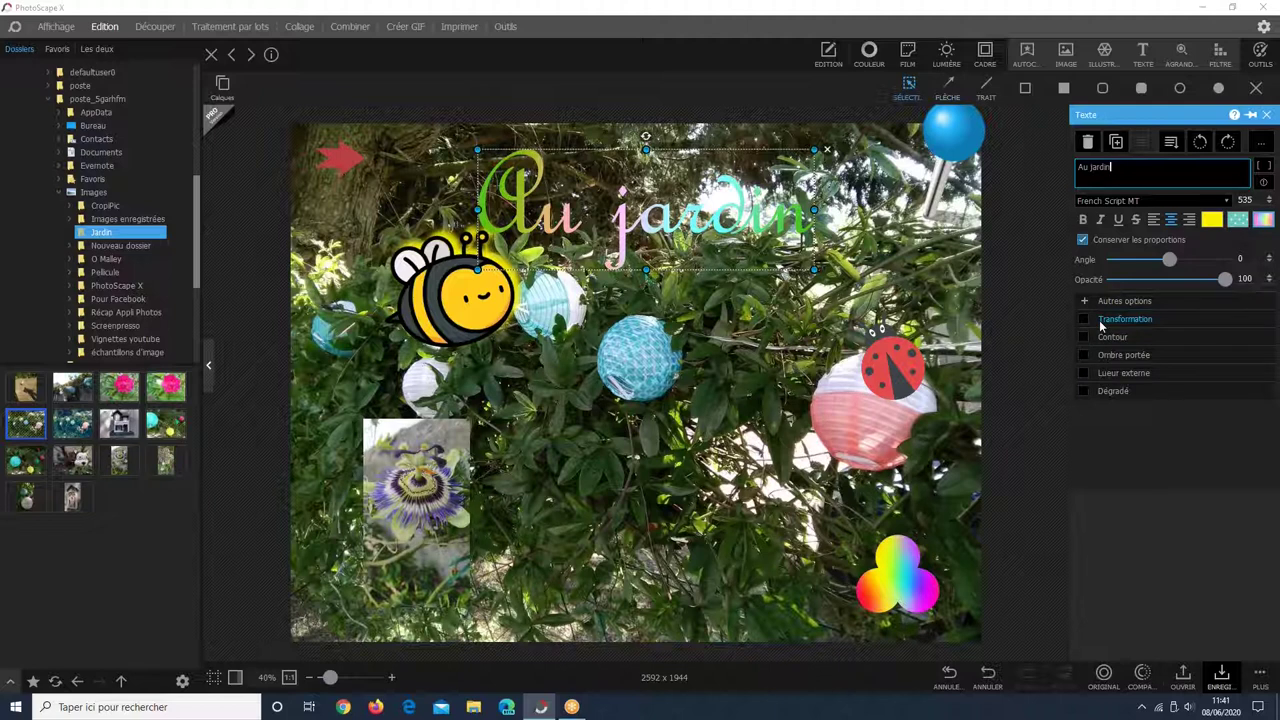
Try a trapezoid transformation that narrows the text at its upper edge, pulling both upper corners further inward.
click(1103, 321)
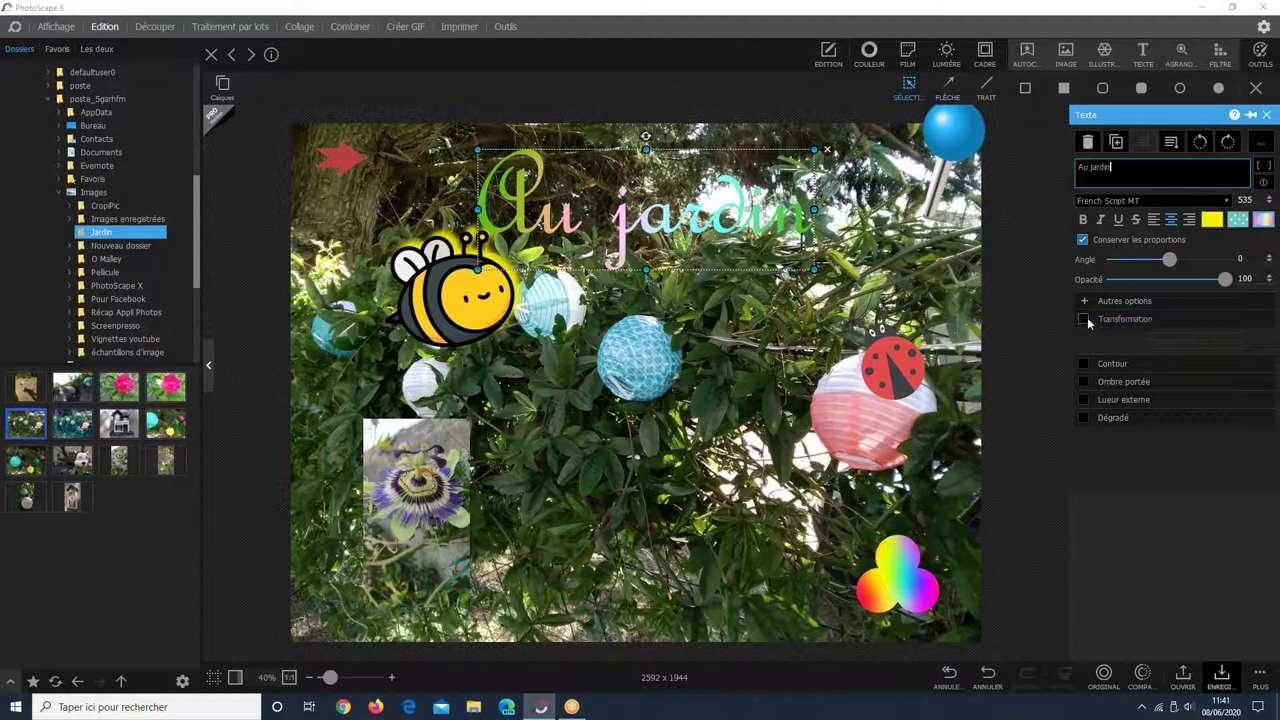
click(1085, 320)
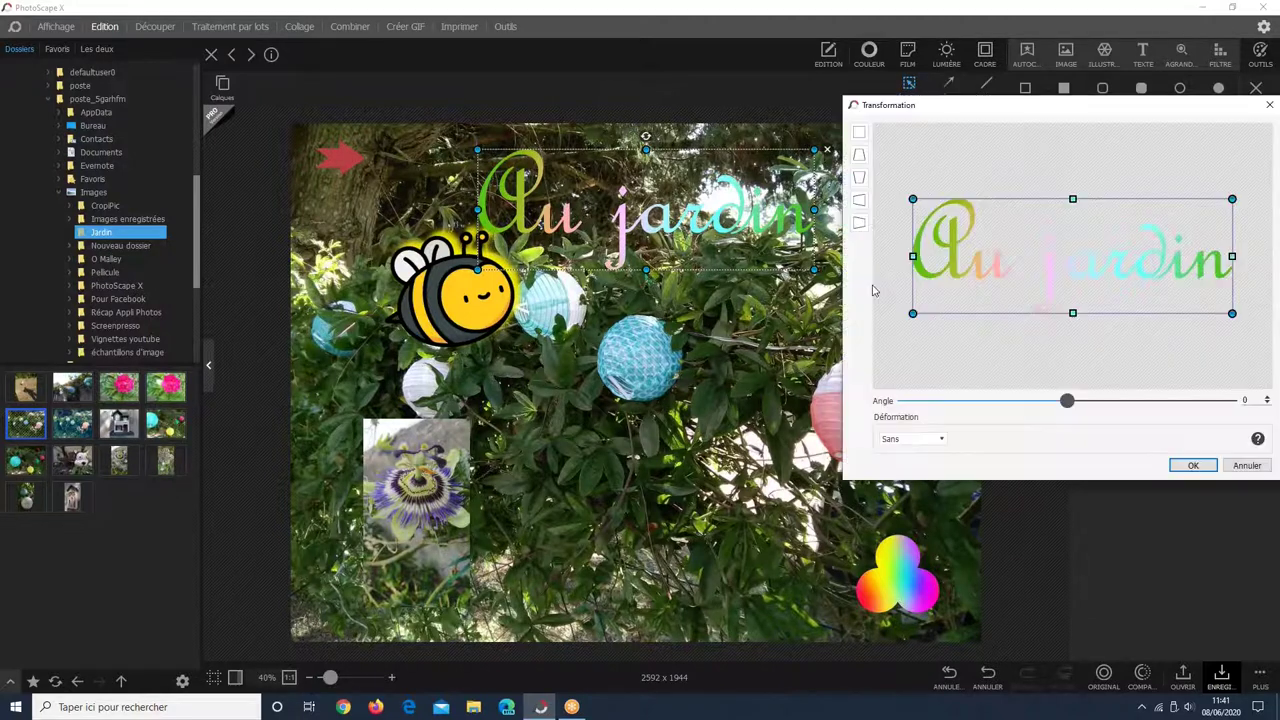
click(859, 162)
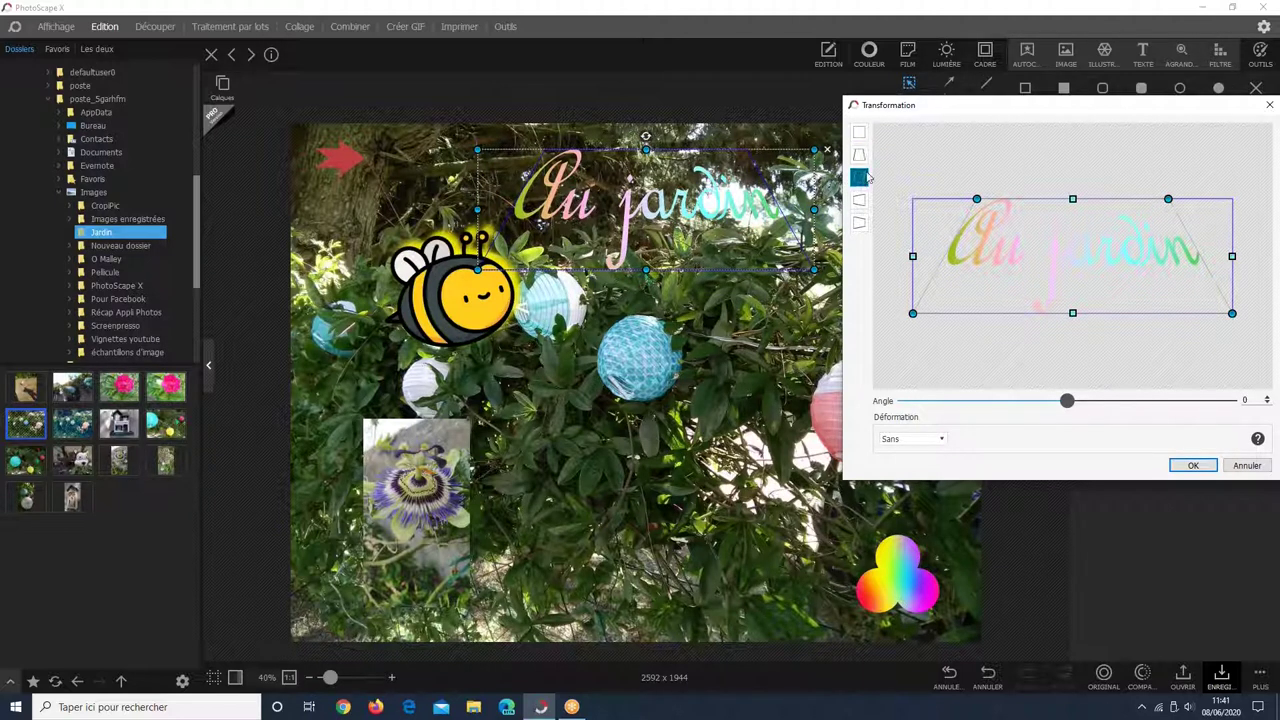
drag(980, 199, 1033, 199)
drag(1166, 199, 1110, 199)
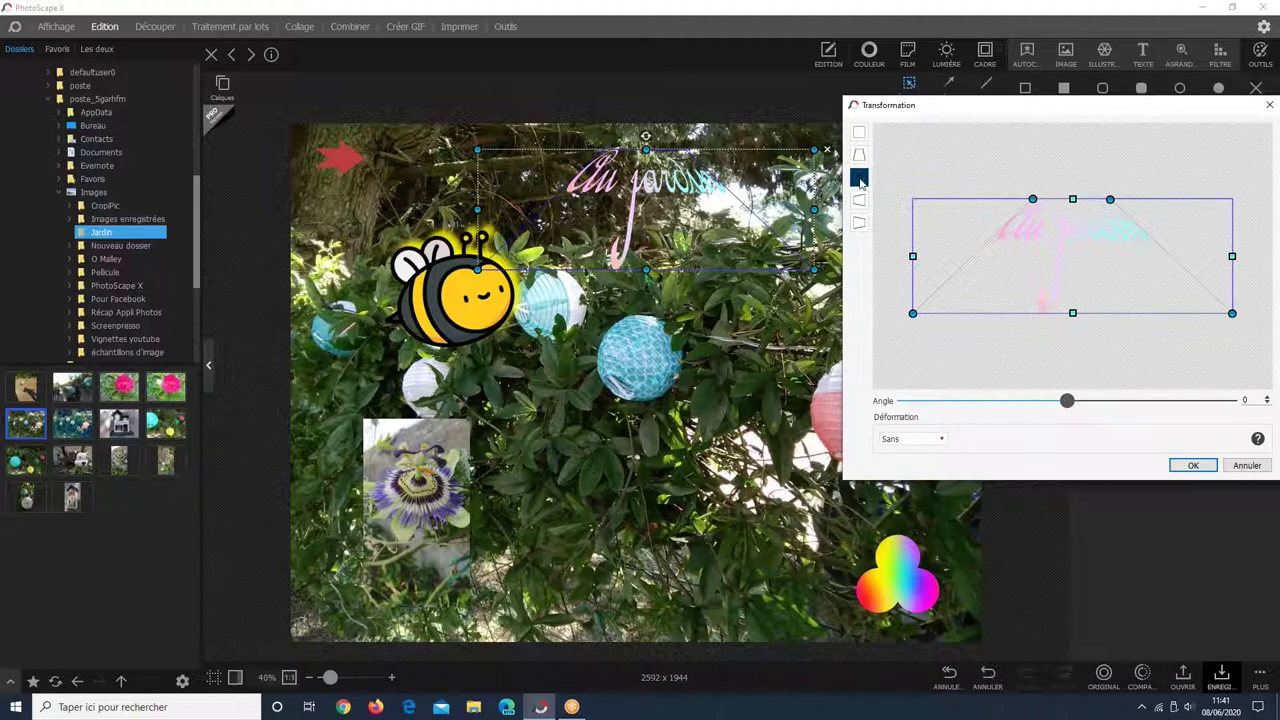
Use the perspective preset that tapers the text towards its right end and bring the two right corners closer together.
click(860, 223)
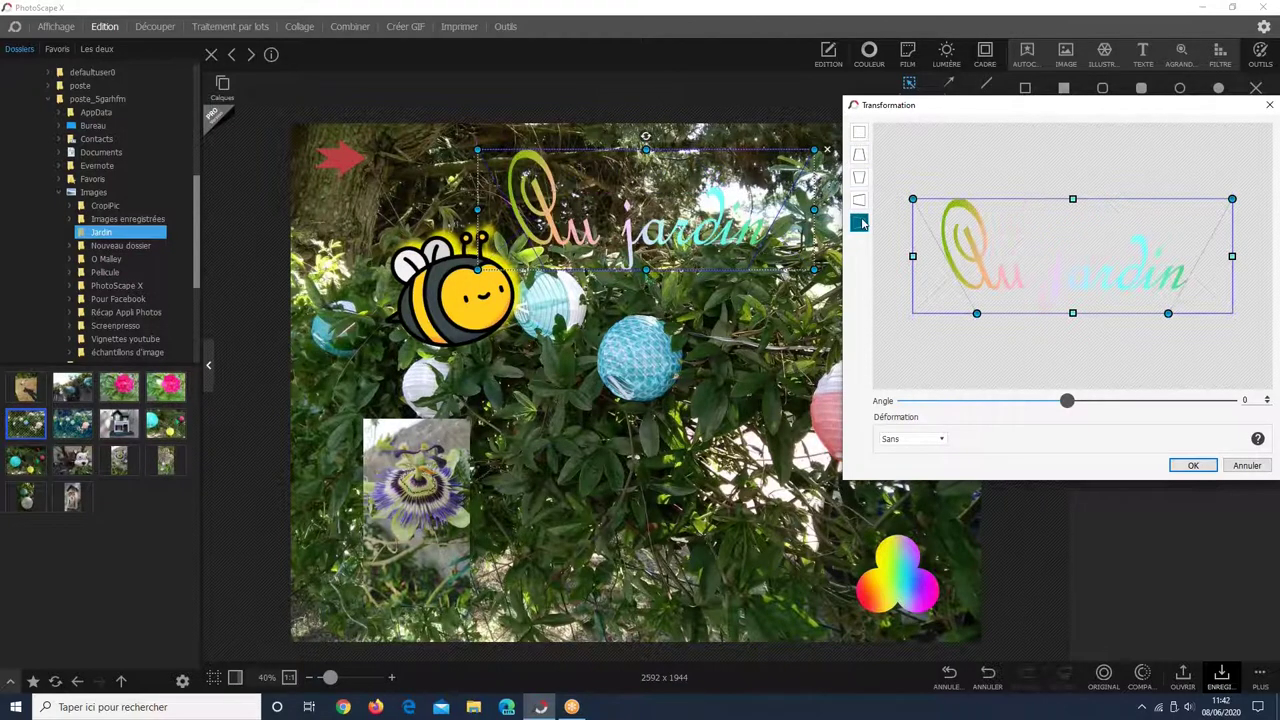
click(862, 224)
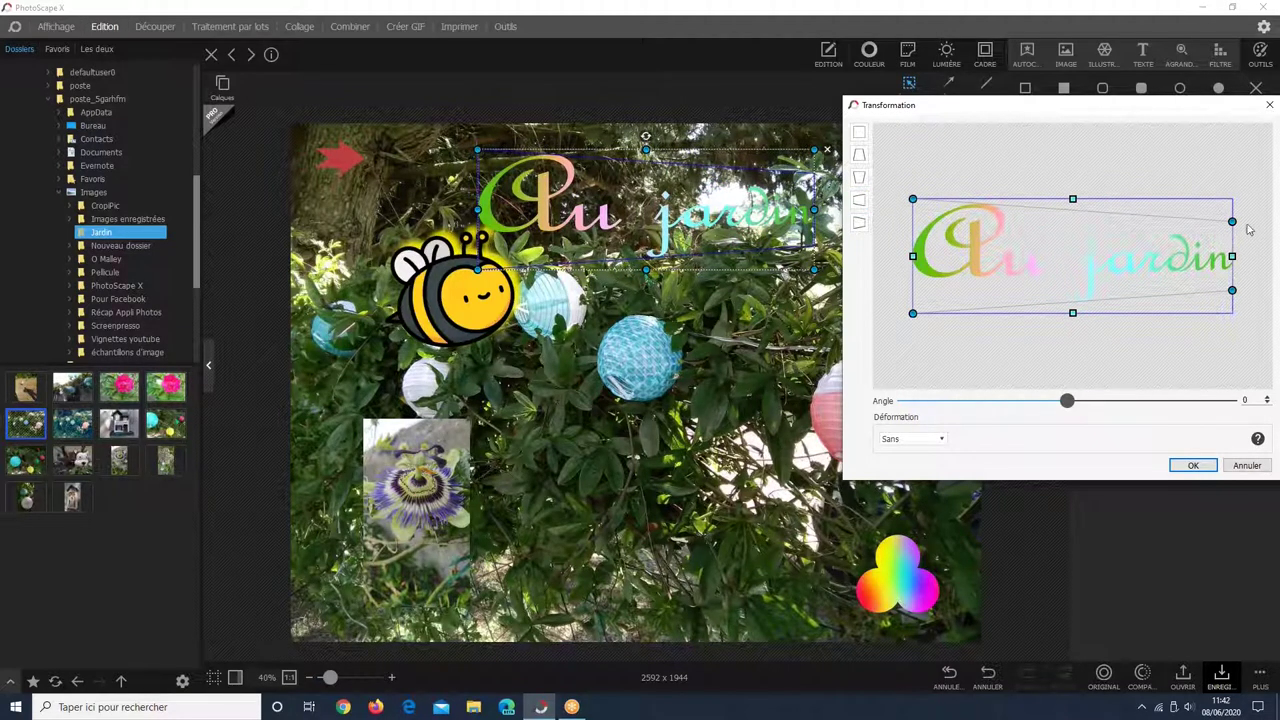
drag(1232, 222, 1232, 245)
drag(1232, 290, 1229, 278)
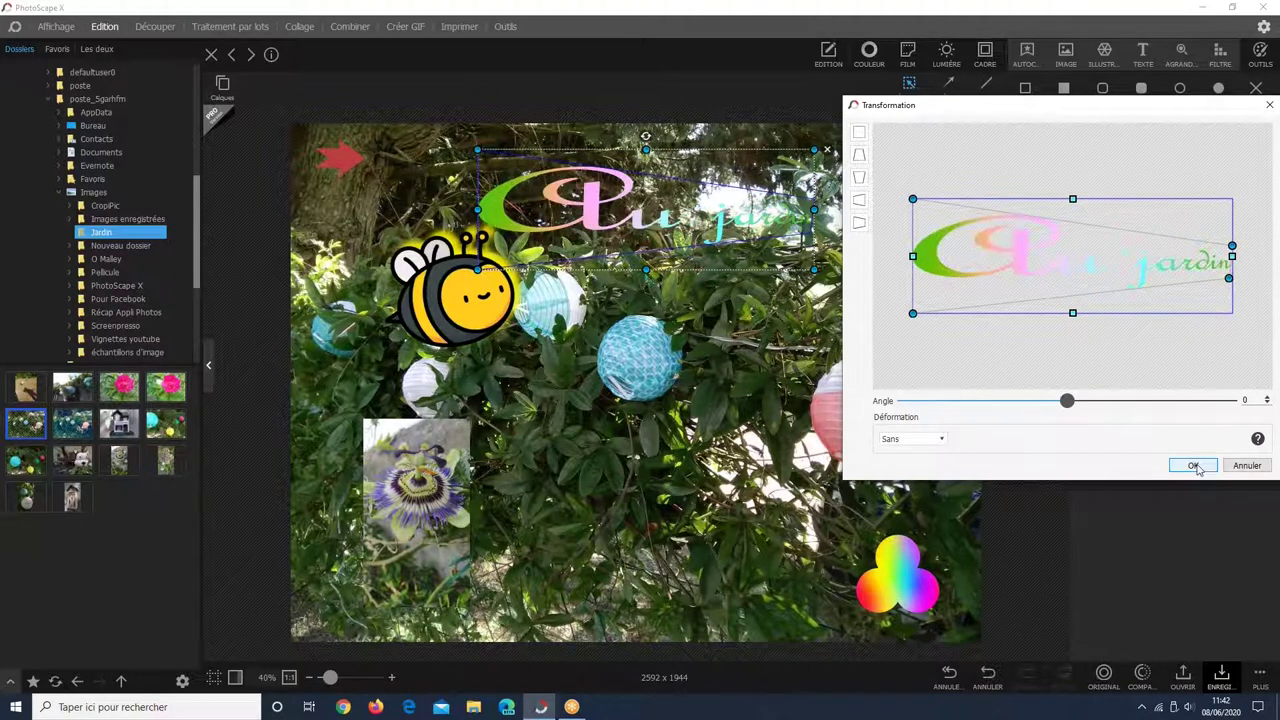
Add the "Poisson" deformation to the text, comparing vertical with horizontal and applying the horizontal direction with a gain of 50.
click(938, 443)
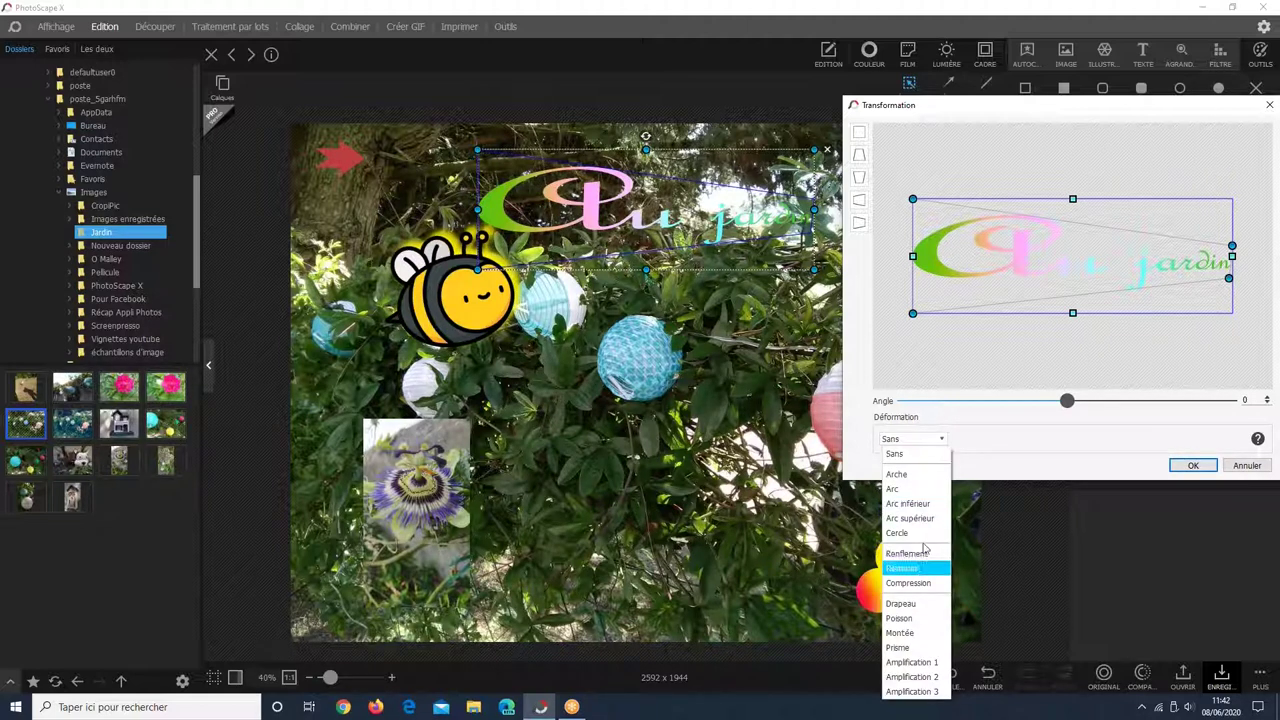
click(909, 620)
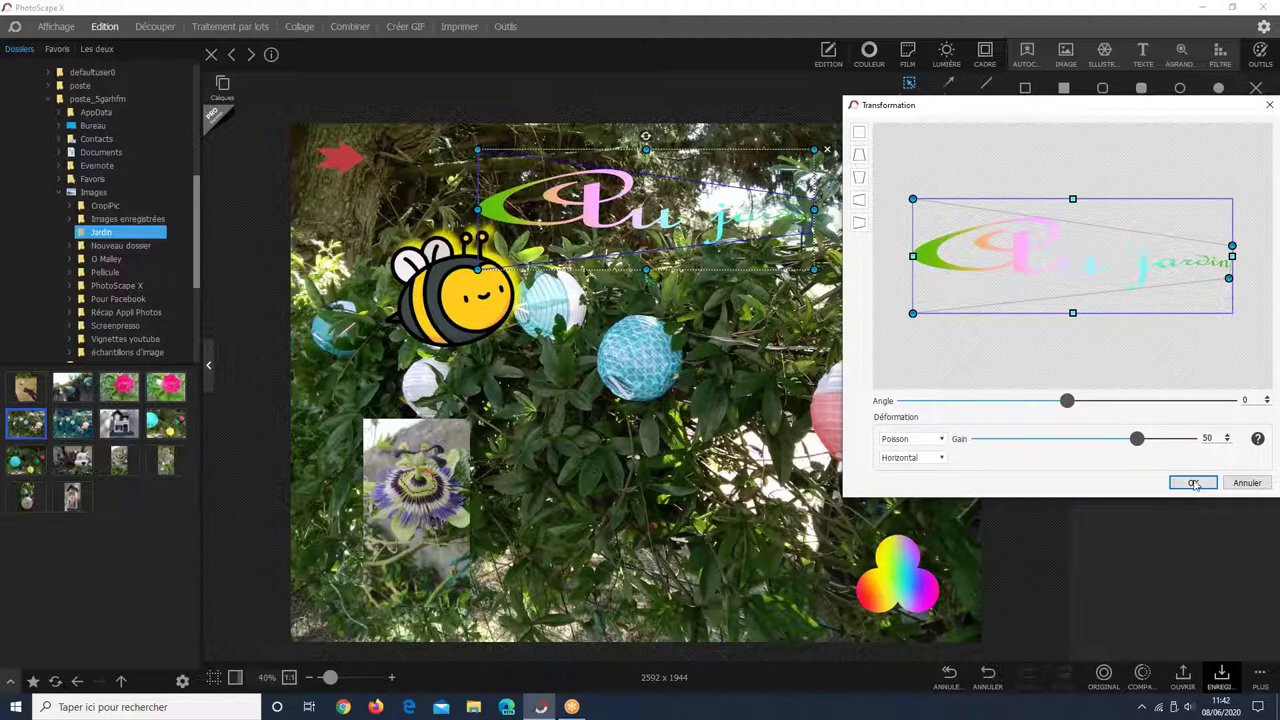
click(926, 458)
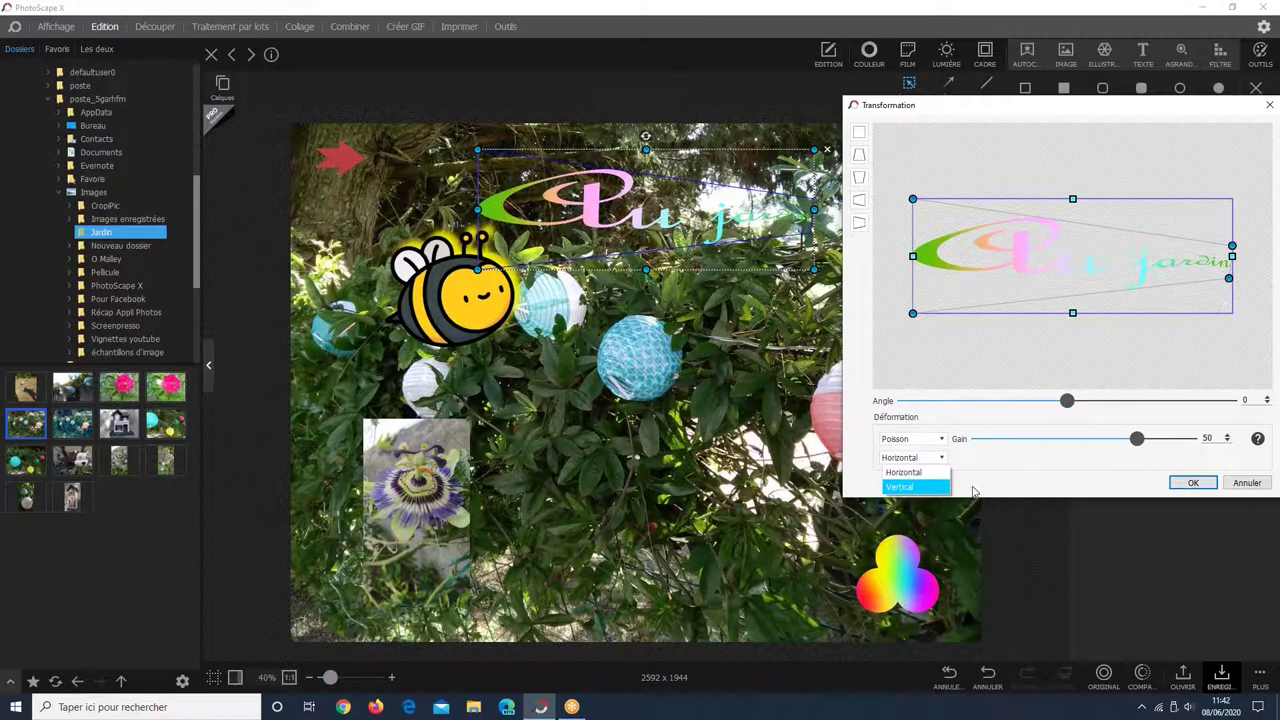
click(910, 487)
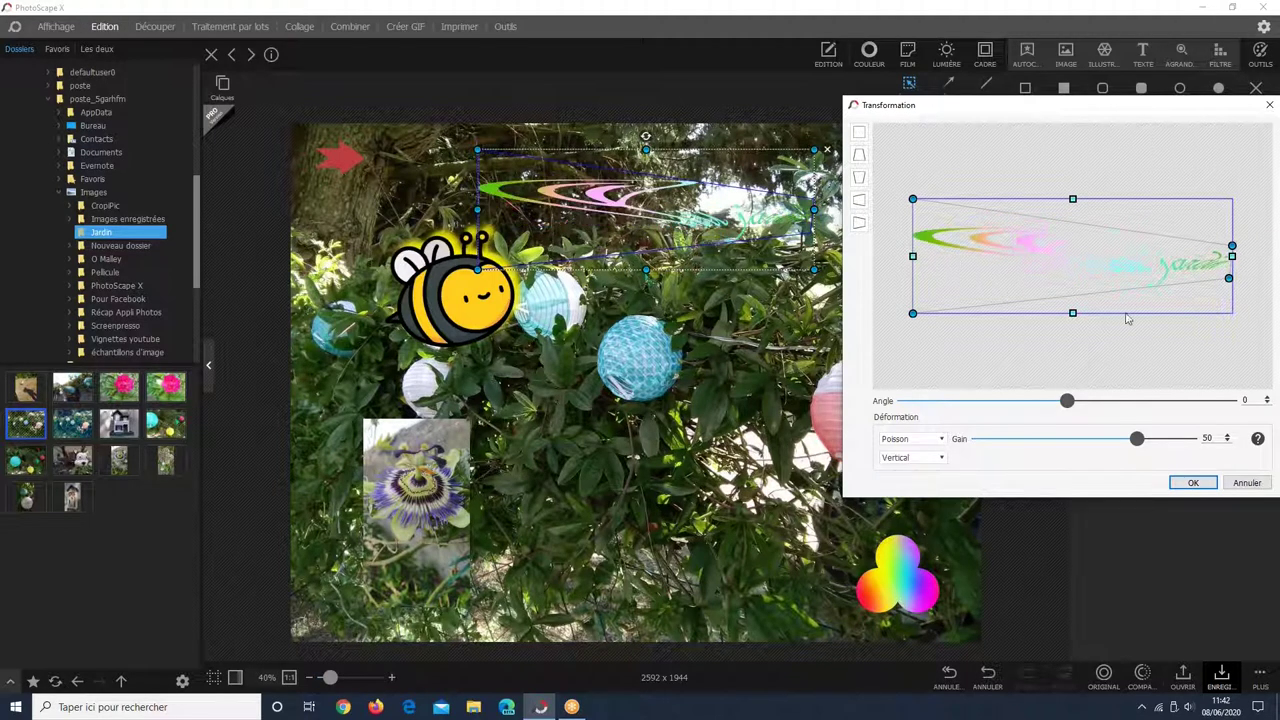
click(922, 458)
click(912, 472)
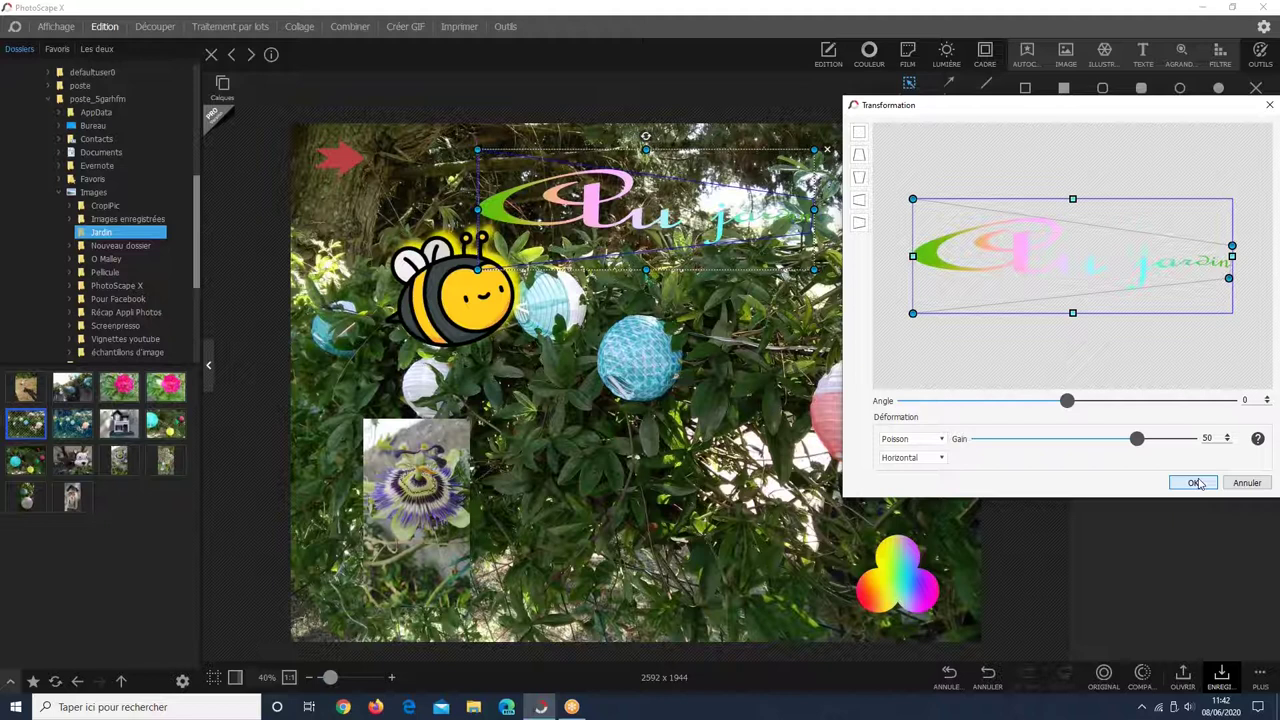
click(1196, 482)
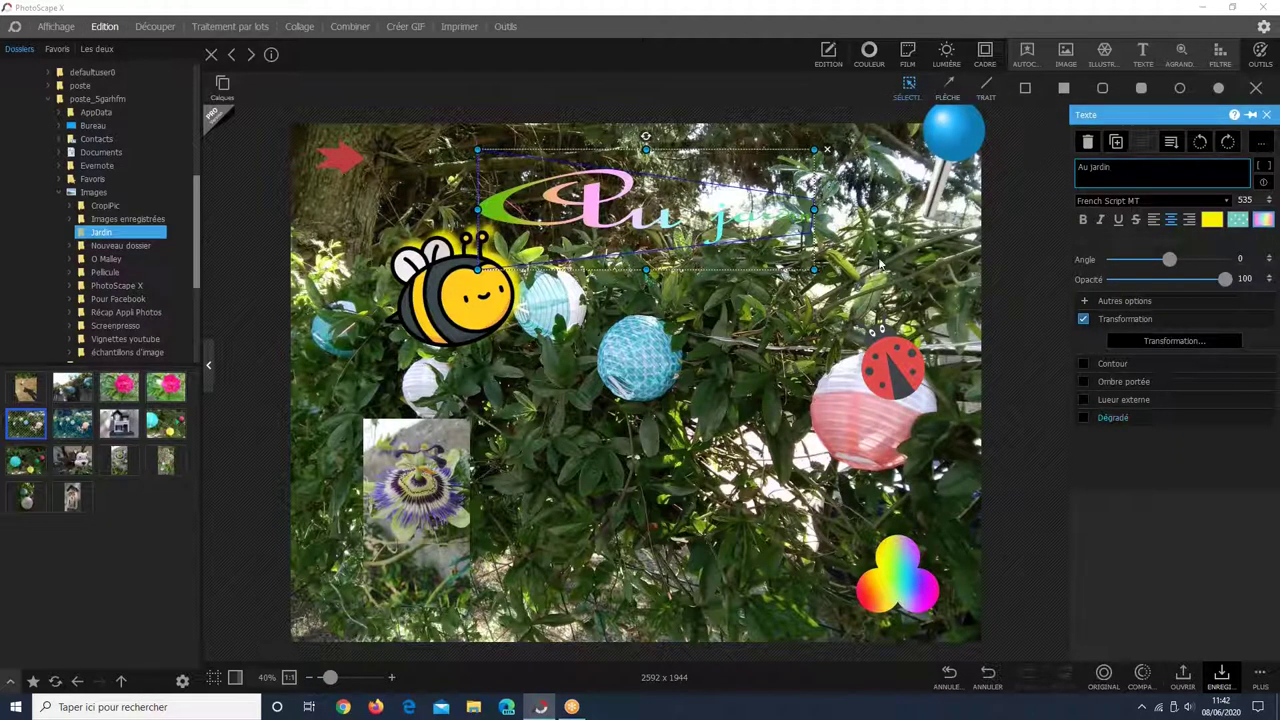
Turn on the text's outline, try the turquoise dot pattern on it and choose a solid pale cream colour.
click(1098, 364)
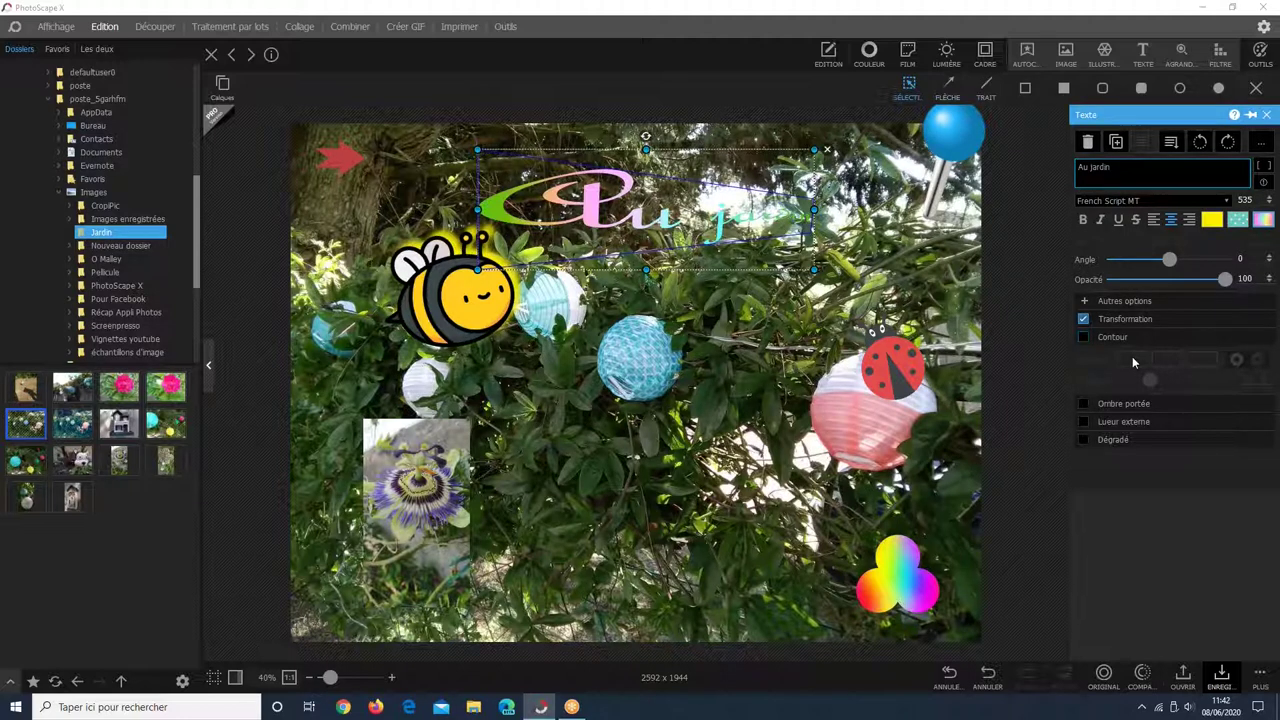
click(1133, 362)
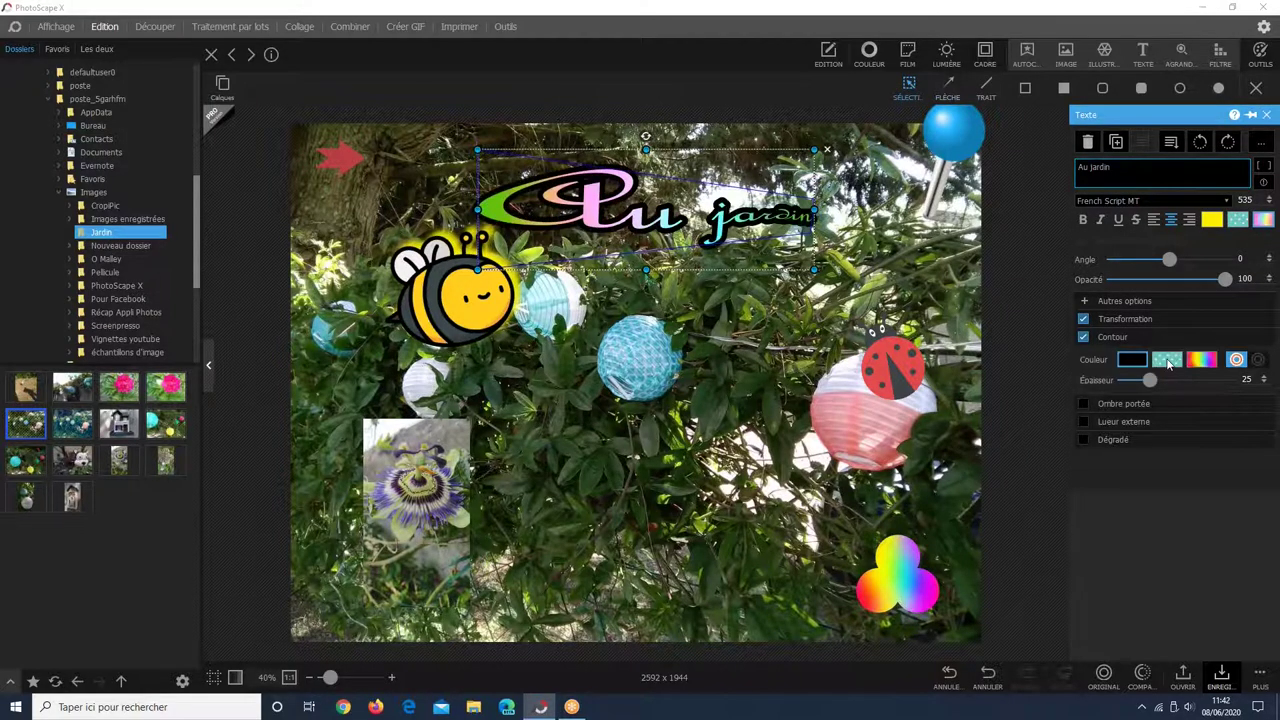
click(1167, 360)
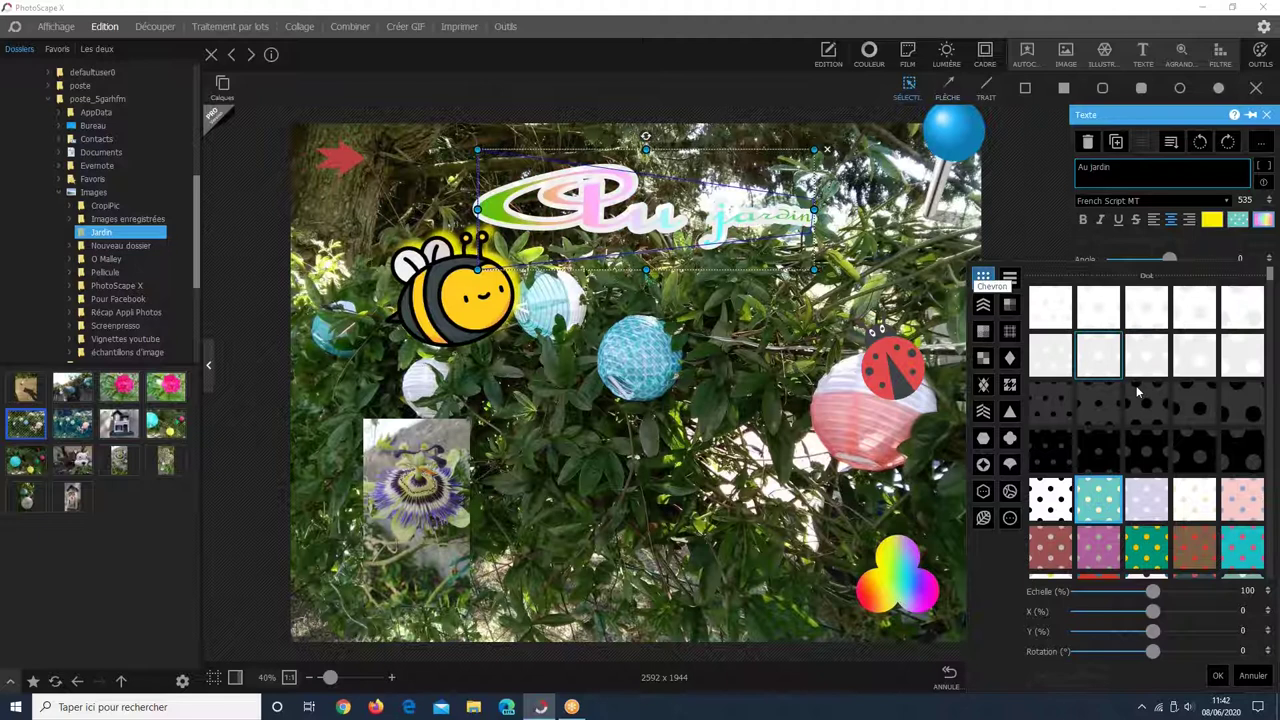
click(1142, 449)
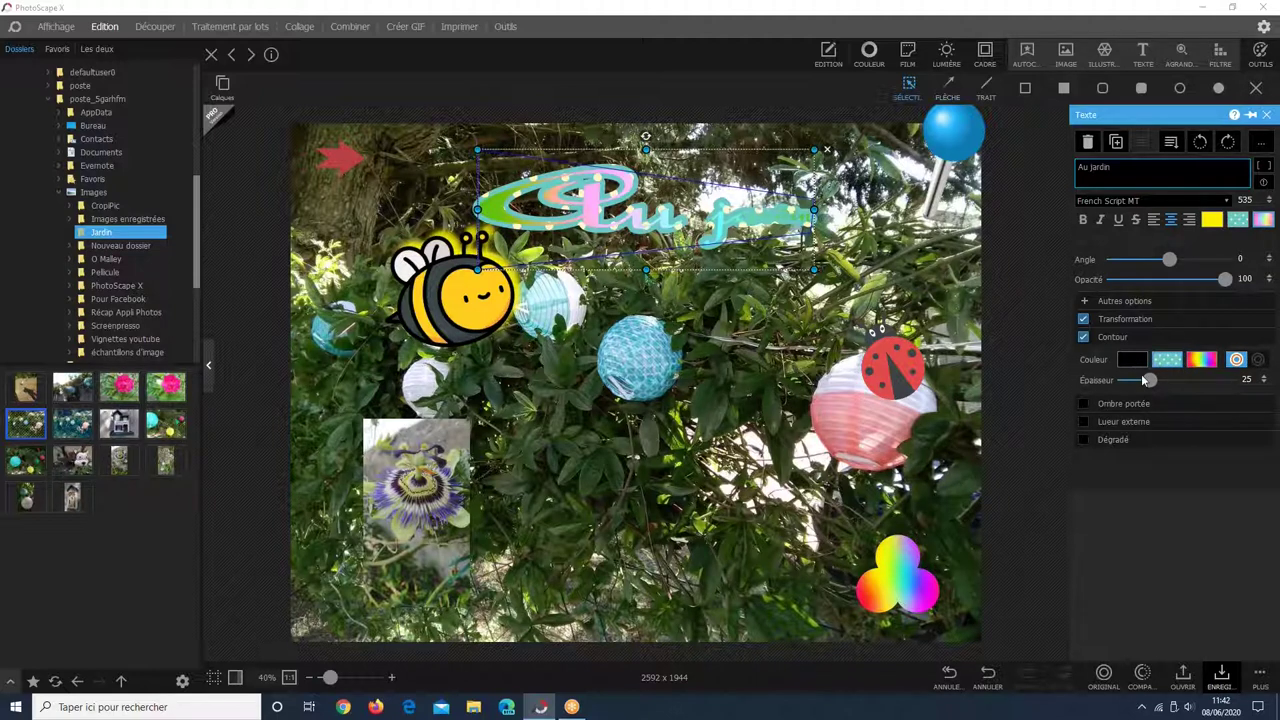
click(1132, 359)
click(1110, 415)
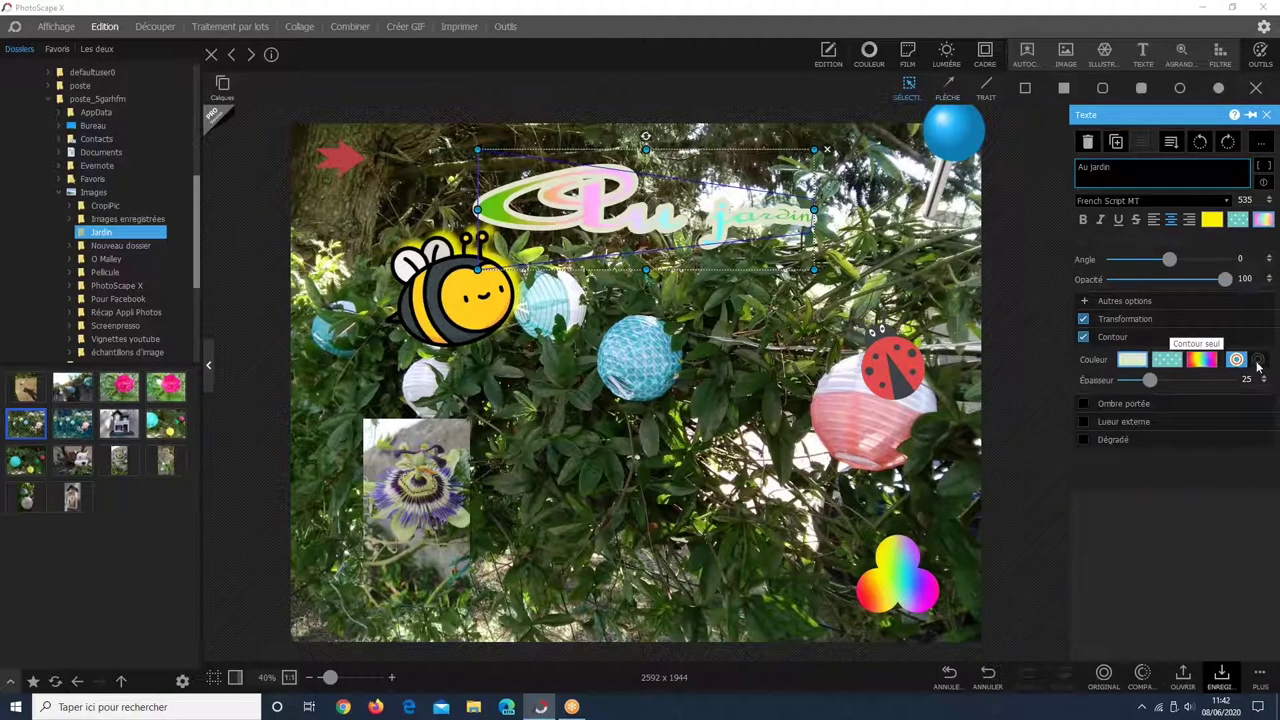
Try the outline-only mode, return to outline with fill and set the outline thickness to 7.
click(1257, 362)
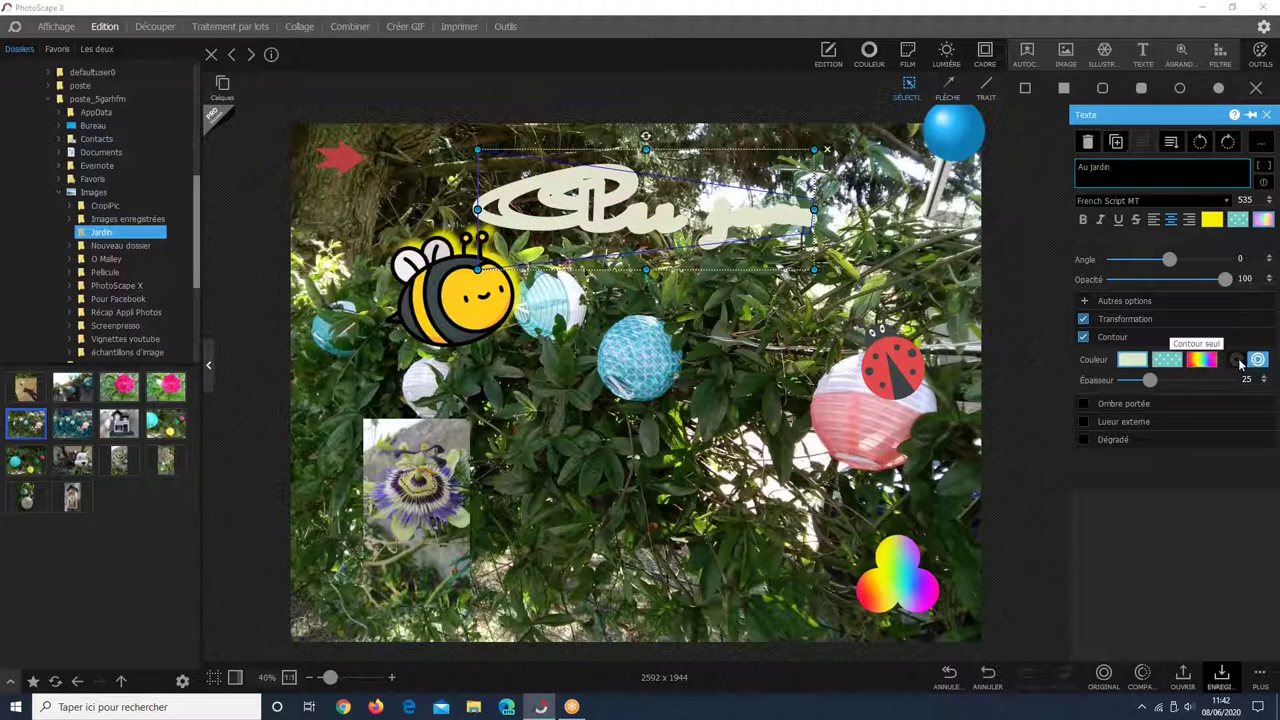
click(1238, 361)
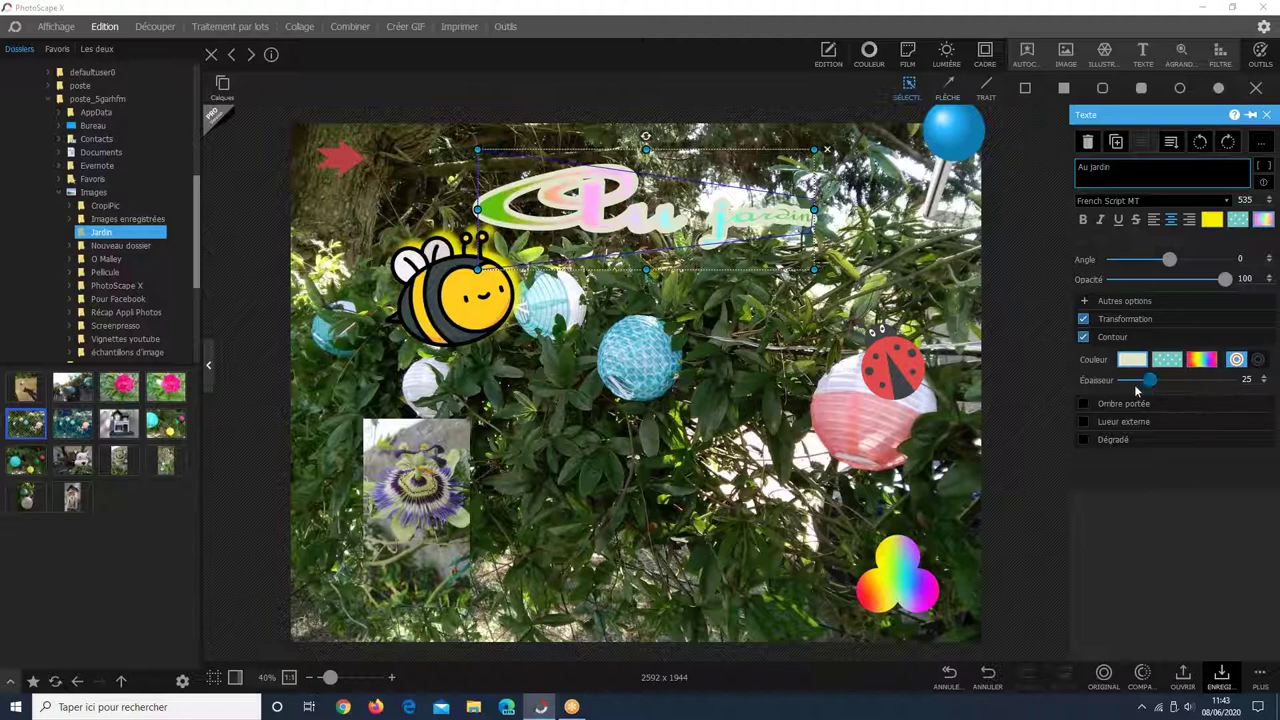
drag(1136, 391, 1131, 381)
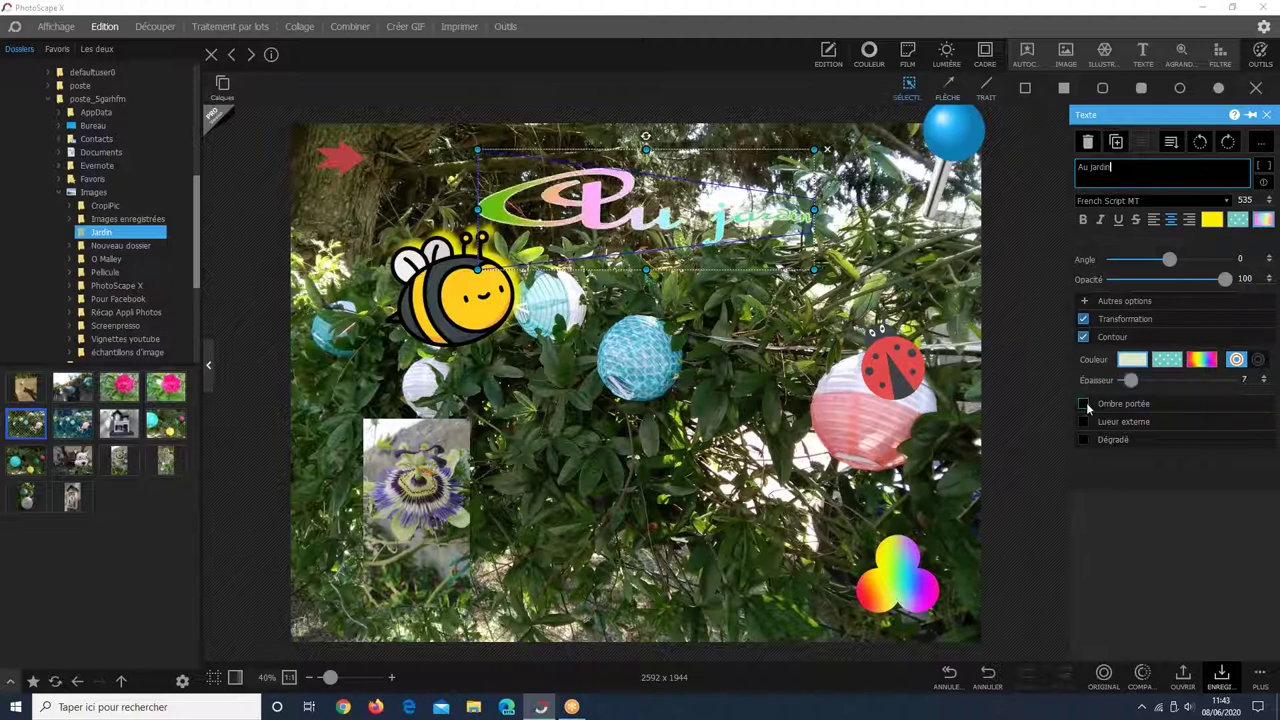
Turn off the "Au jardin" text's transformation and give it a blue drop shadow with distance 10 and angle 77.
click(1085, 405)
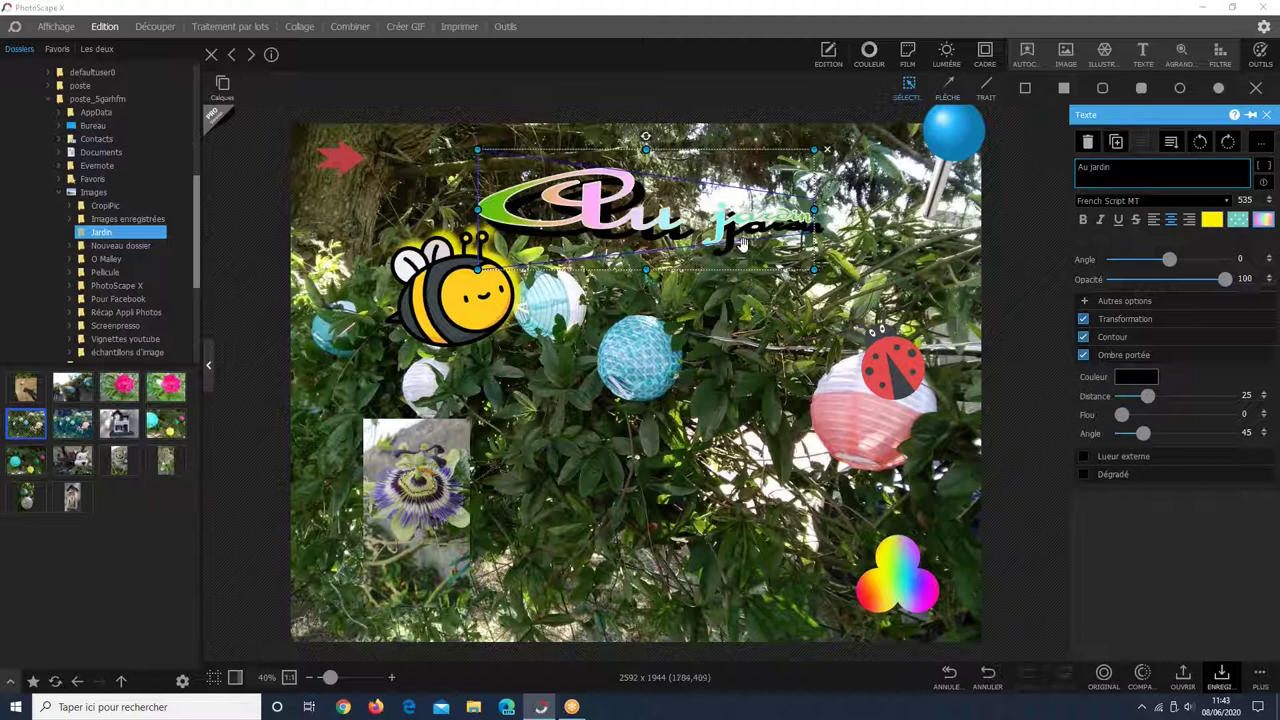
click(1082, 320)
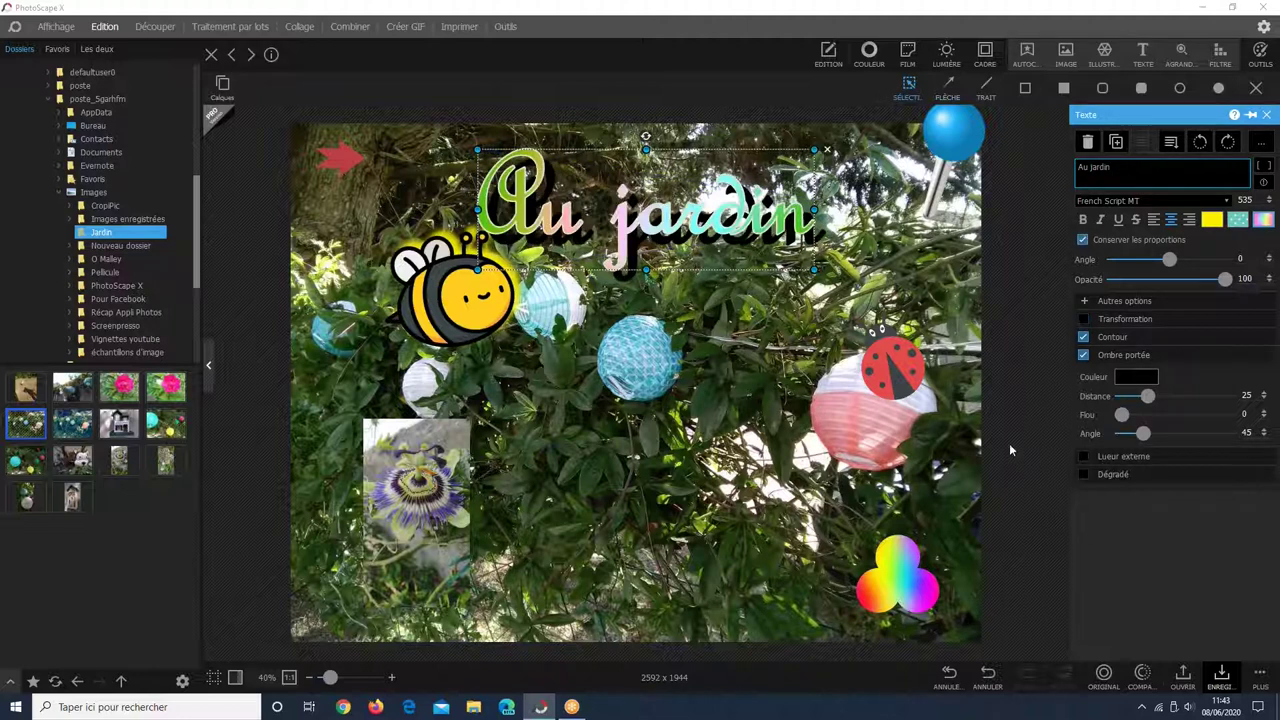
click(1146, 378)
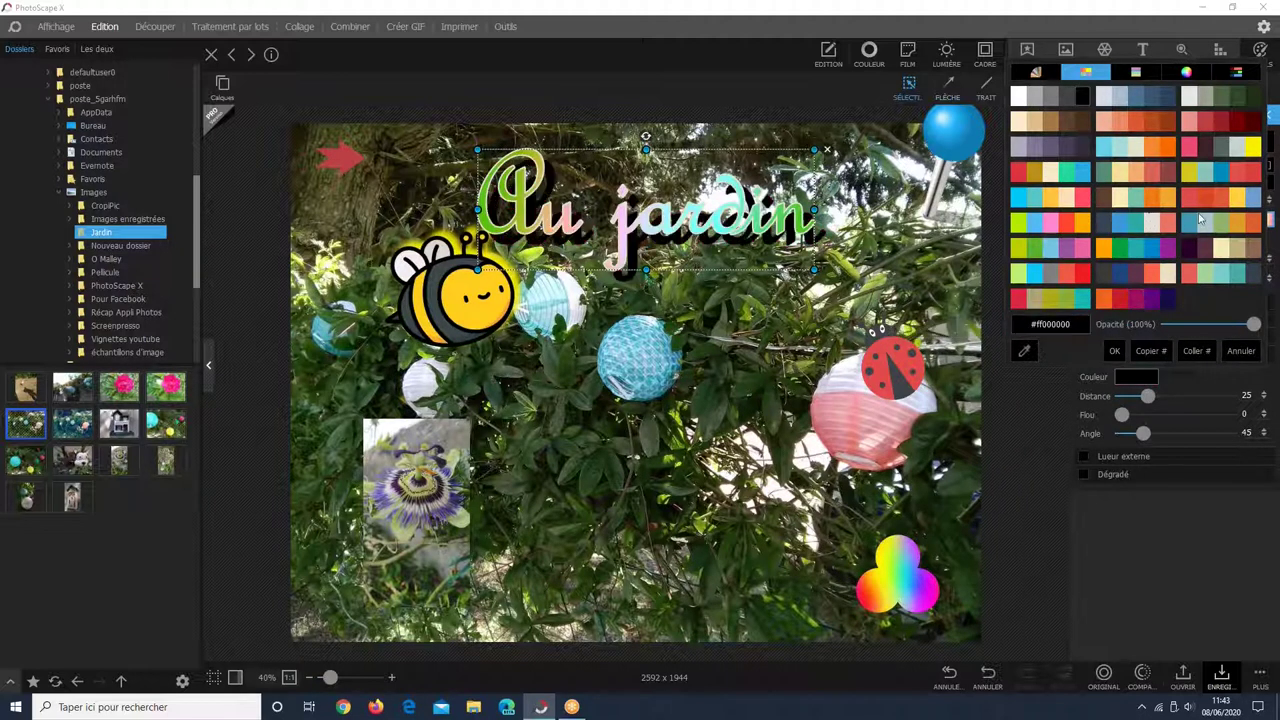
click(1202, 219)
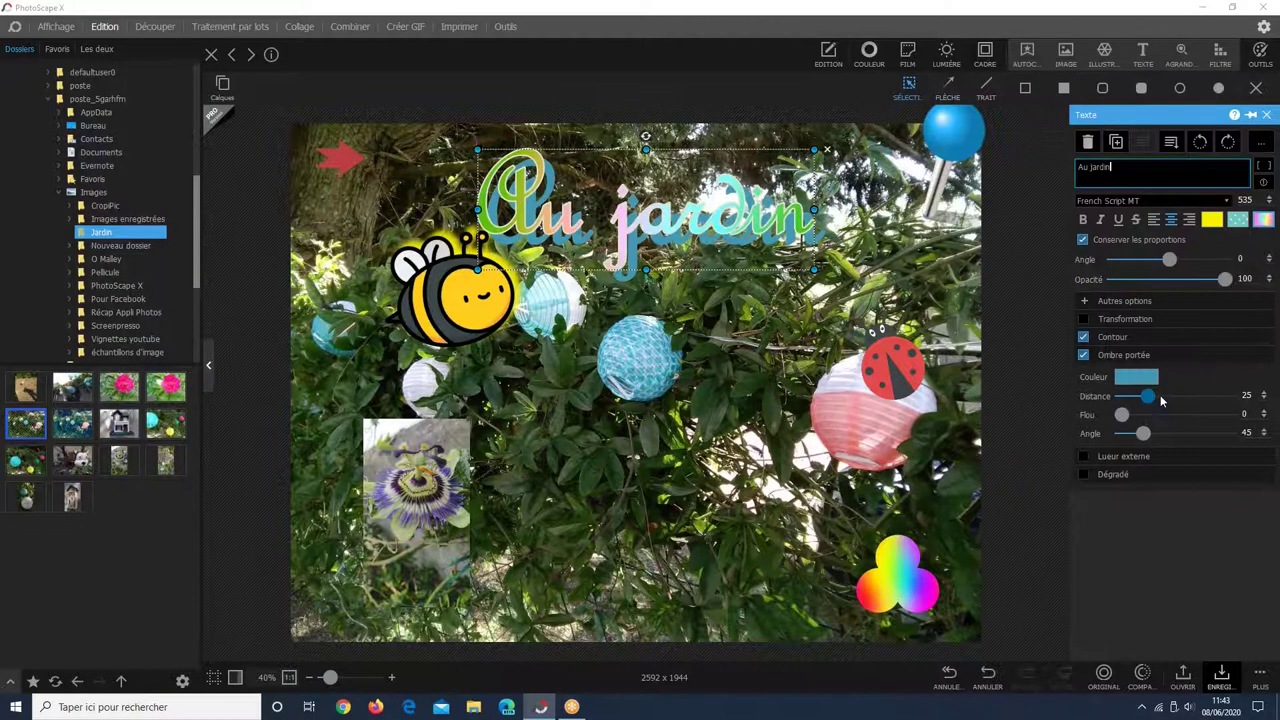
drag(1161, 400, 1153, 436)
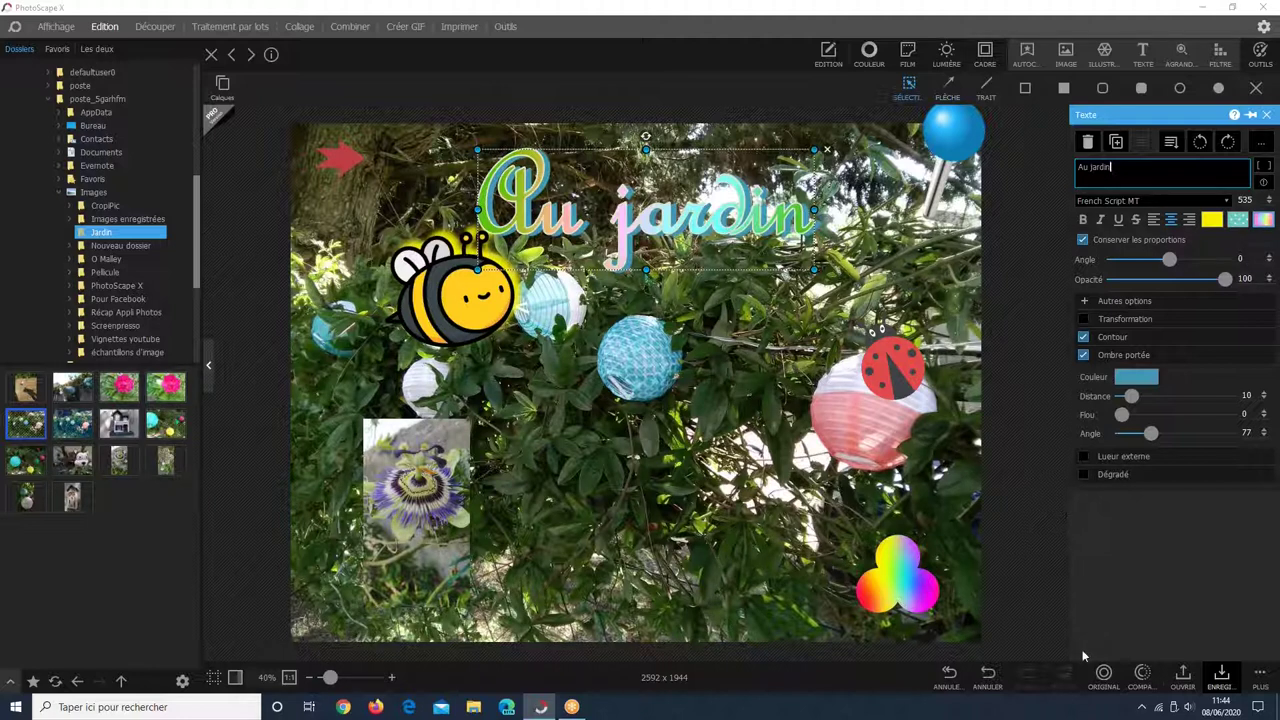
Replace the text's drop shadow with a yellow-to-pink gradient, trying a pink outer glow in between.
click(1083, 456)
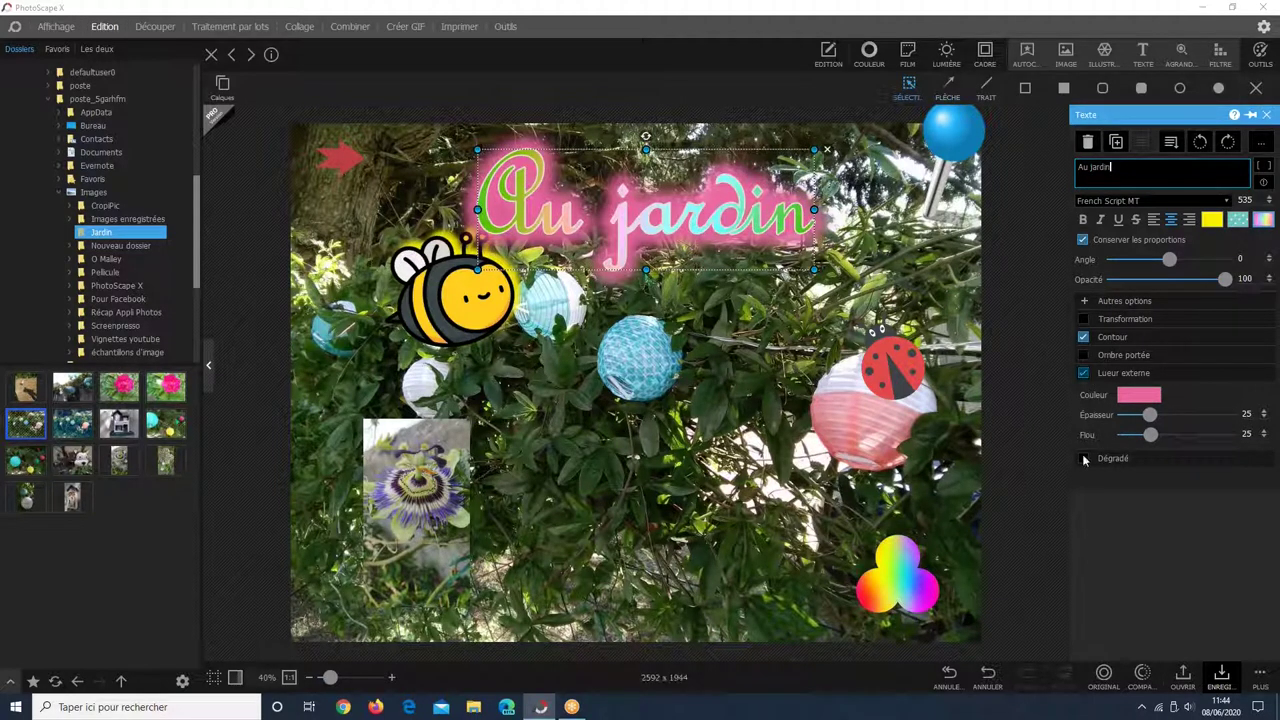
click(1083, 373)
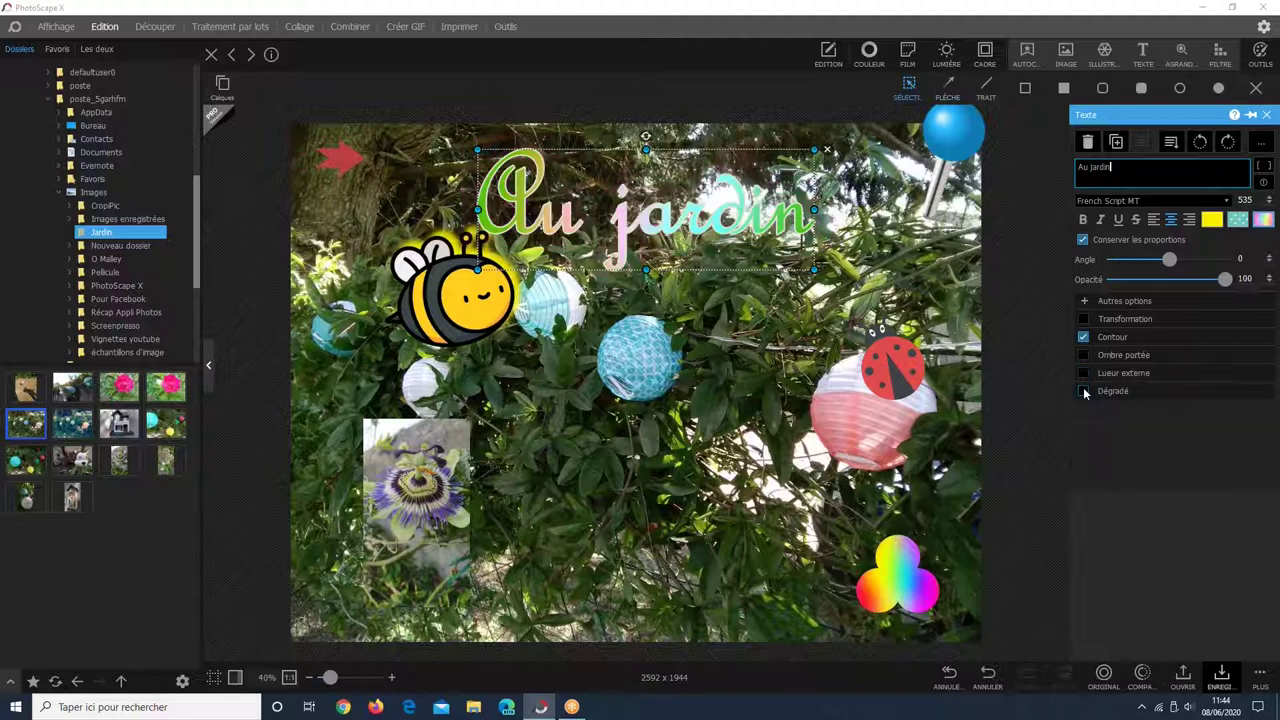
click(1083, 391)
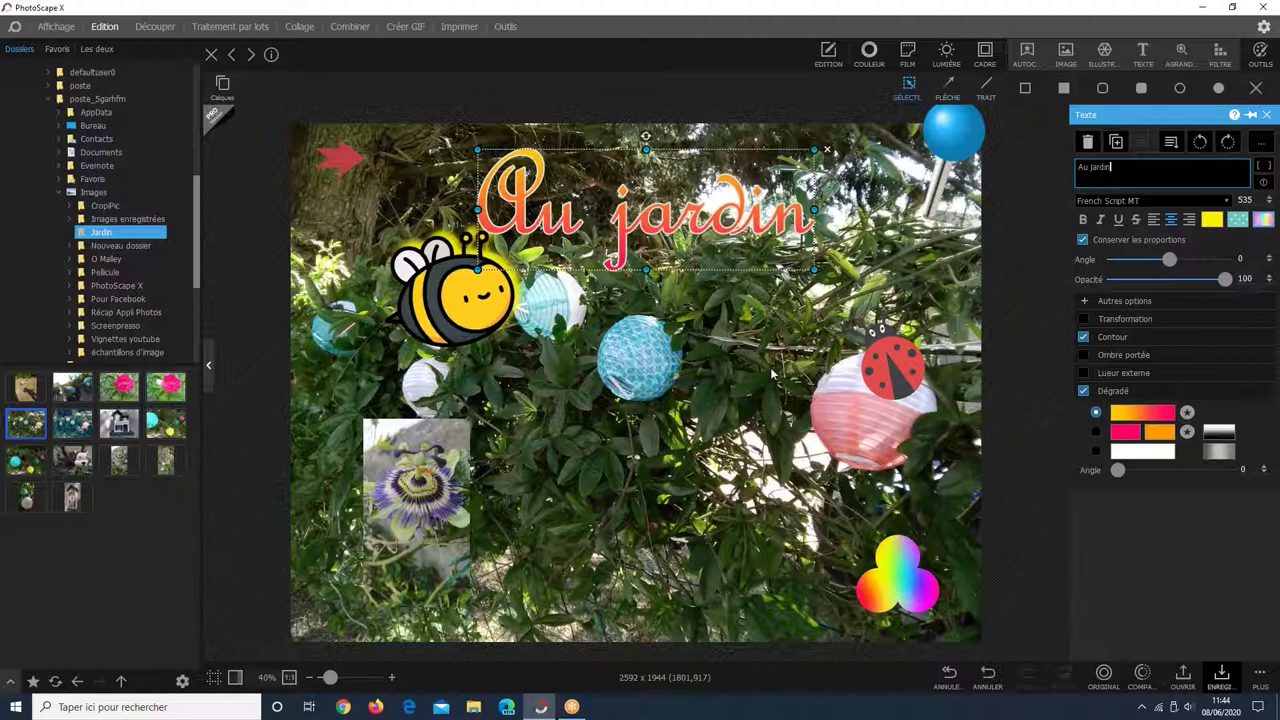
click(772, 373)
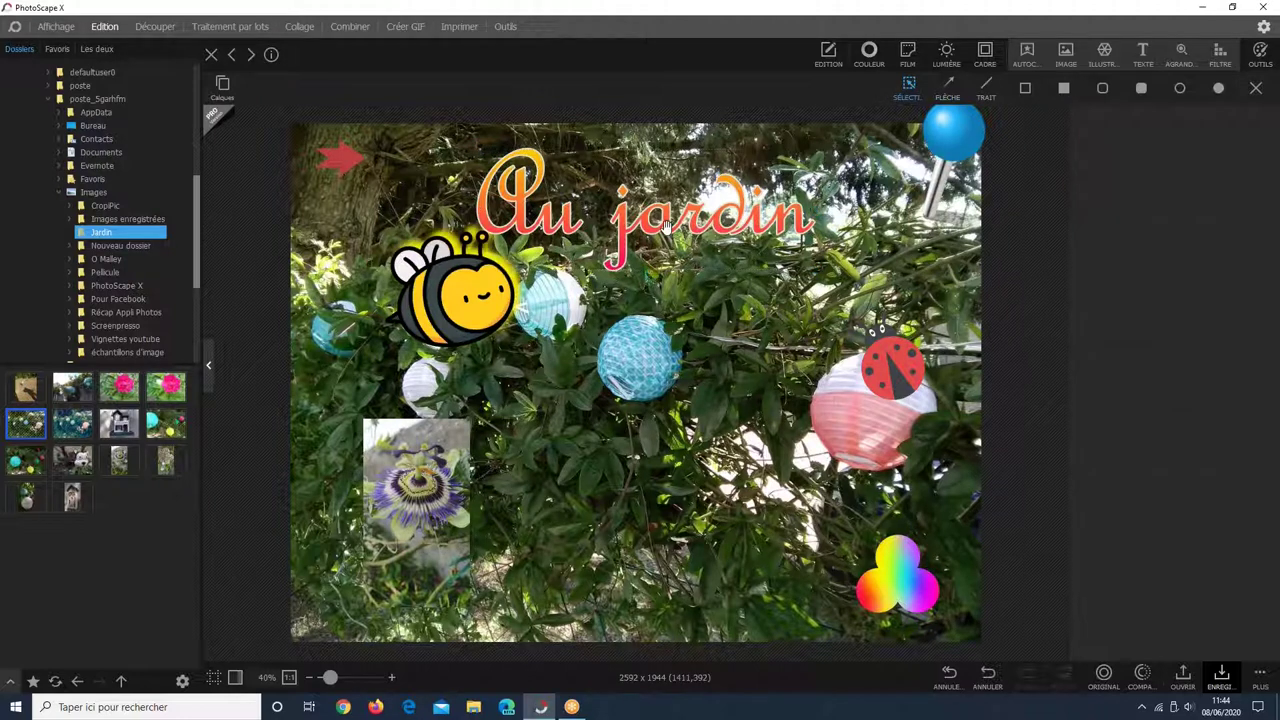
Move the "Au jardin" text up beside the red leaf, just above the bee.
click(565, 215)
drag(666, 228, 602, 199)
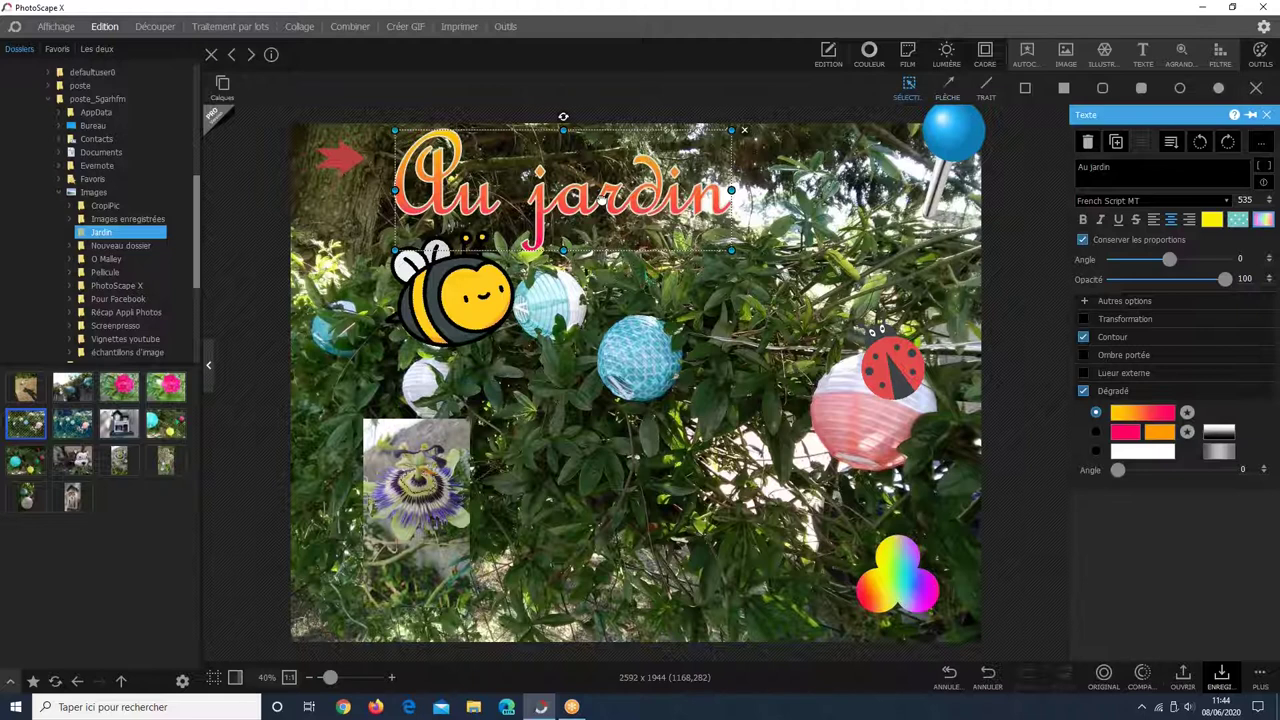
drag(563, 116, 548, 116)
click(1008, 365)
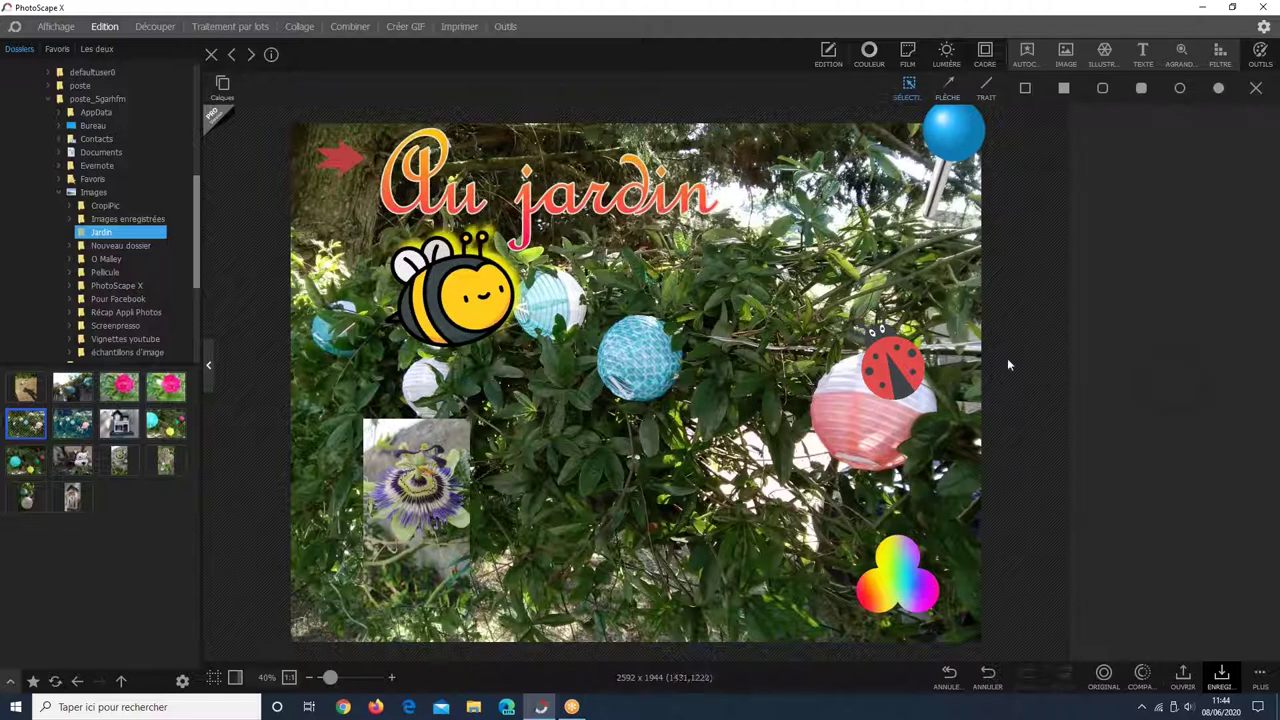
Add a second text reading "Les petites bêtes" and place it along the photo's lower edge, beside the multicoloured shape.
click(1150, 55)
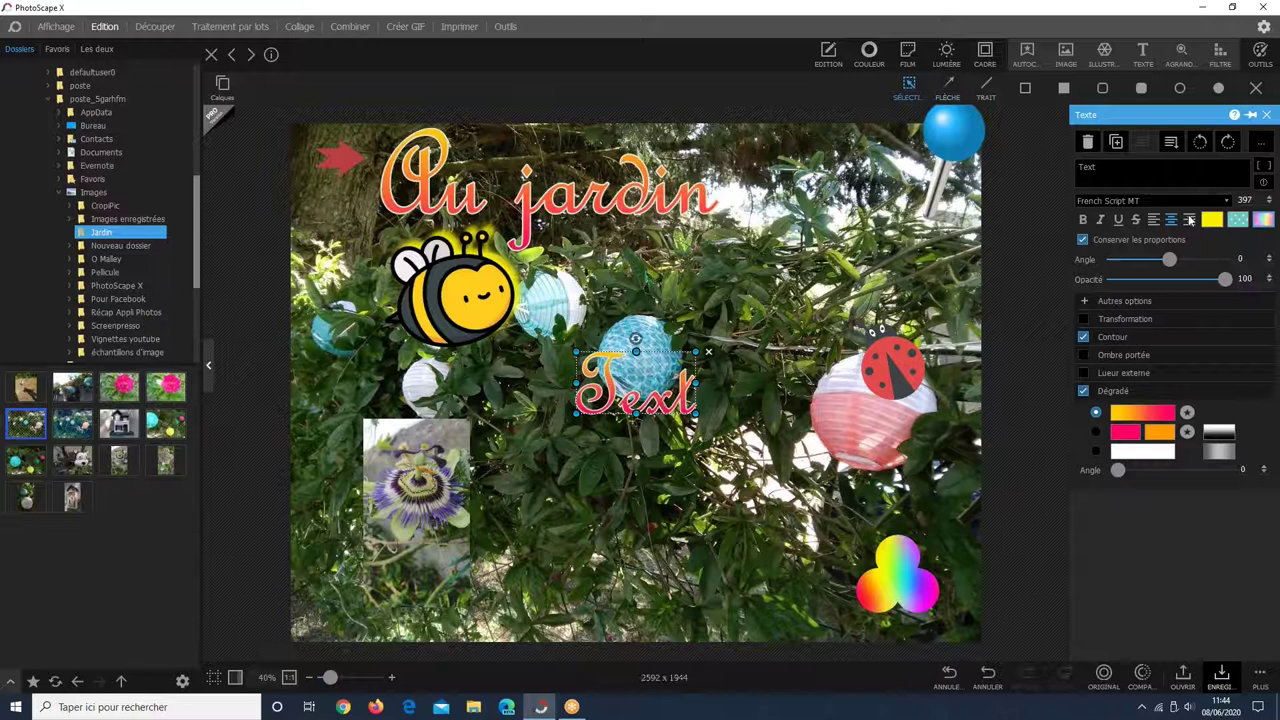
drag(1119, 162, 1068, 155)
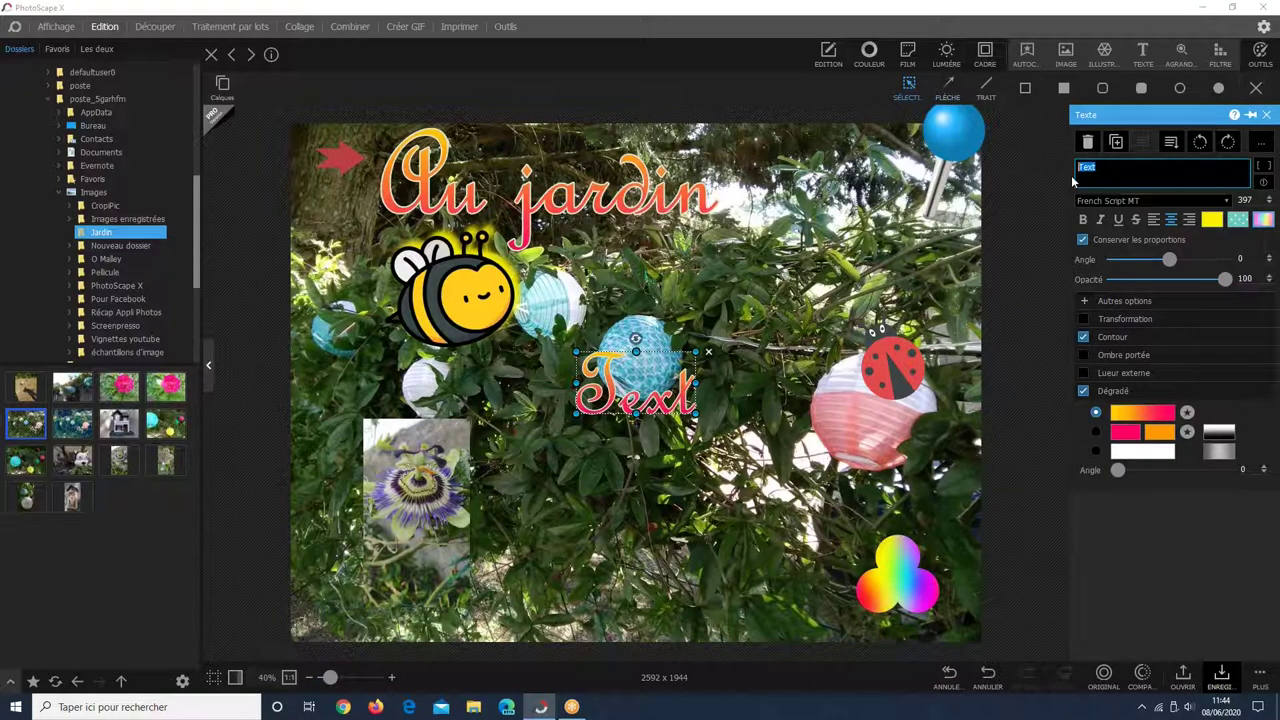
text(Les pe)
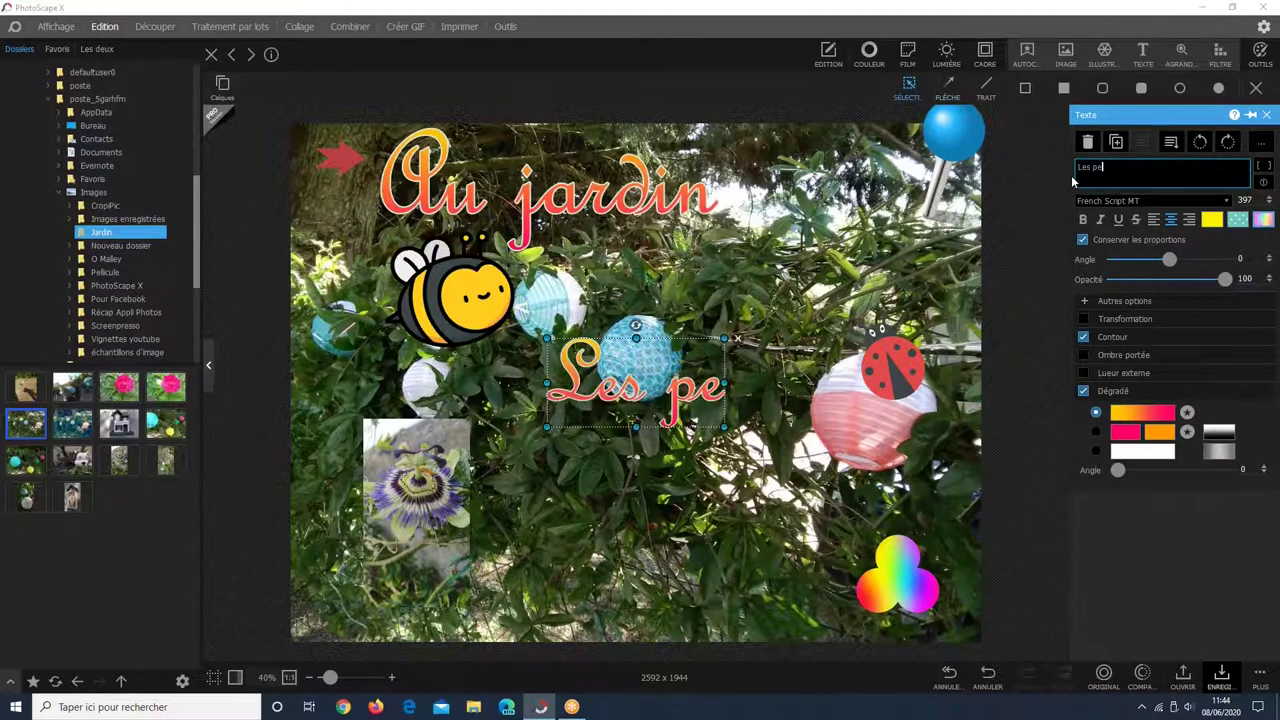
text(tit)
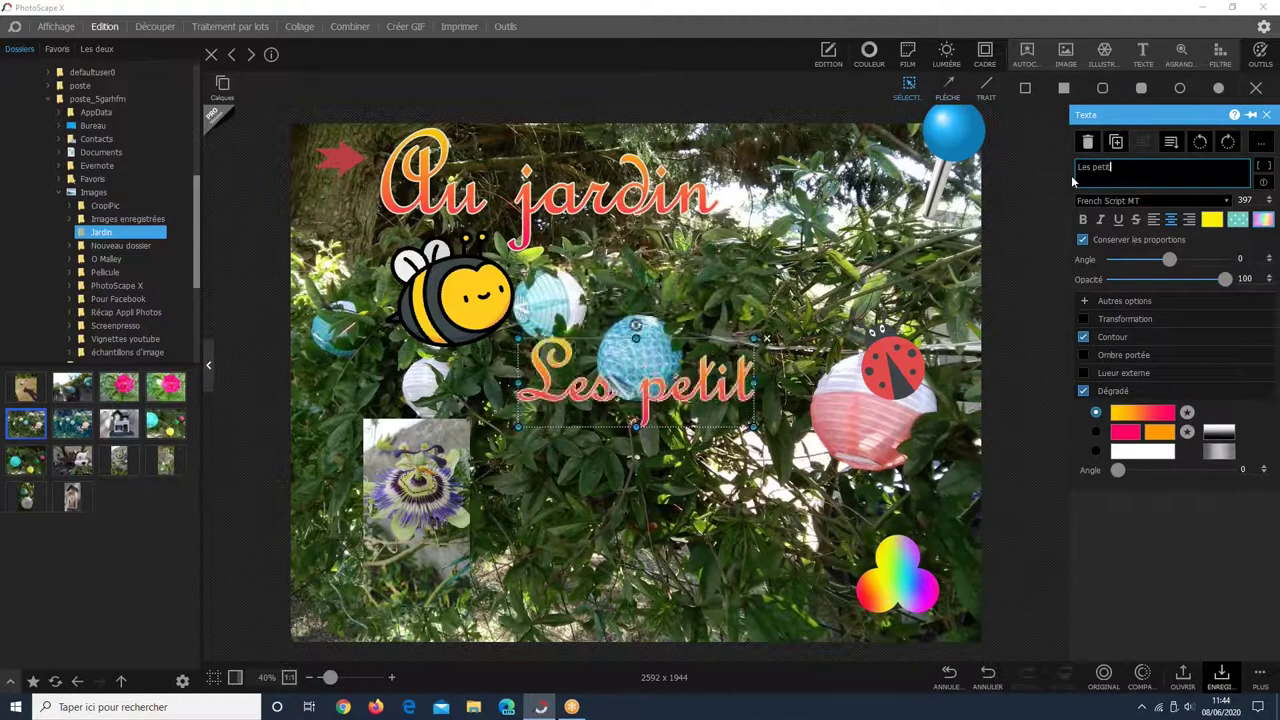
text(es bêtes)
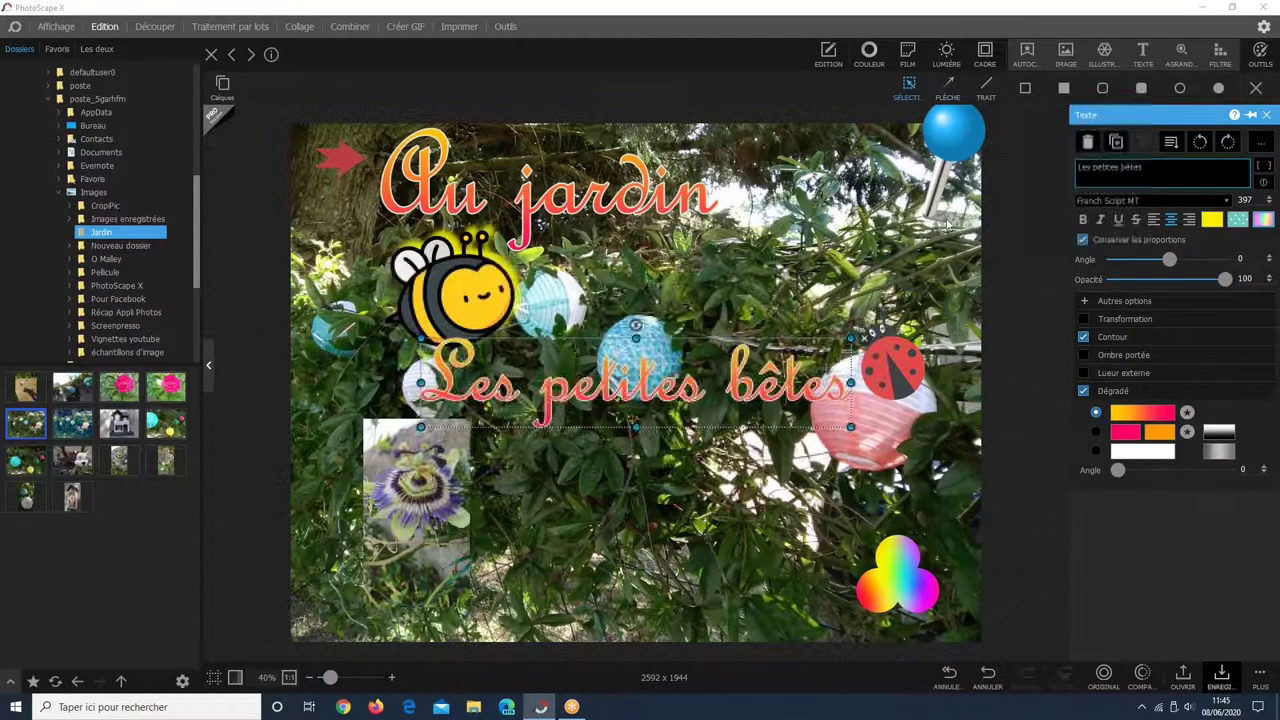
drag(697, 394, 723, 583)
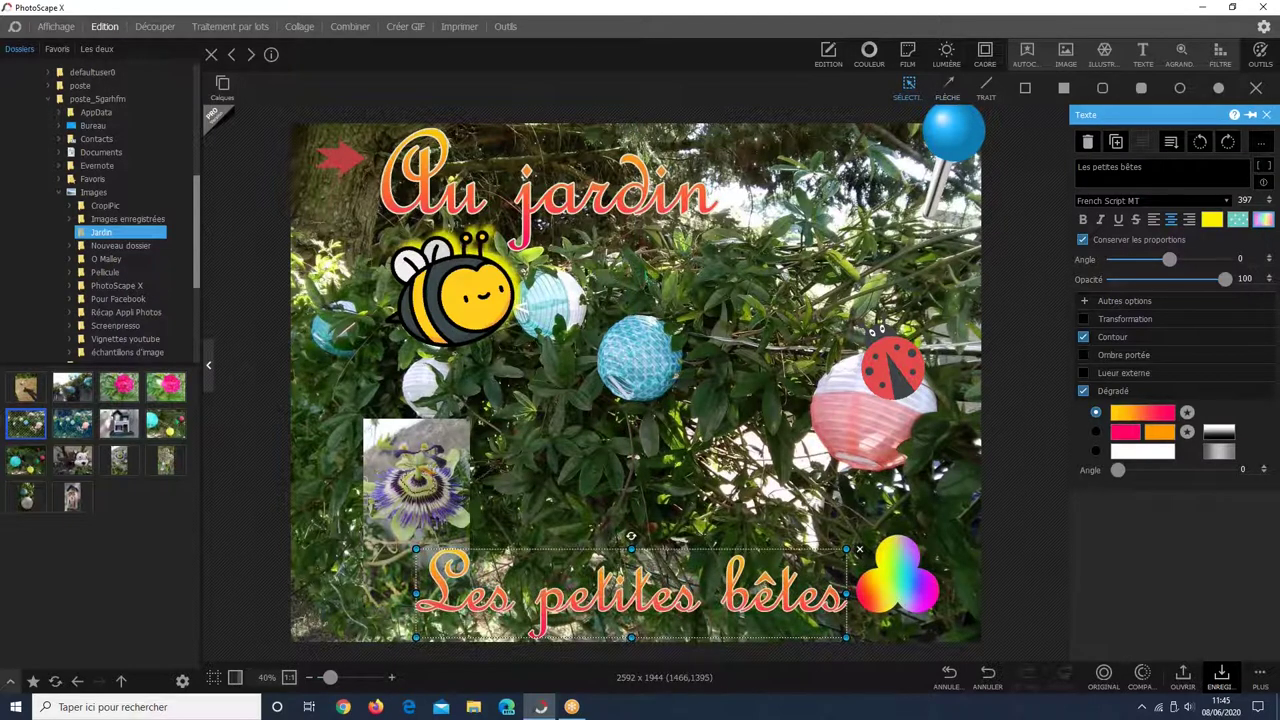
click(626, 481)
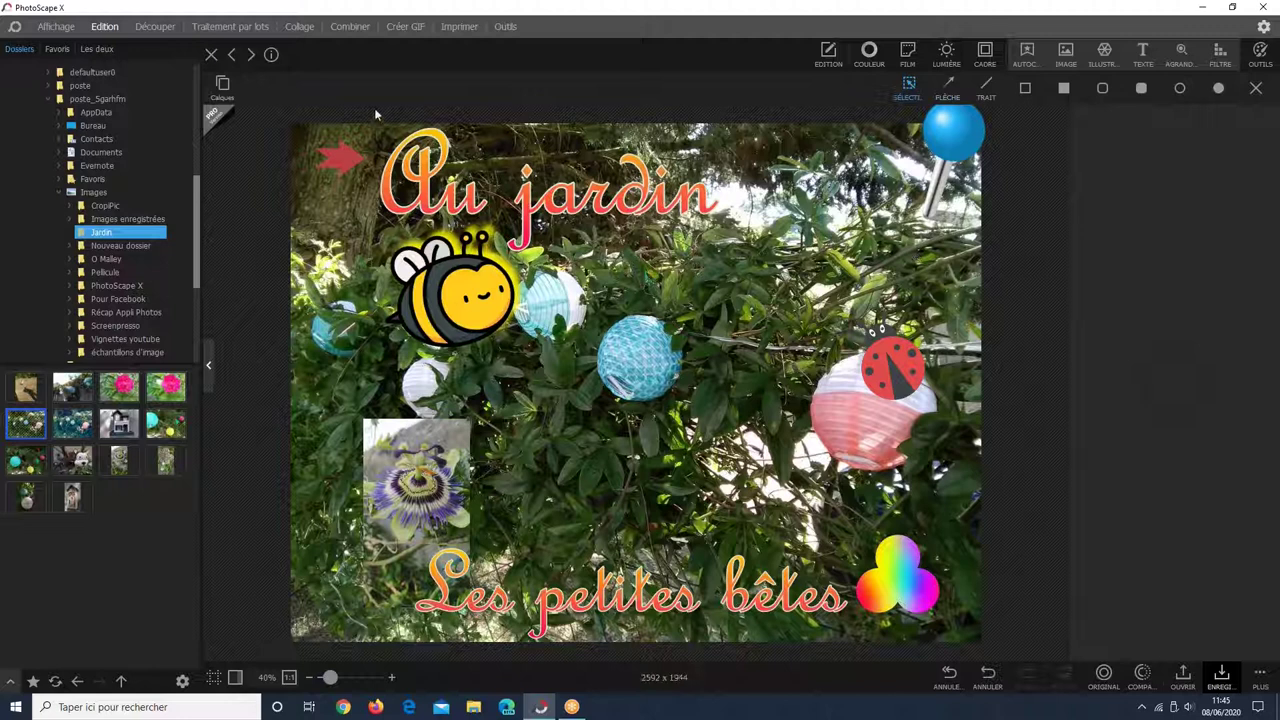
Fine-tune the position of the "Au jardin" text between the red leaf and the bee.
click(537, 200)
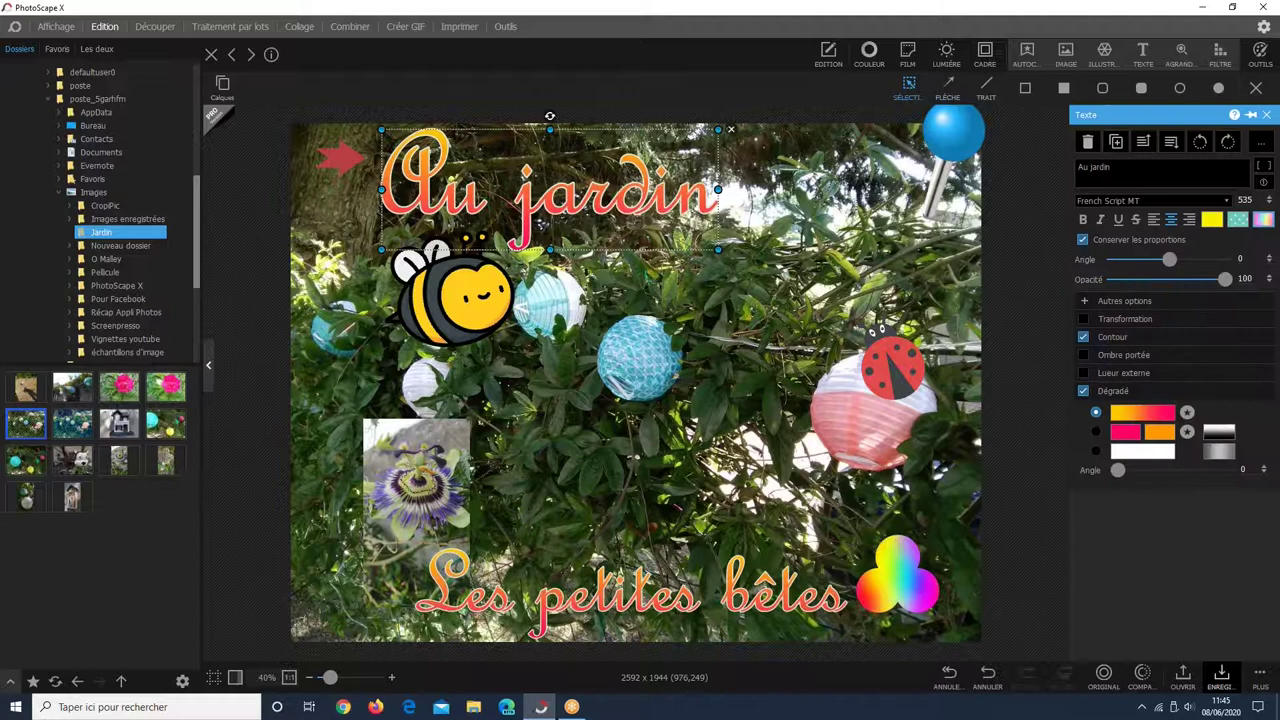
drag(595, 190, 620, 195)
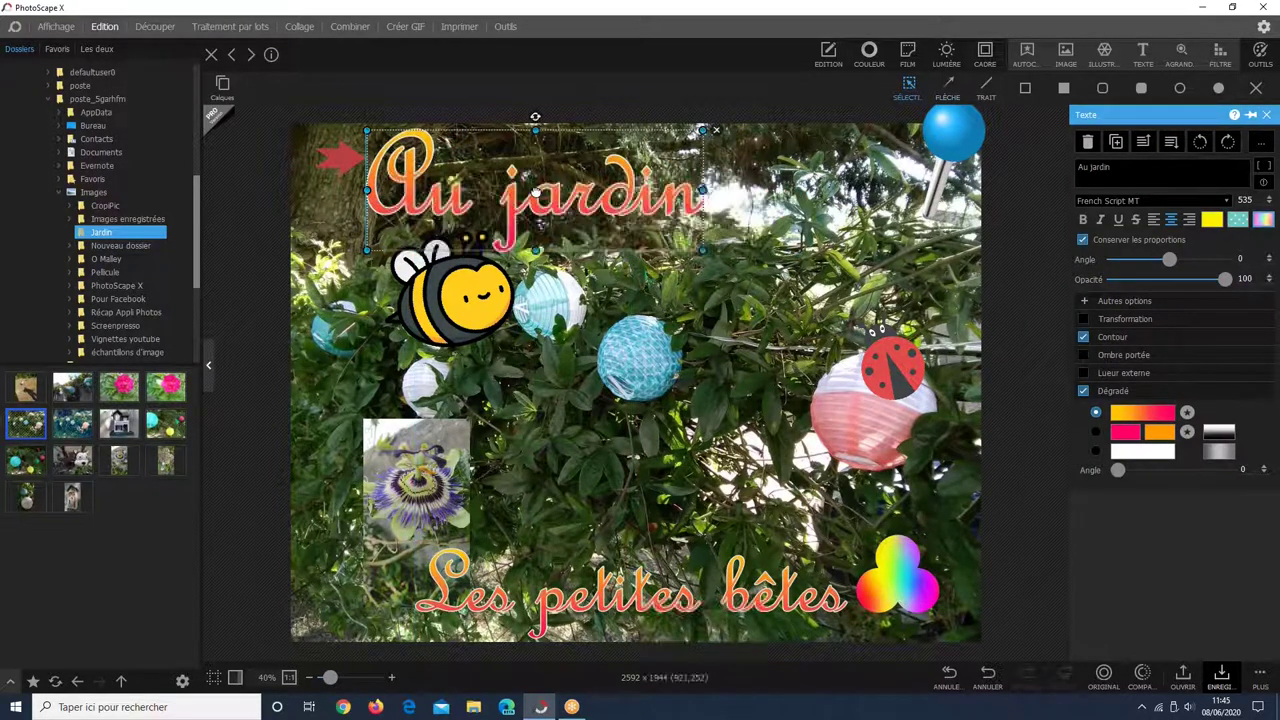
drag(535, 186, 536, 182)
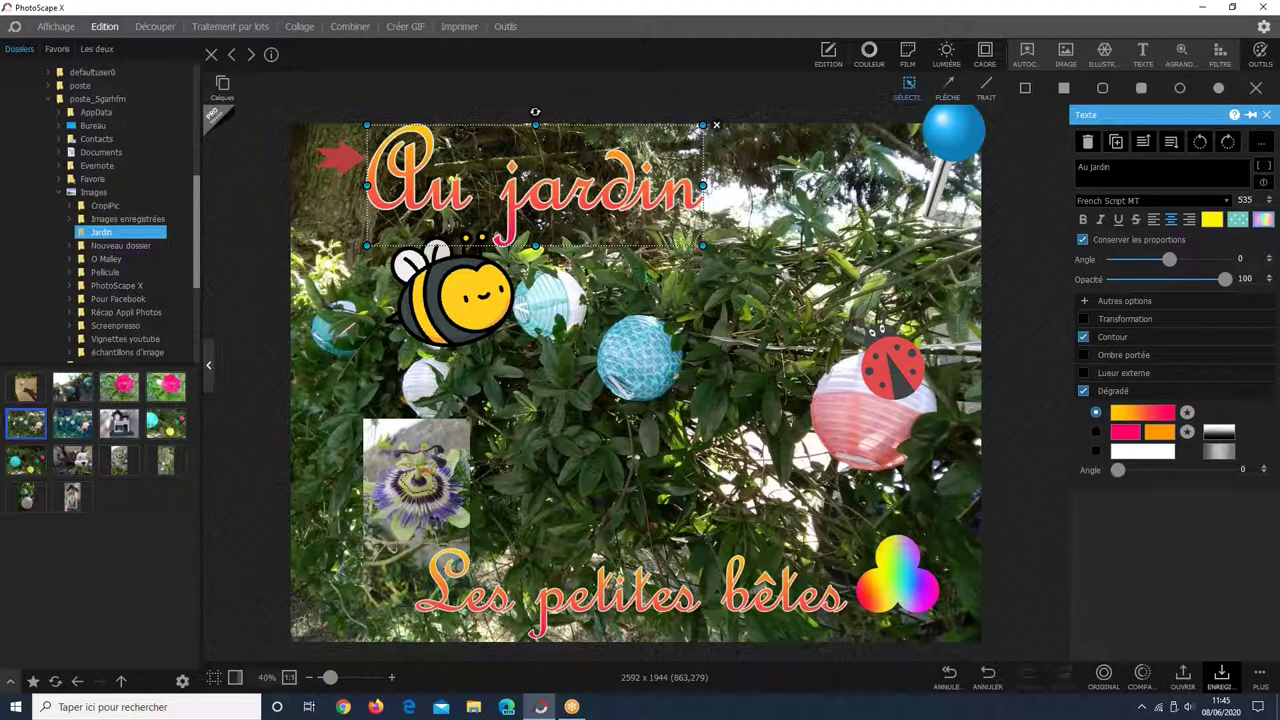
mouse_move(520, 199)
mouse_down()
mouse_move(558, 213)
mouse_move(533, 203)
mouse_up()
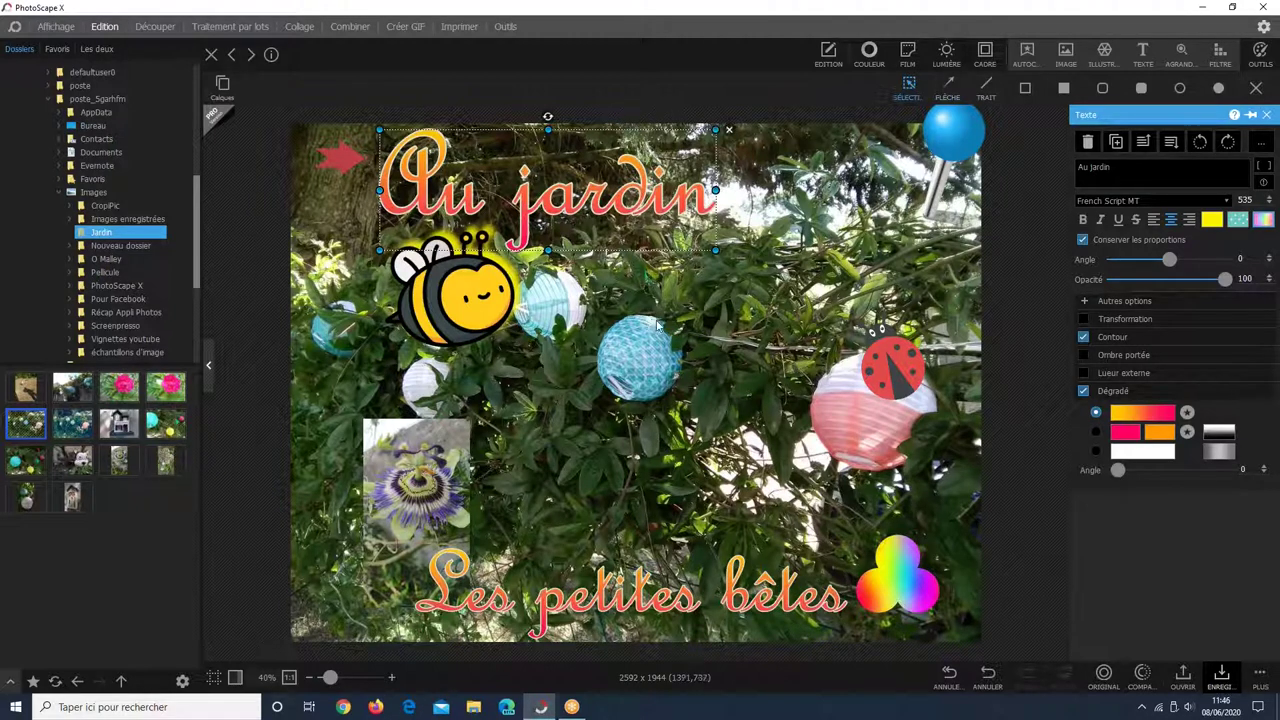
Remove the yellow drop shadow from the bee sticker and deselect it.
click(441, 312)
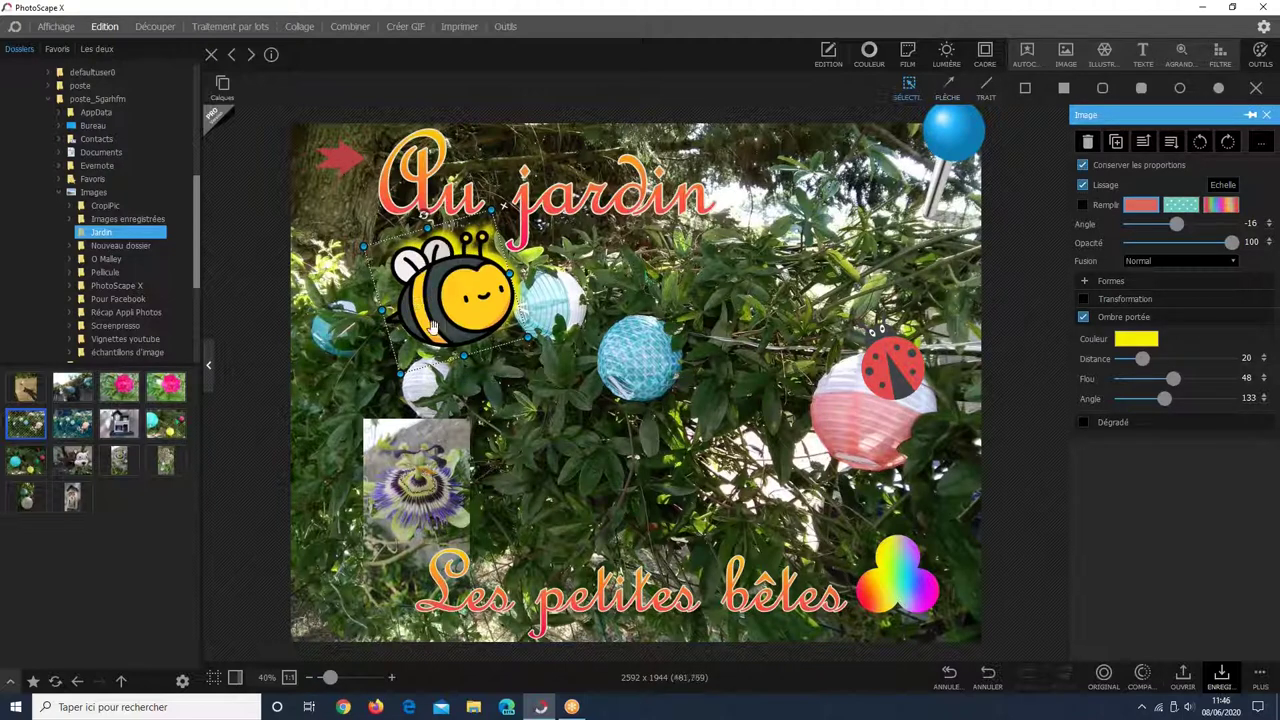
click(1082, 317)
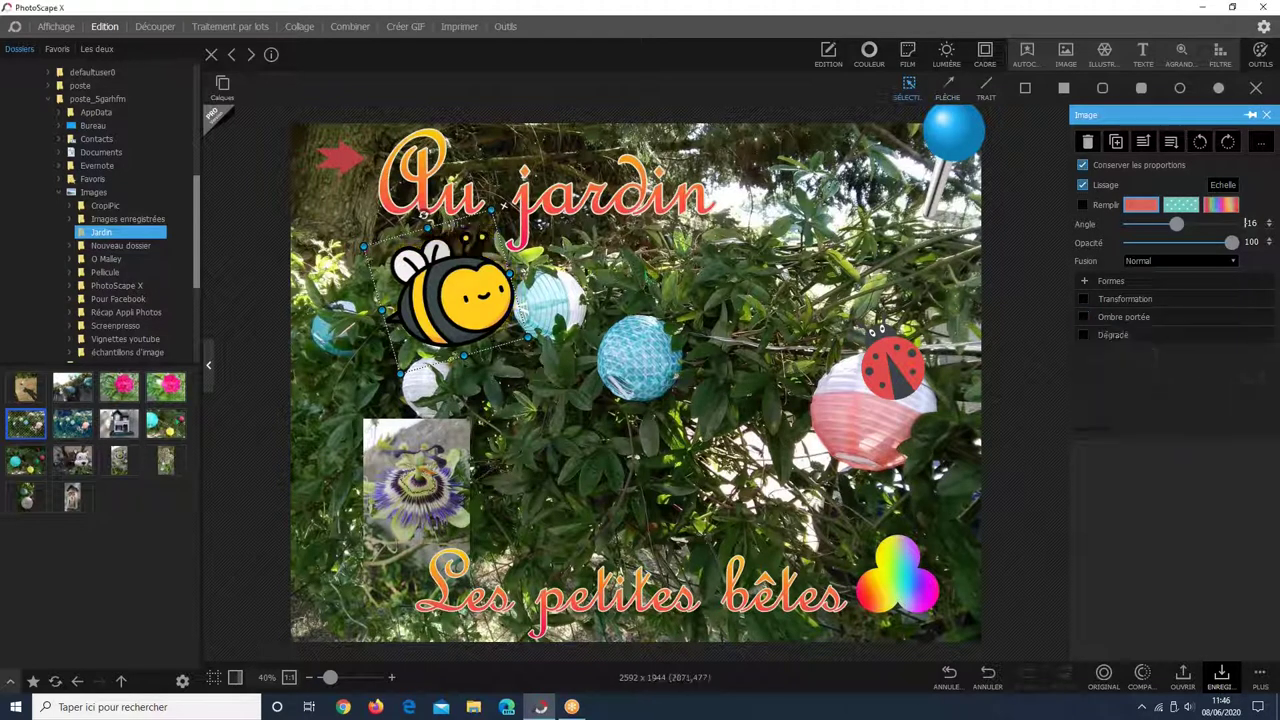
key(Escape)
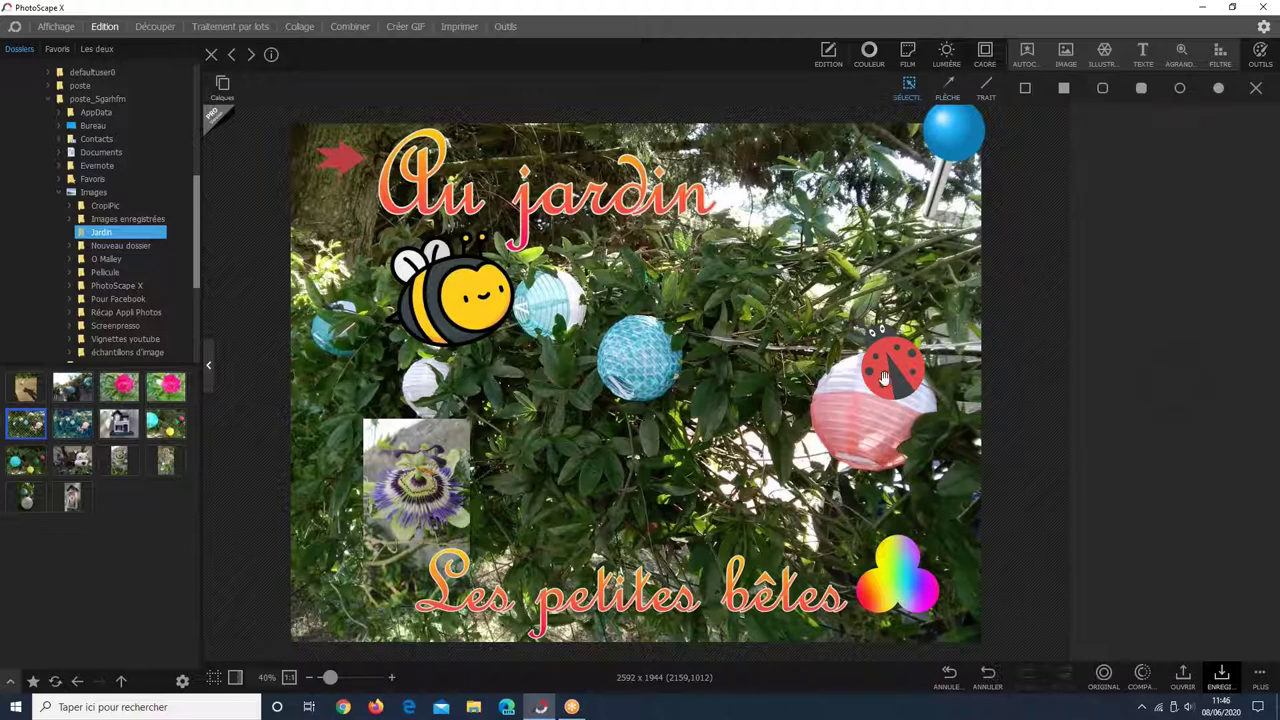
Add a magnifier to the photo, compare several frame styles and choose the plain circle with a thin white border.
click(1179, 88)
click(1181, 52)
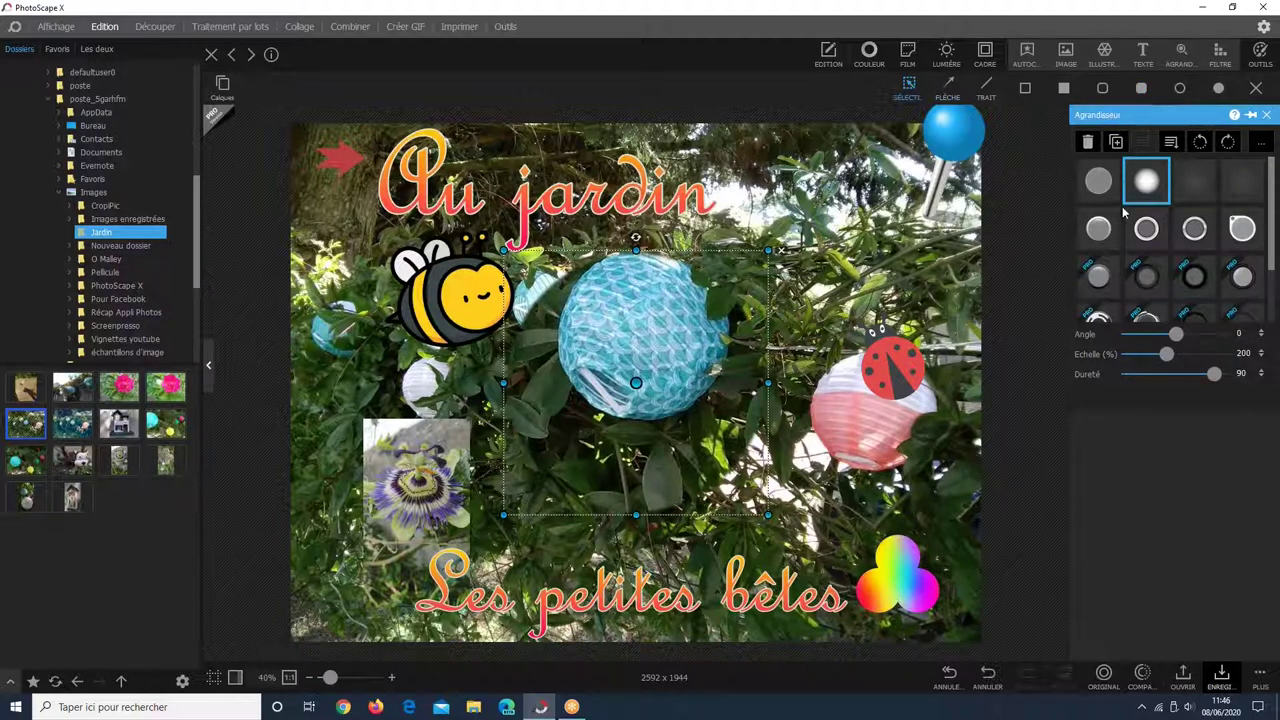
click(1146, 193)
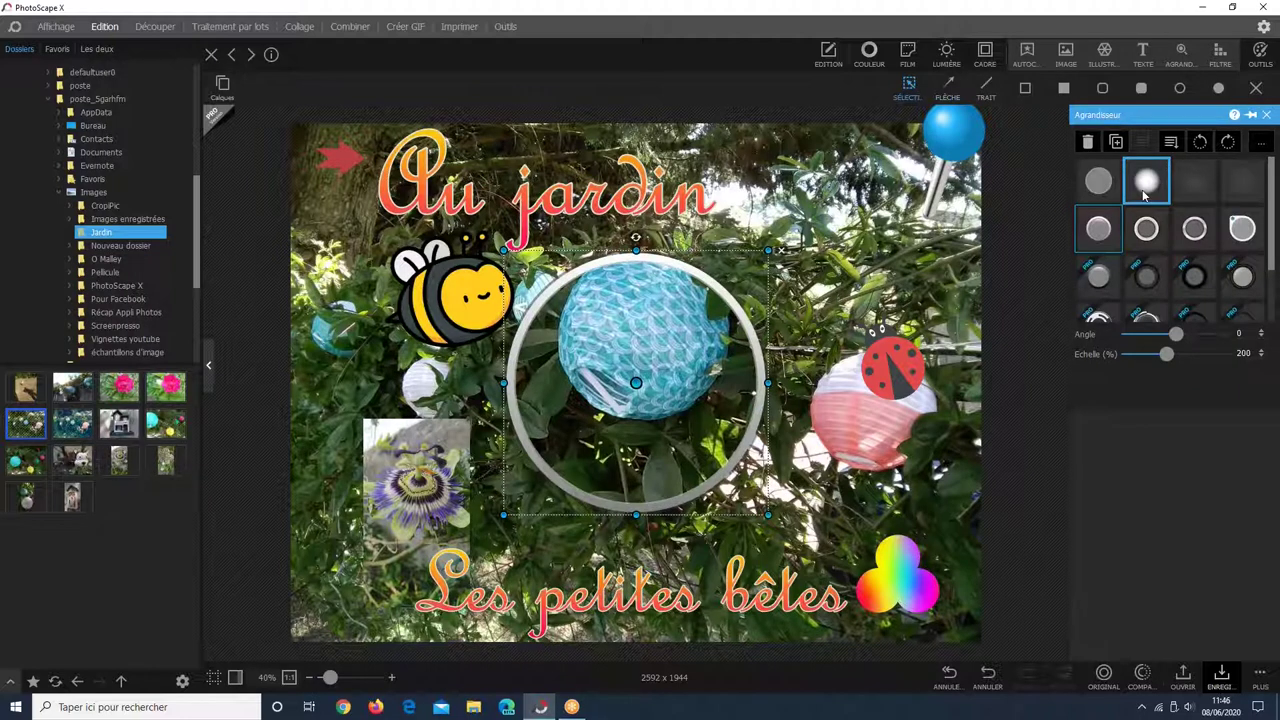
click(1135, 230)
click(1098, 180)
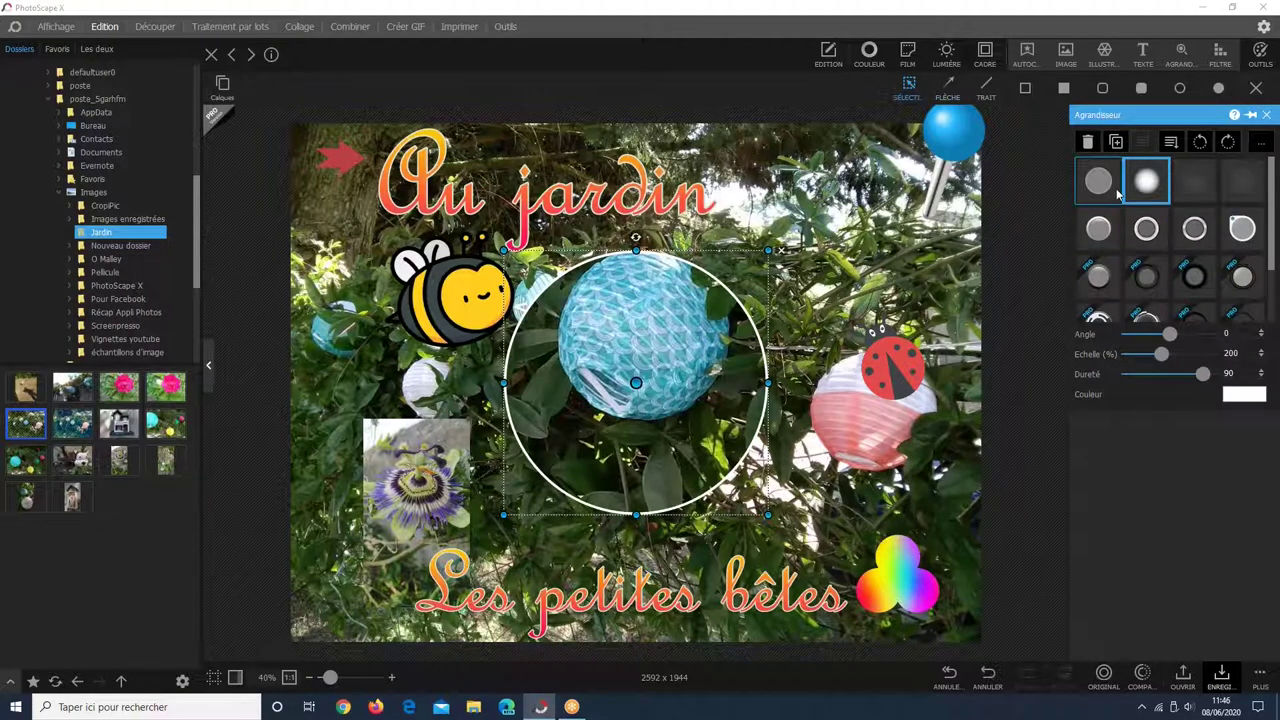
Shift and enlarge the magnifier circle, and place its source point on the central blue lantern.
mouse_move(674, 350)
mouse_down()
mouse_move(678, 337)
mouse_move(662, 340)
mouse_move(667, 350)
mouse_up()
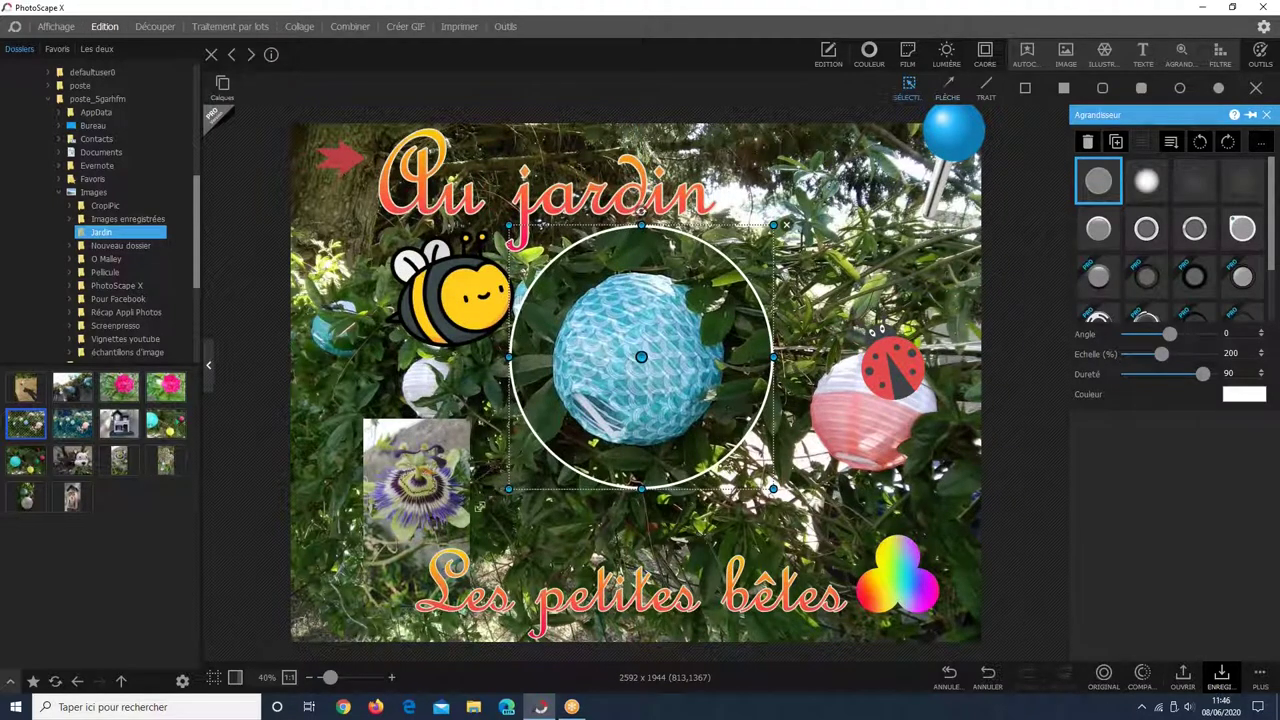
drag(508, 489, 425, 556)
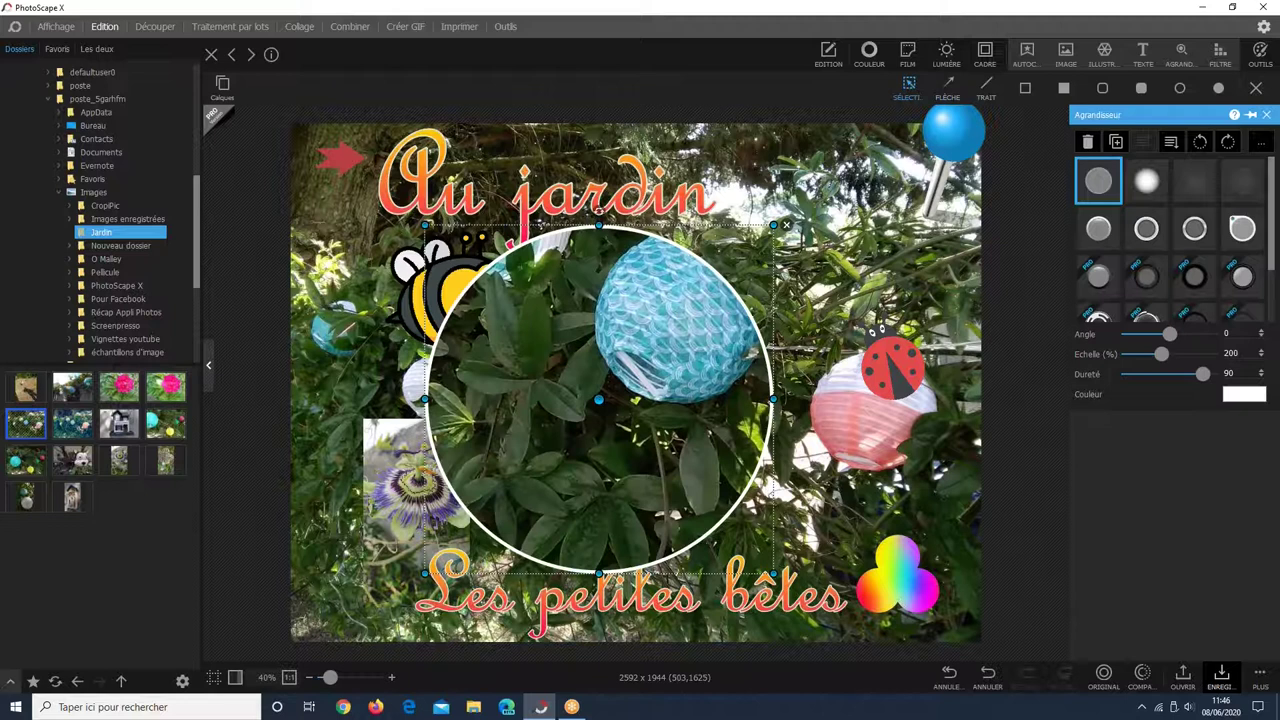
drag(598, 399, 634, 353)
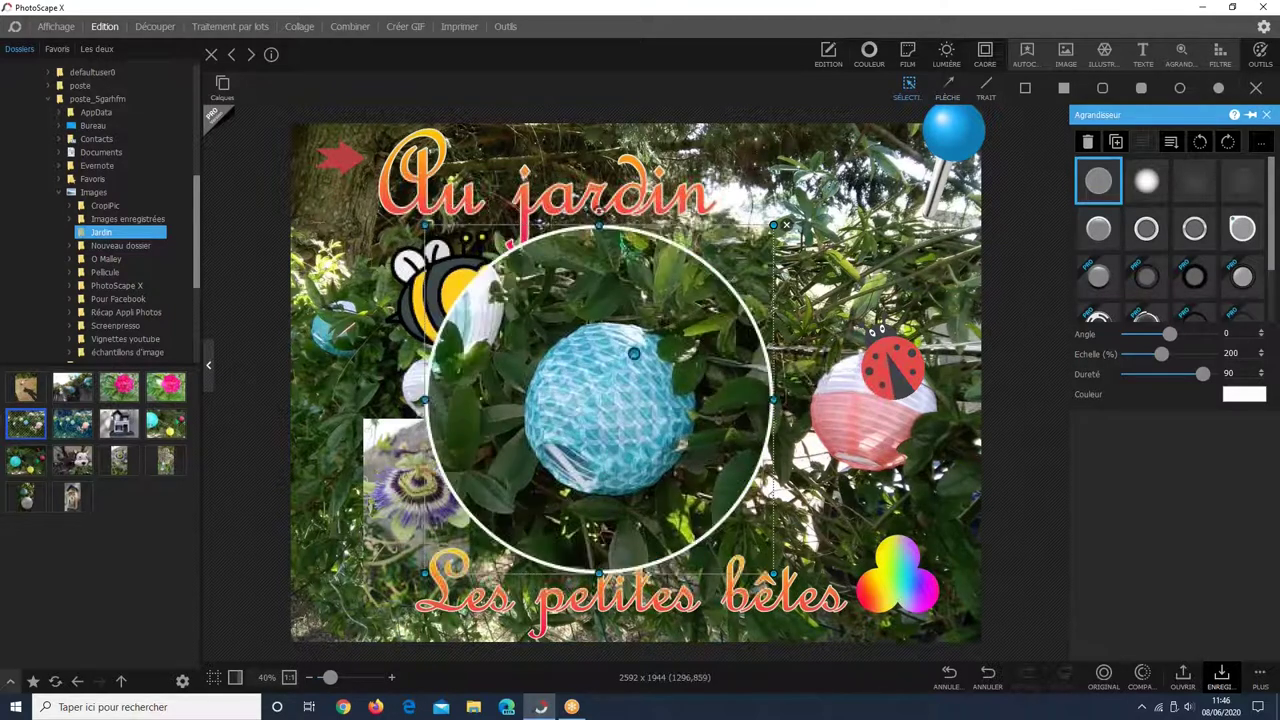
click(884, 254)
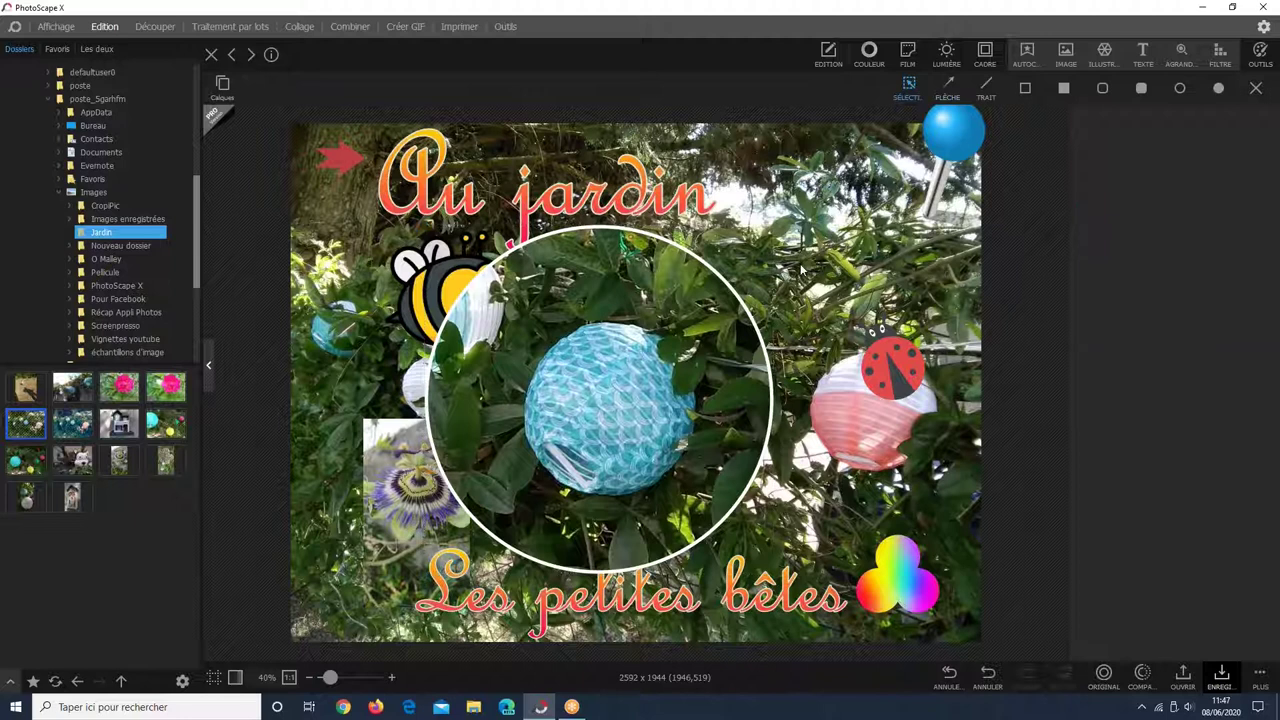
Shrink the magnifier circle and move it over the central blue lantern.
click(598, 338)
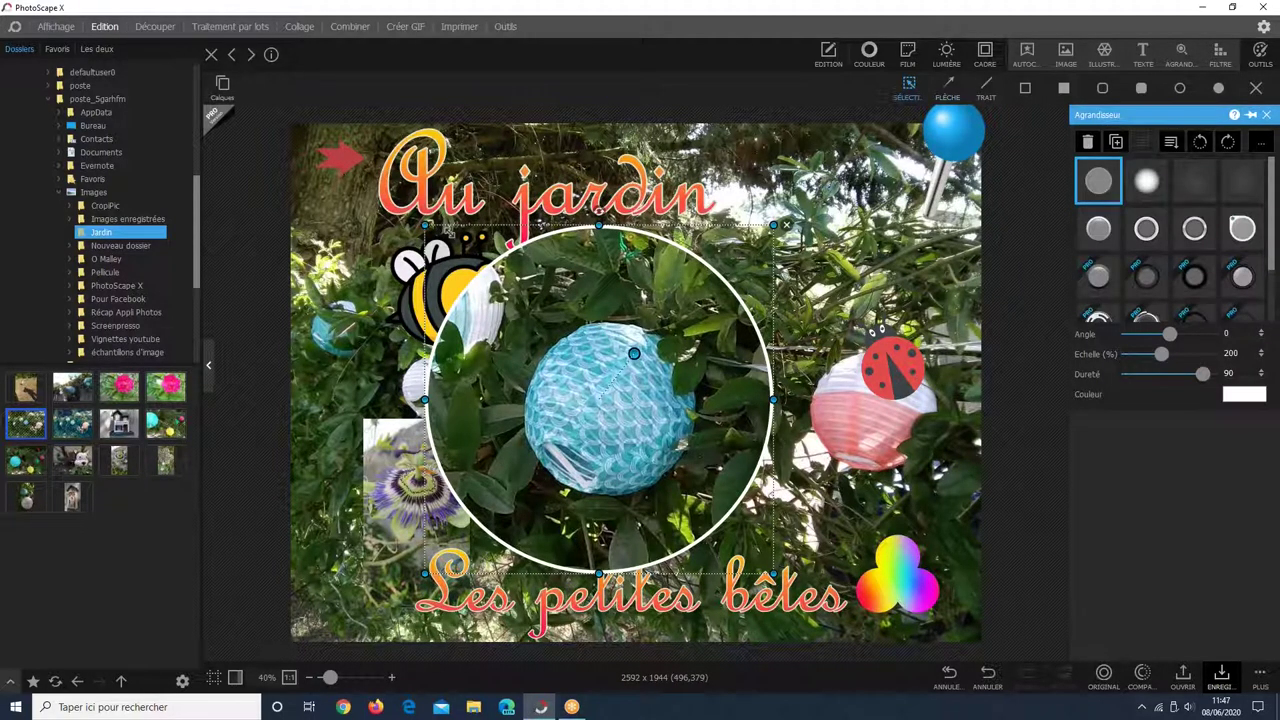
drag(424, 225, 566, 366)
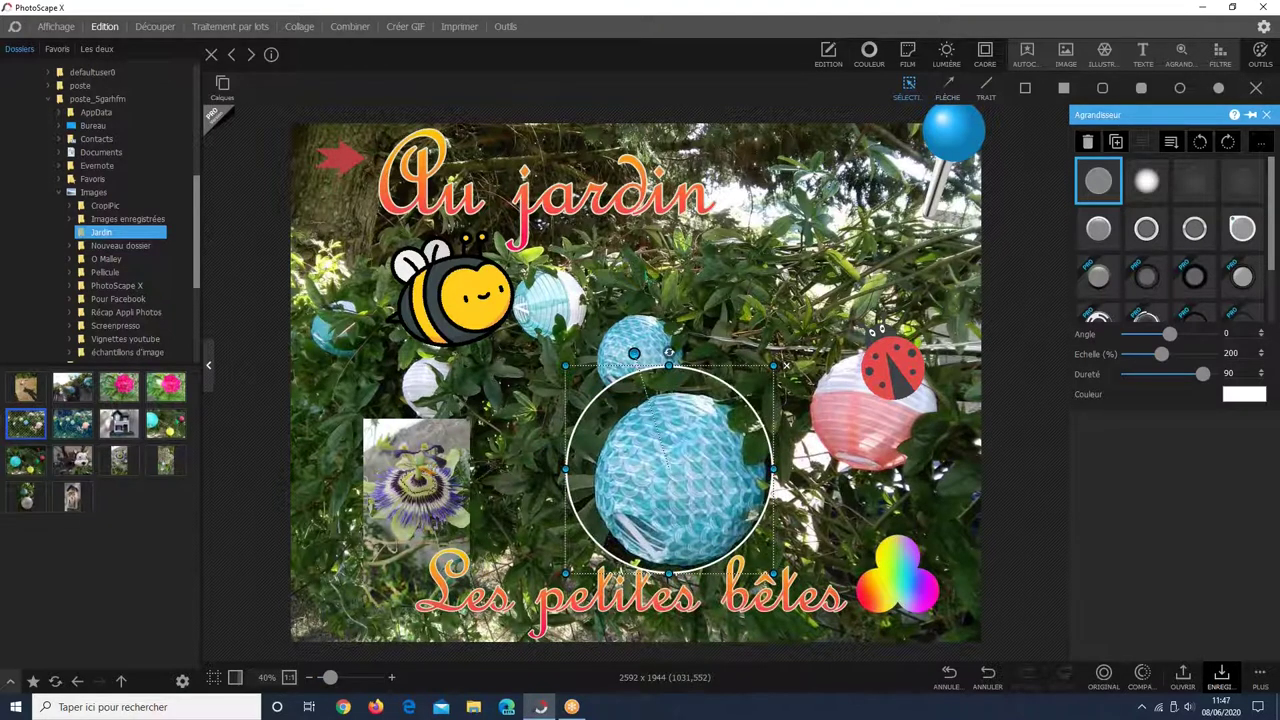
click(634, 353)
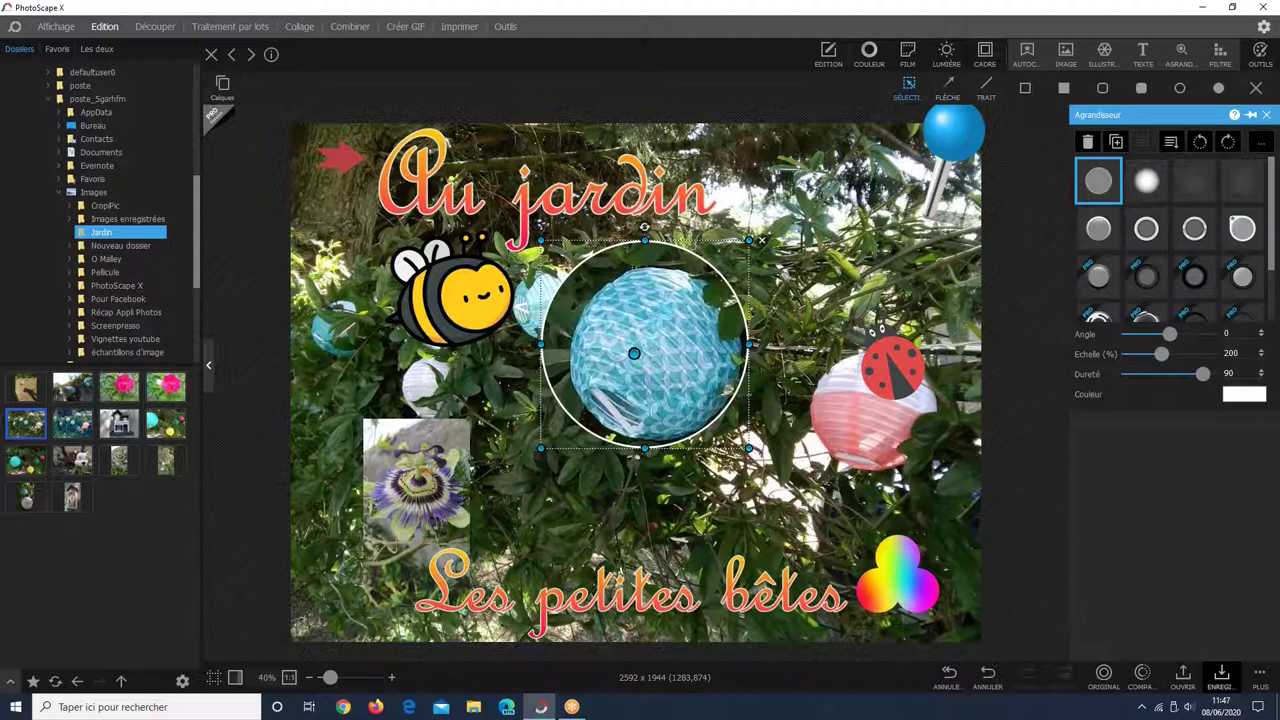
Recentre the magnifier's source point on the central blue lantern and set its scale to 237%, keeping the plain circle frame.
drag(634, 353, 637, 364)
drag(637, 363, 642, 361)
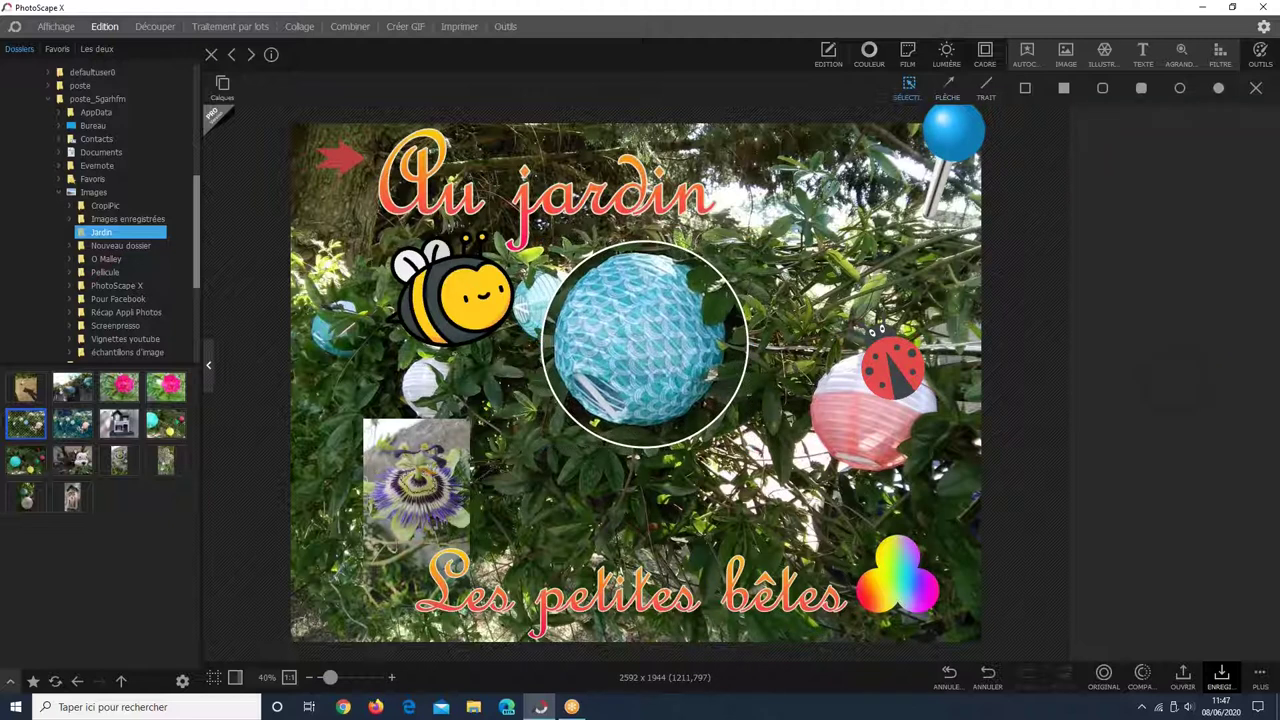
click(1160, 240)
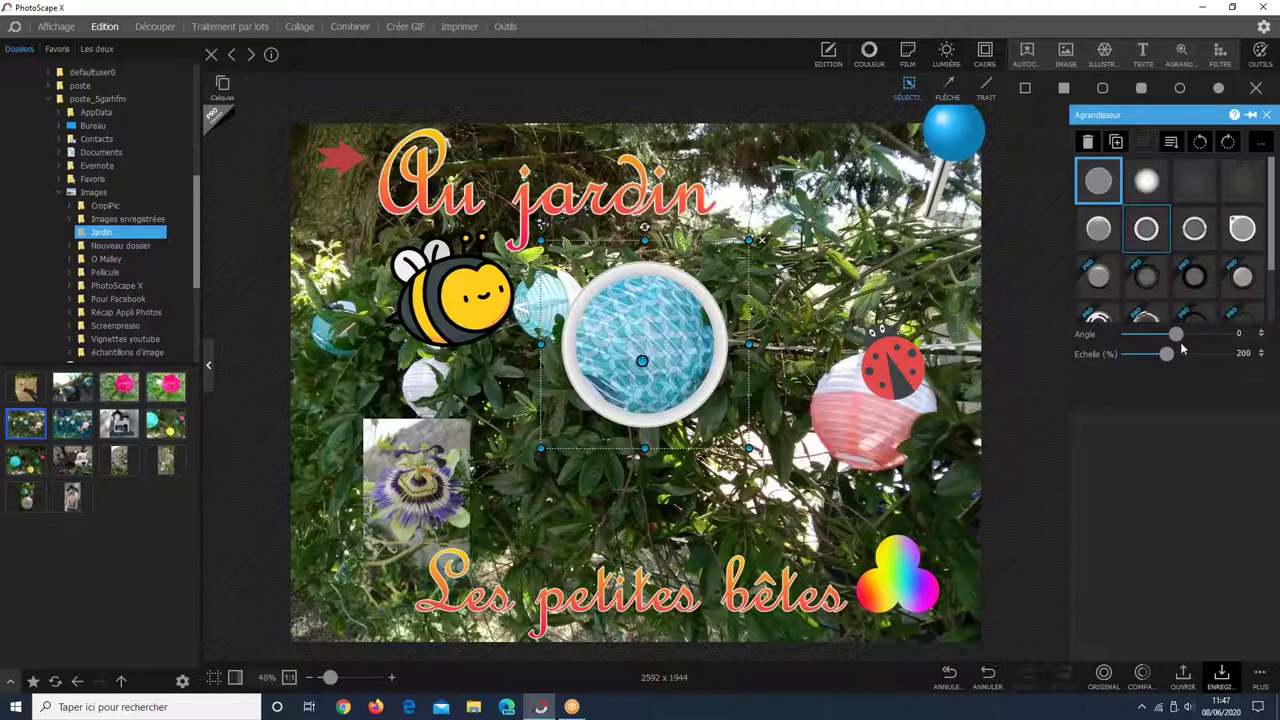
click(1112, 194)
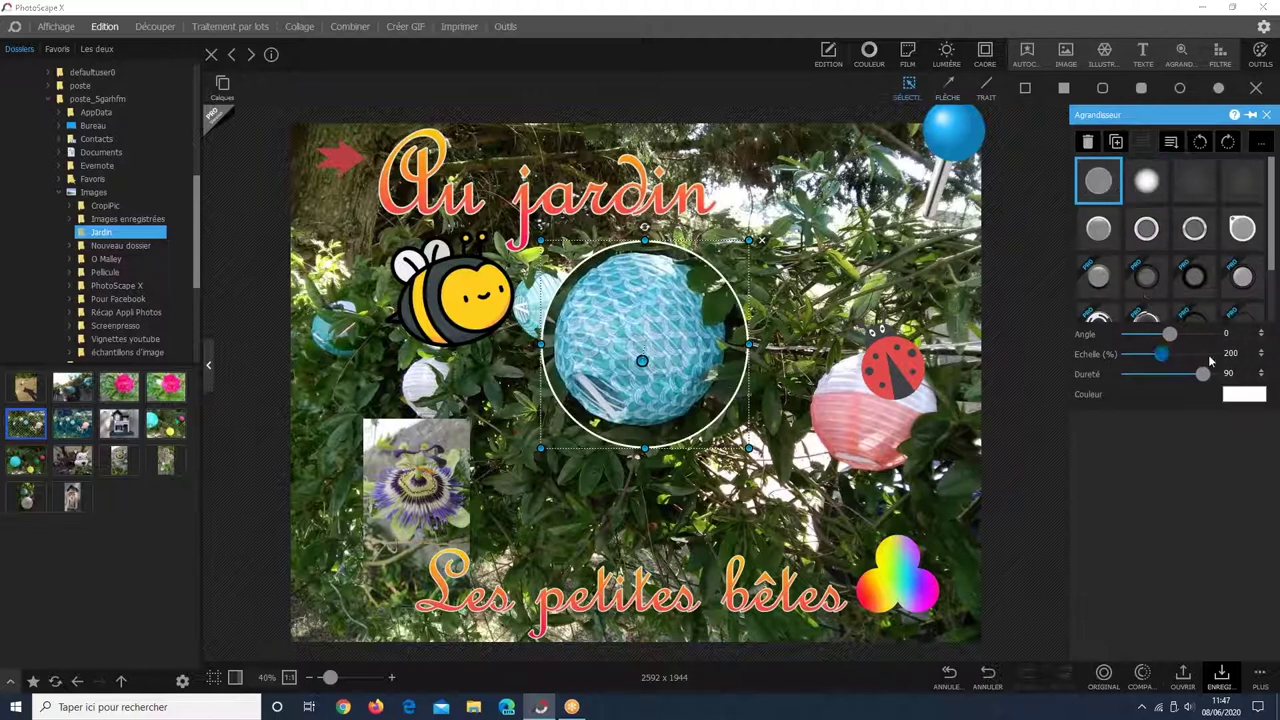
drag(1208, 354, 1175, 367)
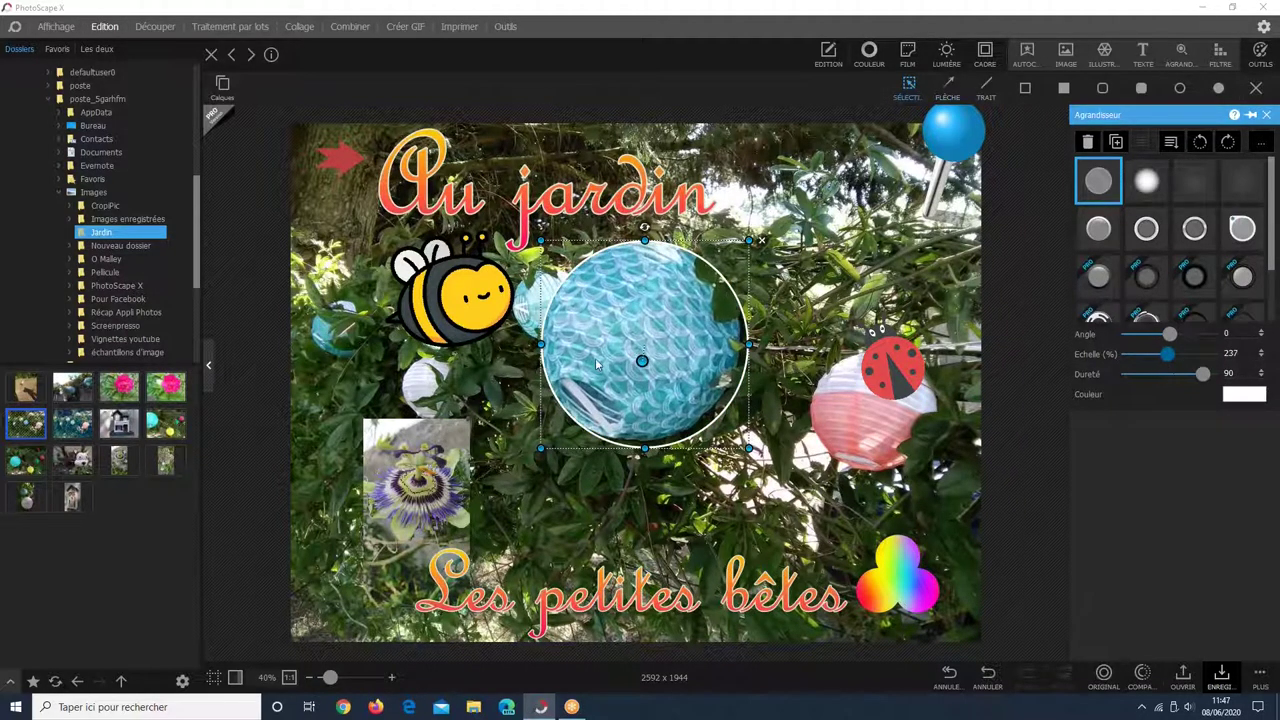
drag(642, 363, 639, 359)
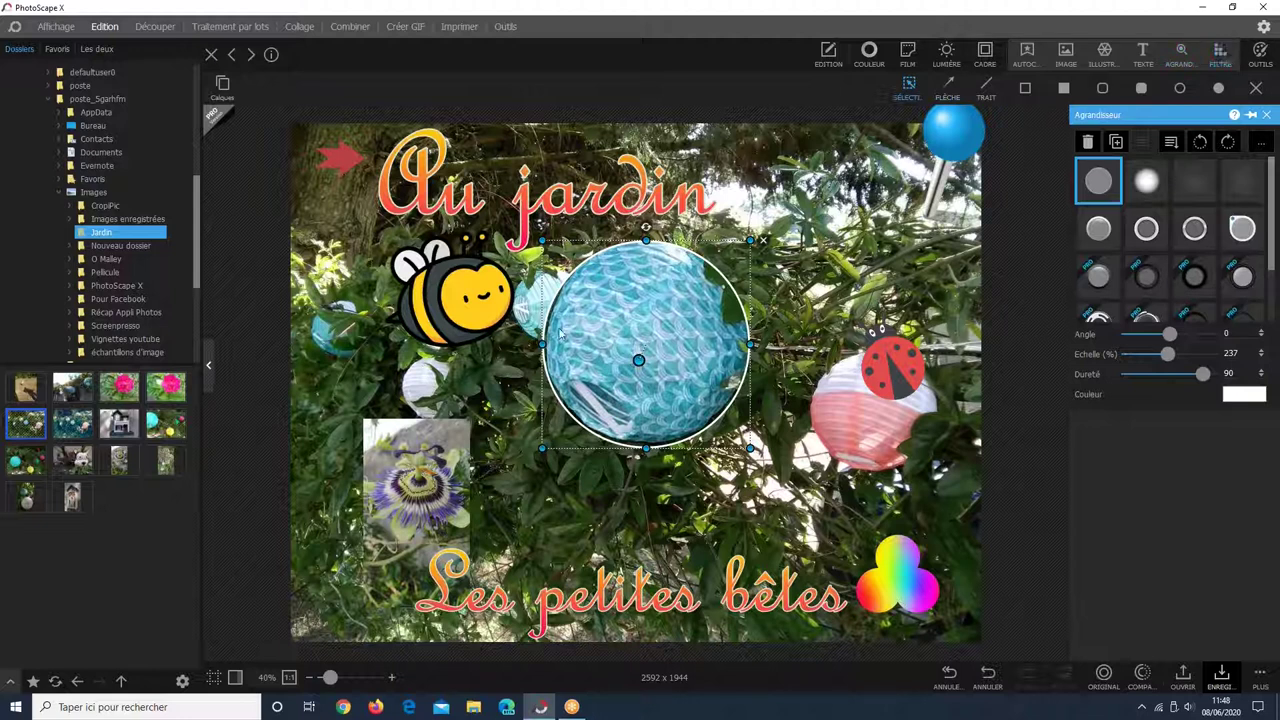
Undo the latest magnifier adjustments and remove the magnifier from the photo.
click(996, 682)
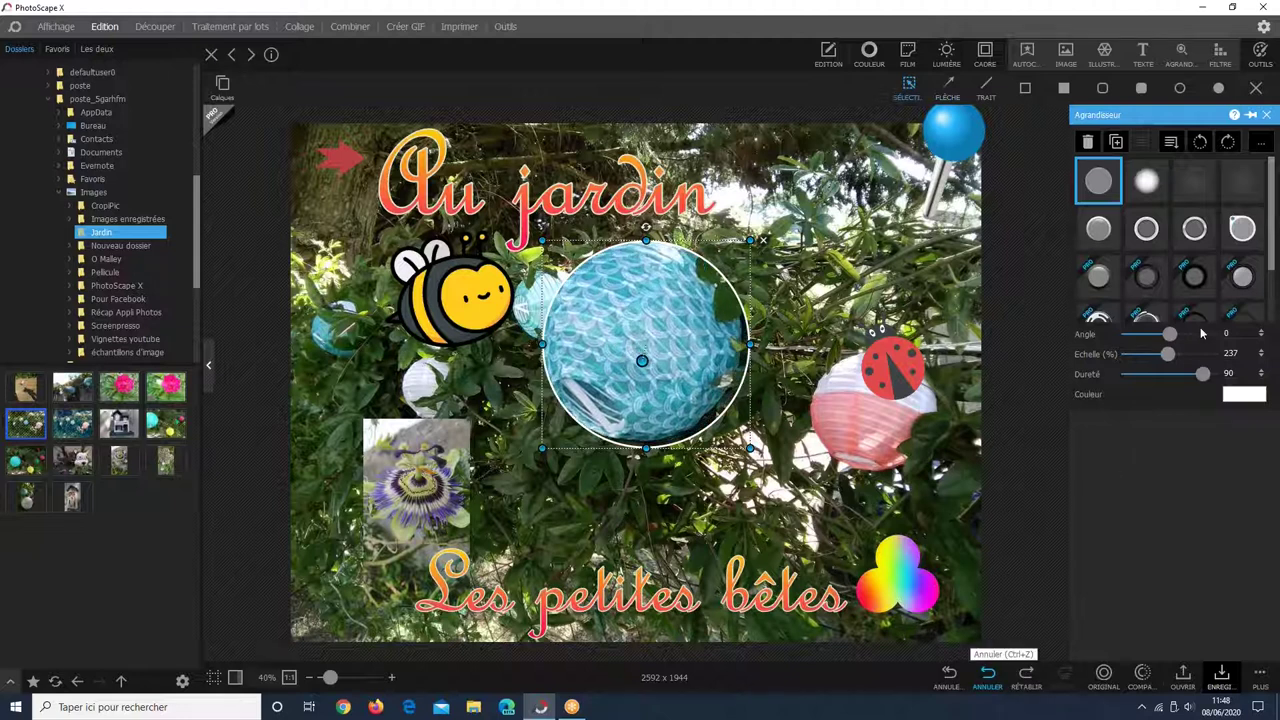
click(990, 683)
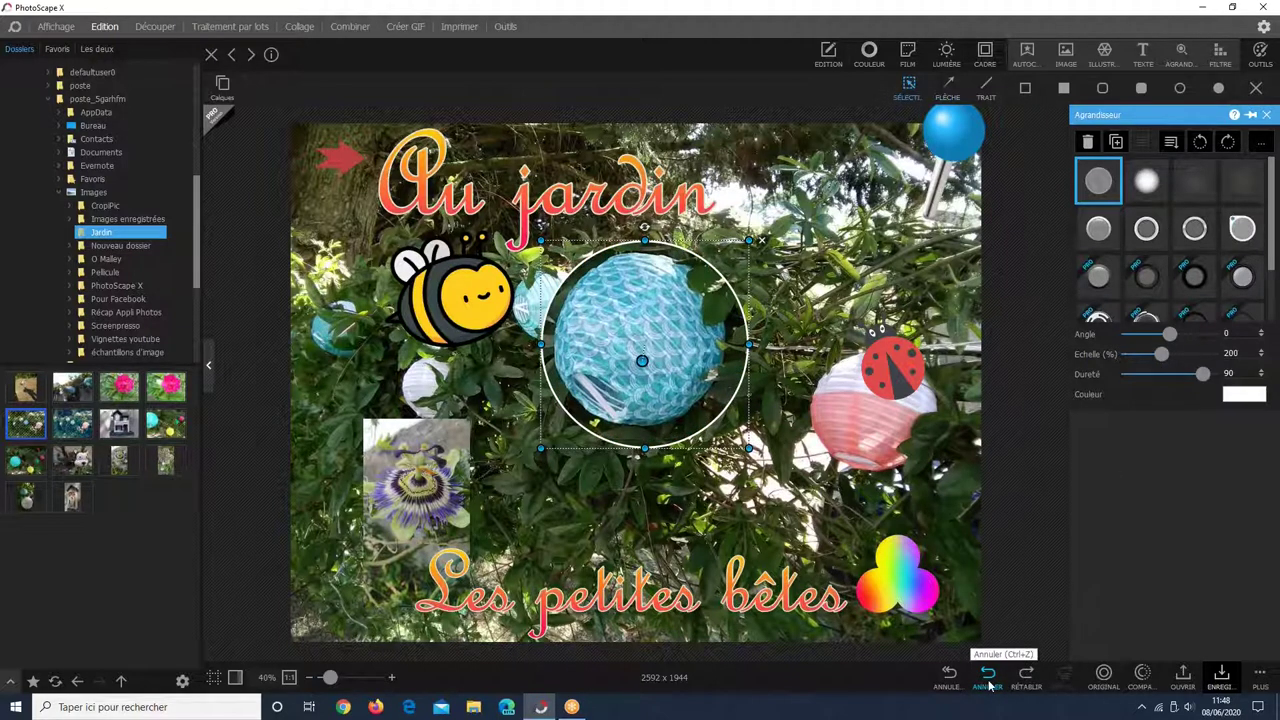
click(990, 684)
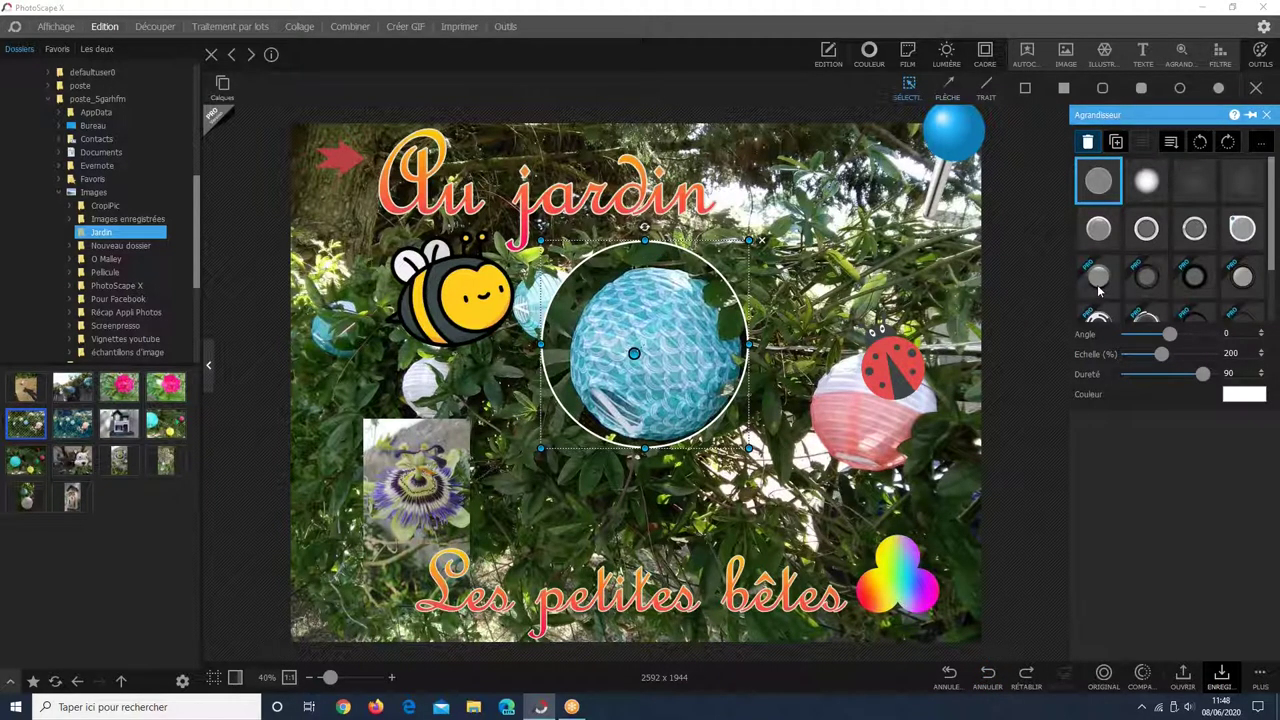
click(1266, 115)
Try a Flou filter area over the central blue lantern, enlarge it towards the photo's upper right, and remove it.
click(1220, 52)
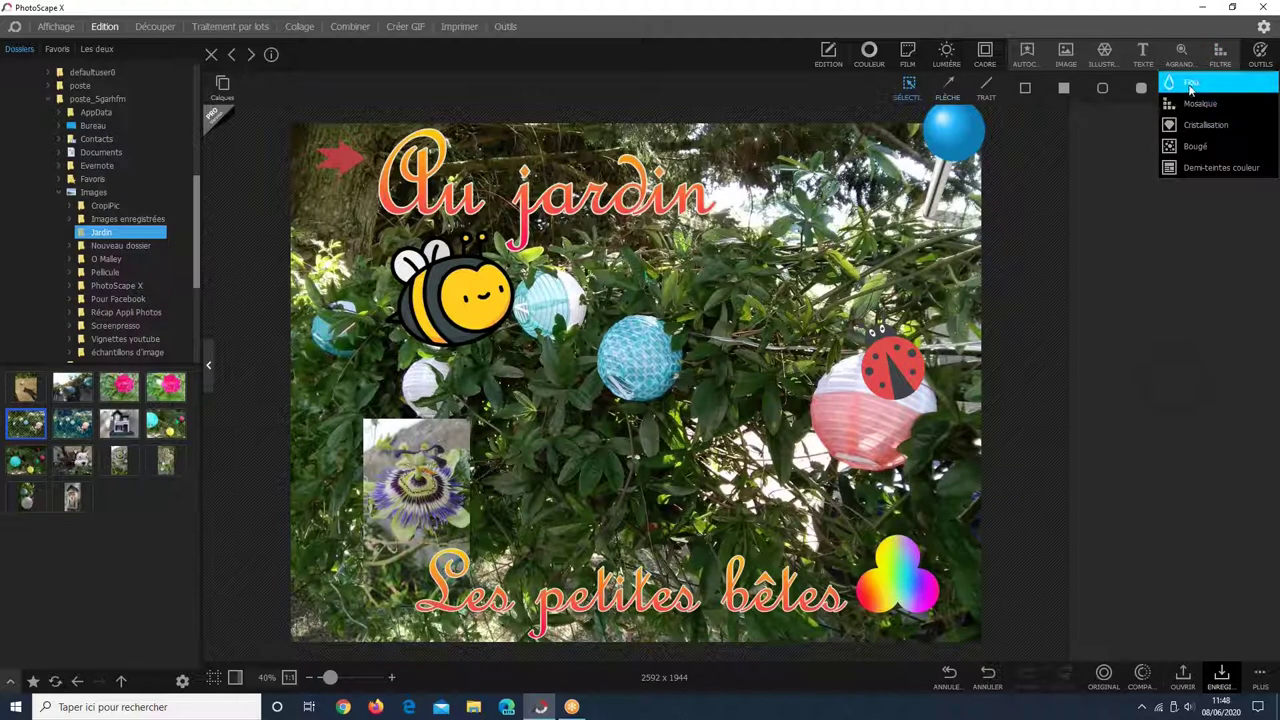
click(1190, 86)
click(1186, 89)
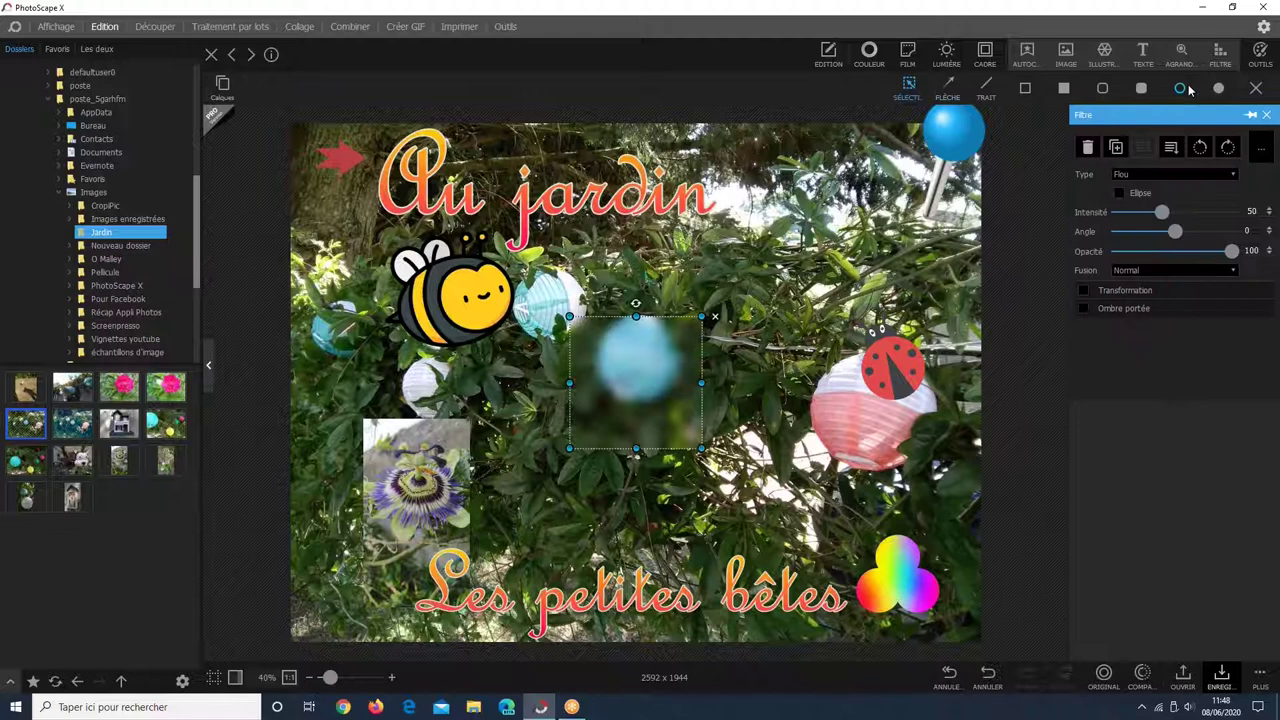
mouse_move(674, 352)
mouse_down()
mouse_move(688, 334)
mouse_move(664, 355)
mouse_up()
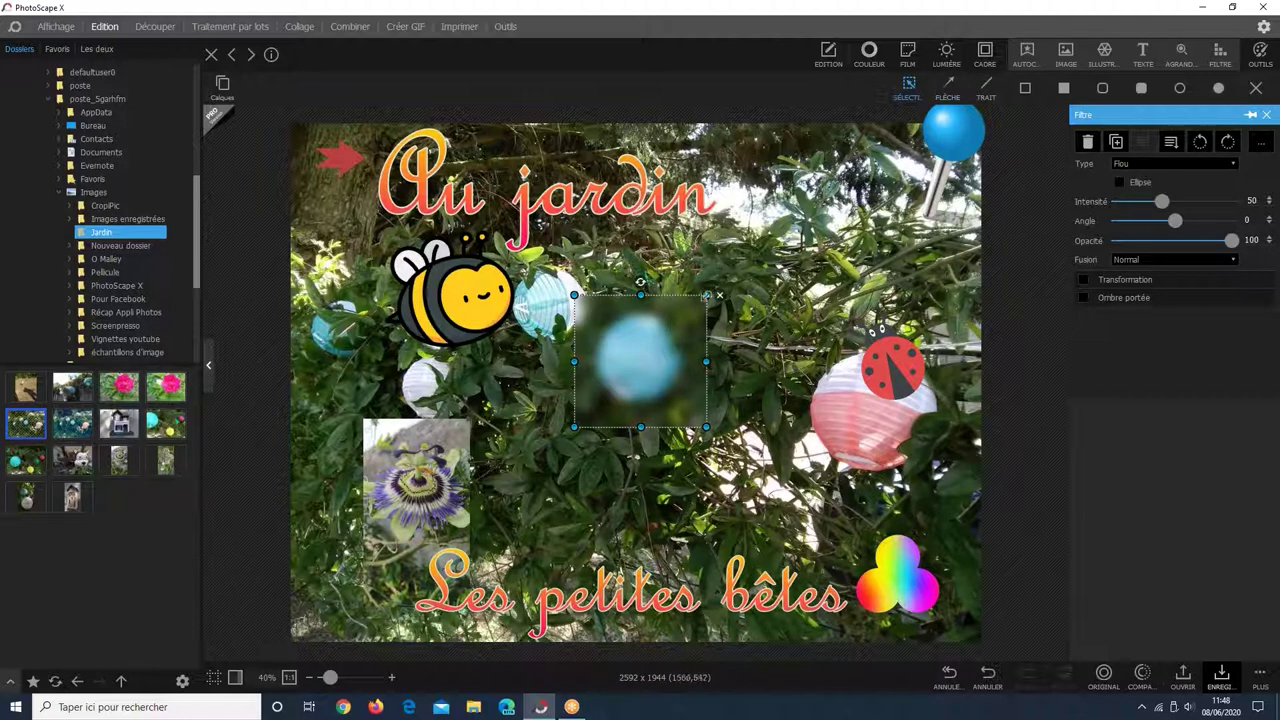
drag(706, 296, 929, 146)
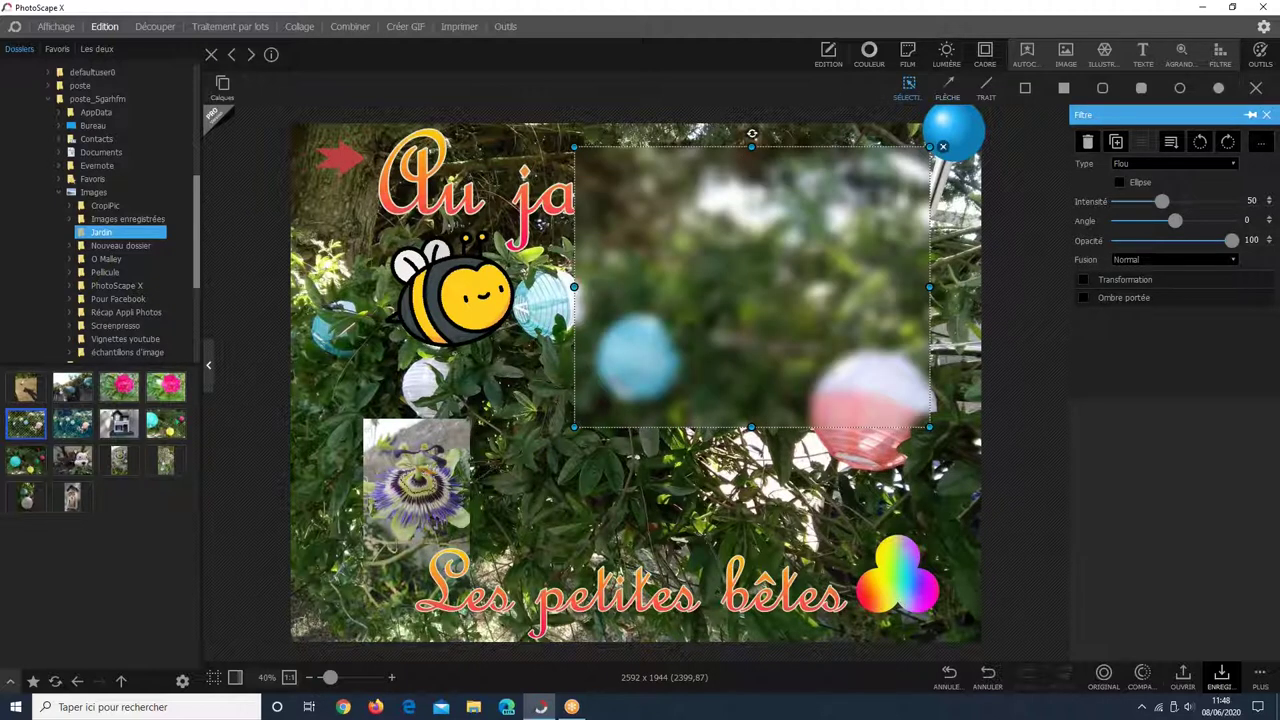
click(1222, 56)
click(1224, 60)
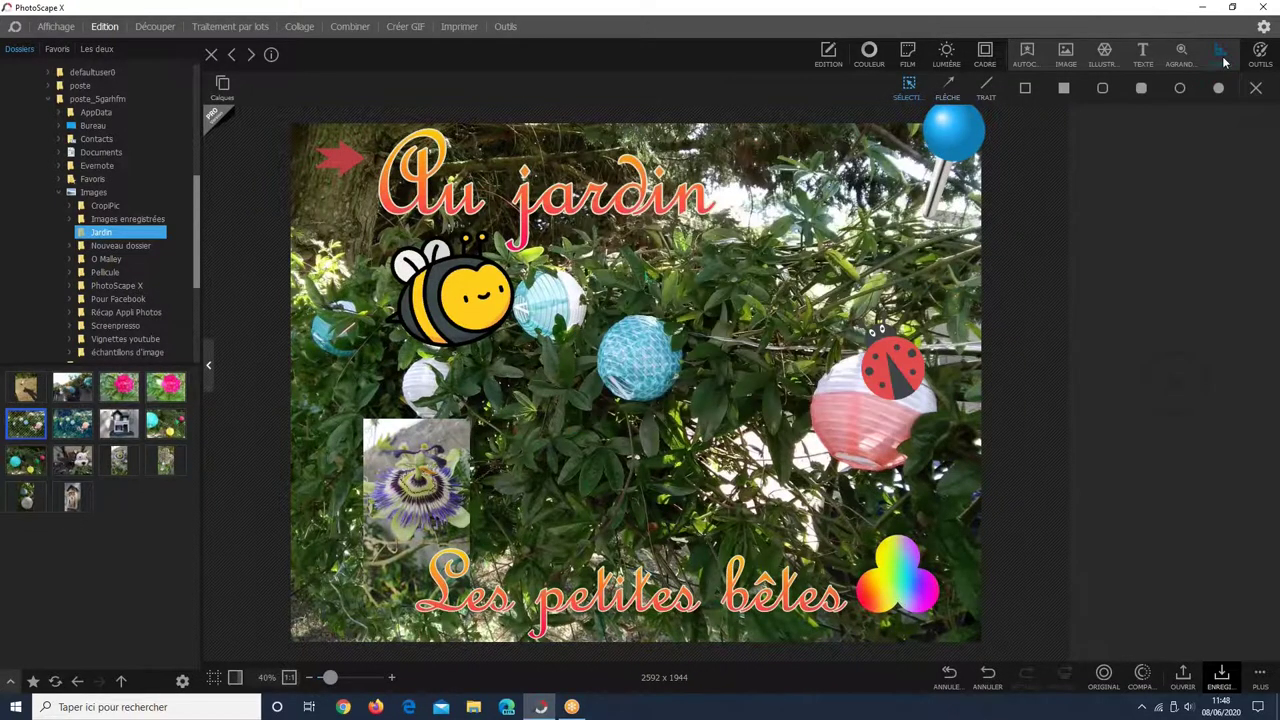
Add a Mosaïque filter area on the blue lantern and compare it with Cristallisation, Bougé and Demi-teintes couleur.
click(1222, 58)
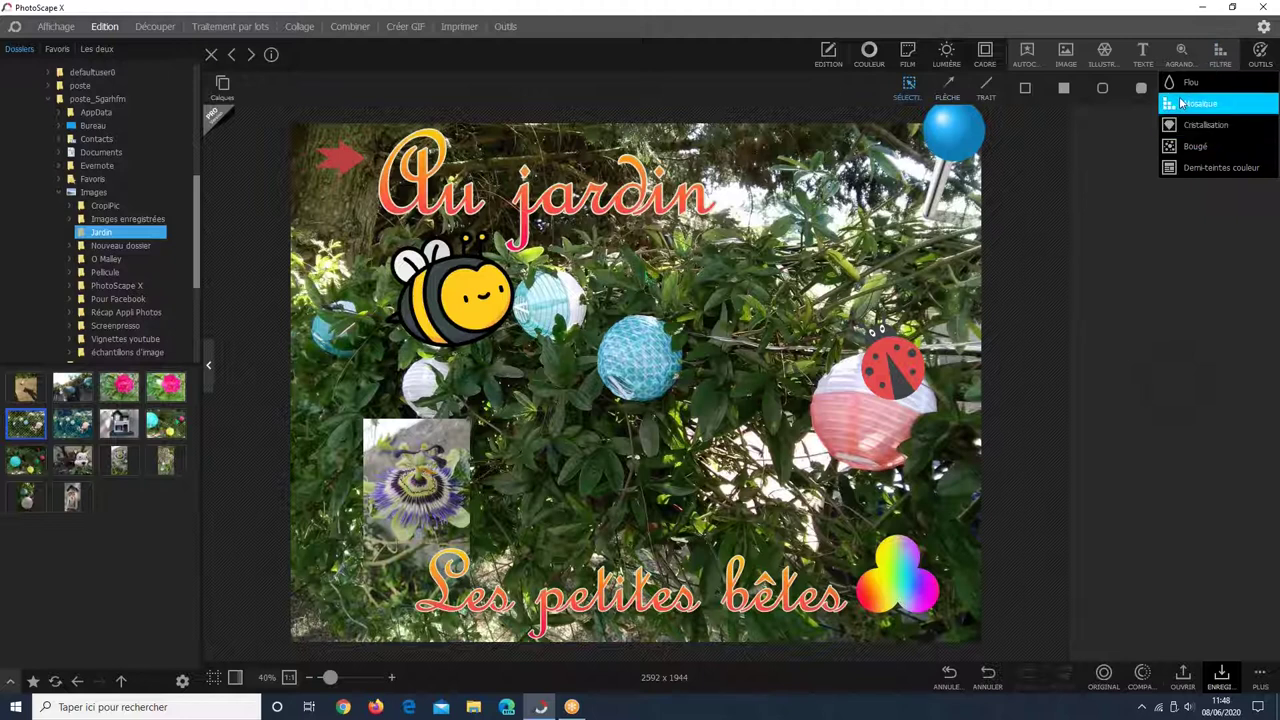
click(1200, 103)
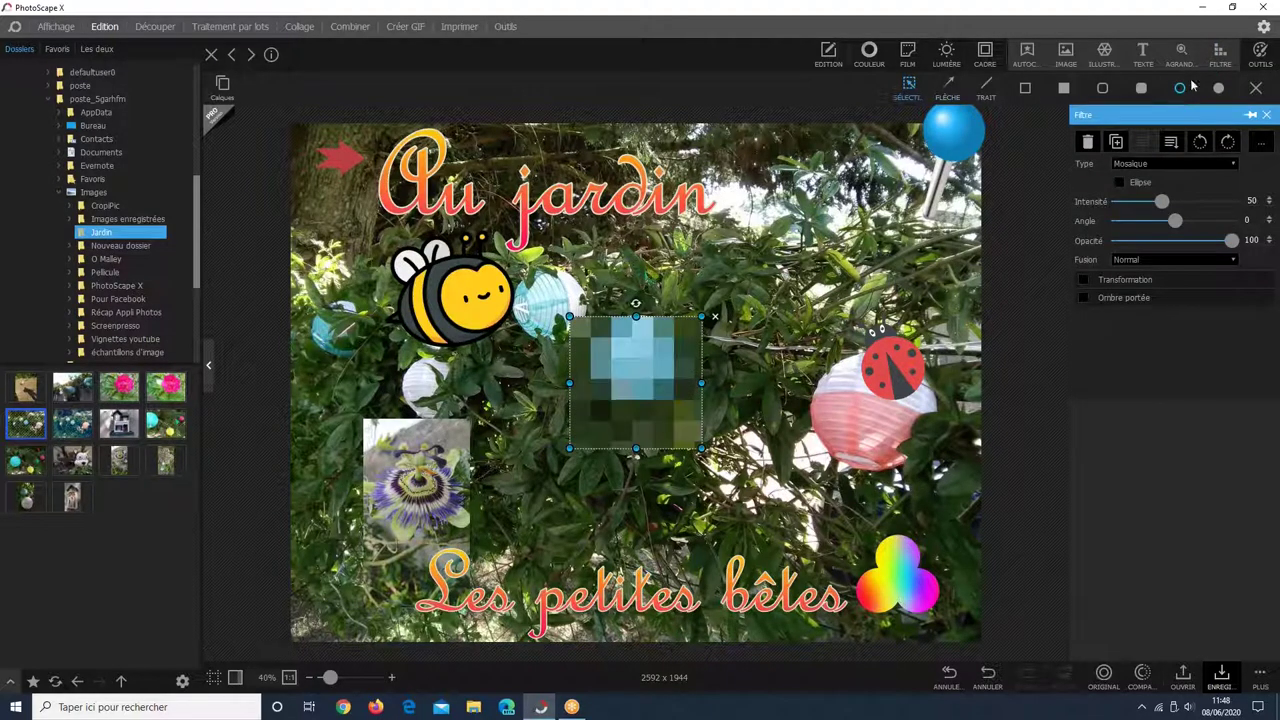
click(1175, 163)
click(1183, 130)
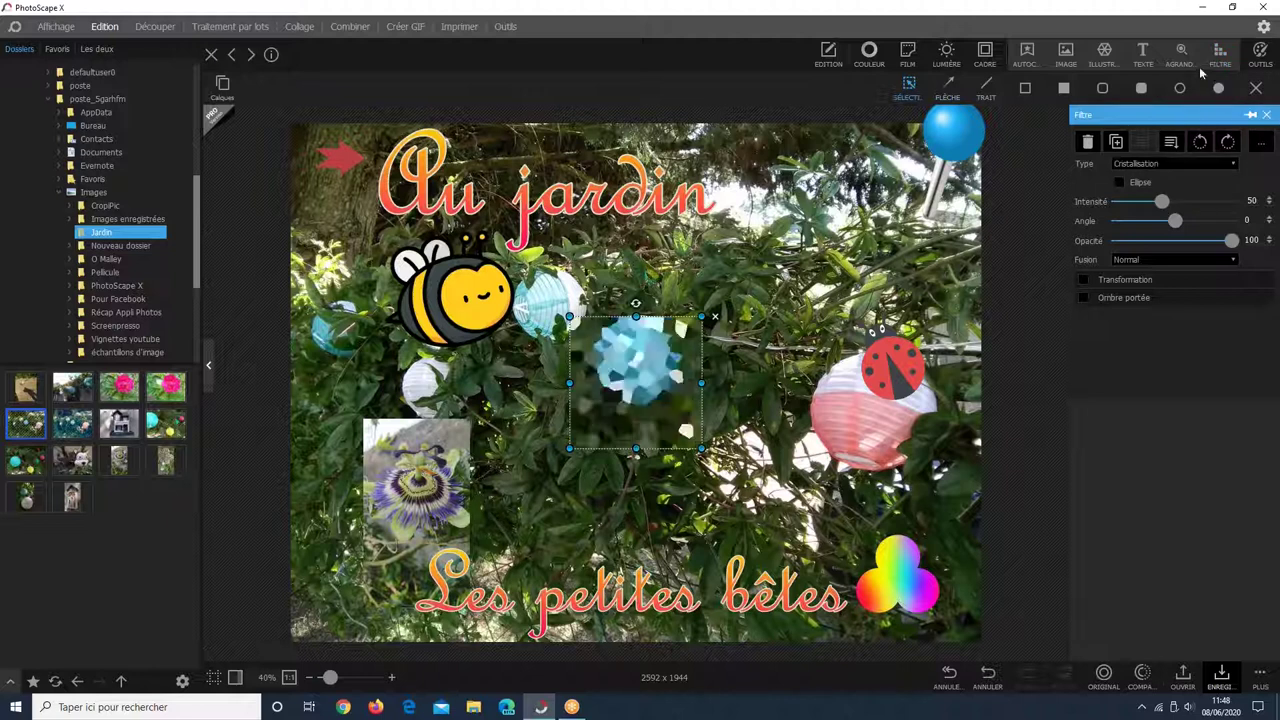
click(1210, 60)
click(1198, 149)
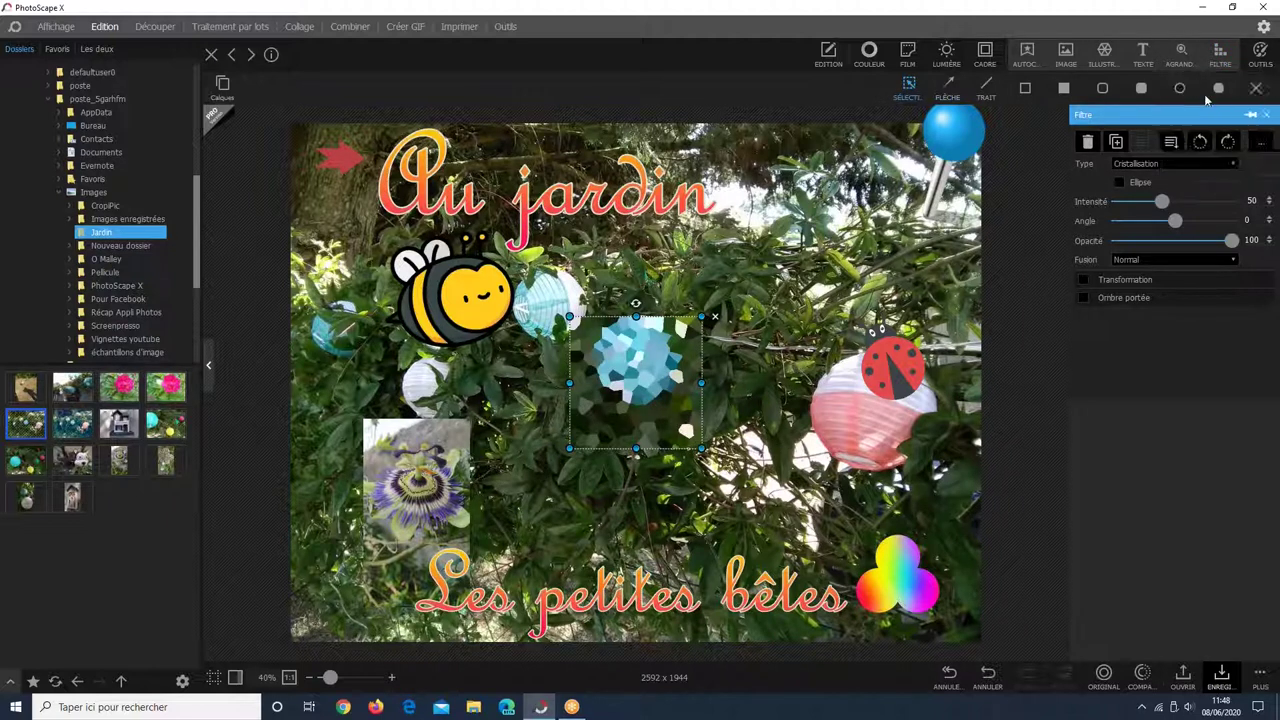
click(1188, 162)
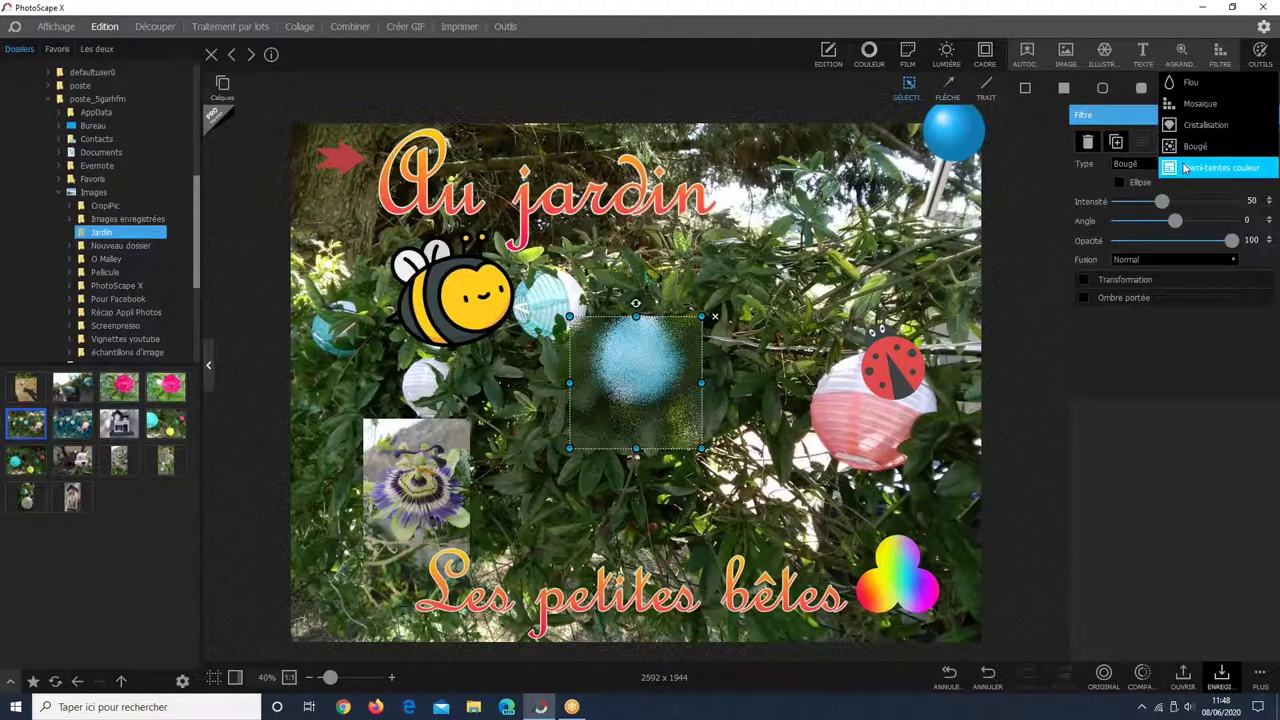
click(1184, 168)
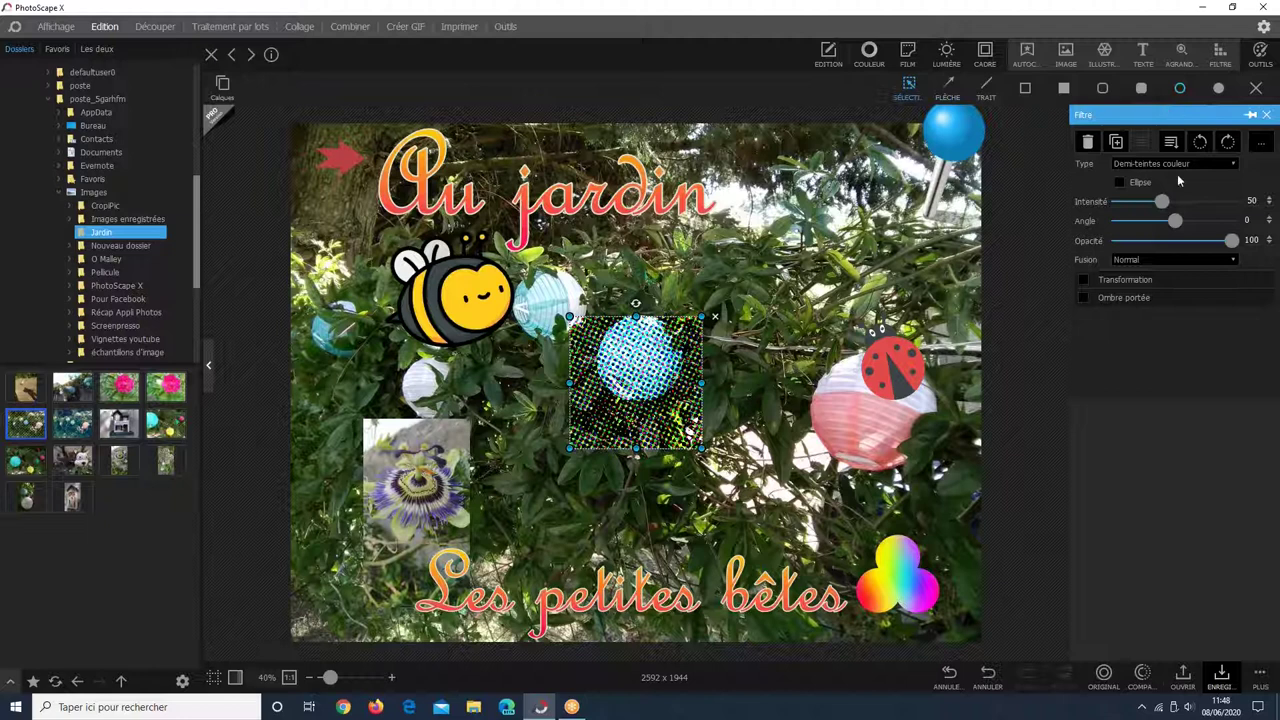
Add a Mosaïque filter area with intensity 47 over the blue lantern and try the ellipse shape before returning to the rectangle.
click(1220, 50)
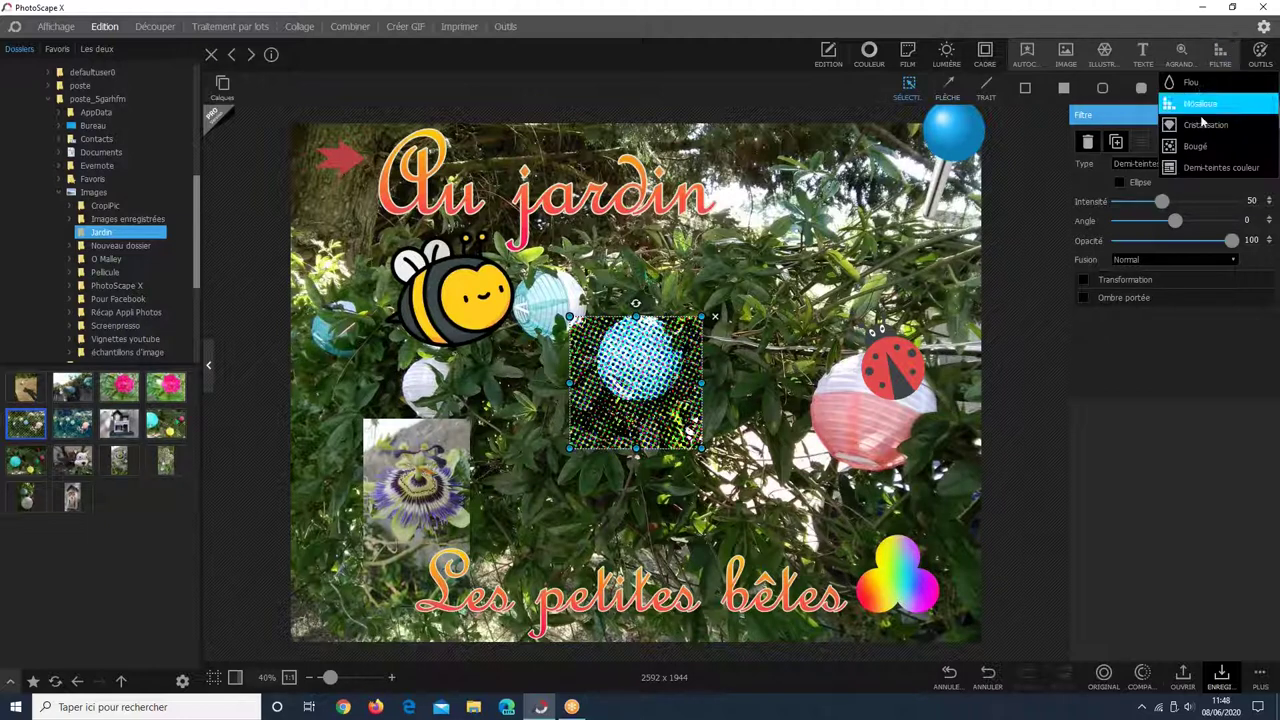
click(1200, 106)
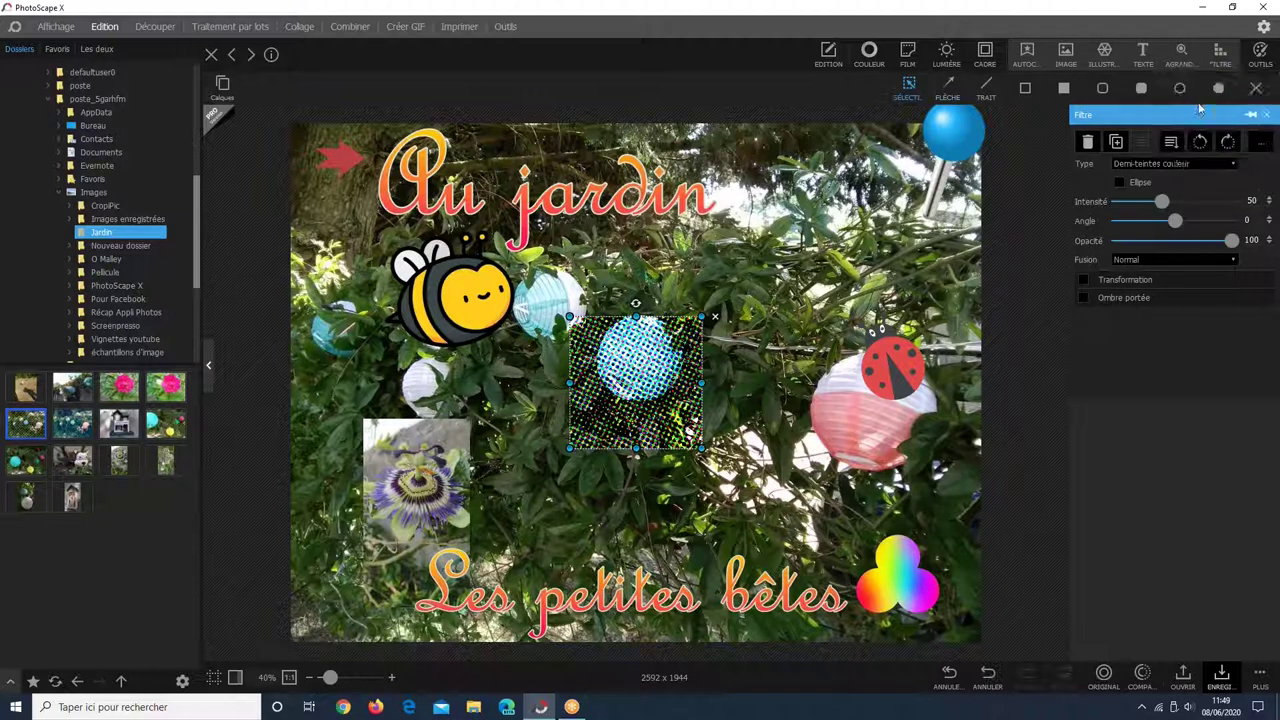
mouse_move(1165, 201)
mouse_down()
mouse_move(1205, 203)
mouse_move(1125, 208)
mouse_move(1157, 208)
mouse_up()
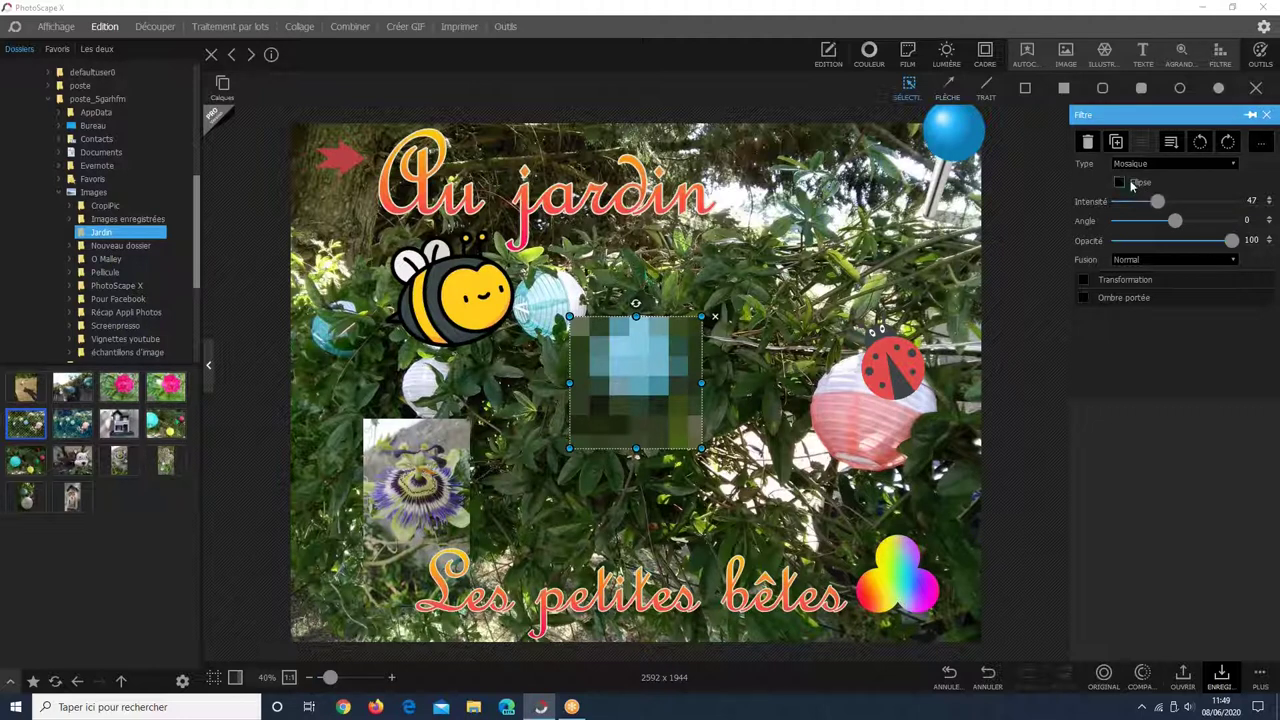
click(1119, 182)
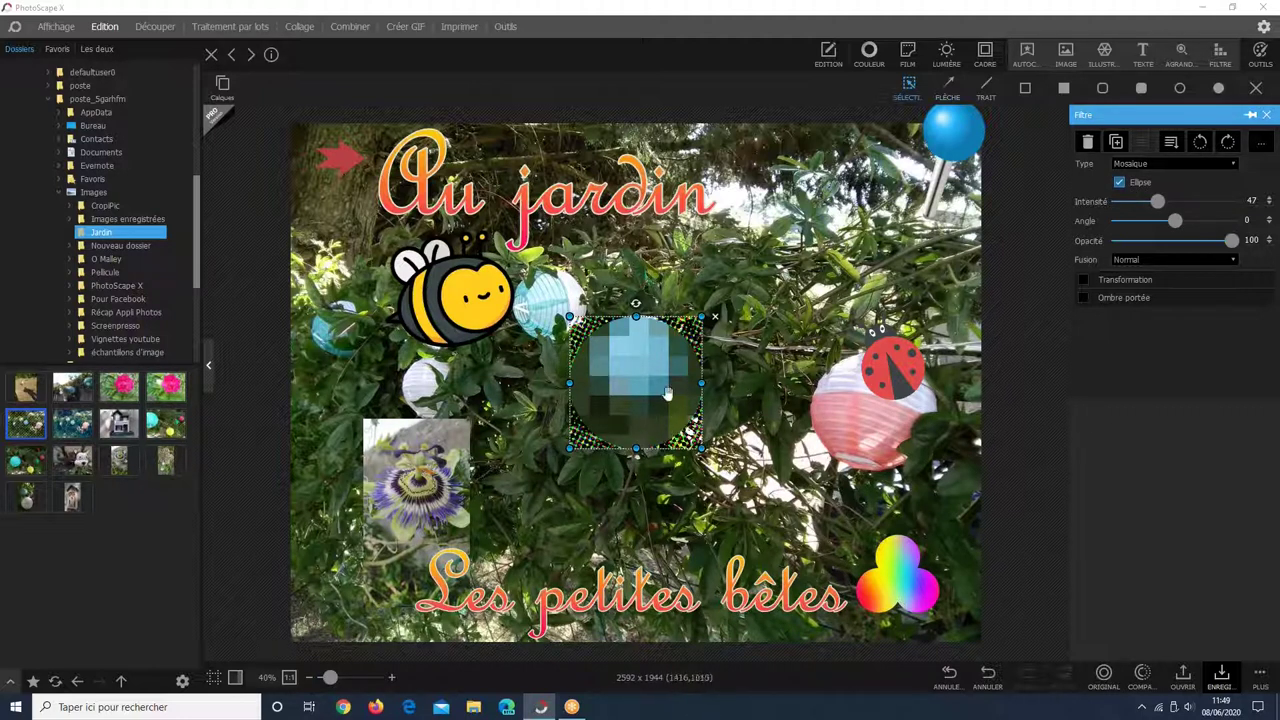
click(1122, 182)
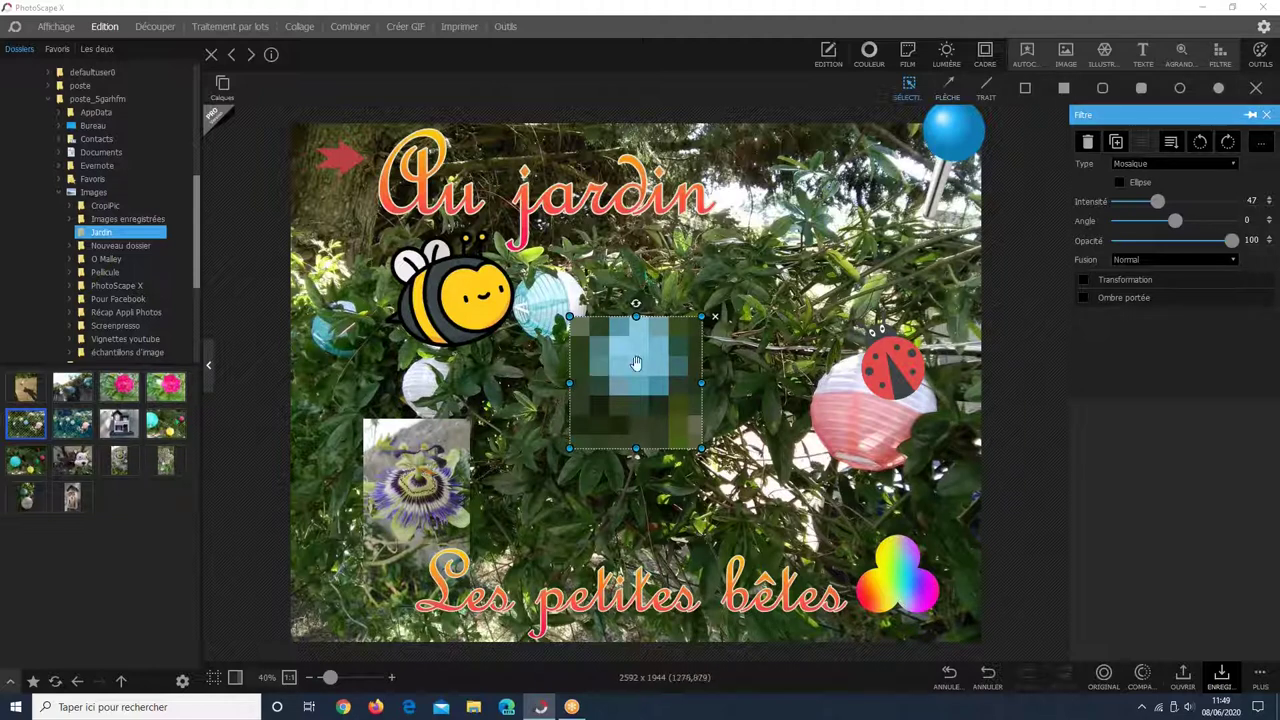
Delete the Mosaïque filter area covering the central blue lantern.
click(1221, 55)
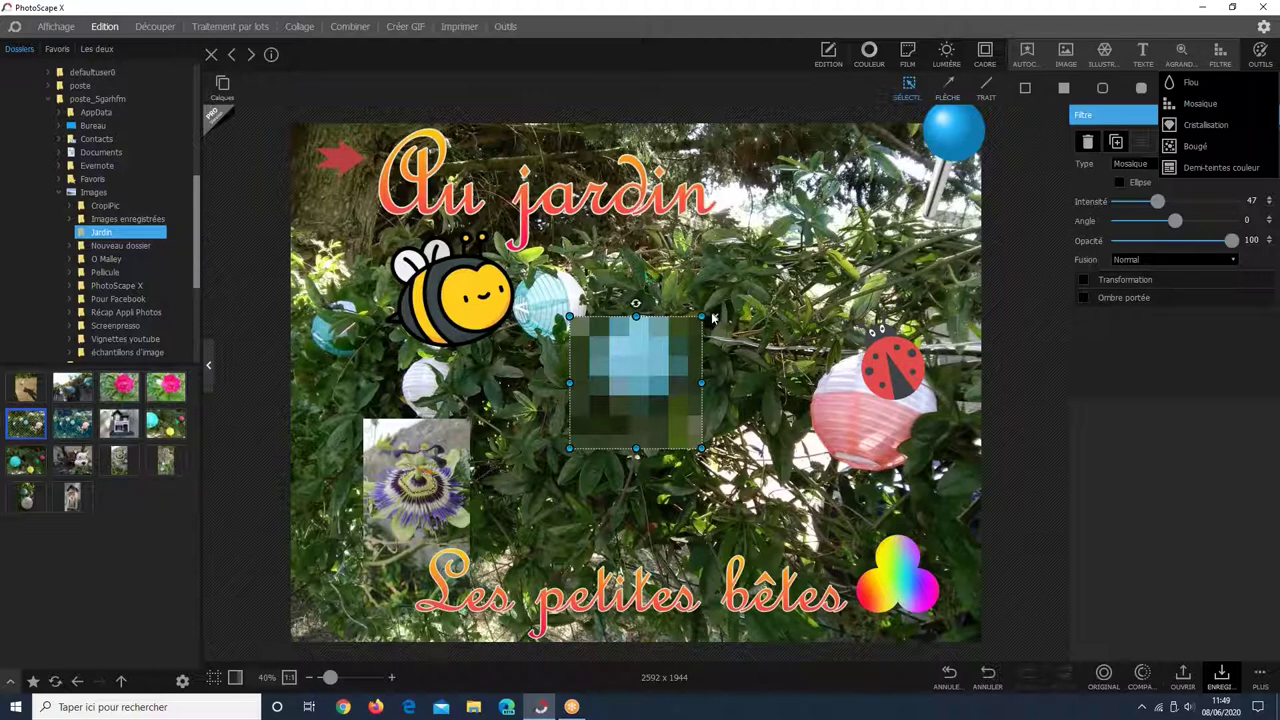
key(Escape)
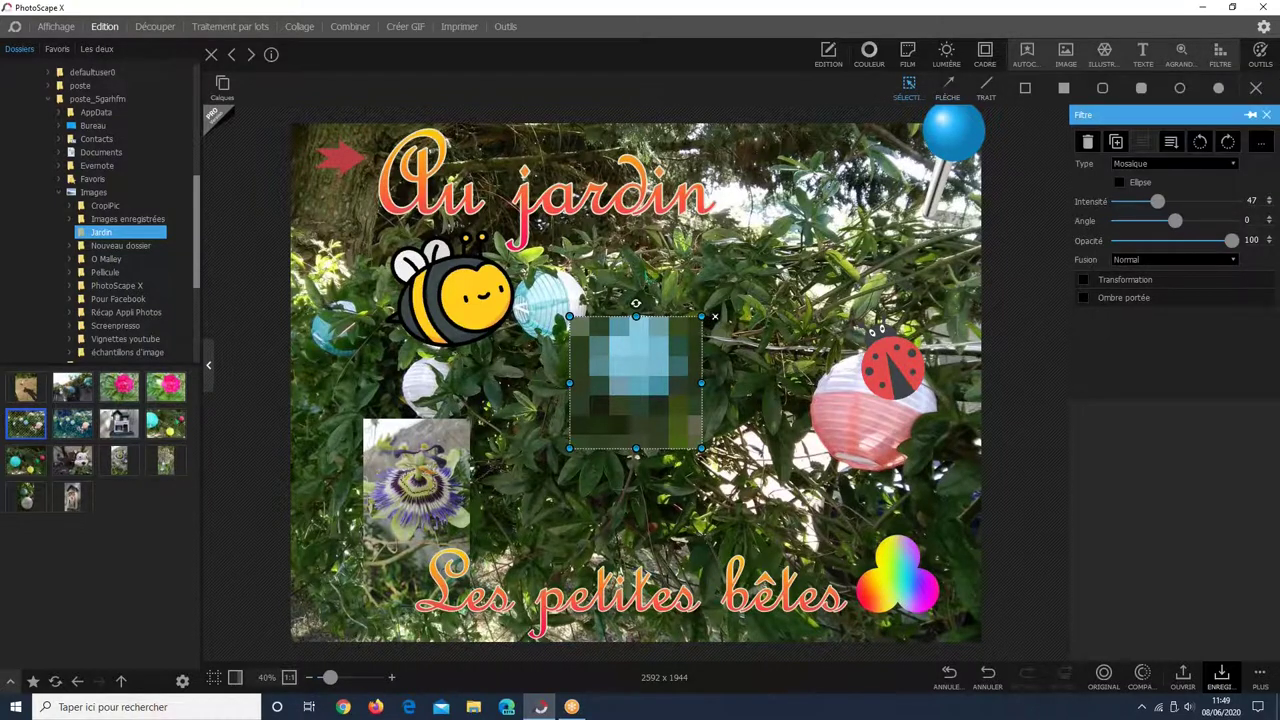
click(714, 317)
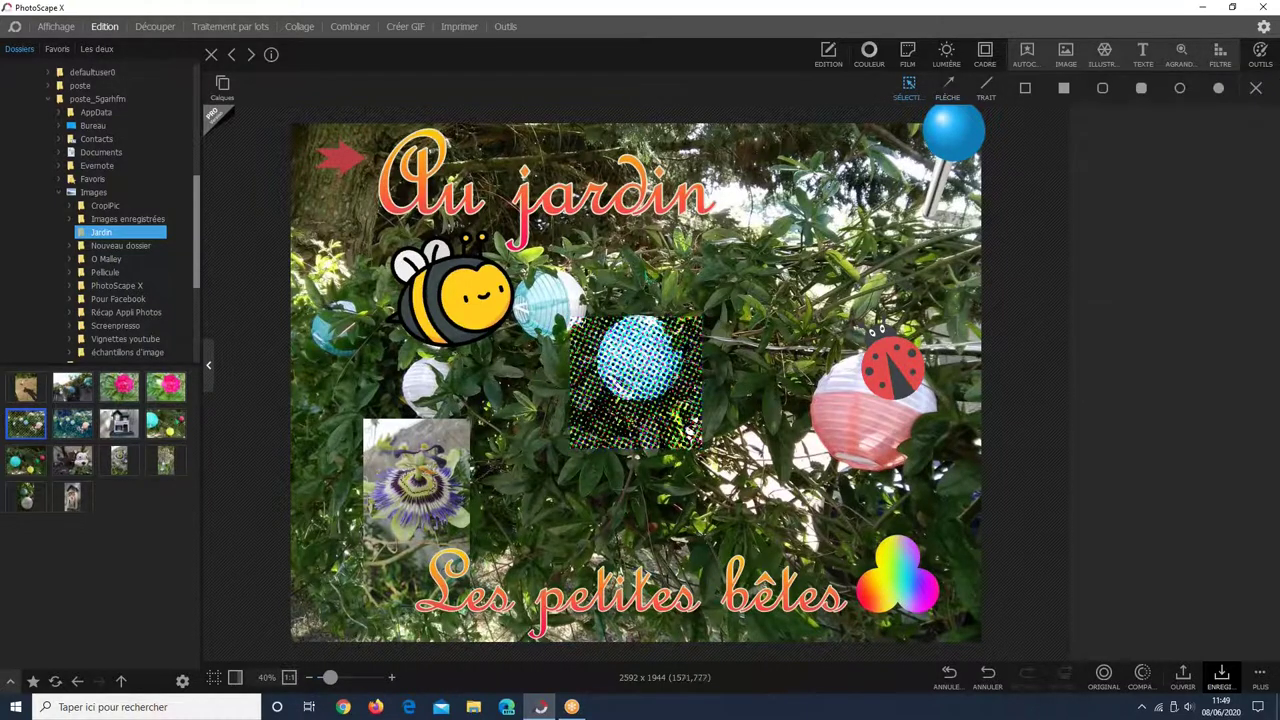
Undo the successive filter trials back to the first Mosaïque area and delete that area from the photo.
click(993, 681)
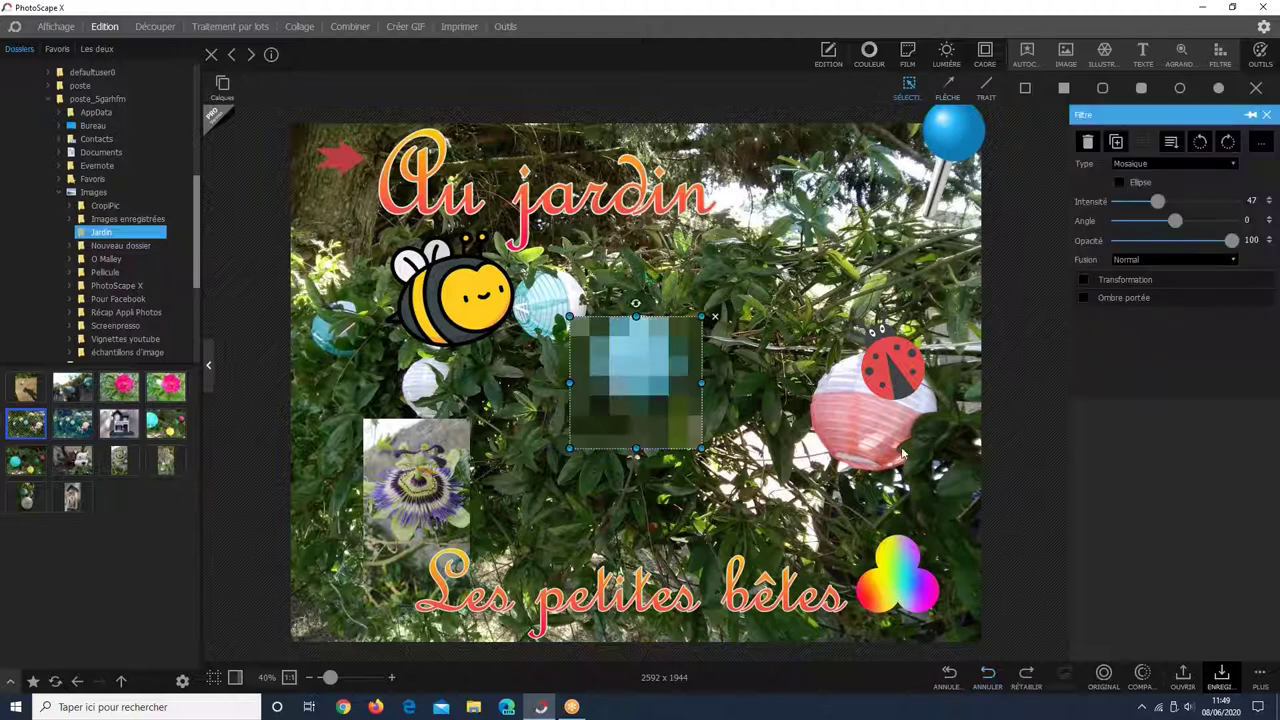
click(988, 685)
click(988, 685)
click(988, 685)
click(988, 685)
click(988, 685)
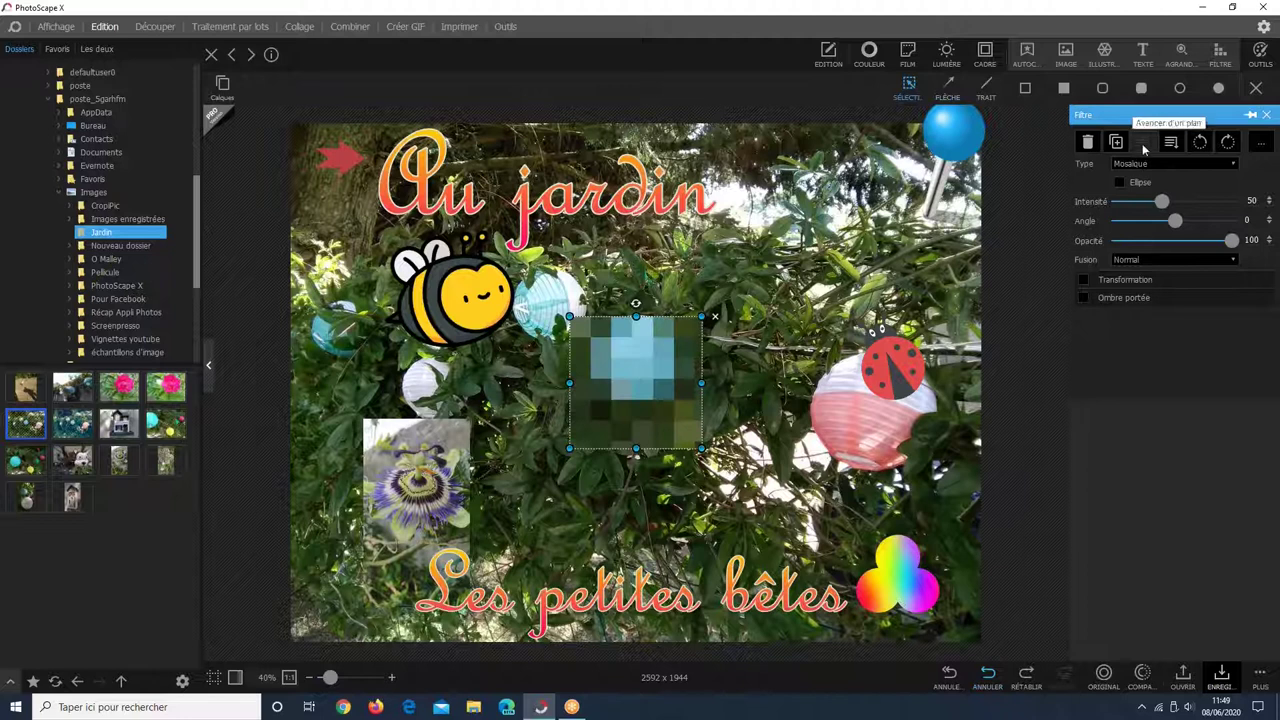
click(1088, 142)
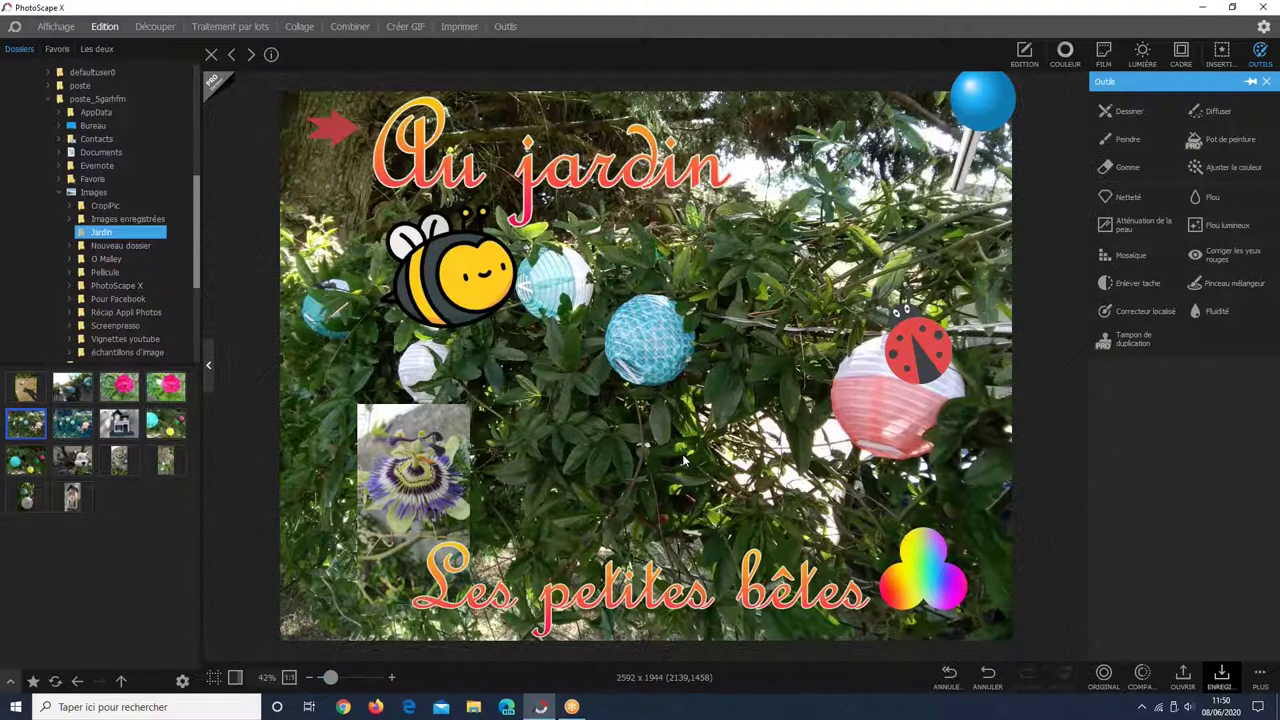
Save the decorated photo, including its outside objects, as the new JPEG file IMG_20200521_104637 re2 in the Jardin folder.
click(1221, 678)
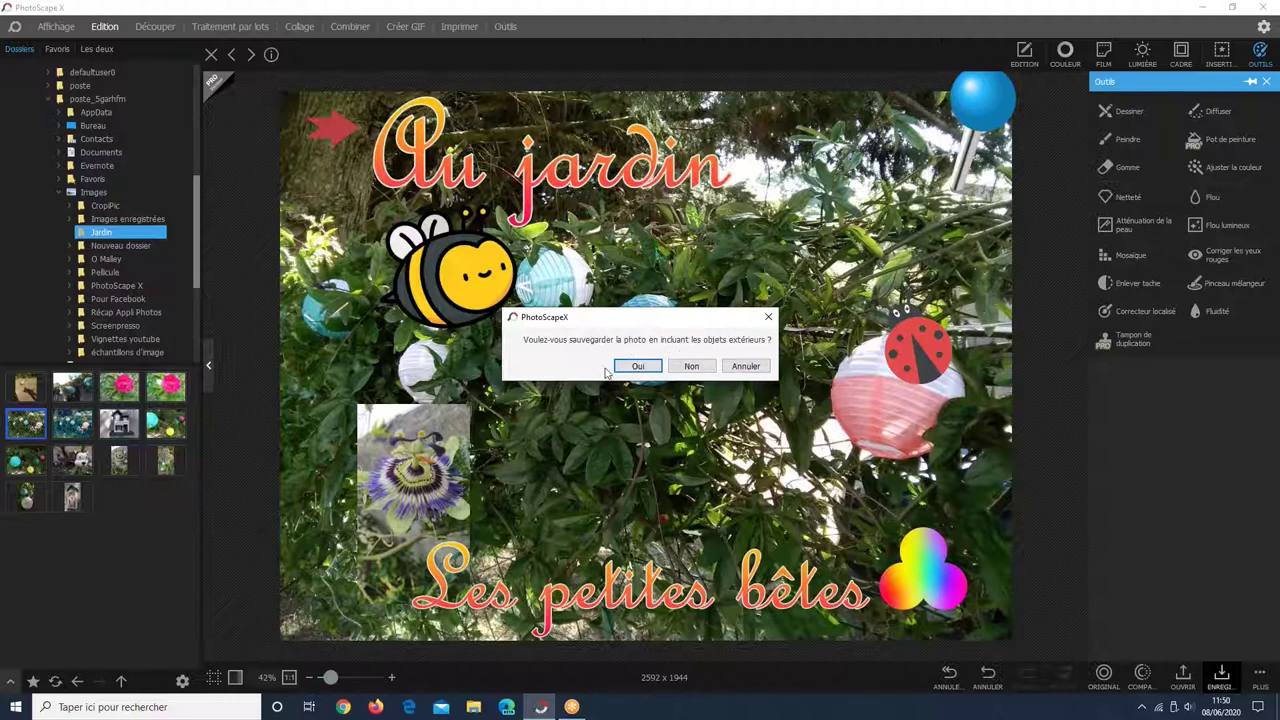
click(638, 367)
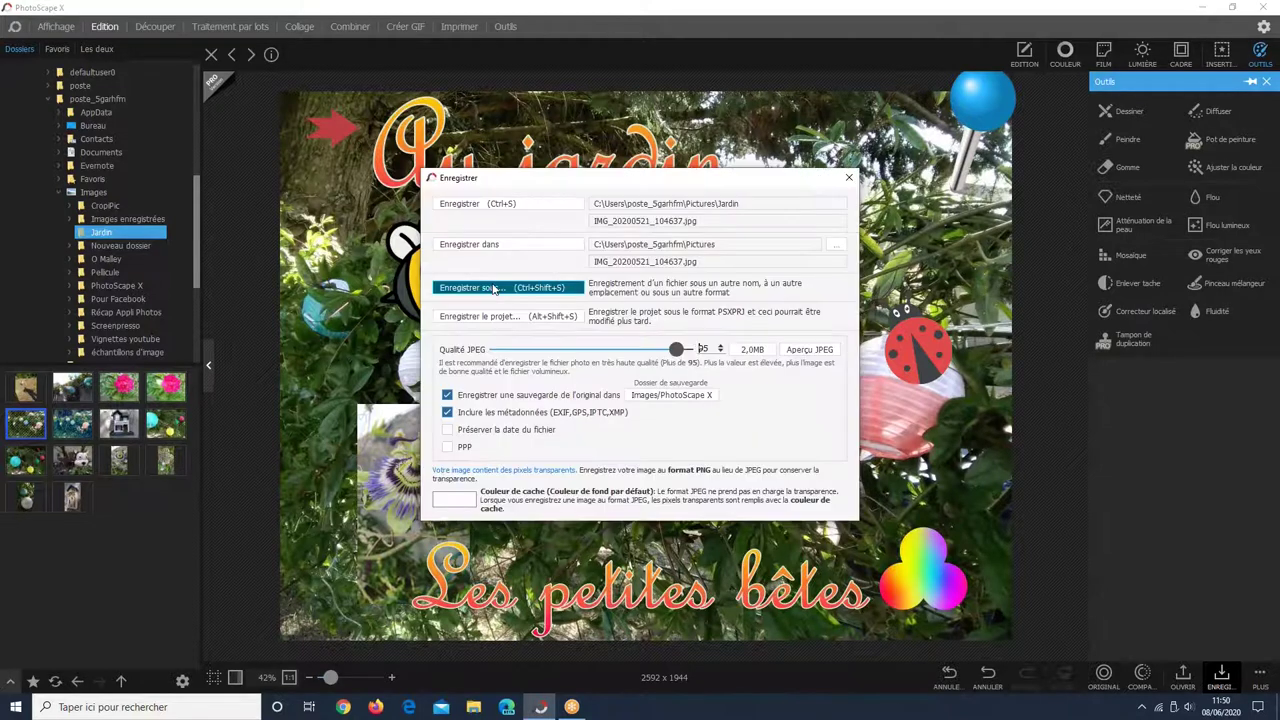
click(505, 302)
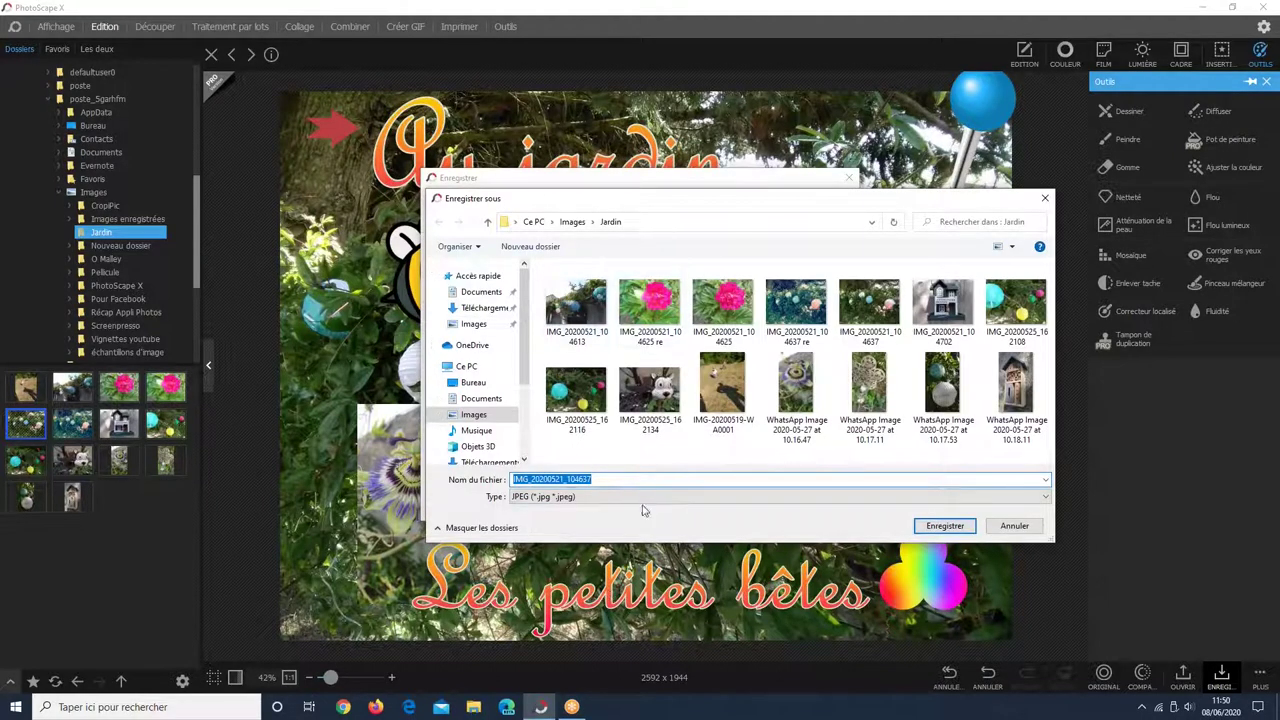
click(646, 481)
text(re)
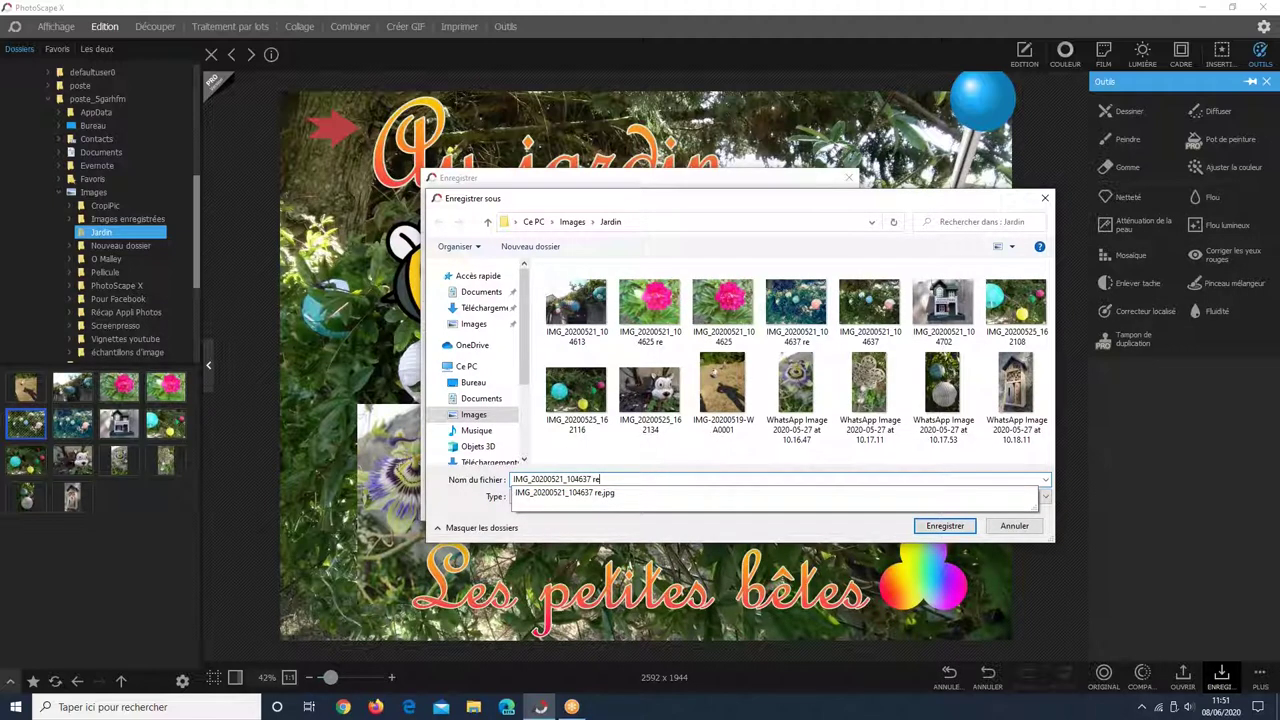
text(2)
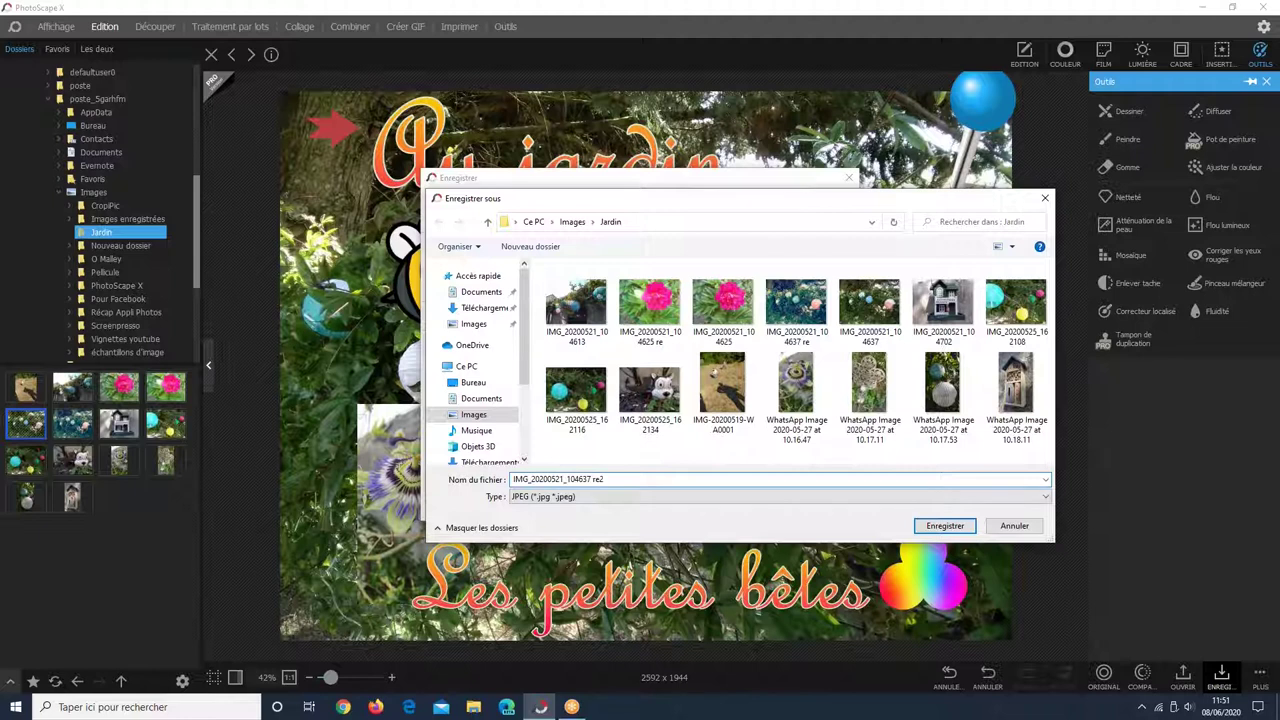
click(943, 526)
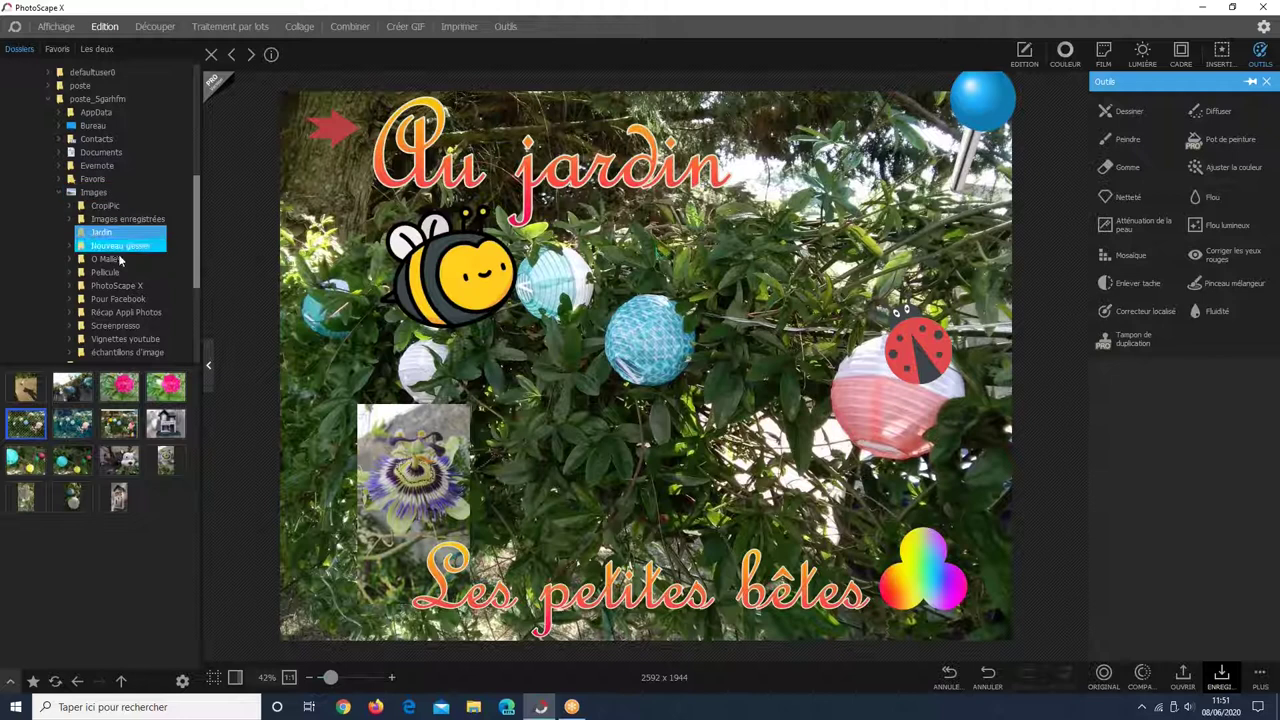
Open the portrait of the red-eyed young man from the Images folder and enlarge it to 216%.
click(97, 195)
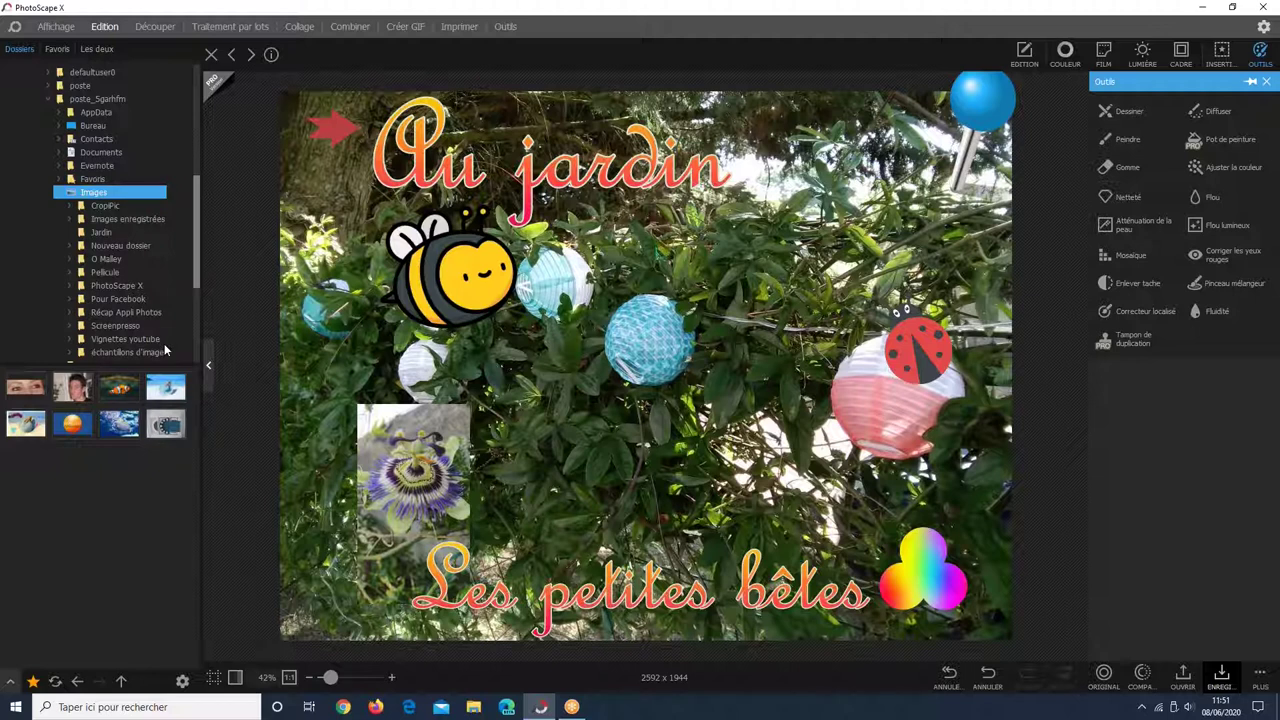
click(73, 385)
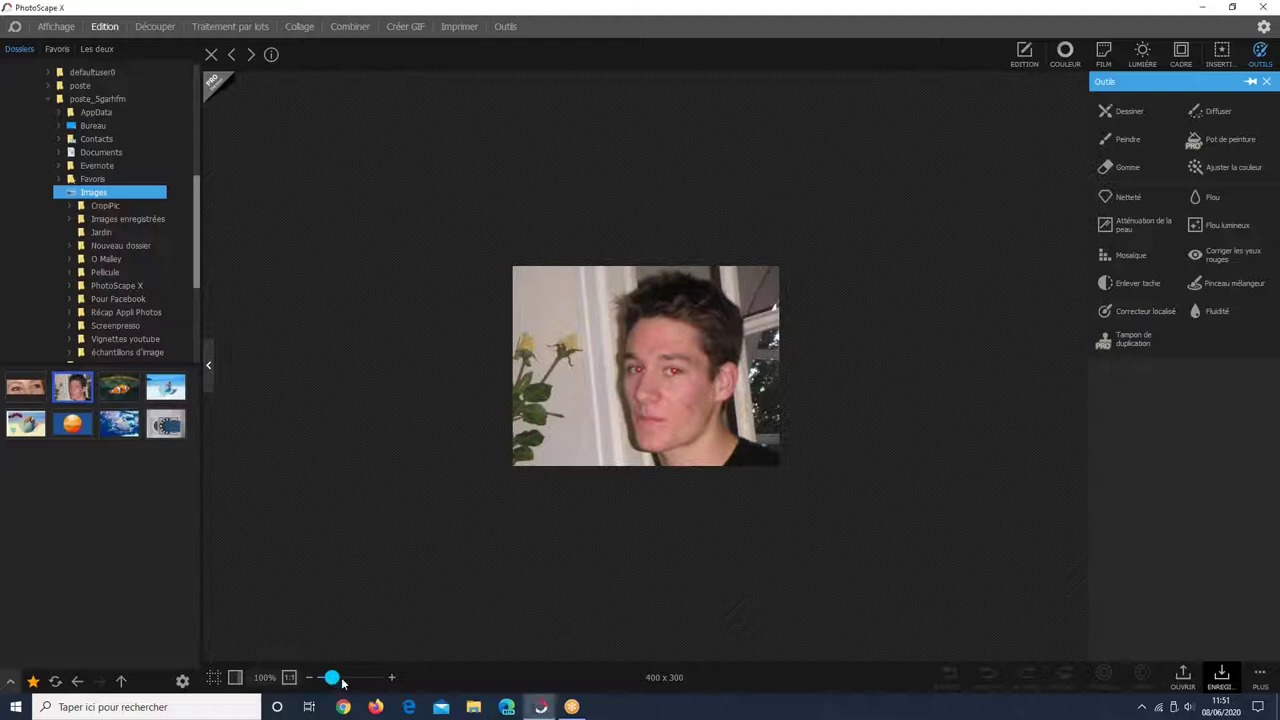
drag(342, 682, 350, 681)
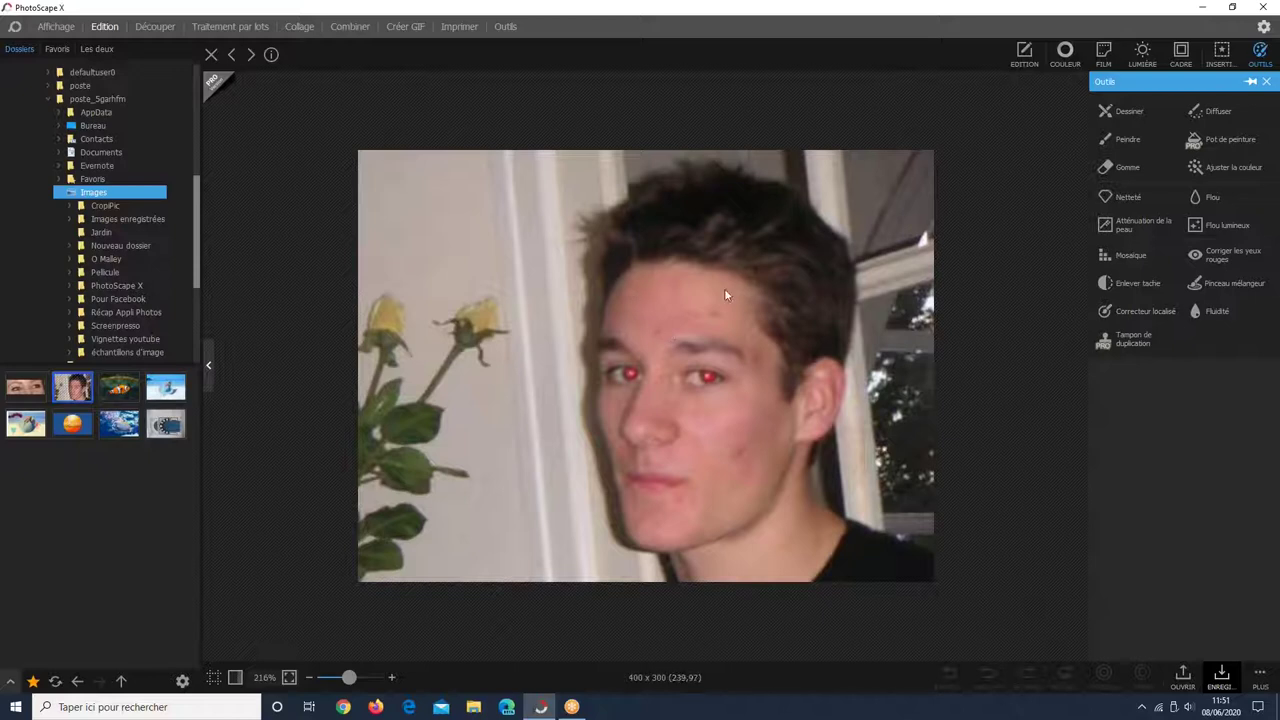
Try Atténuation de la peau with brush size 30 on the young man's forehead, comparing before and after, and undo it.
click(1120, 226)
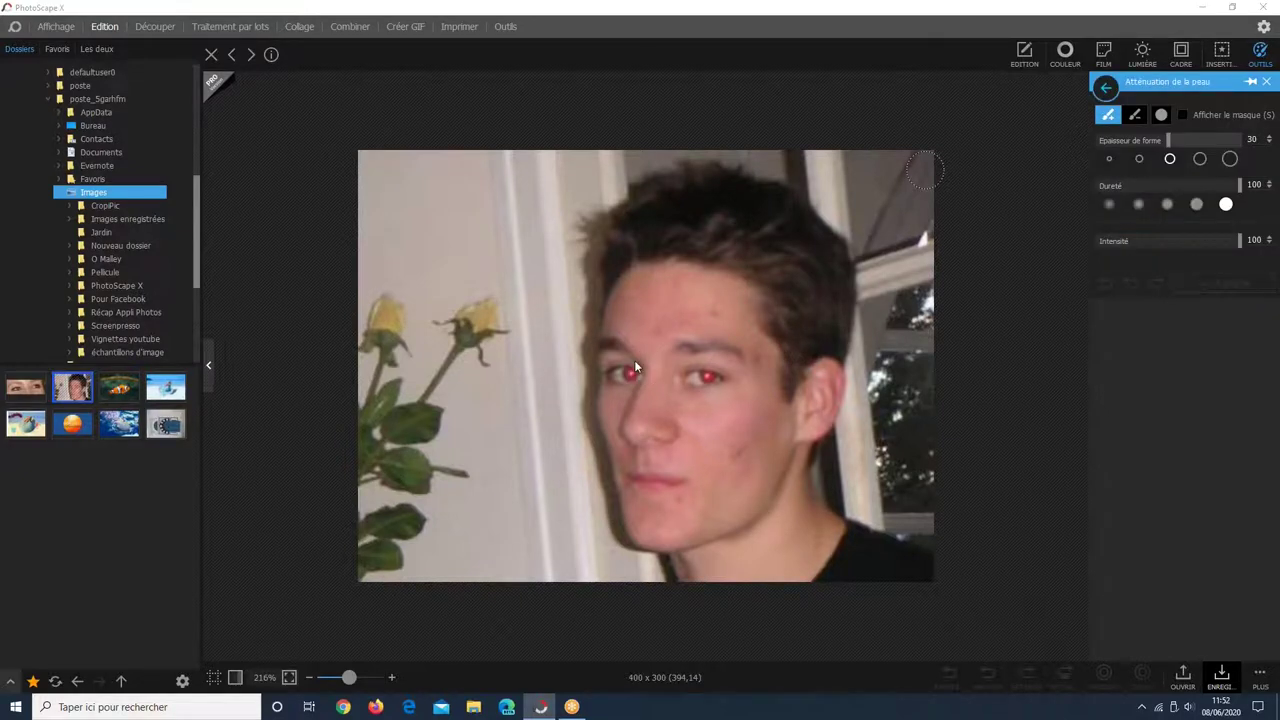
mouse_move(664, 303)
mouse_down()
mouse_move(697, 298)
mouse_move(722, 316)
mouse_up()
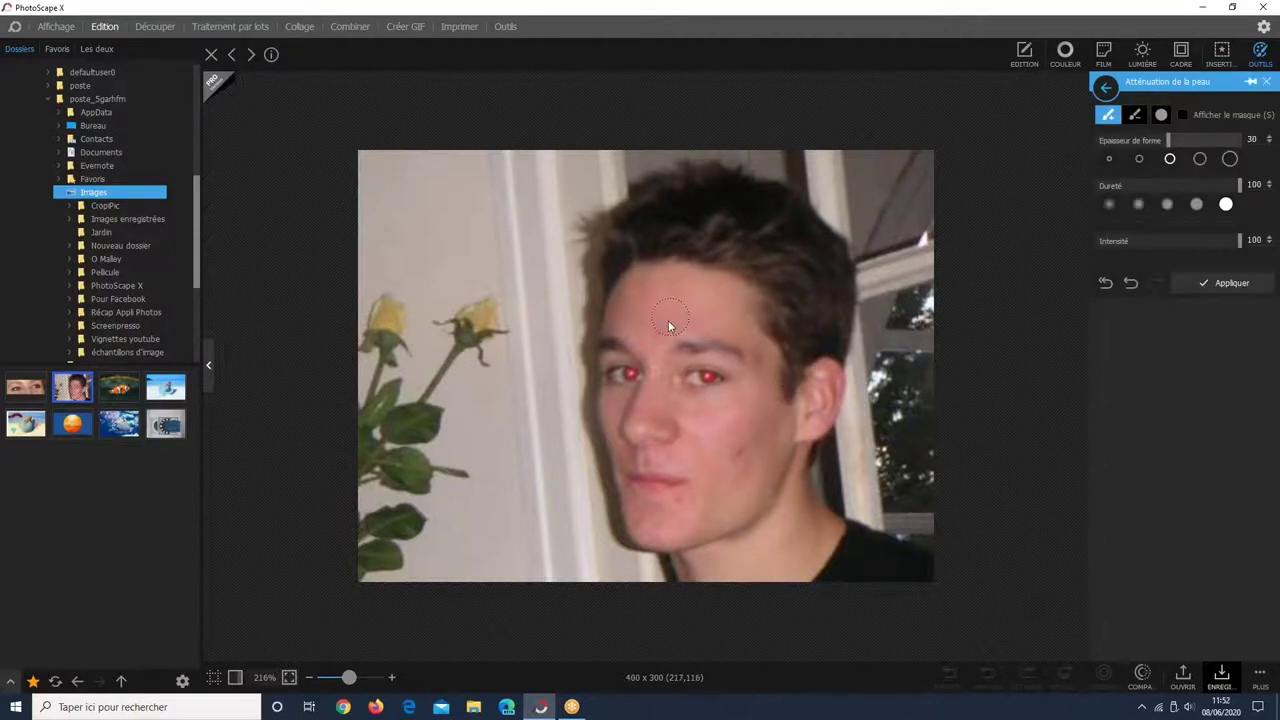
mouse_move(666, 324)
mouse_down()
mouse_move(649, 295)
mouse_move(697, 292)
mouse_move(727, 311)
mouse_move(729, 330)
mouse_move(618, 311)
mouse_move(628, 294)
mouse_move(737, 292)
mouse_move(738, 325)
mouse_up()
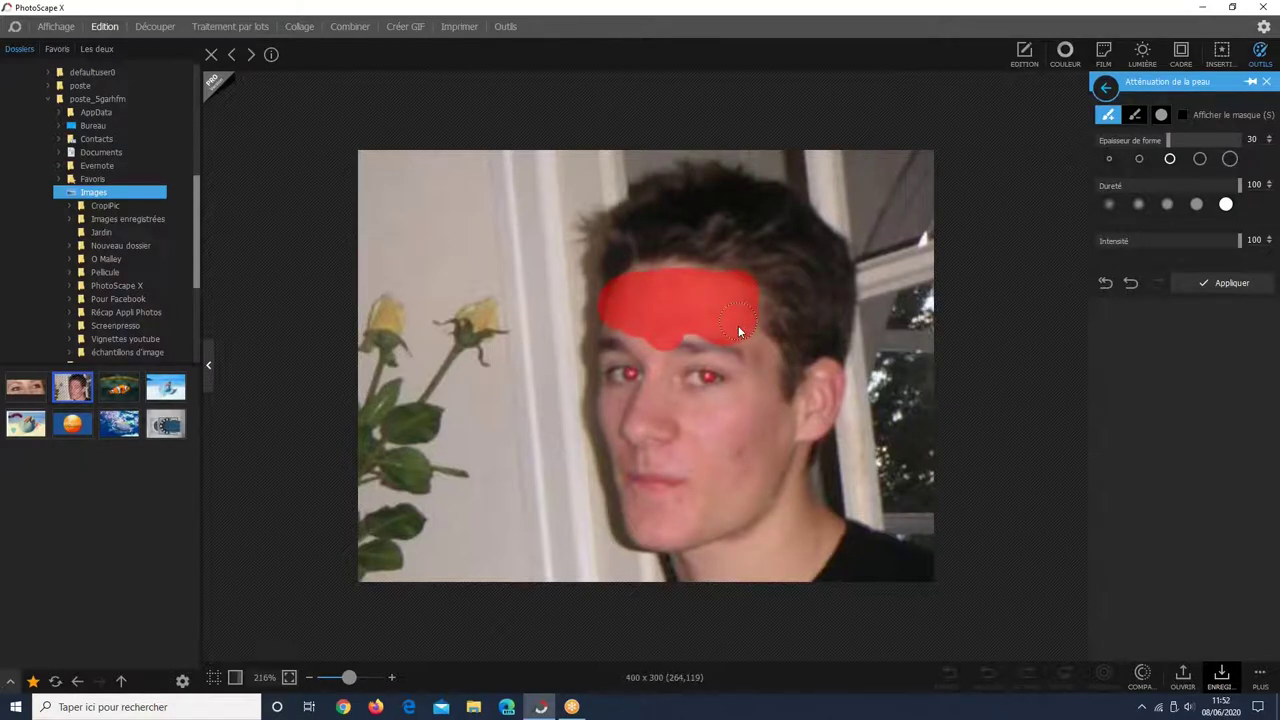
click(1143, 680)
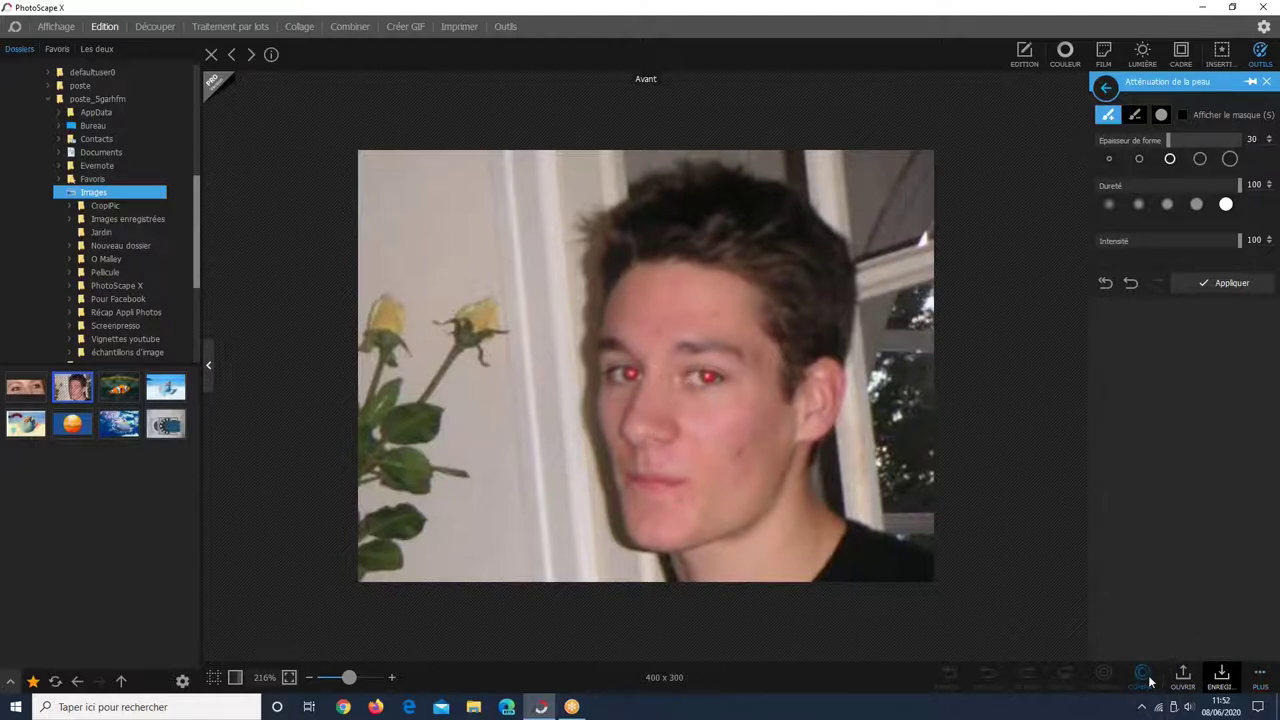
click(1146, 680)
click(1149, 681)
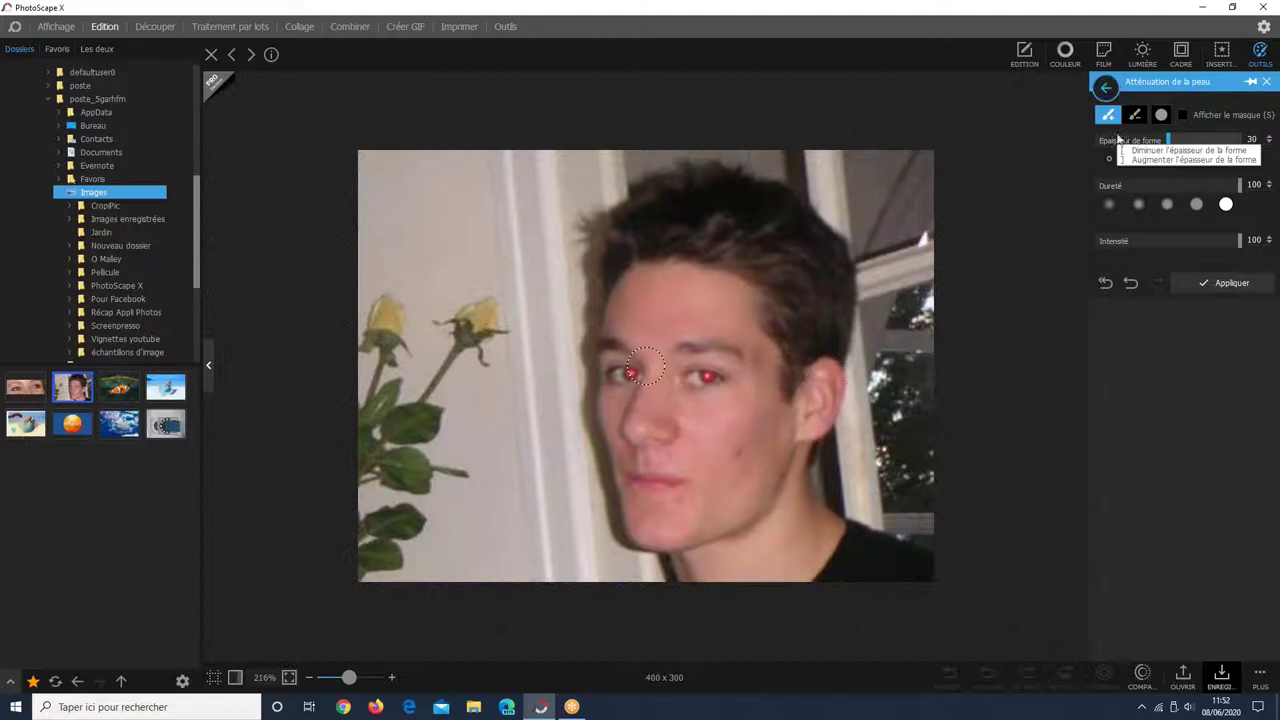
key(Escape)
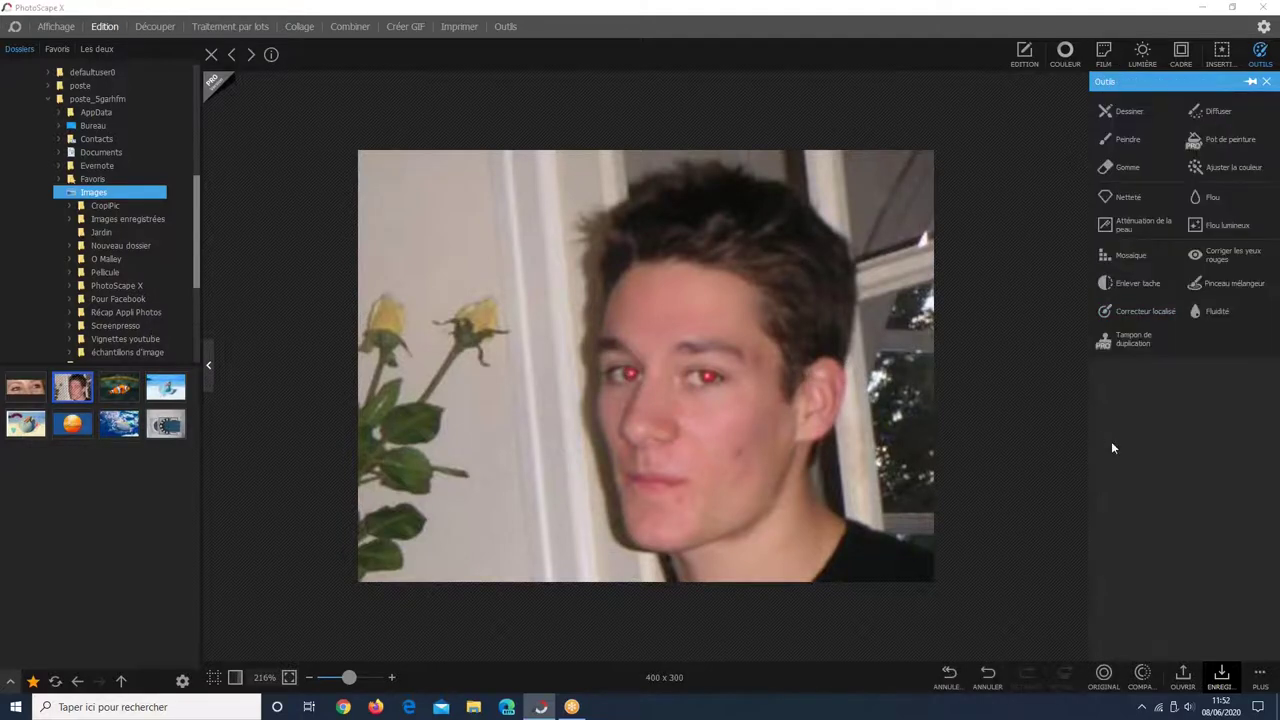
click(988, 677)
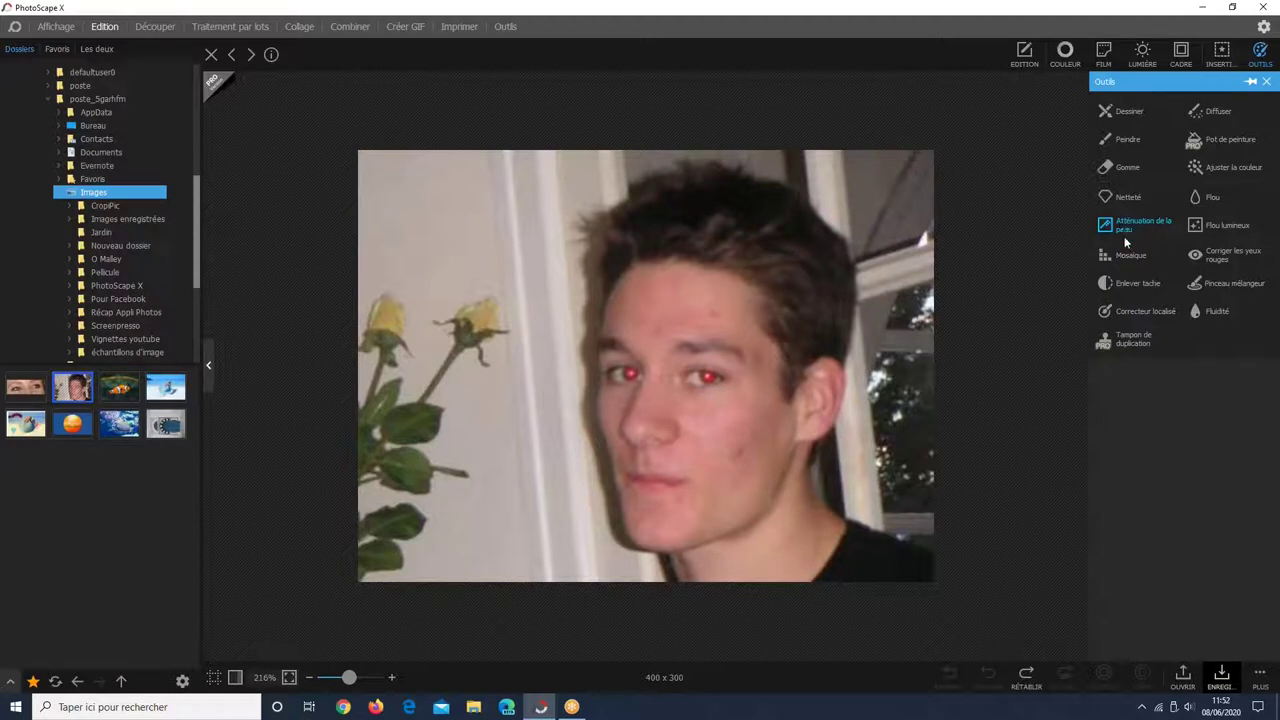
Remove the blemish on the young man's cheek using Enlever tache with brush size 18, and compare with the original.
click(1108, 285)
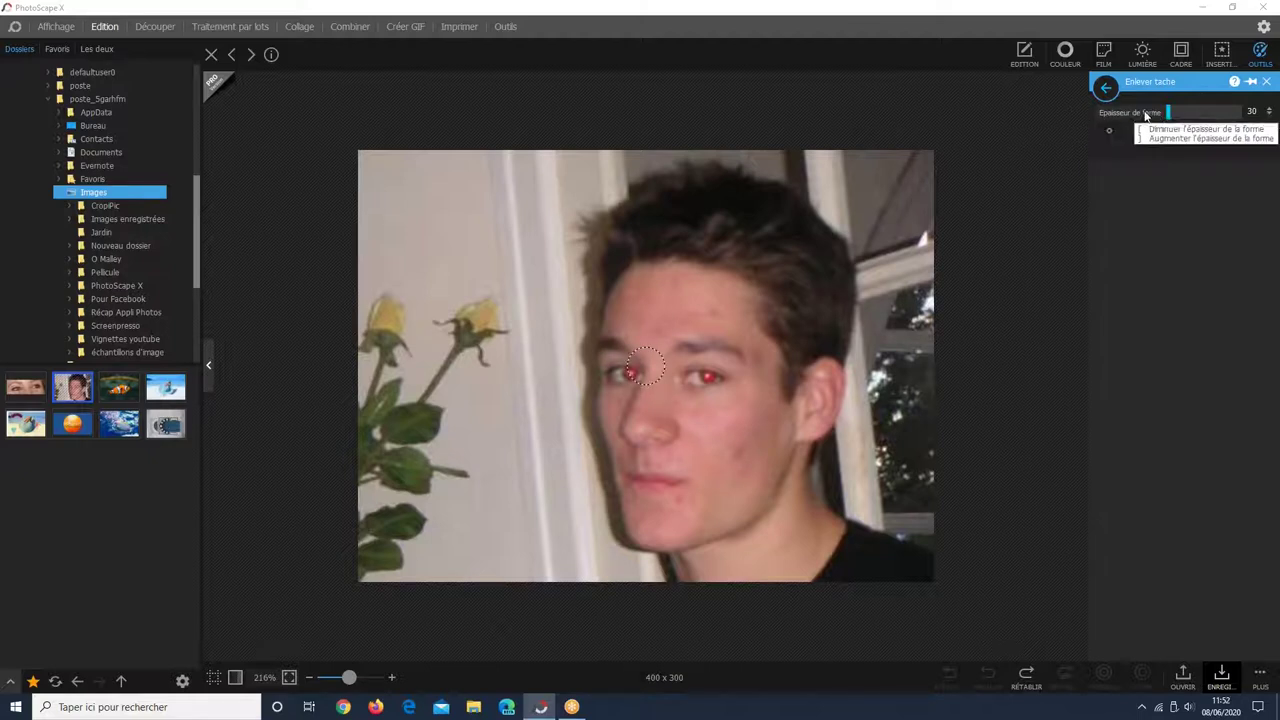
drag(1168, 112, 1139, 110)
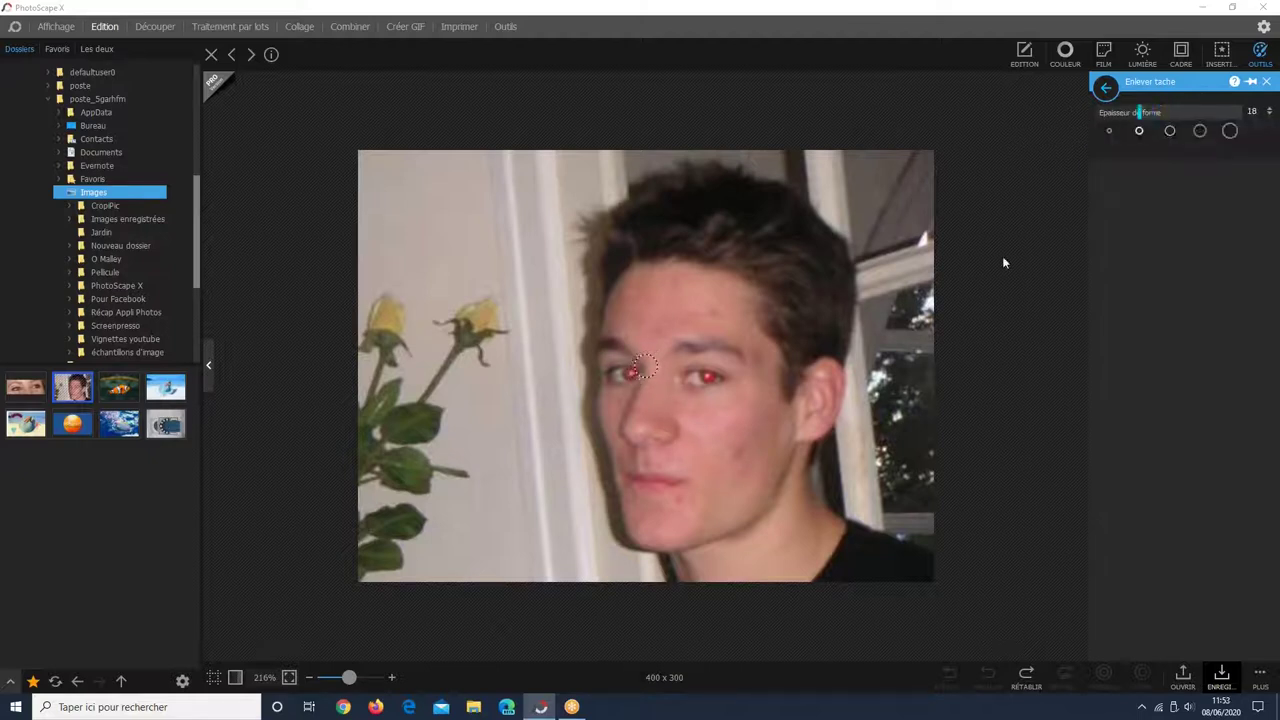
click(742, 452)
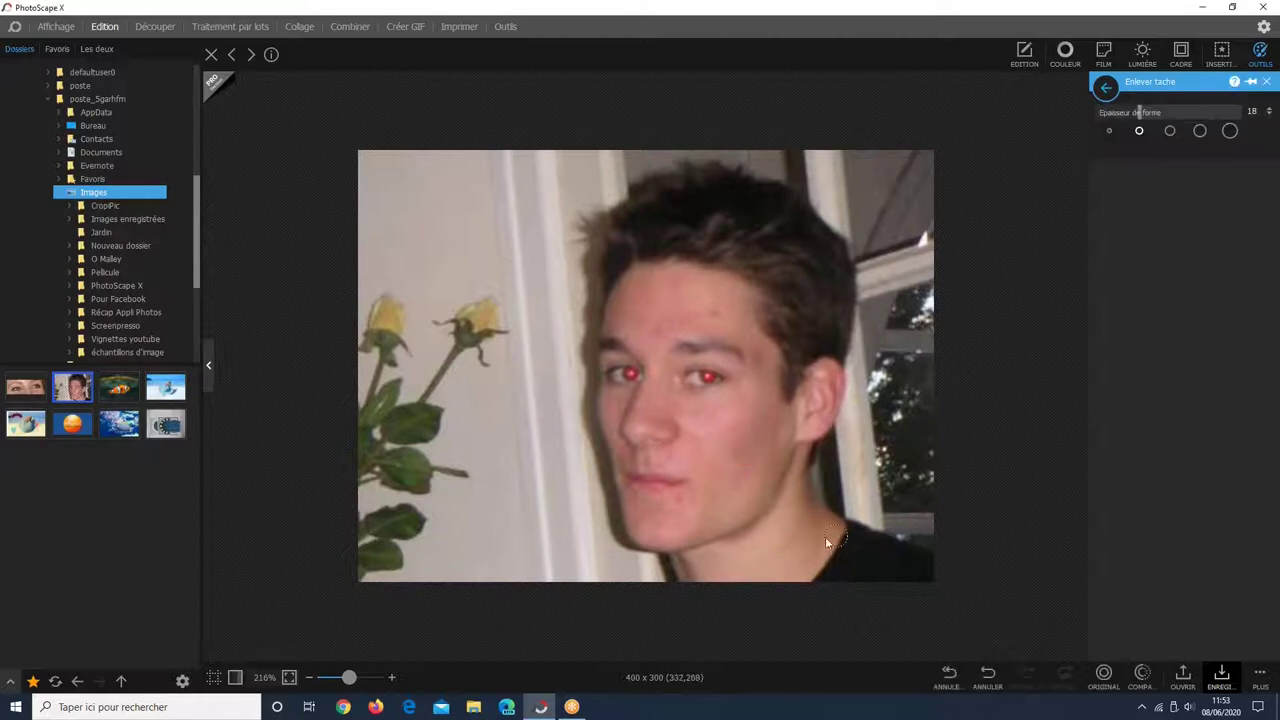
click(1104, 676)
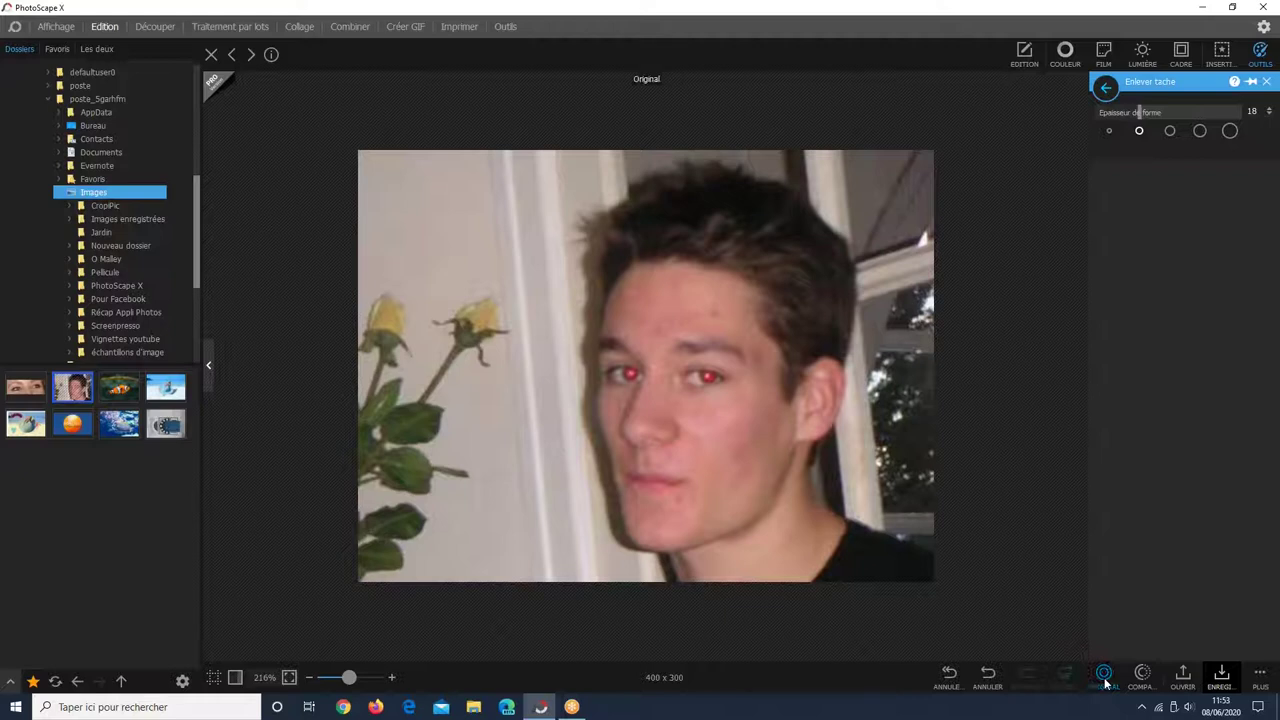
click(1104, 676)
click(1104, 676)
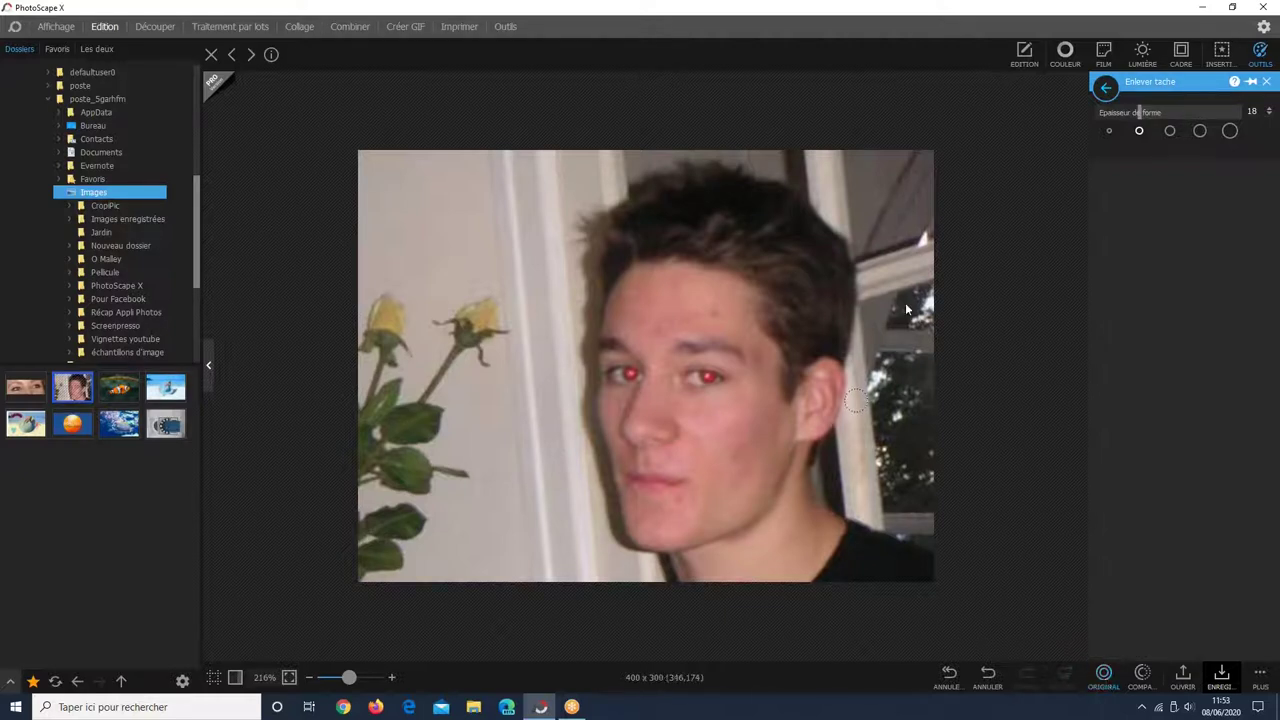
click(1105, 88)
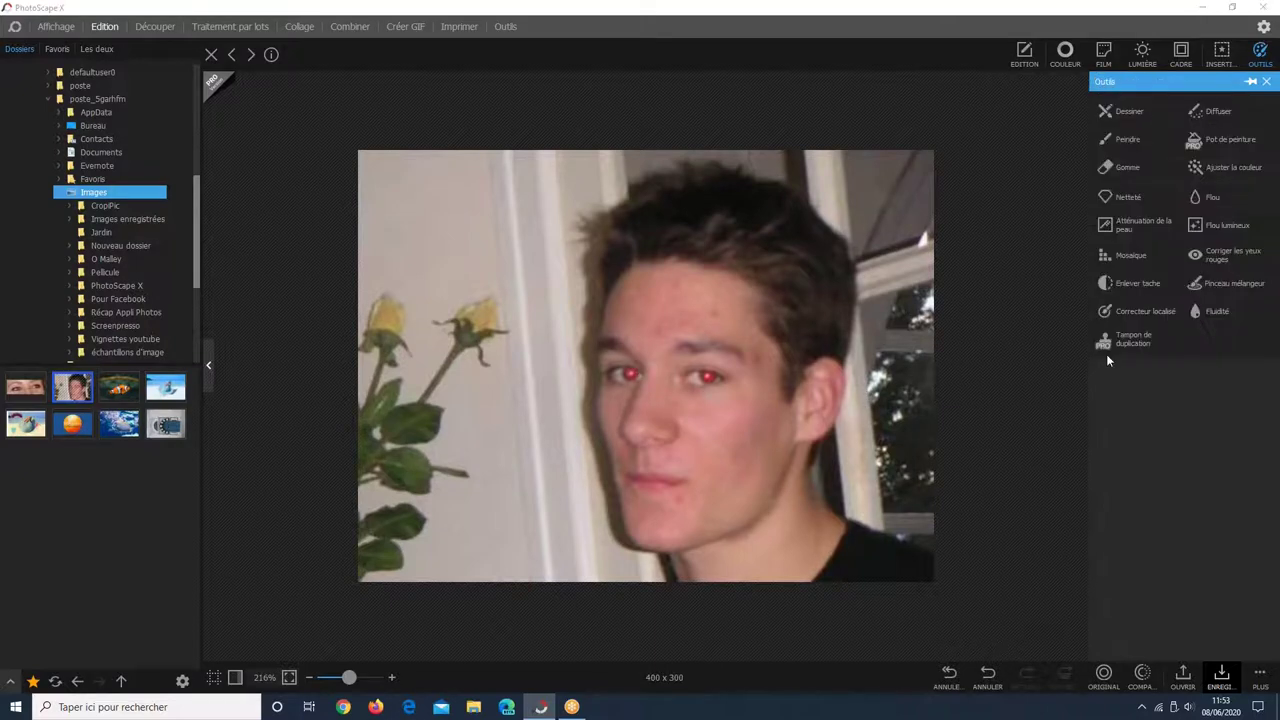
Correct the red pupils in both of the young man's eyes with Corriger les yeux rouges.
click(1225, 257)
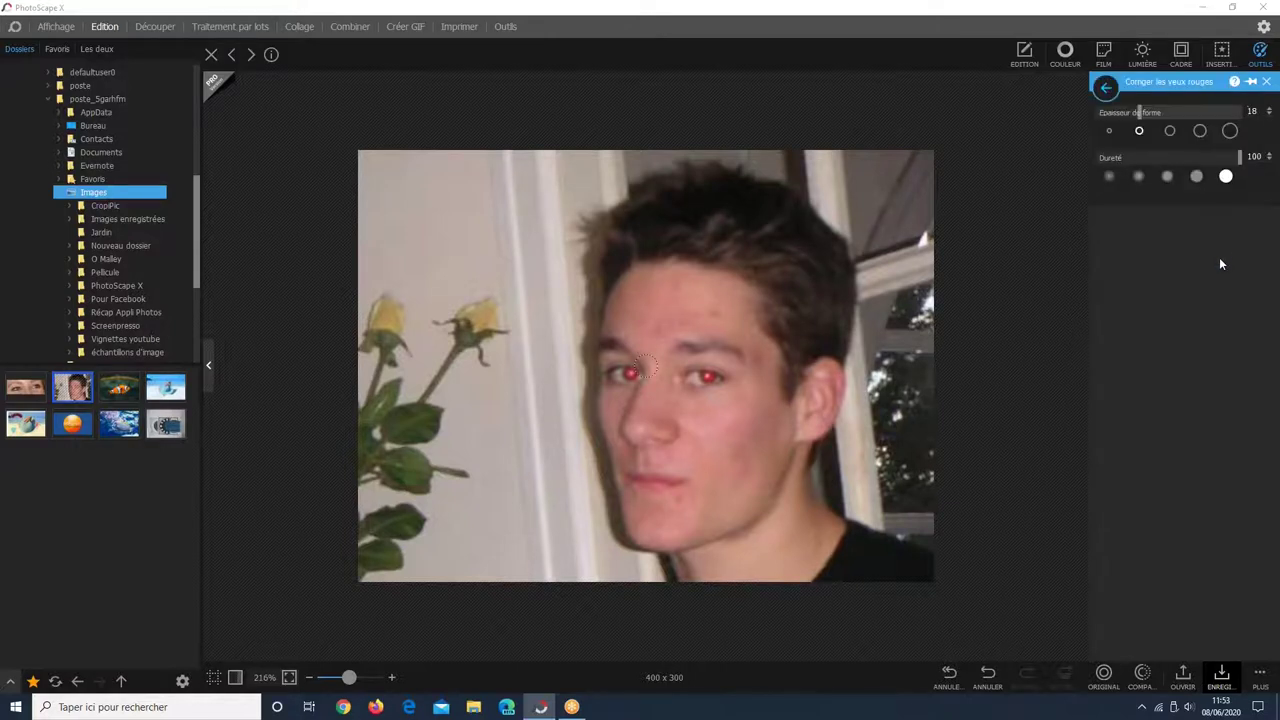
click(709, 378)
click(630, 377)
click(1106, 89)
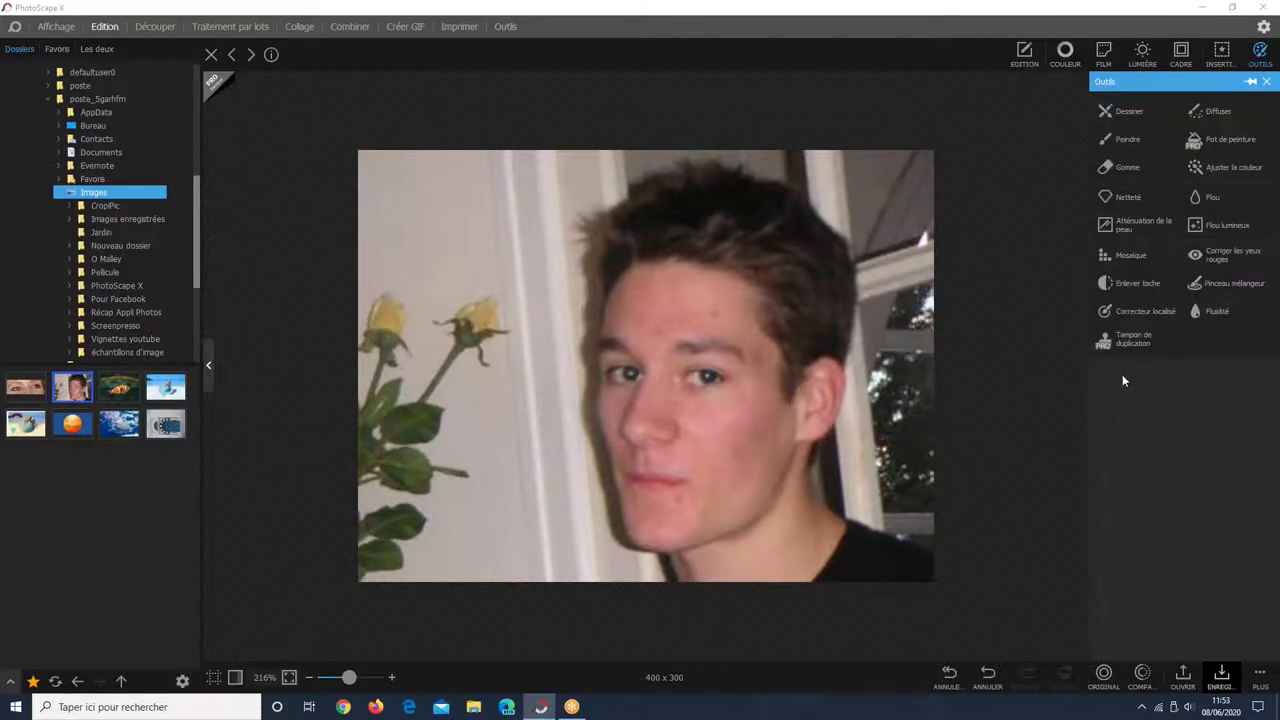
Erase the two yellow roses and their stems from the wall using Correcteur localisé with brush size 18.
click(1122, 314)
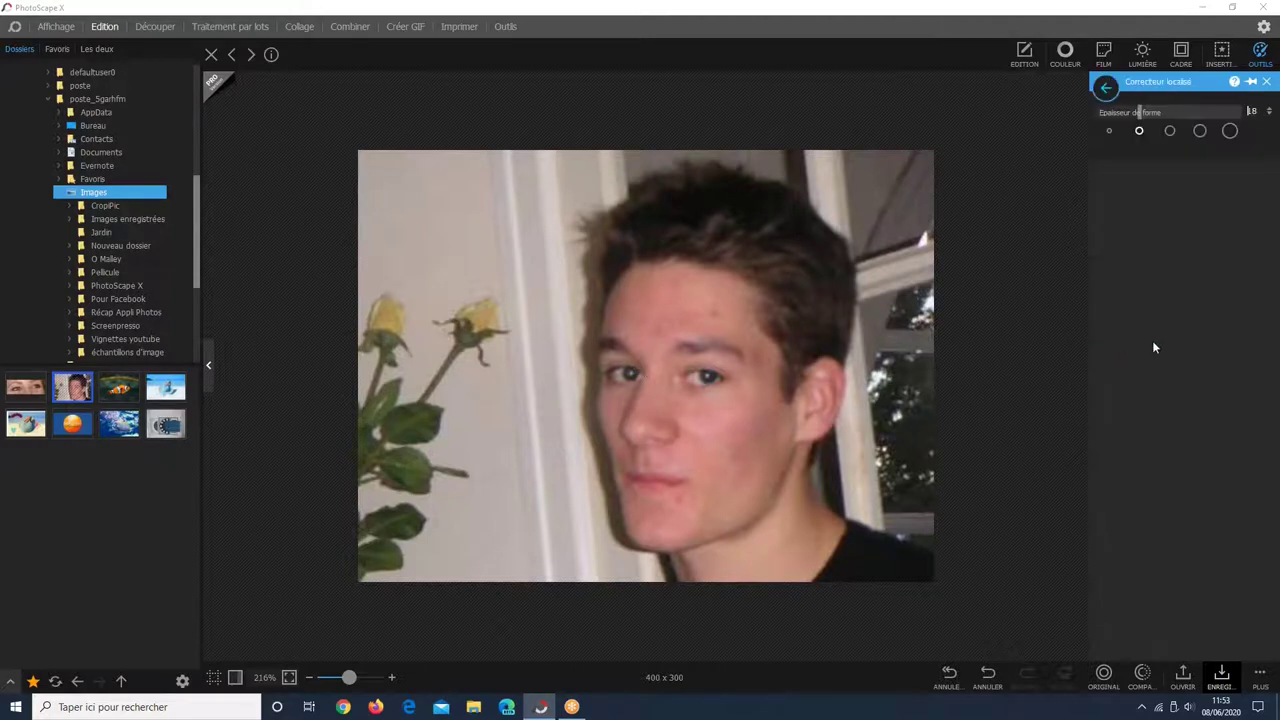
click(390, 300)
click(382, 304)
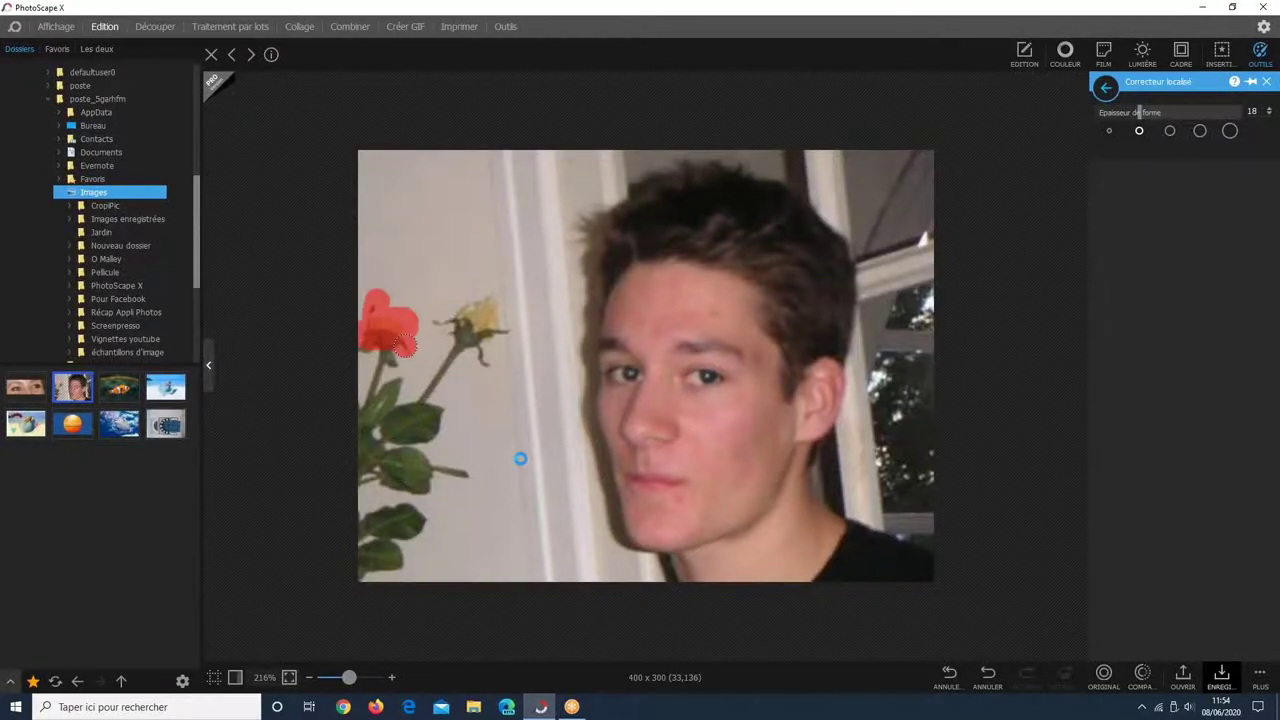
key(Escape)
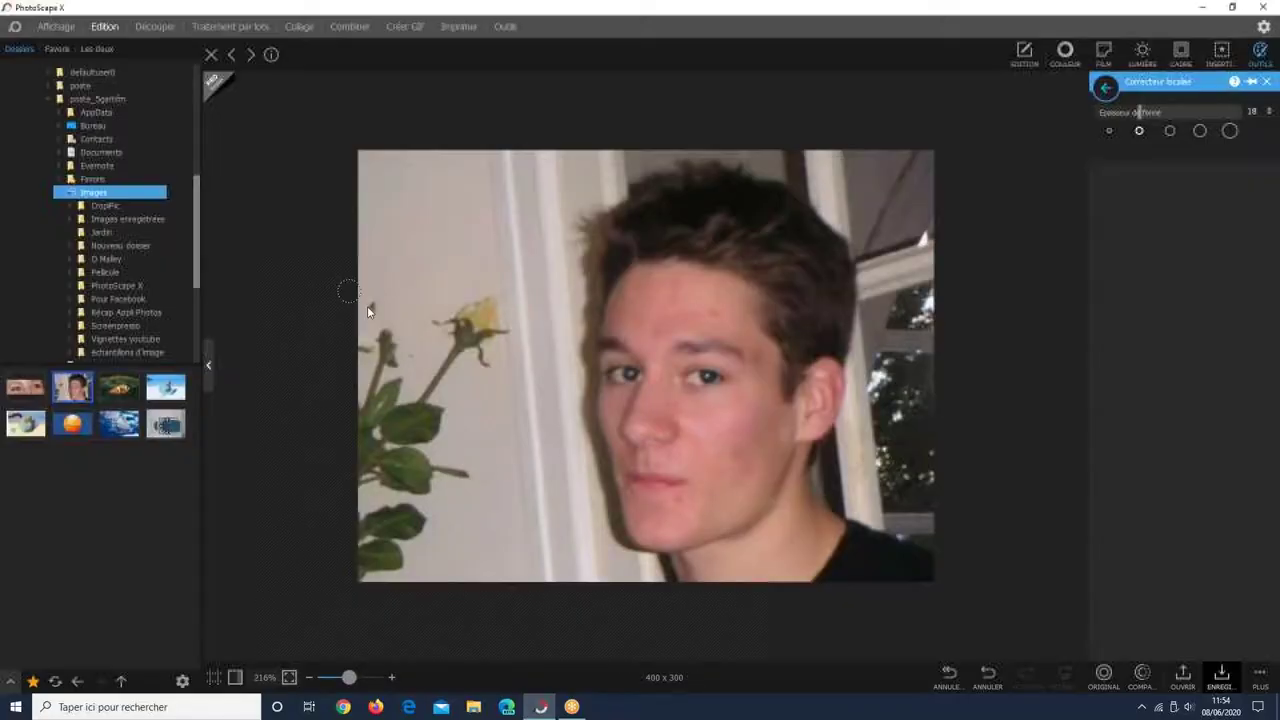
mouse_move(352, 360)
mouse_down()
mouse_move(389, 335)
mouse_move(358, 349)
mouse_up()
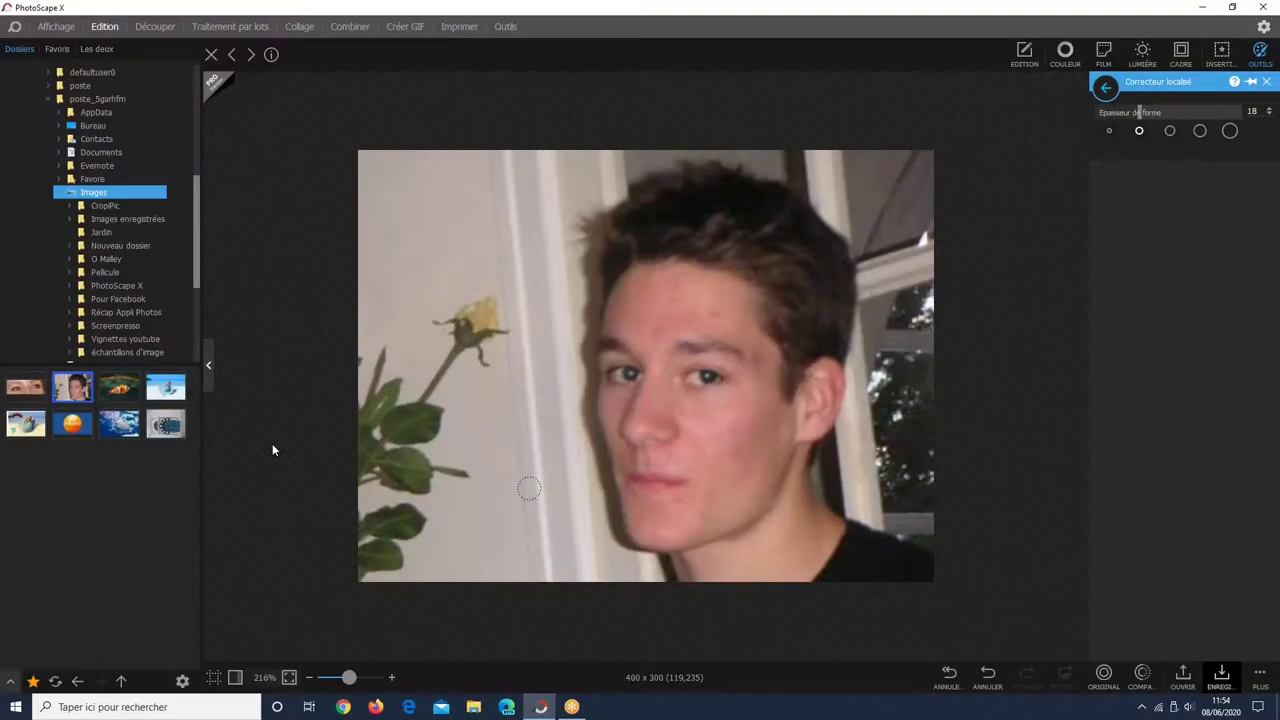
mouse_move(365, 362)
mouse_down()
mouse_move(379, 286)
mouse_move(400, 362)
mouse_up()
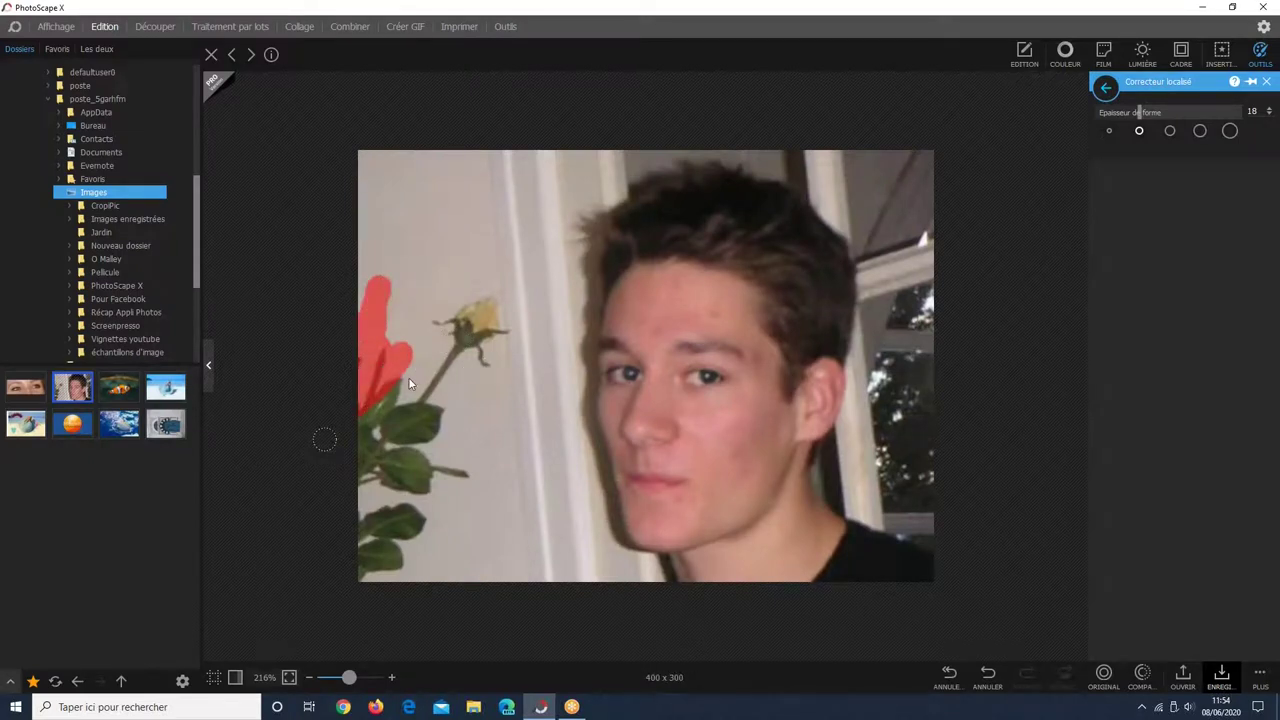
mouse_move(352, 455)
mouse_down()
mouse_move(458, 386)
mouse_move(420, 324)
mouse_move(489, 357)
mouse_up()
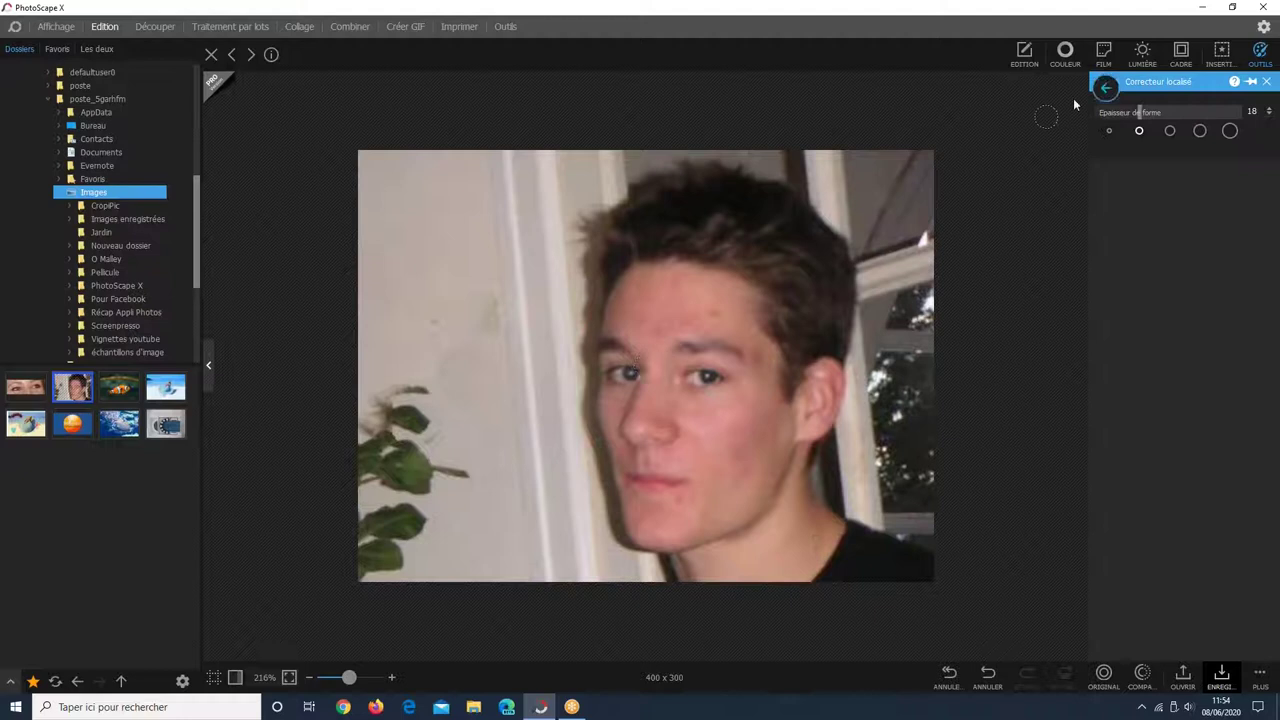
click(1105, 89)
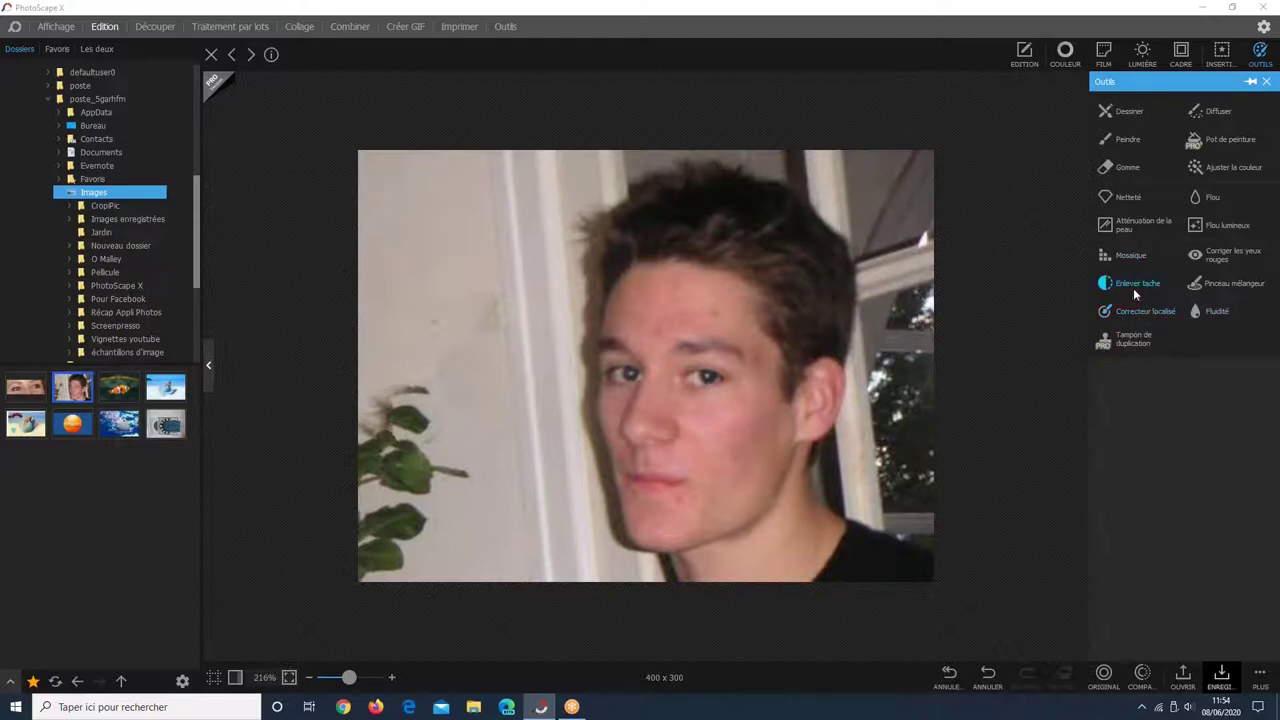
Erase the remaining green leaves and stems from the wall using Correcteur localisé with brush size 18.
click(1120, 340)
click(1140, 311)
click(1160, 312)
mouse_move(380, 395)
mouse_down()
mouse_move(425, 415)
mouse_move(357, 441)
mouse_up()
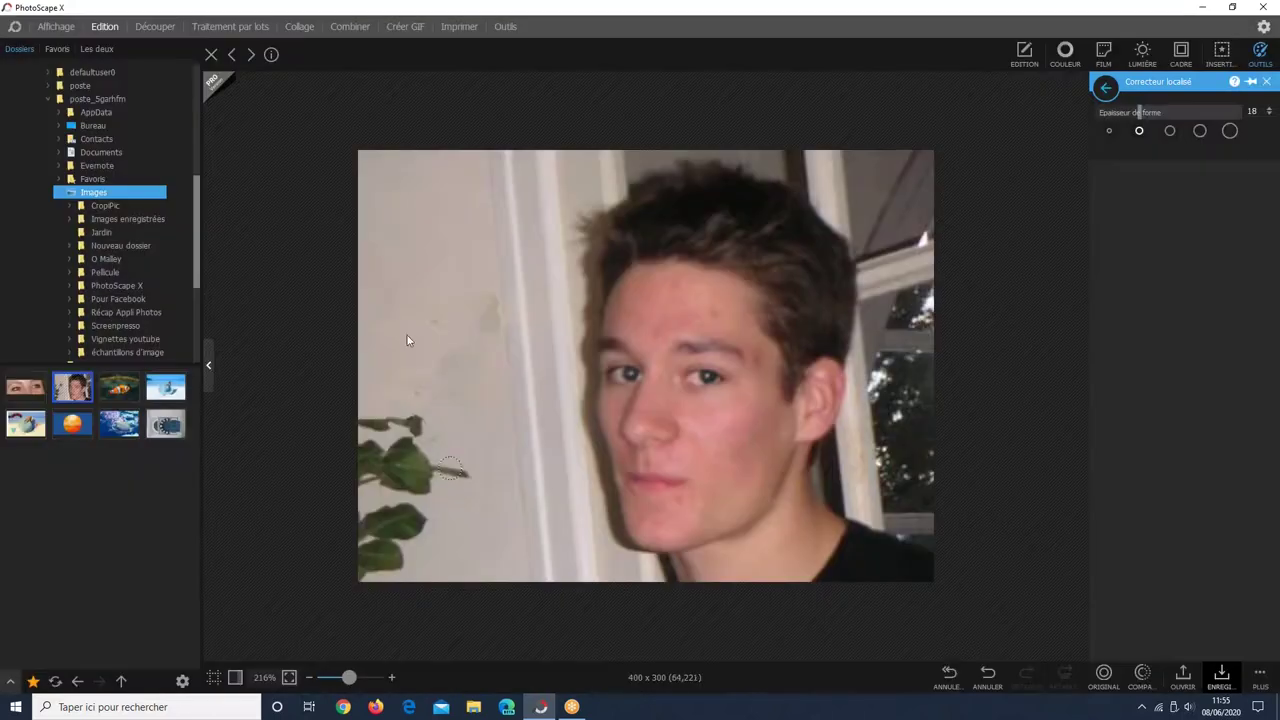
mouse_move(427, 429)
mouse_down()
mouse_move(333, 439)
mouse_move(434, 434)
mouse_move(393, 428)
mouse_up()
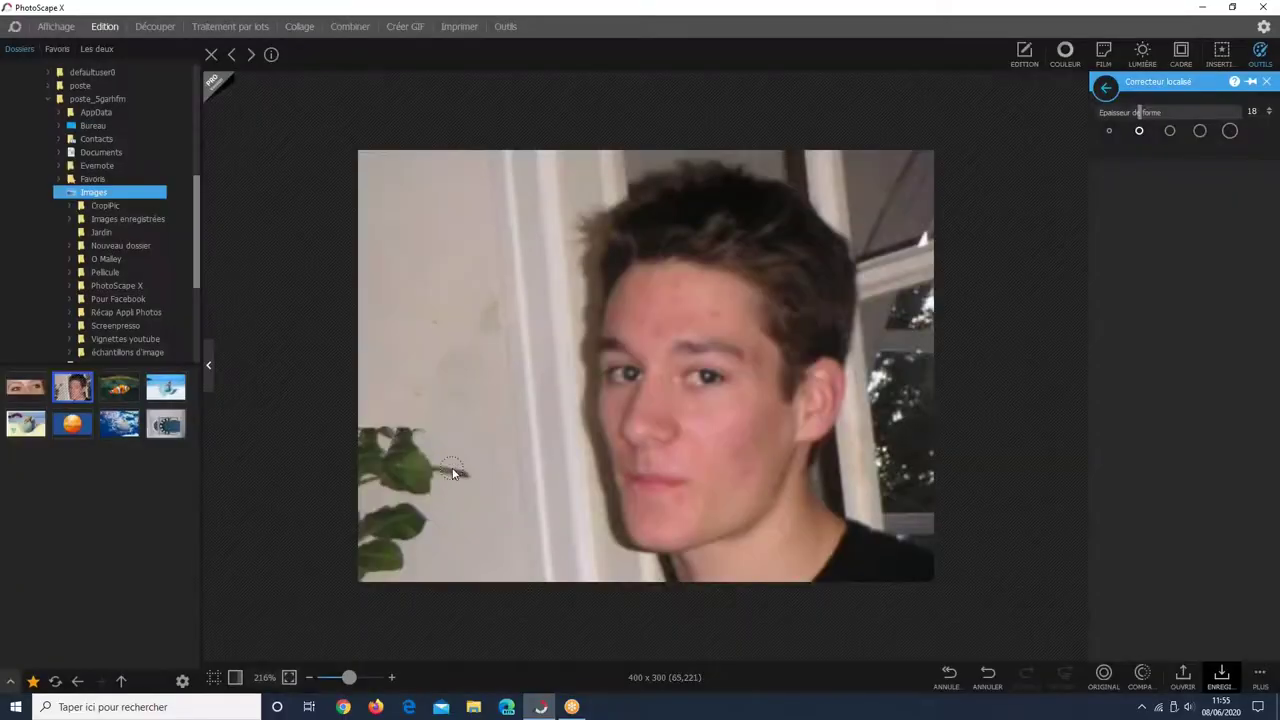
mouse_move(462, 469)
mouse_down()
mouse_move(370, 481)
mouse_move(474, 474)
mouse_move(356, 462)
mouse_move(395, 450)
mouse_move(362, 442)
mouse_move(371, 432)
mouse_move(418, 428)
mouse_move(387, 479)
mouse_up()
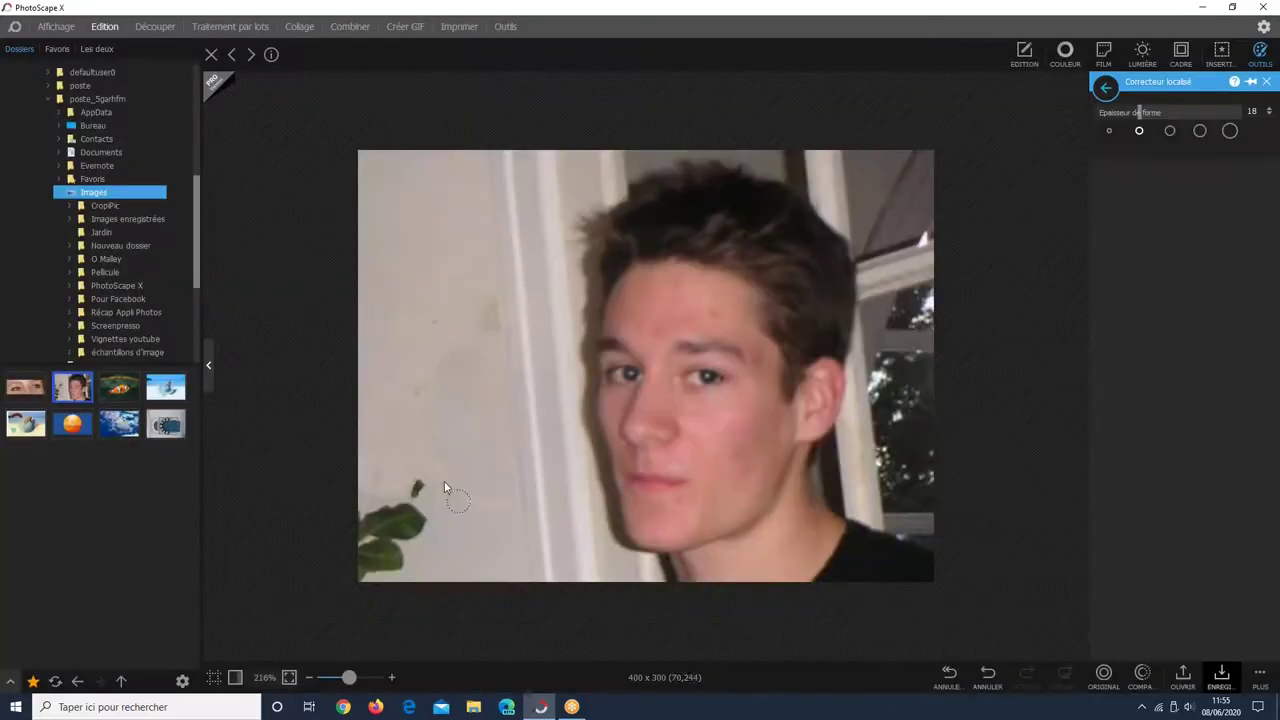
drag(443, 484, 364, 498)
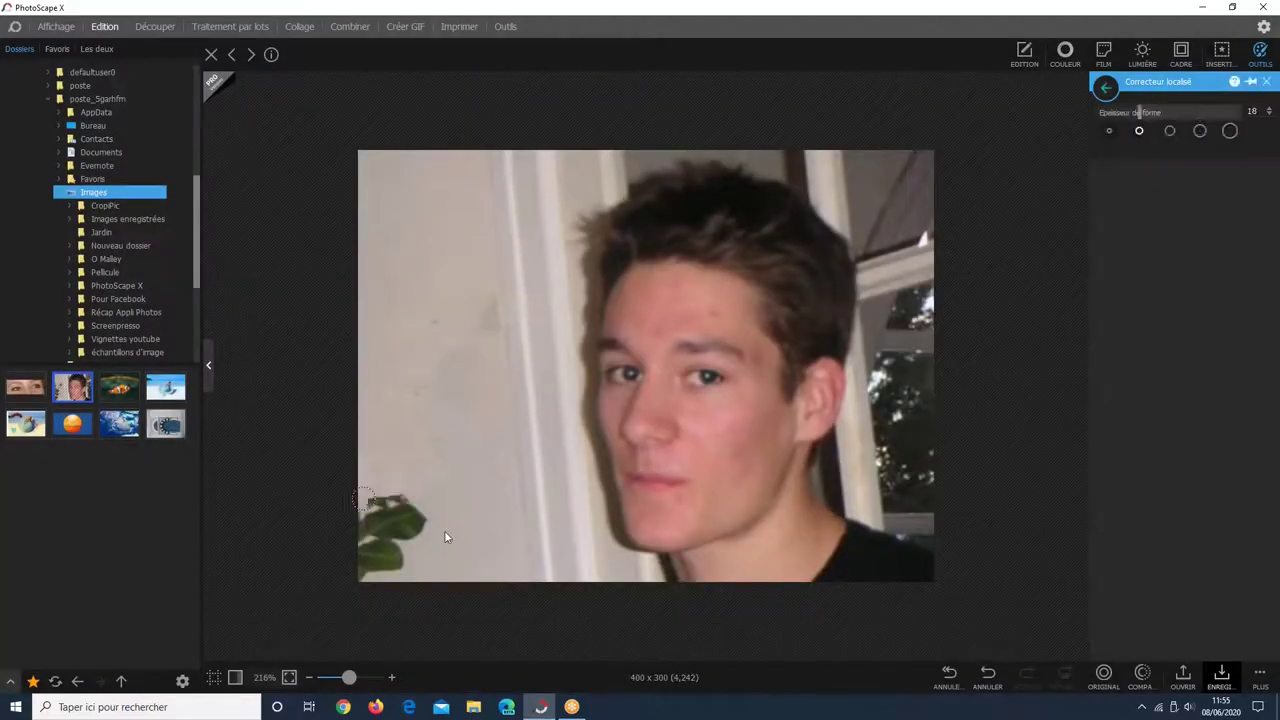
mouse_move(475, 519)
mouse_down()
mouse_move(375, 507)
mouse_move(334, 554)
mouse_move(355, 578)
mouse_move(346, 569)
mouse_up()
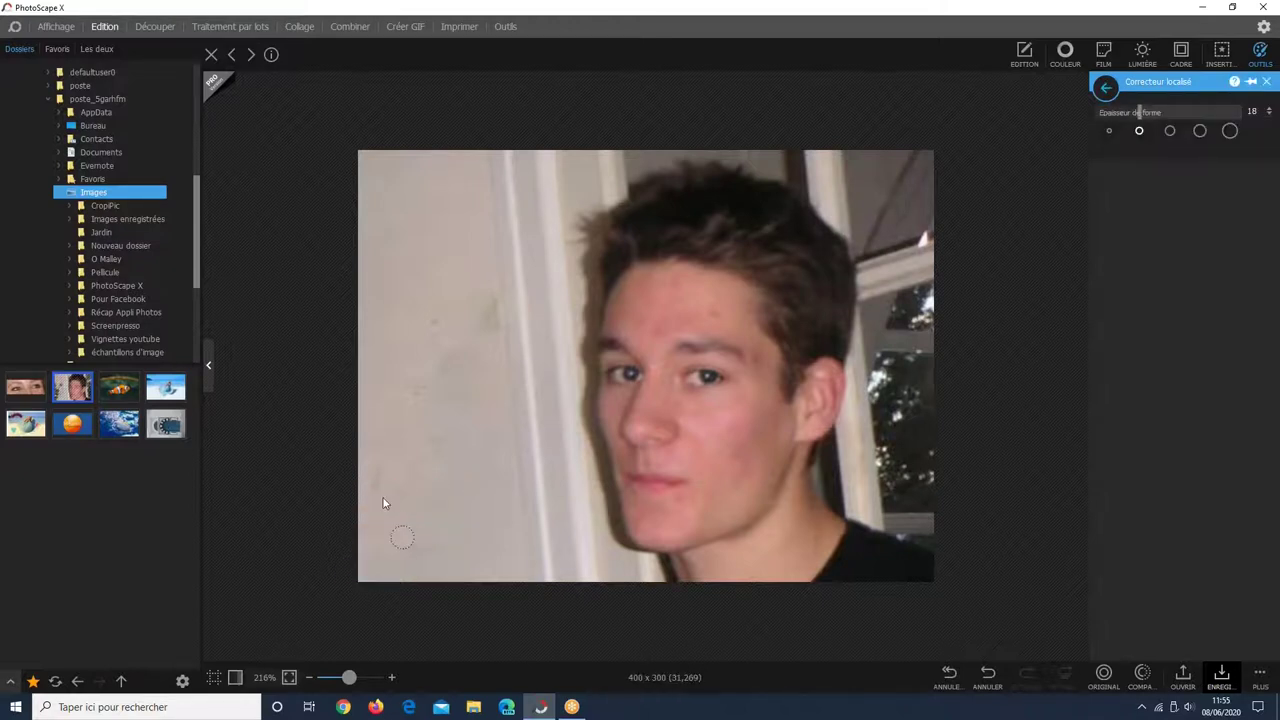
Clean the leftover smudges and dark spots off the wall beside the young man with Correcteur localisé, and leave the tool.
drag(386, 503, 376, 505)
mouse_move(488, 305)
mouse_down()
mouse_move(500, 325)
mouse_move(479, 380)
mouse_up()
drag(417, 400, 431, 326)
click(1252, 60)
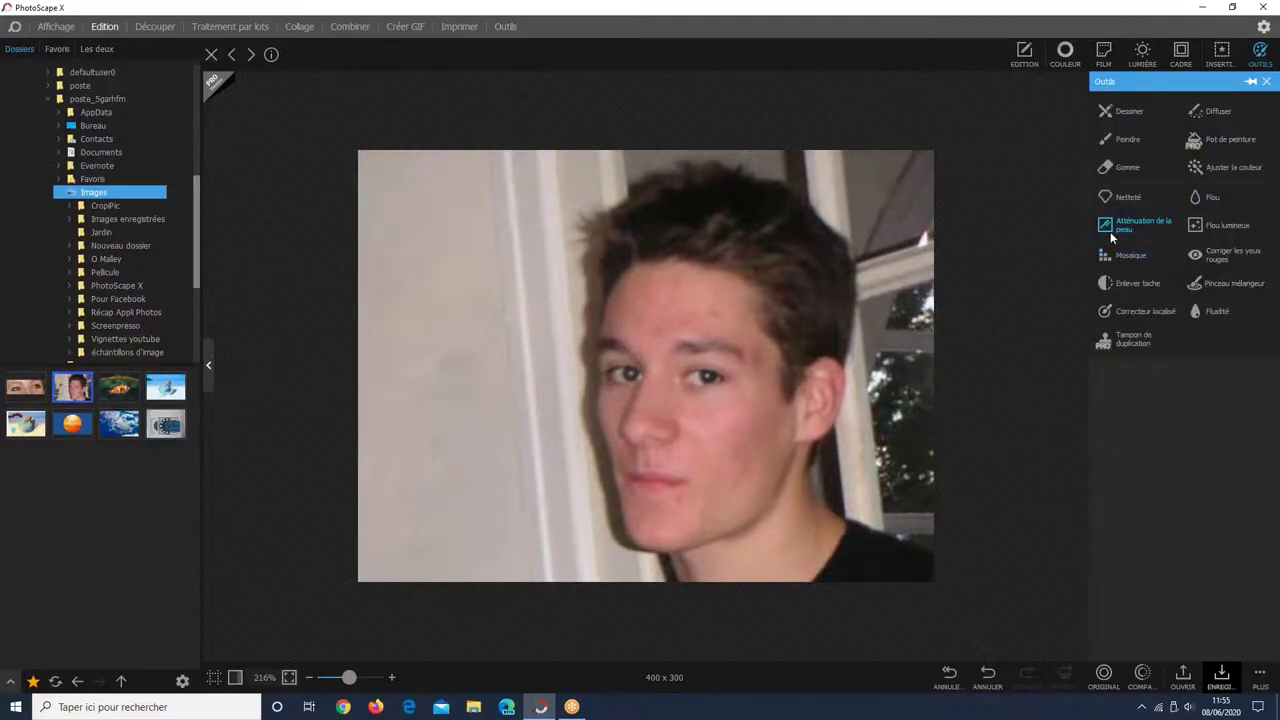
Try Netteté with brush size 18 on the bare wall without applying it, and look over the Fluidité deformation options.
click(1122, 199)
mouse_move(474, 352)
mouse_down()
mouse_move(440, 391)
mouse_move(488, 365)
mouse_up()
mouse_move(362, 412)
mouse_down()
mouse_move(385, 407)
mouse_move(365, 434)
mouse_up()
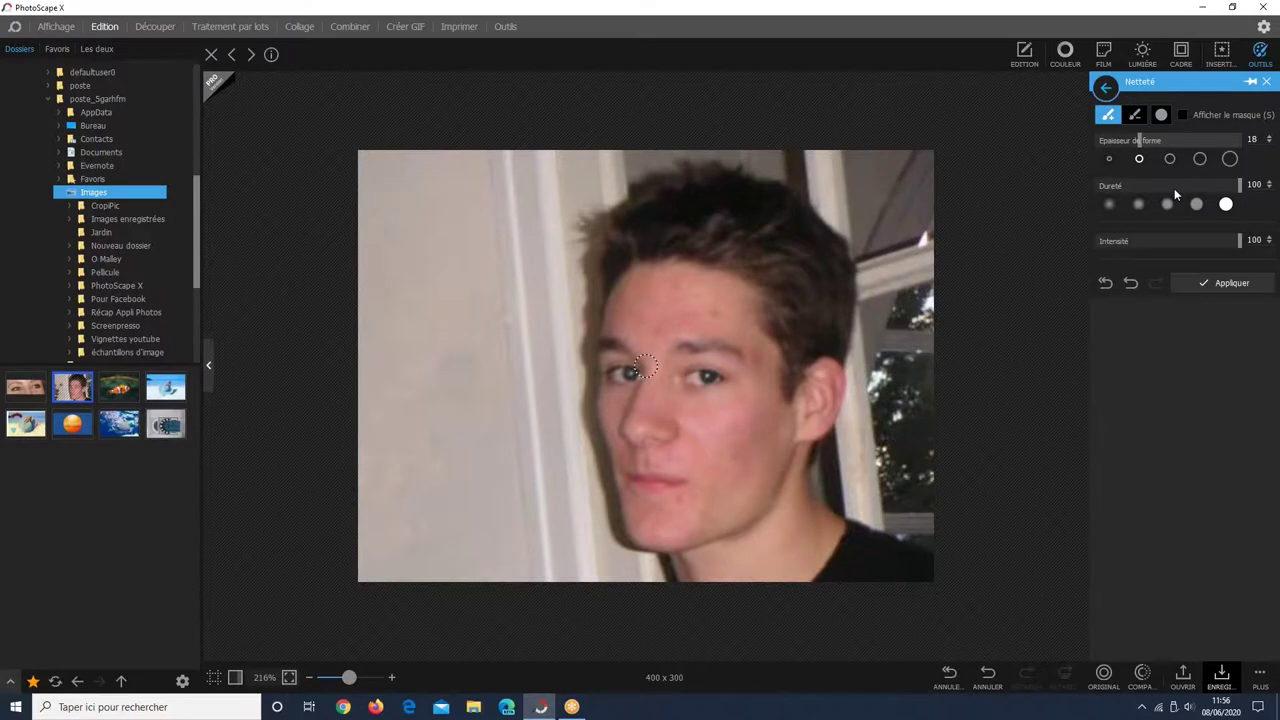
click(1107, 89)
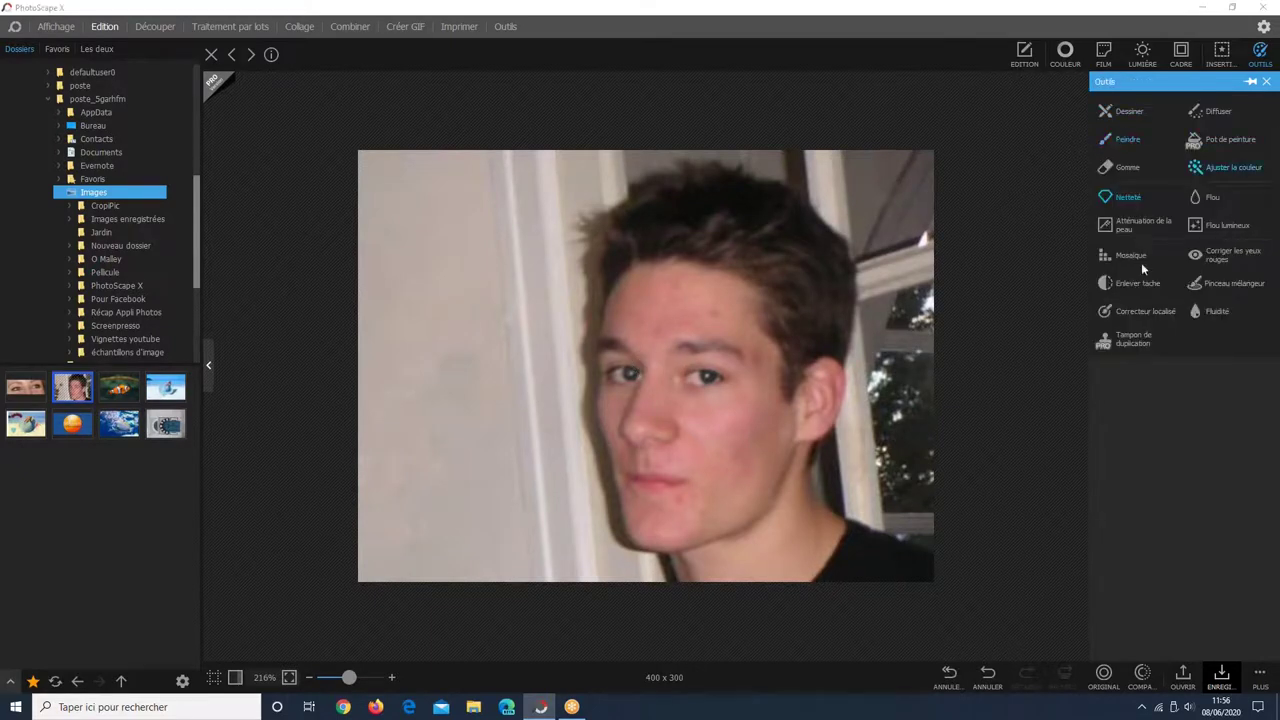
click(1208, 300)
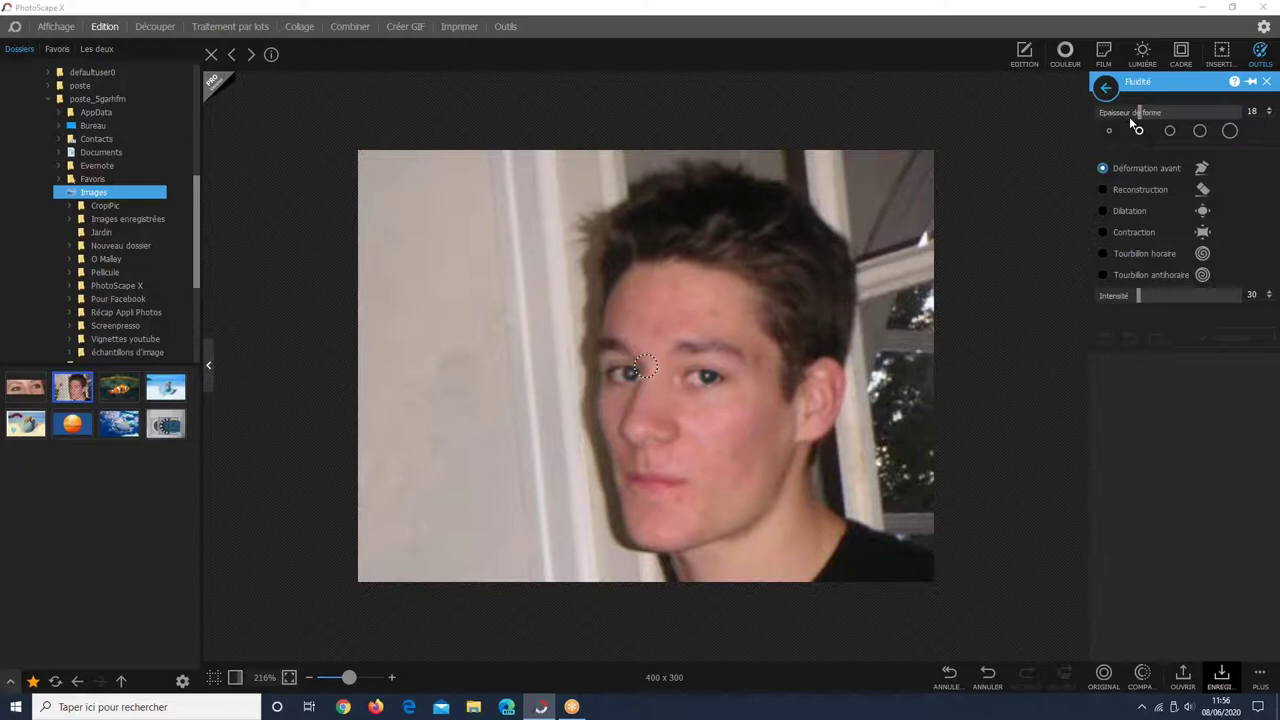
click(1106, 88)
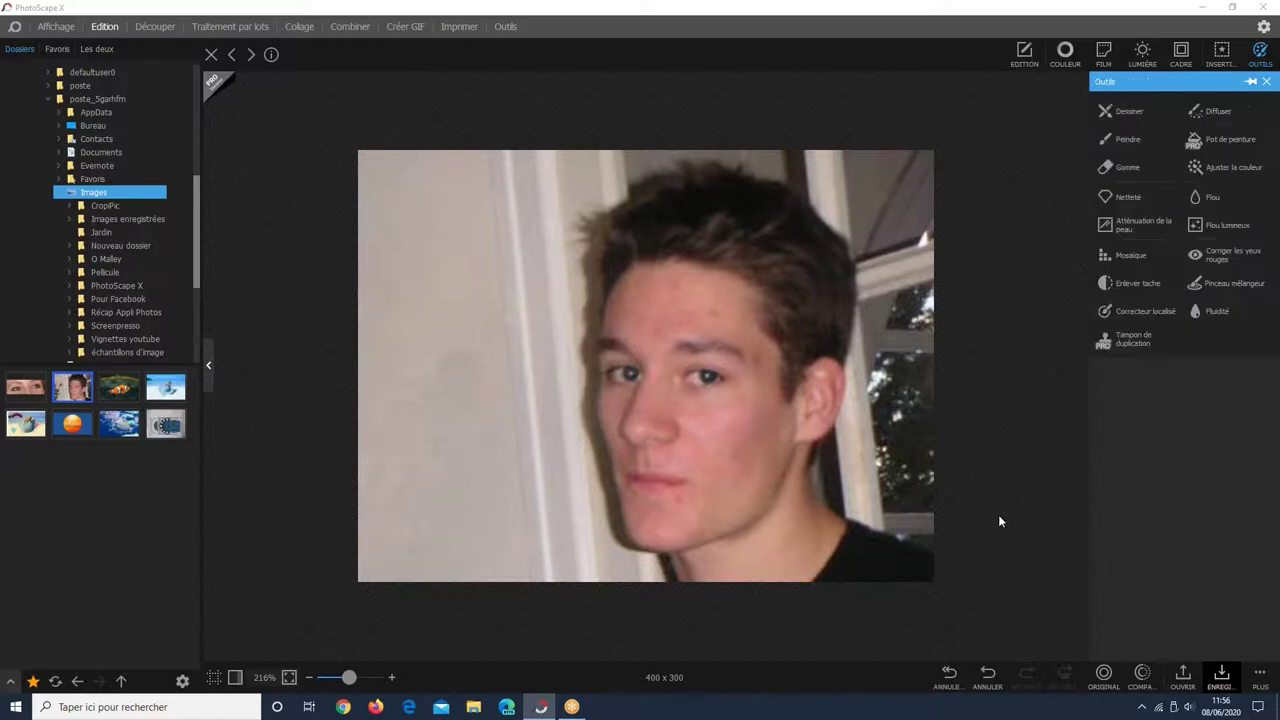